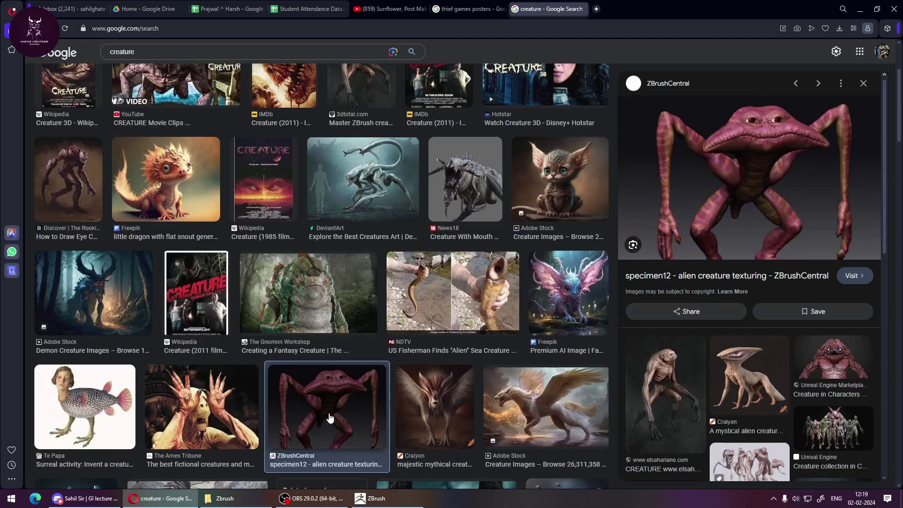
# Preview the Te Papa fish-bodied creature, the Adobe Stock winged creature and the FreePNGImg creature among the "creature" image results.
pyautogui.scroll(-2, 328, 409)
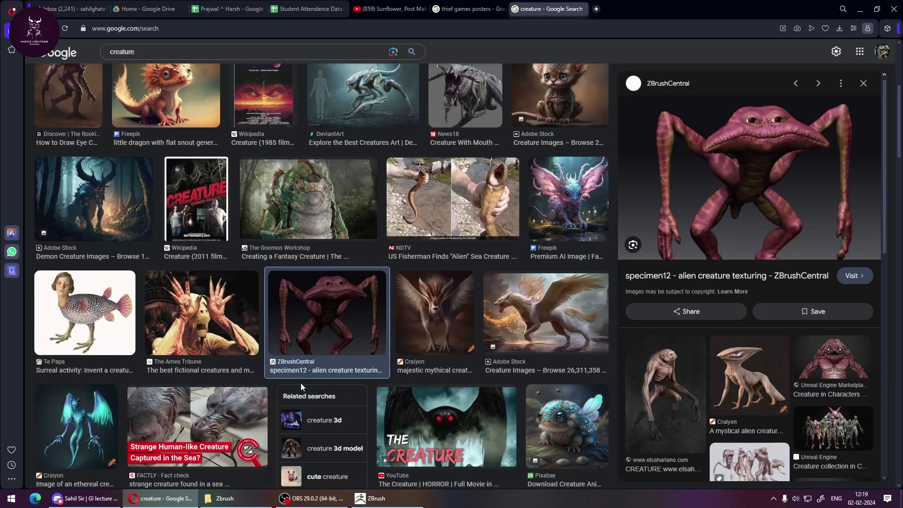
pyautogui.click(79, 294)
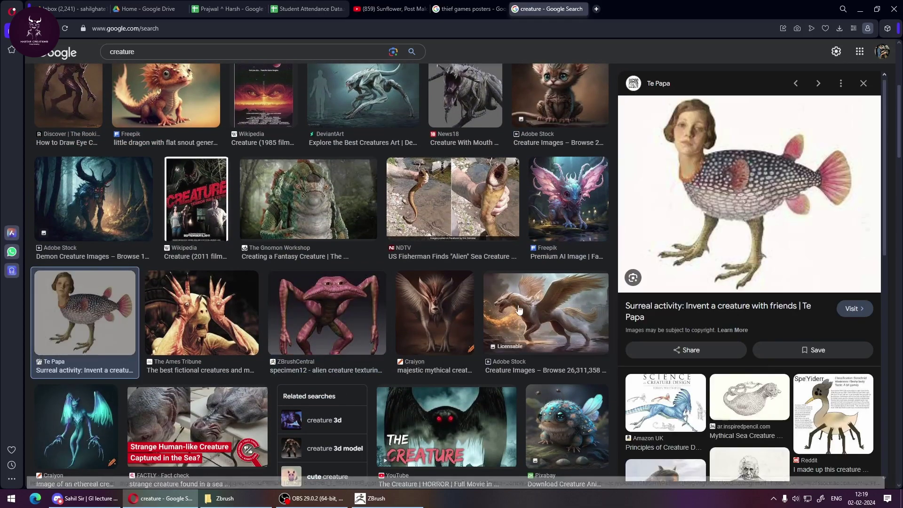
pyautogui.click(519, 309)
pyautogui.scroll(-2, 519, 308)
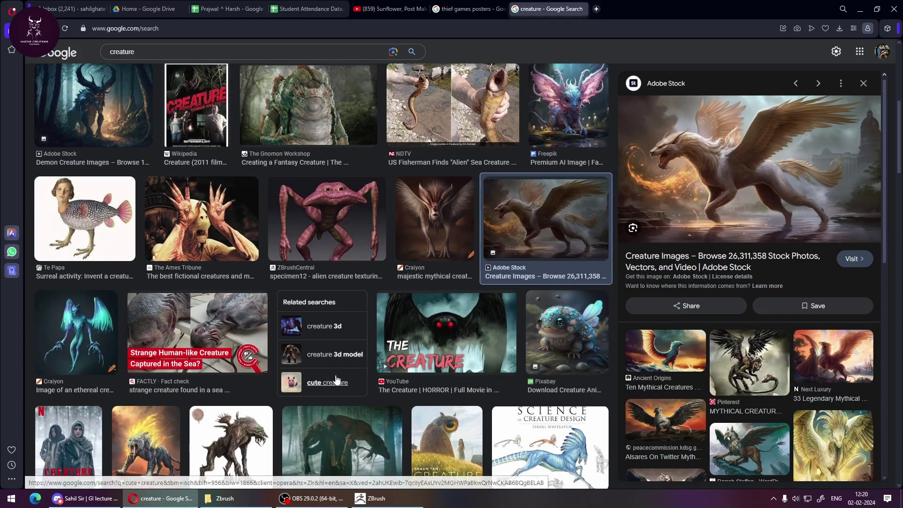
pyautogui.scroll(-3, 347, 383)
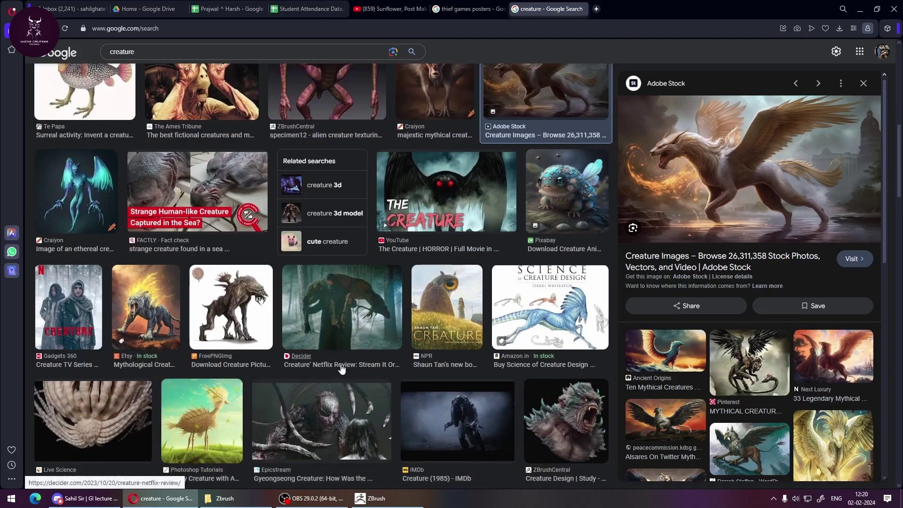
pyautogui.click(241, 316)
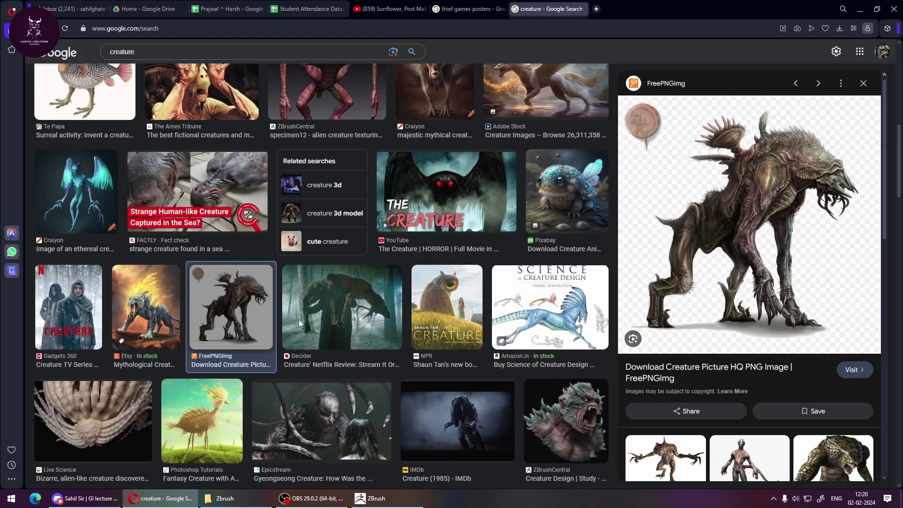
# Preview the Gyeongseong Creature monster, the Bollywood Hungama creature and Freepik's cute baby forest monster among the image results.
pyautogui.scroll(-3, 261, 318)
pyautogui.click(338, 281)
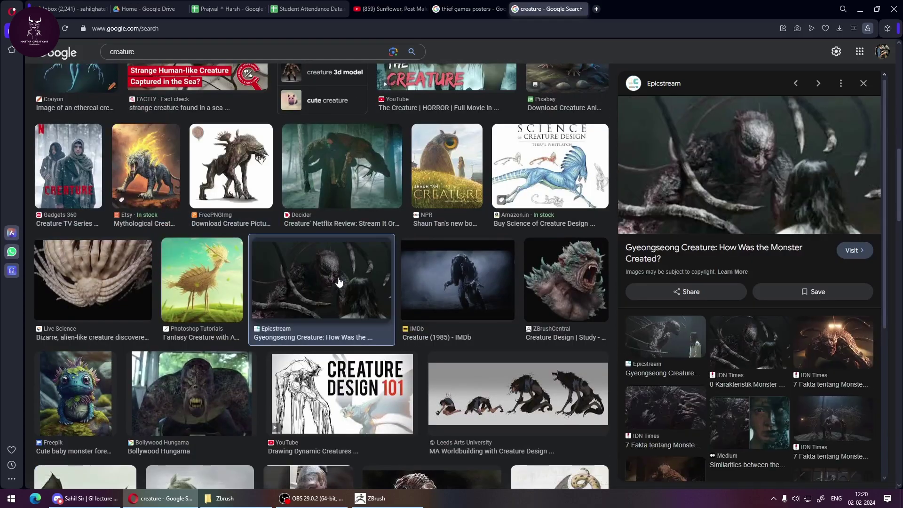
pyautogui.click(187, 393)
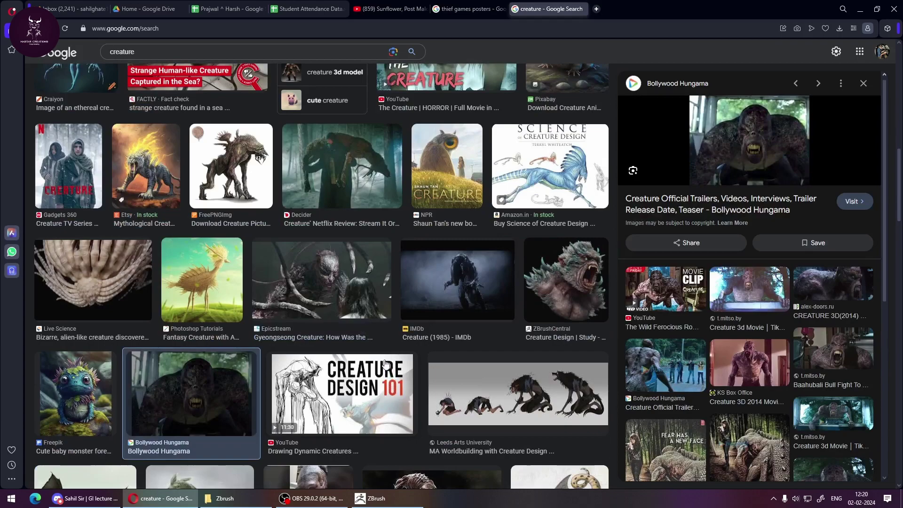
pyautogui.click(79, 398)
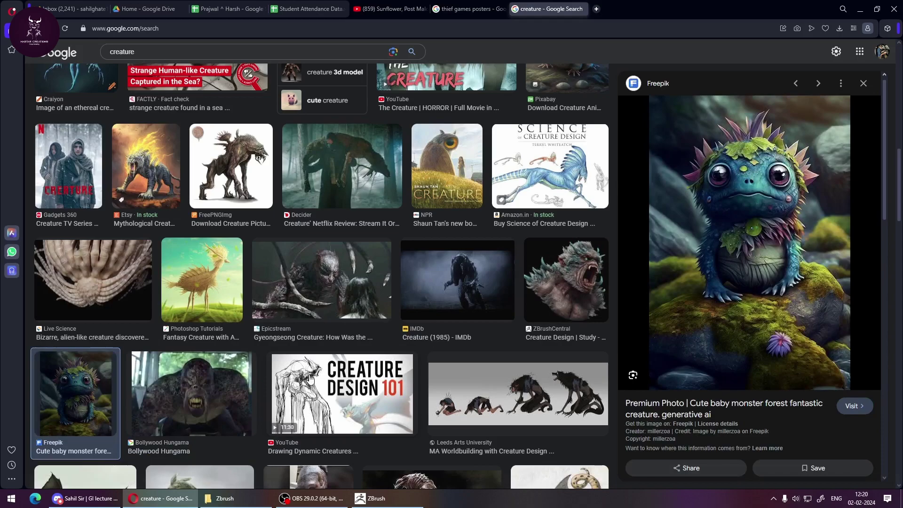
# Preview the green long-snouted creature design and ZBrushCentral's "ORIGINAL CREATURE CONCEPTS" image further down the results.
pyautogui.scroll(-5, 339, 372)
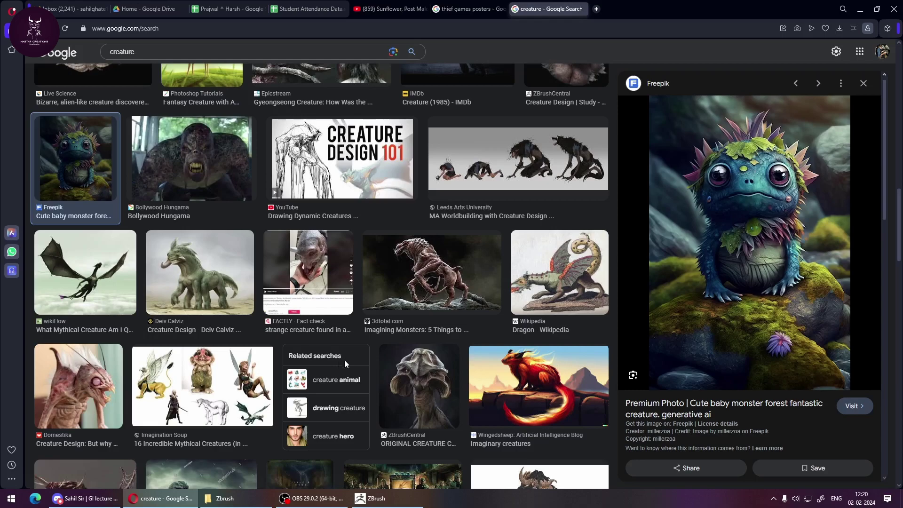
pyautogui.click(198, 272)
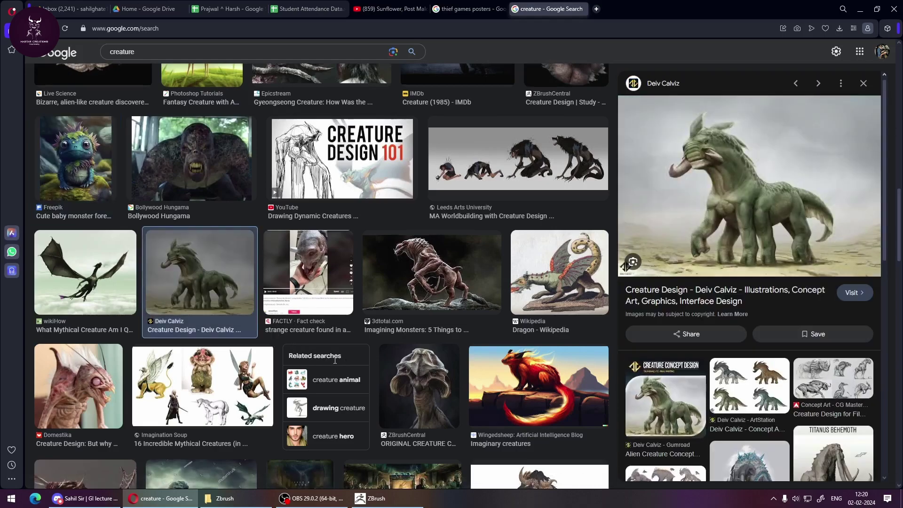
pyautogui.scroll(-2, 335, 357)
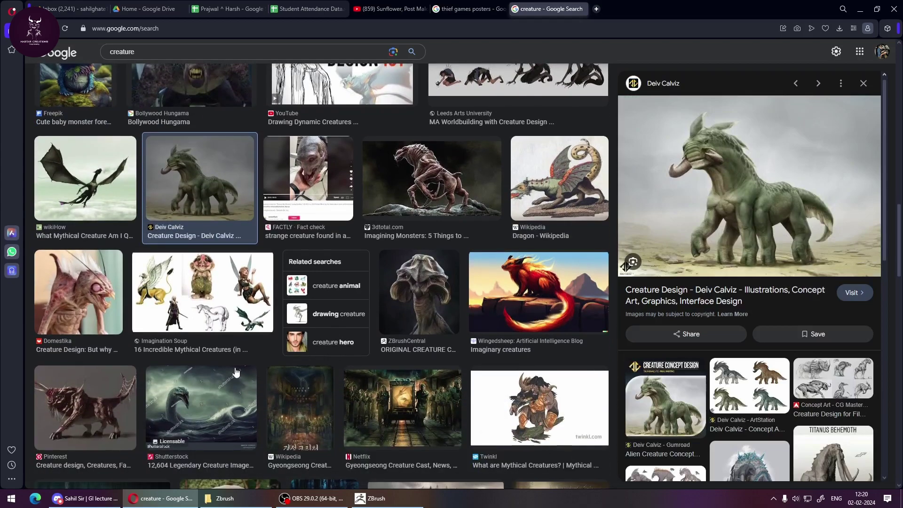
pyautogui.click(420, 301)
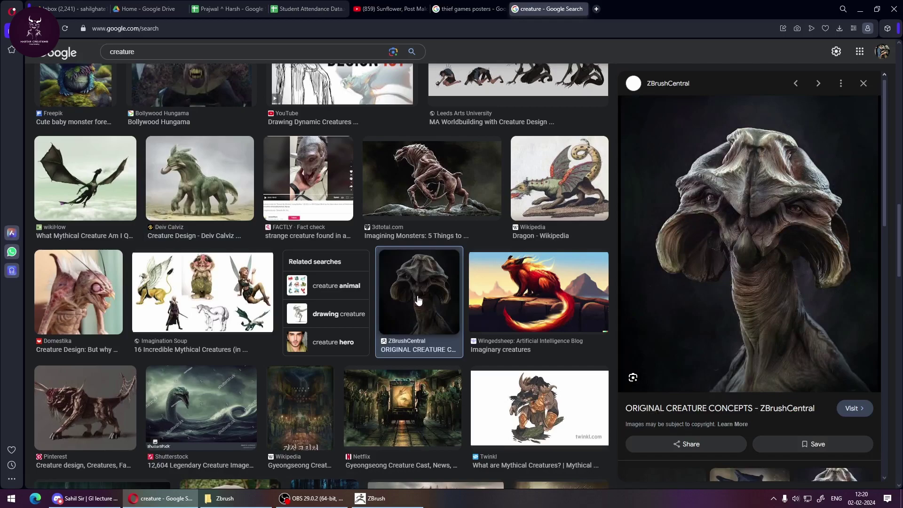
# Preview the Wallpaper Abyss fantasy creature wallpaper and Pluralsight's "Creature Creation in CINEMA 4D" image, and browse further results.
pyautogui.scroll(-4, 491, 377)
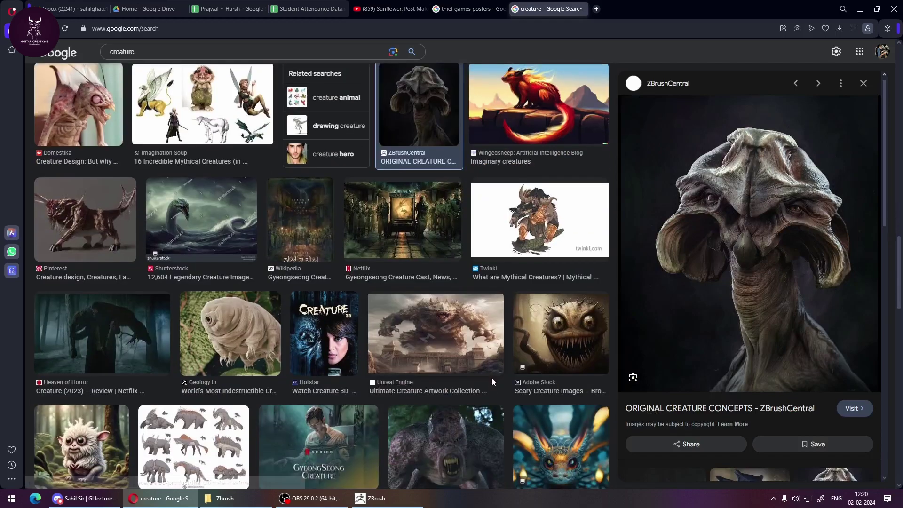
pyautogui.scroll(-4, 499, 373)
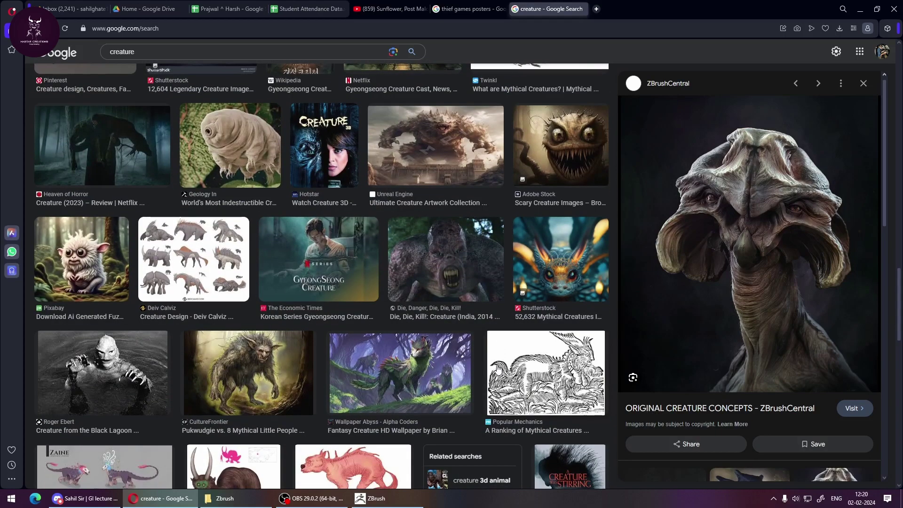
pyautogui.click(425, 367)
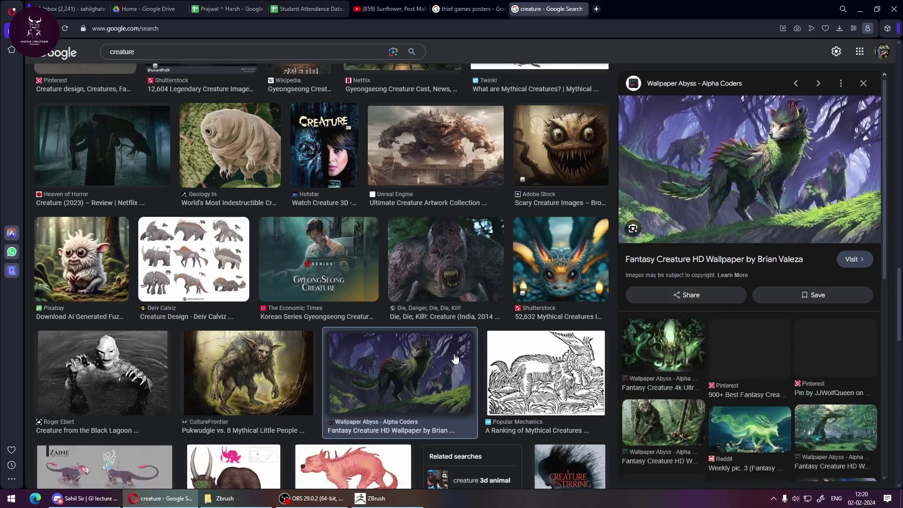
pyautogui.scroll(-4, 385, 358)
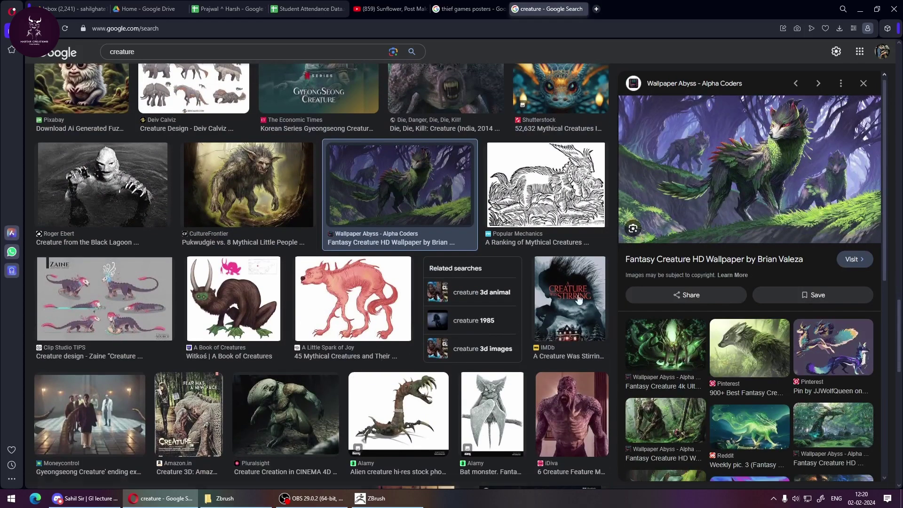
pyautogui.scroll(-4, 500, 380)
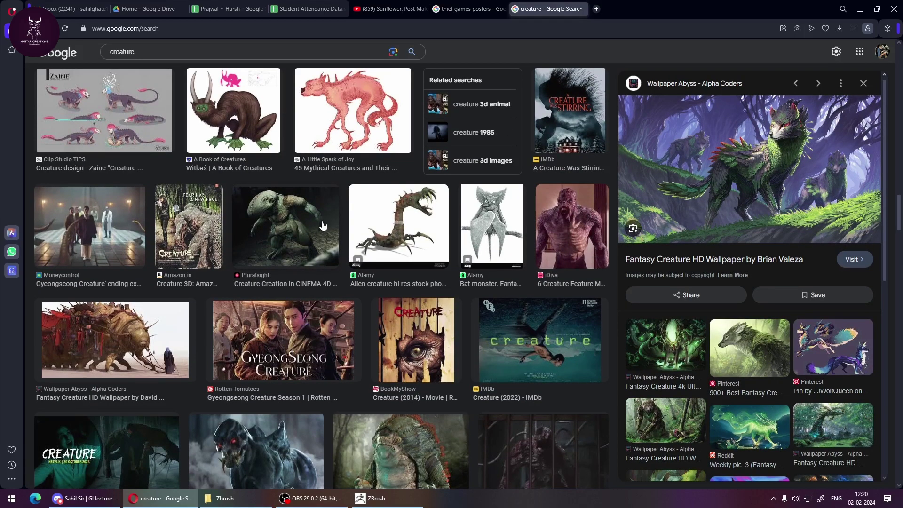
pyautogui.click(285, 242)
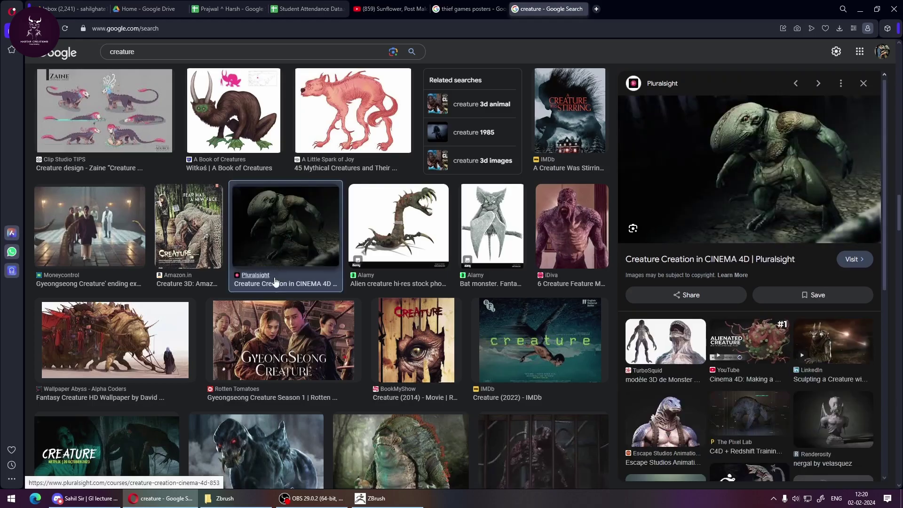
pyautogui.scroll(-4, 452, 365)
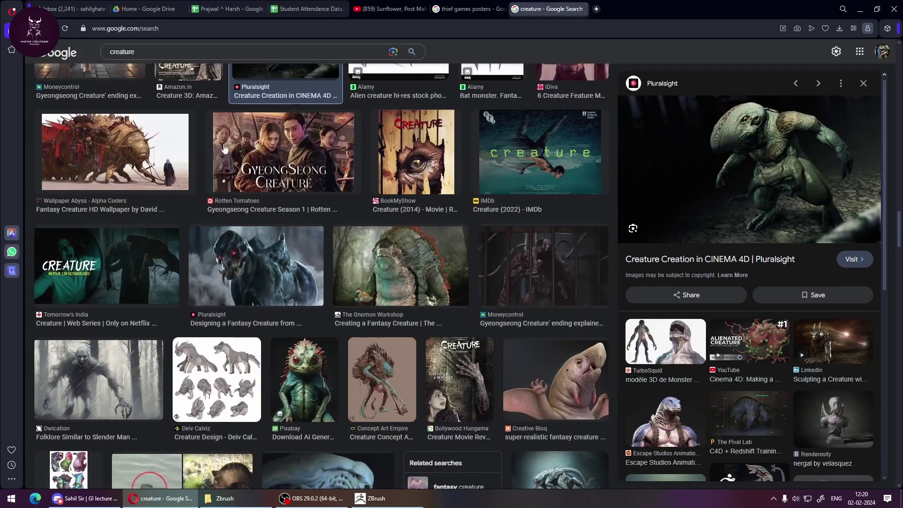
# Search Google Images for "creature references".
pyautogui.click(228, 52)
pyautogui.write('refere')
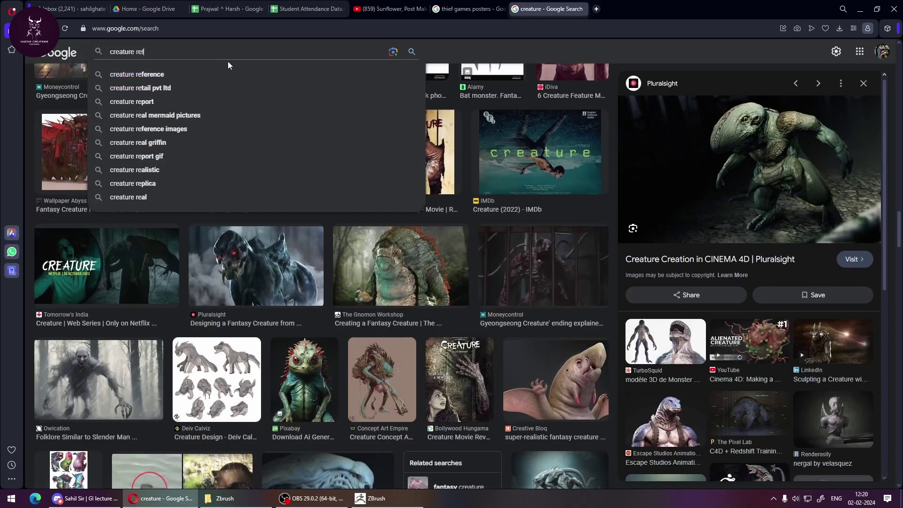
pyautogui.write('nces')
pyautogui.click(222, 74)
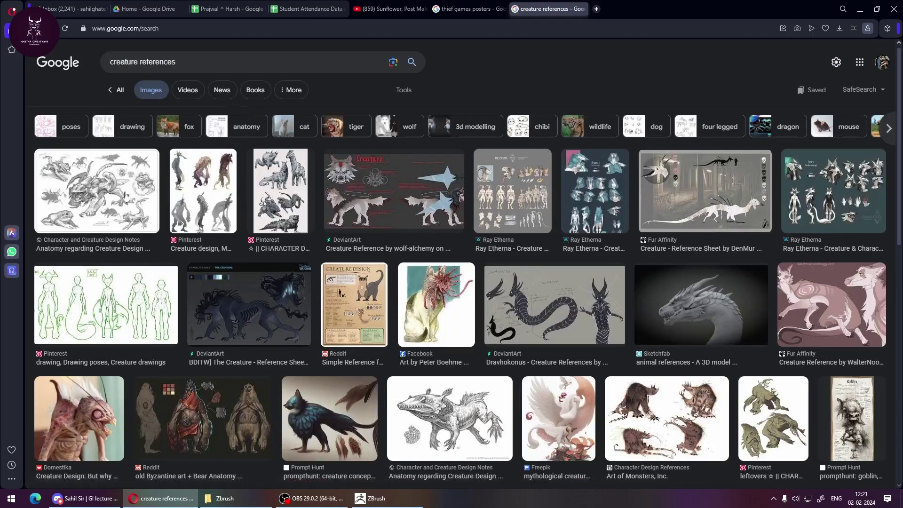
# Preview the creature anatomy sketches, the Sketchfab dragon head, and the related 3DExport dragon, Zbrush Dragon and Elder Red Dragon images.
pyautogui.click(94, 194)
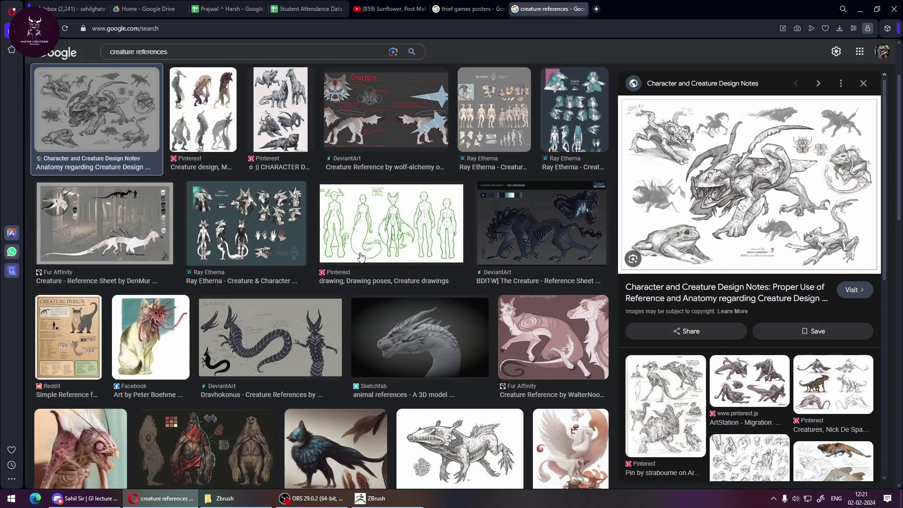
pyautogui.click(450, 322)
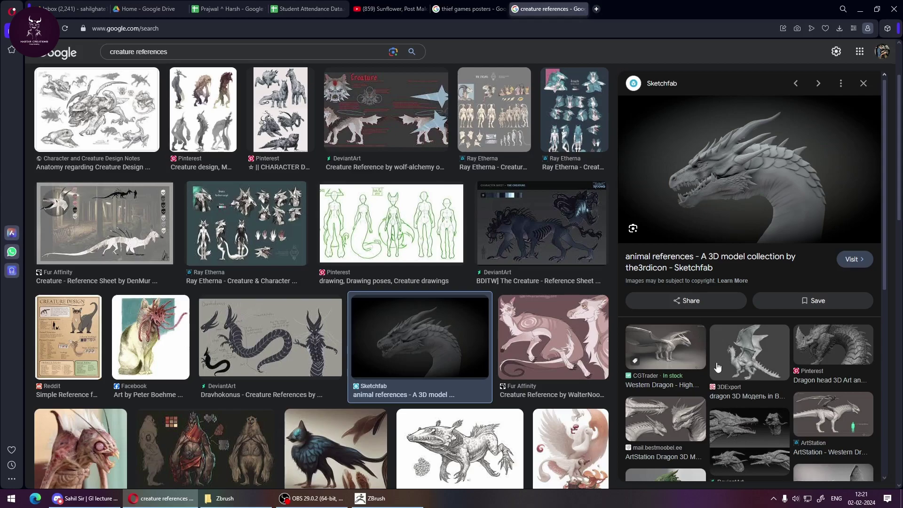
pyautogui.click(764, 372)
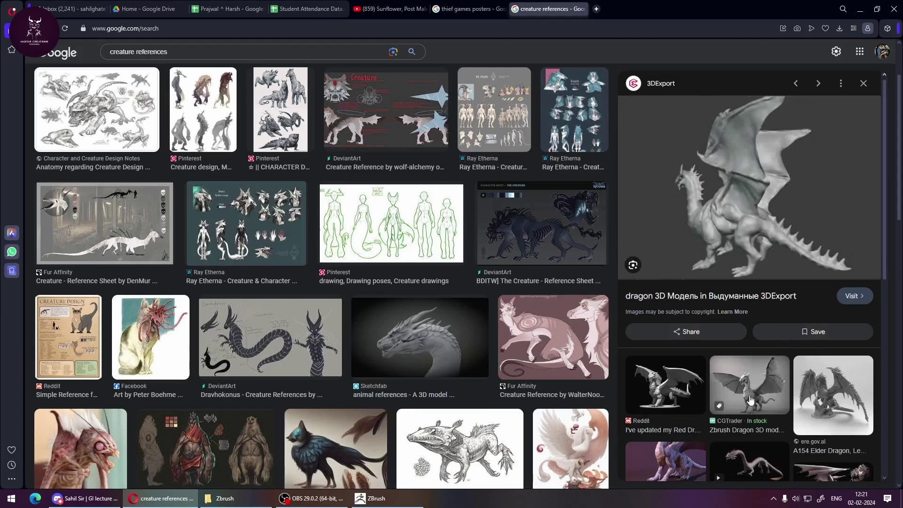
pyautogui.click(754, 382)
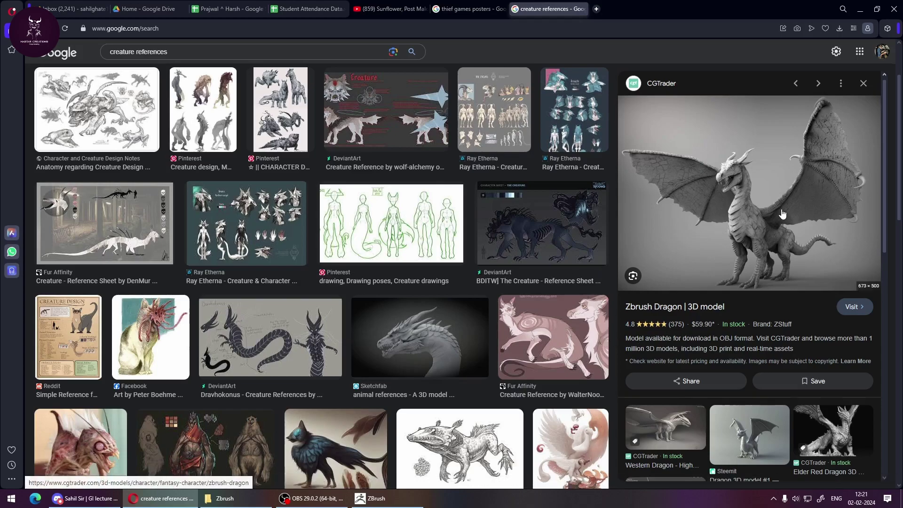
pyautogui.scroll(-2, 762, 242)
pyautogui.click(835, 344)
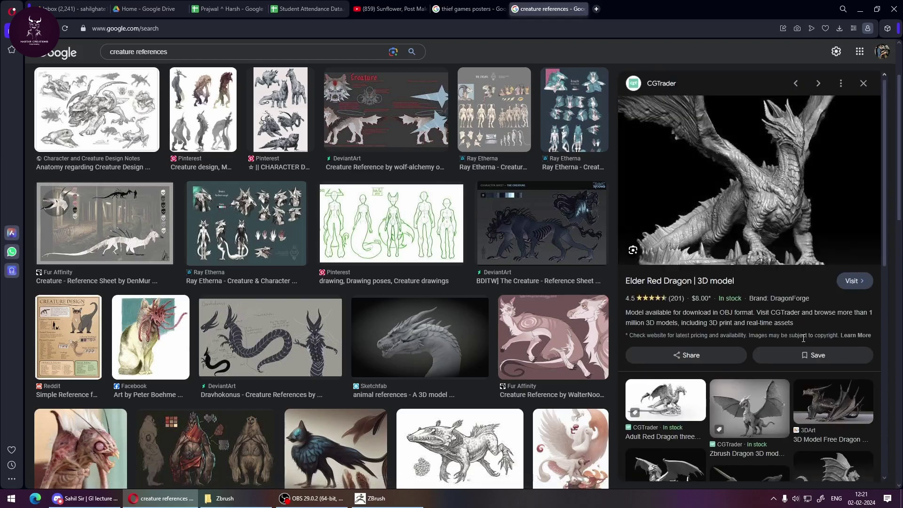
# Open the Elder Red Dragon model page on CGTrader, dismissing its Google sign-in prompt and setting the page zoom to 125%.
pyautogui.click(741, 188)
pyautogui.click(624, 8)
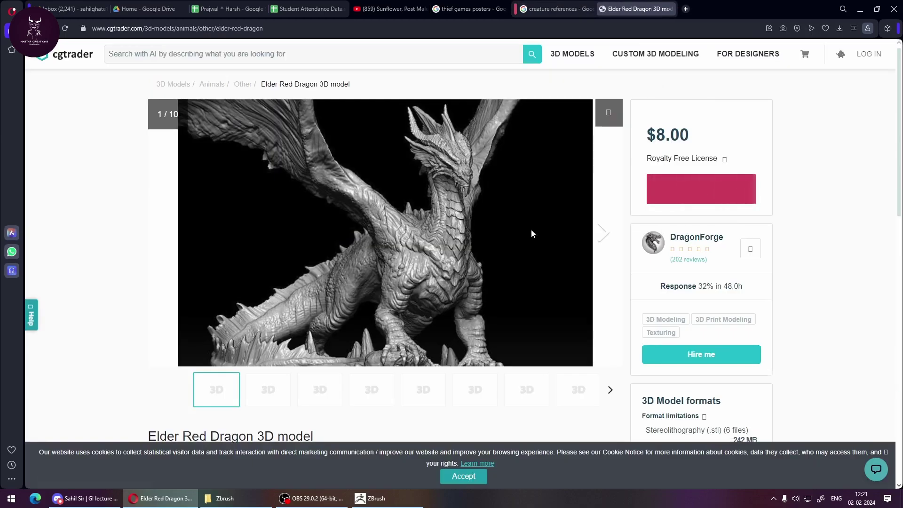
pyautogui.keyDown('ctrl'); pyautogui.scroll(1, 437, 250); pyautogui.keyUp('ctrl')
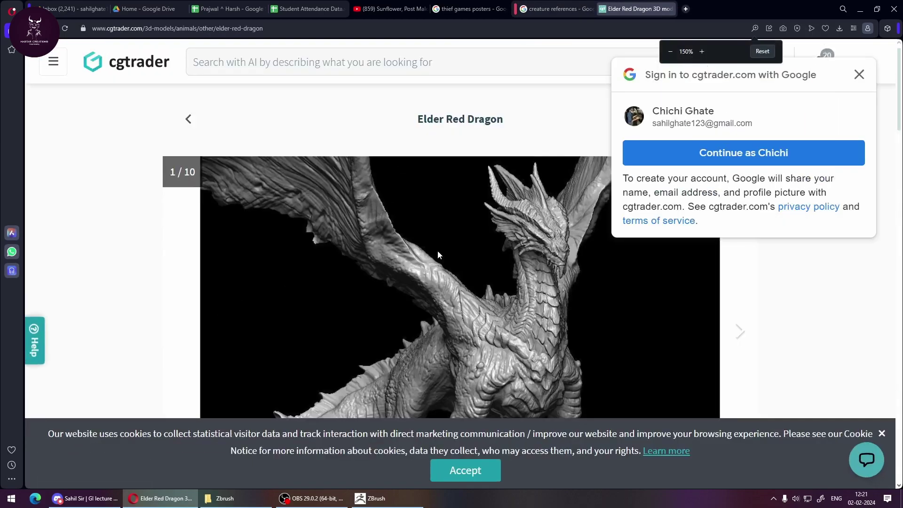
pyautogui.scroll(-3, 470, 272)
pyautogui.scroll(2, 470, 272)
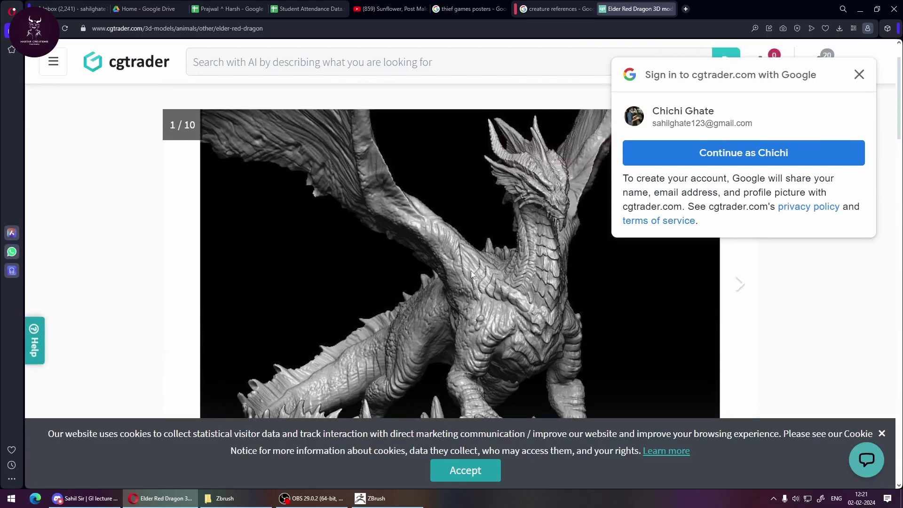
pyautogui.click(859, 74)
pyautogui.keyDown('ctrl'); pyautogui.scroll(-1, 789, 284); pyautogui.keyUp('ctrl')
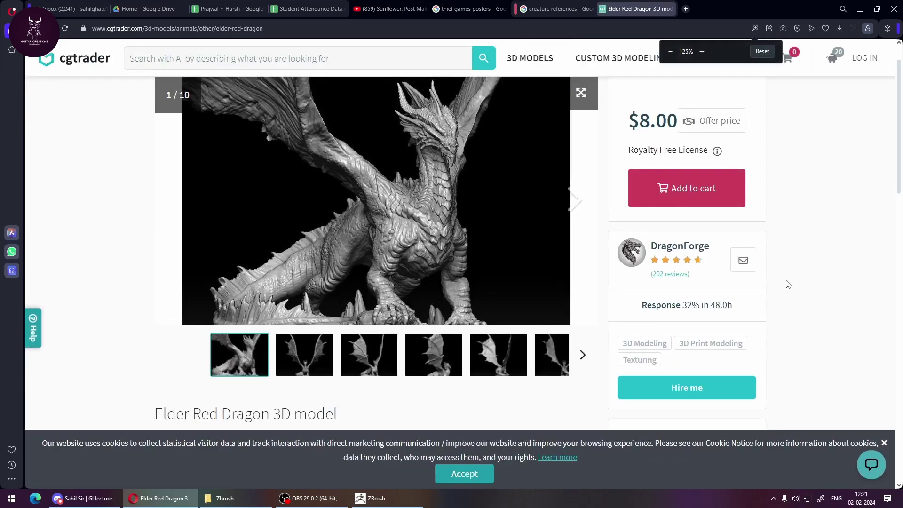
# View the second through sixth gallery images of the Elder Red Dragon model.
pyautogui.click(321, 360)
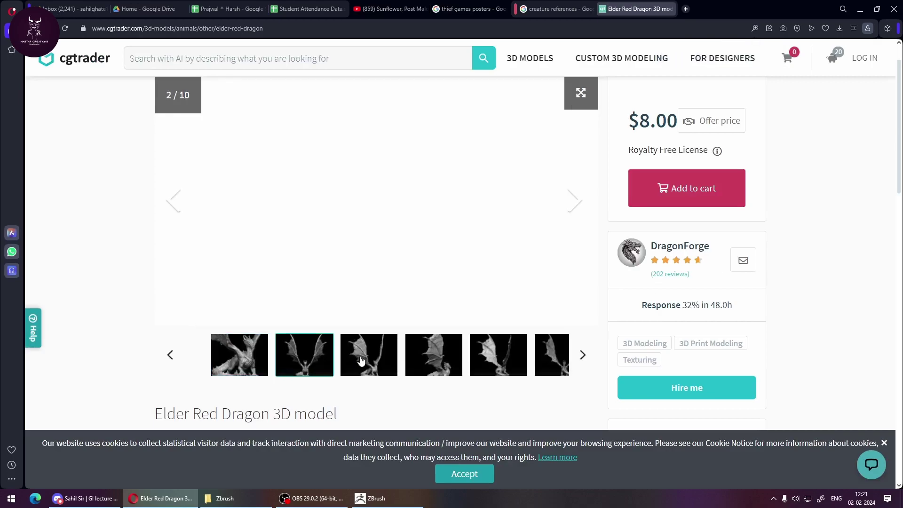
pyautogui.click(374, 356)
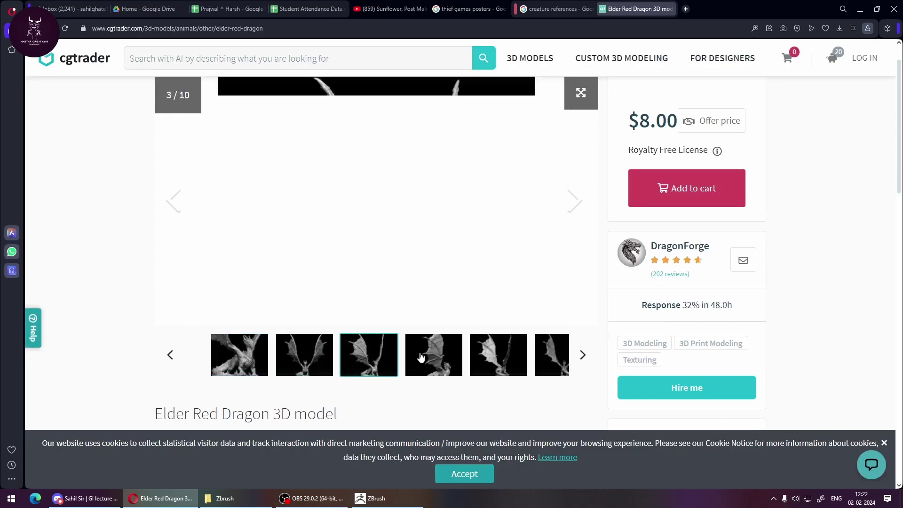
pyautogui.click(438, 357)
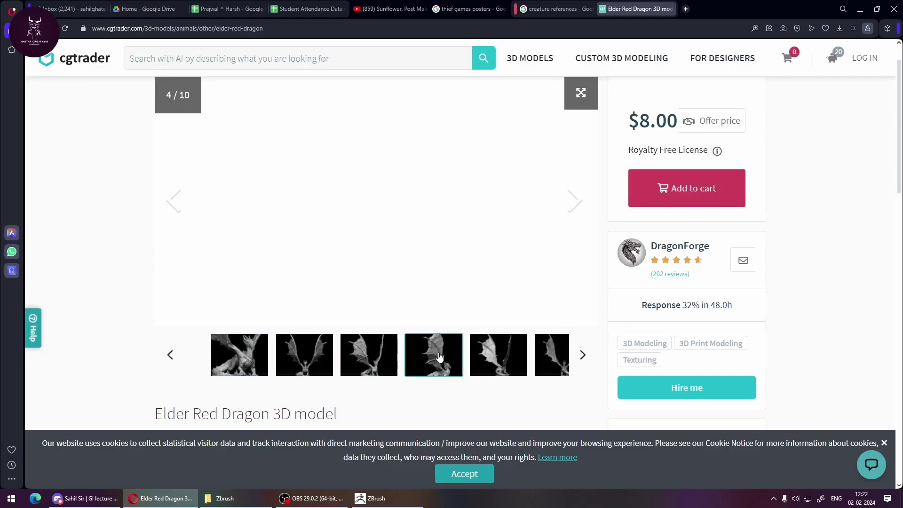
pyautogui.click(501, 356)
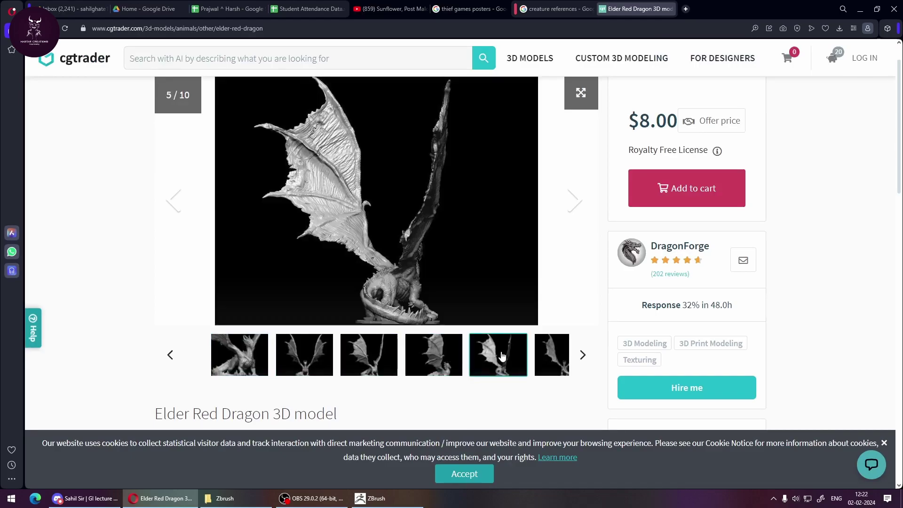
pyautogui.click(545, 359)
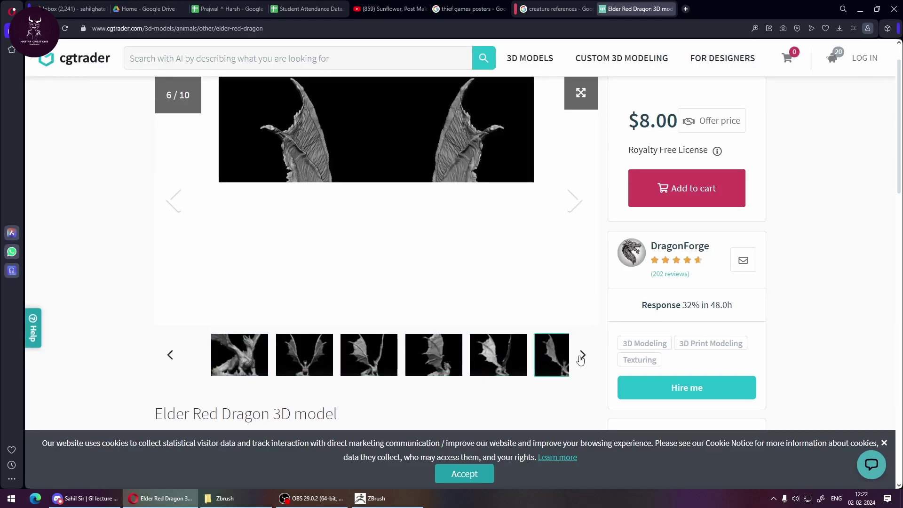
# View the seventh through tenth gallery images of the Elder Red Dragon model.
pyautogui.click(584, 357)
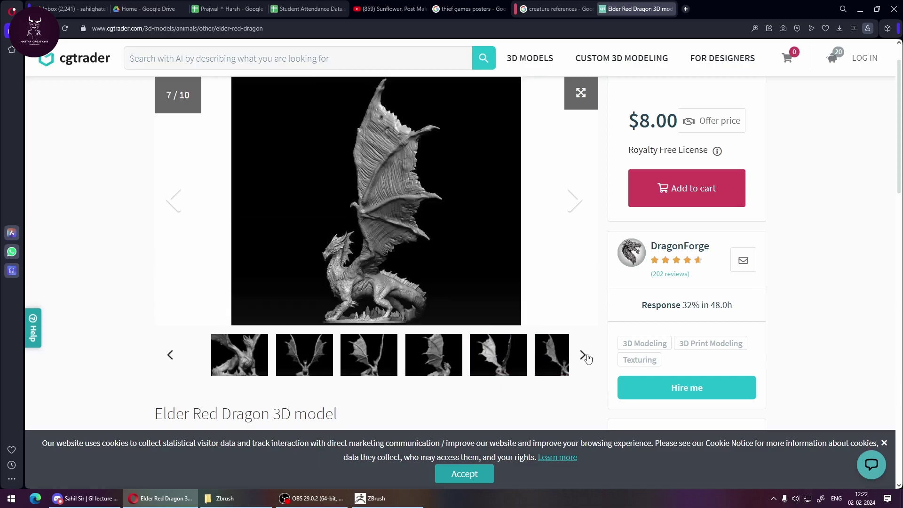
pyautogui.click(584, 357)
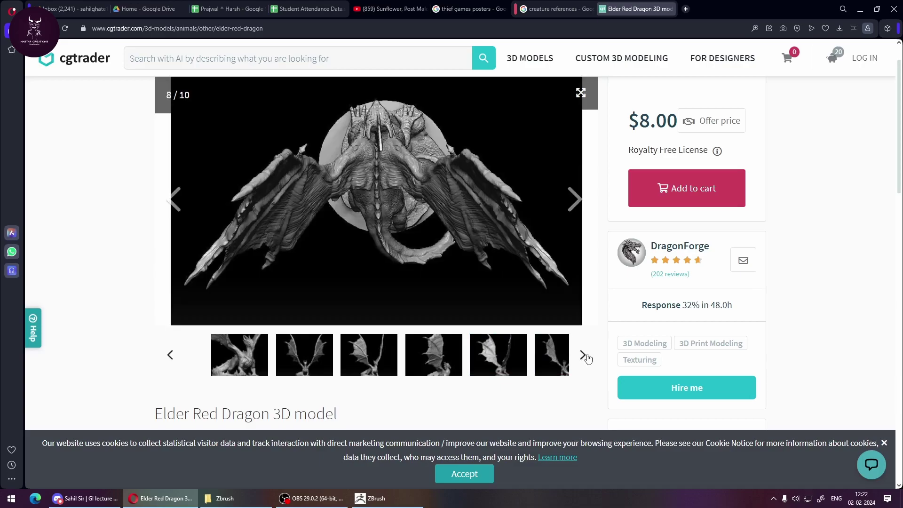
pyautogui.click(583, 356)
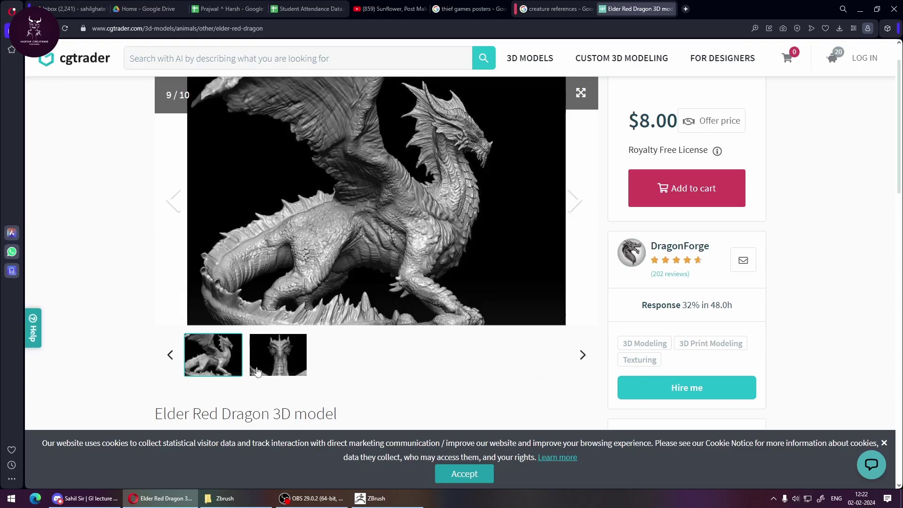
pyautogui.click(289, 355)
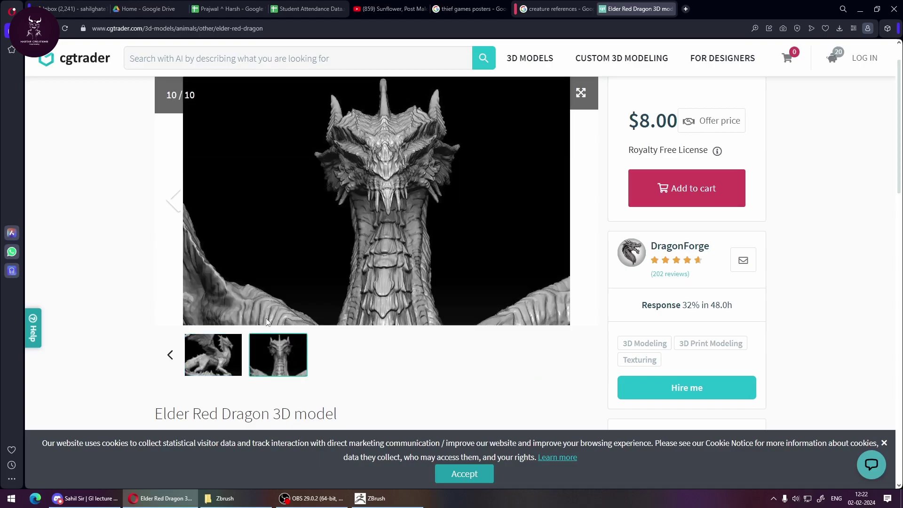
# Return to the "creature references" image results and preview the Reddit creature concept based on Byzantine art and bear anatomy.
pyautogui.click(549, 11)
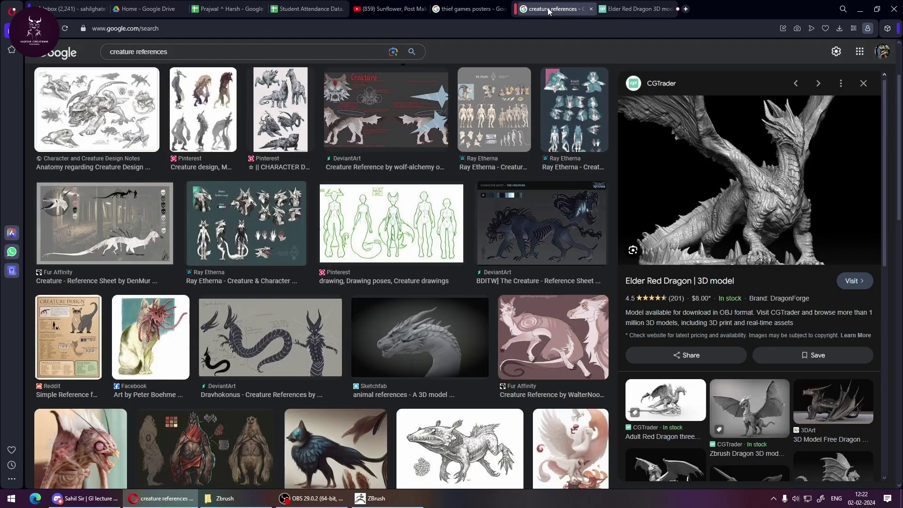
pyautogui.scroll(-3, 592, 267)
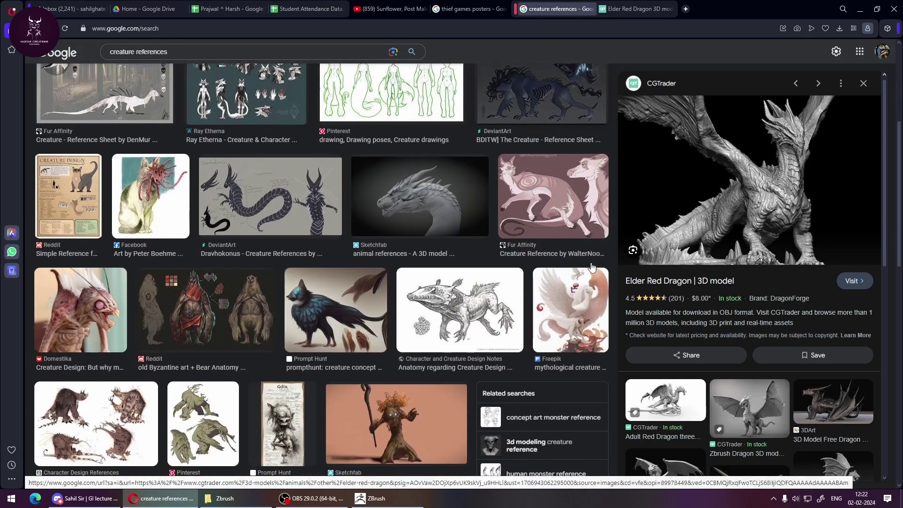
pyautogui.click(236, 307)
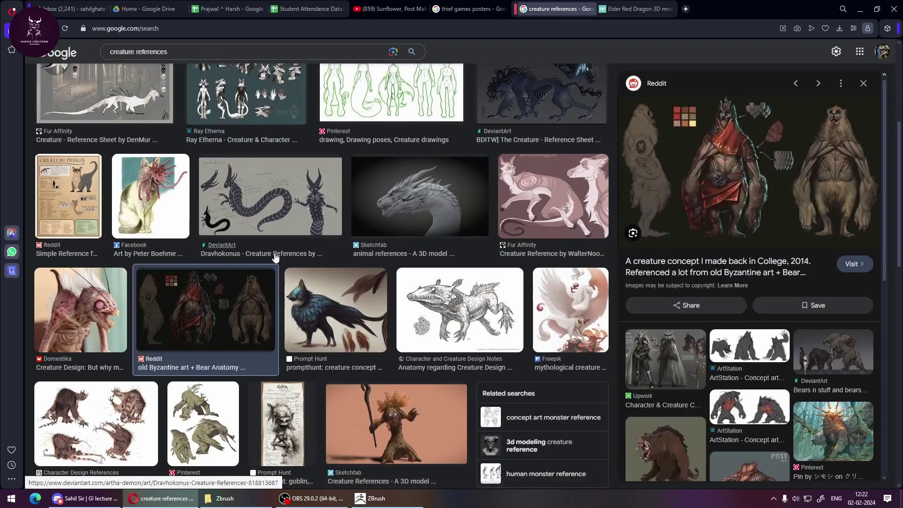
# Search Google Images for "god zilla".
pyautogui.click(105, 52)
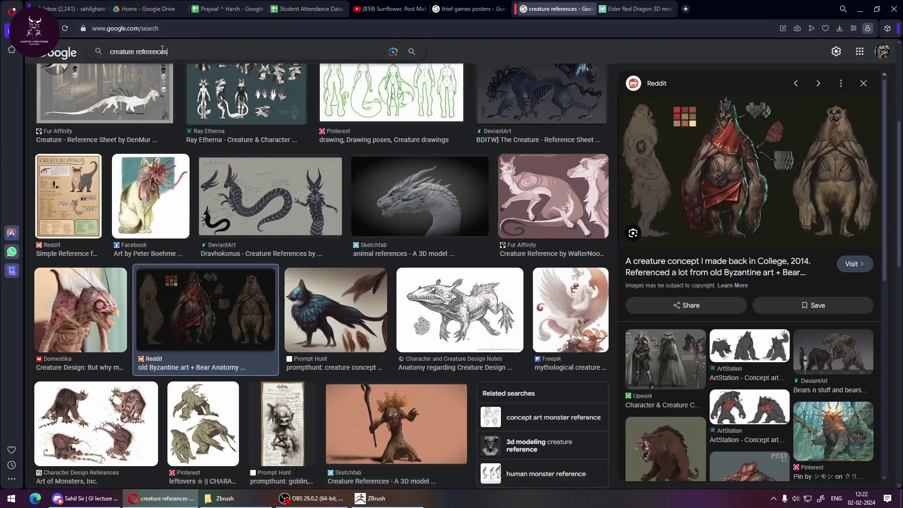
pyautogui.write('god zilla')
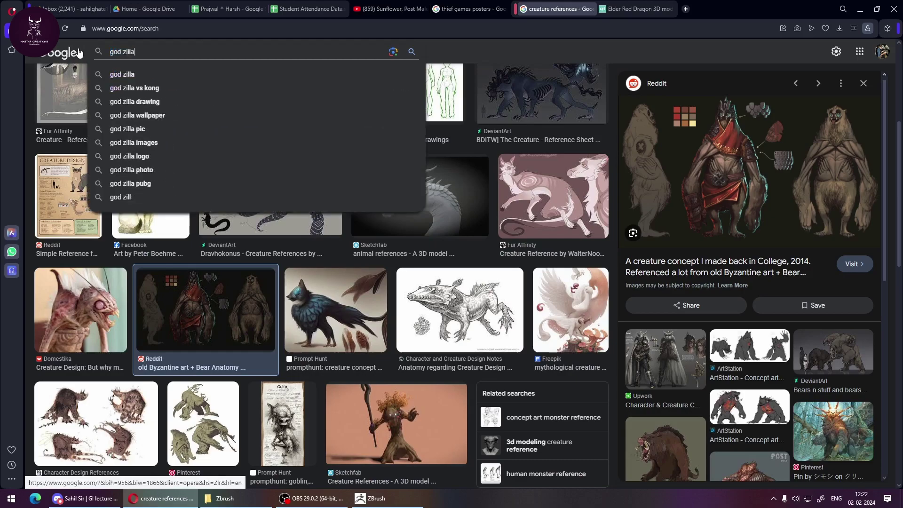
pyautogui.press('Return')
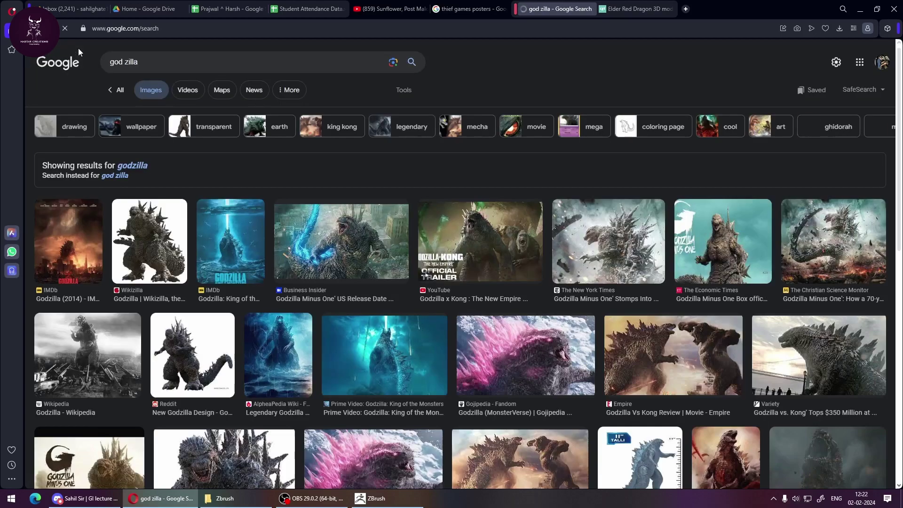
# Preview the Wikizilla Godzilla image and the Ubuy India Godzilla action figure, and browse further through the results.
pyautogui.click(148, 223)
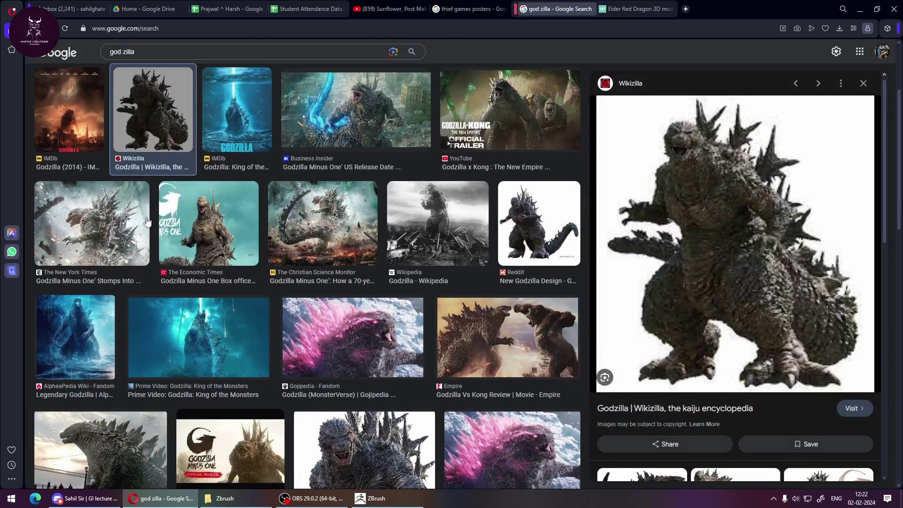
pyautogui.scroll(-2, 493, 353)
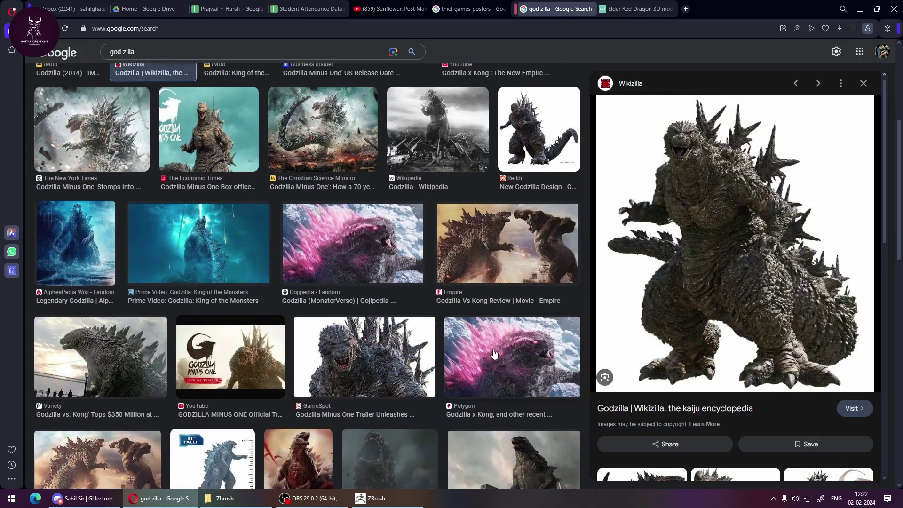
pyautogui.scroll(-3, 493, 353)
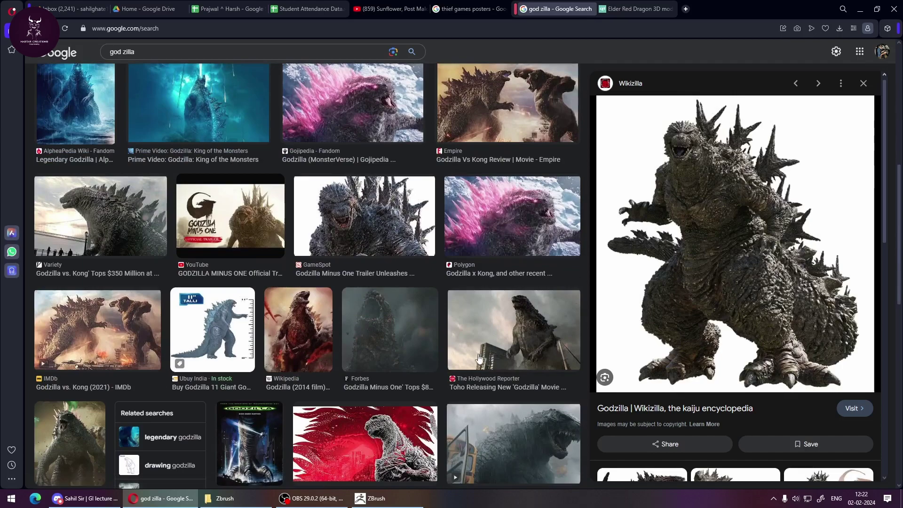
pyautogui.click(240, 353)
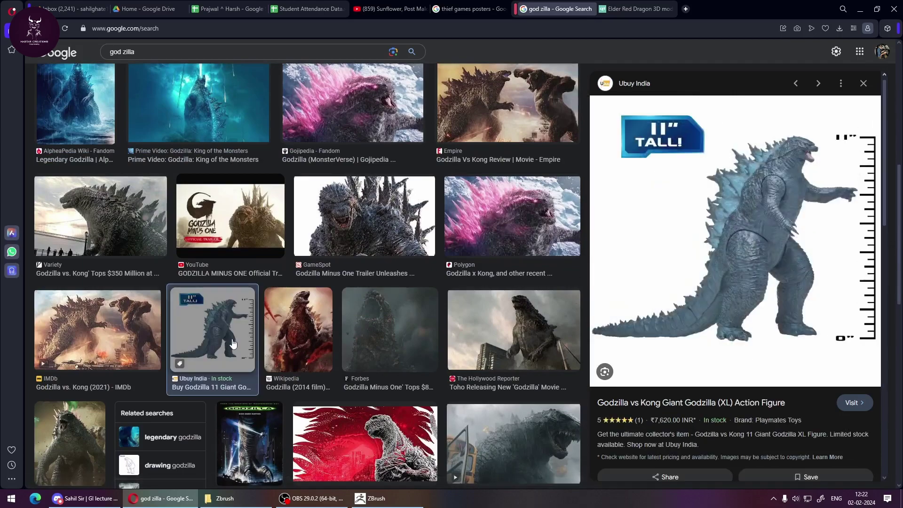
pyautogui.scroll(-5, 313, 354)
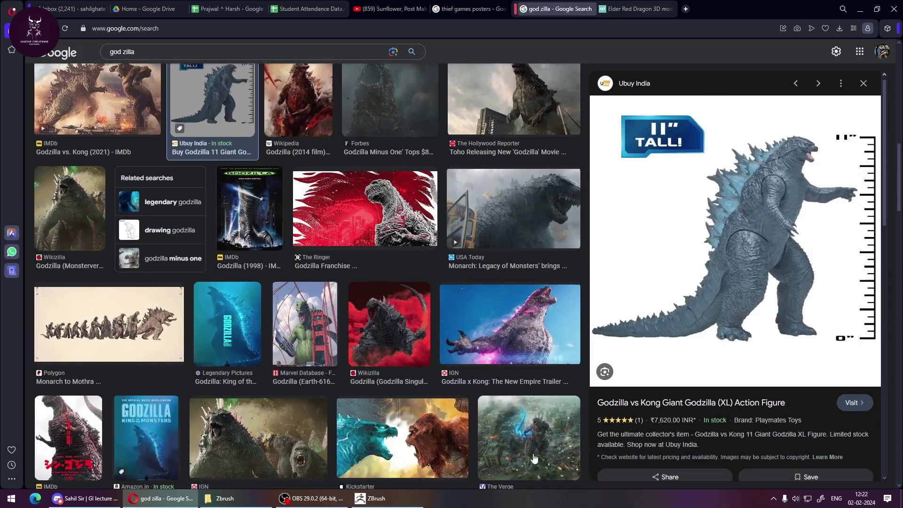
# Search Google Images for "creatures".
pyautogui.click(102, 52)
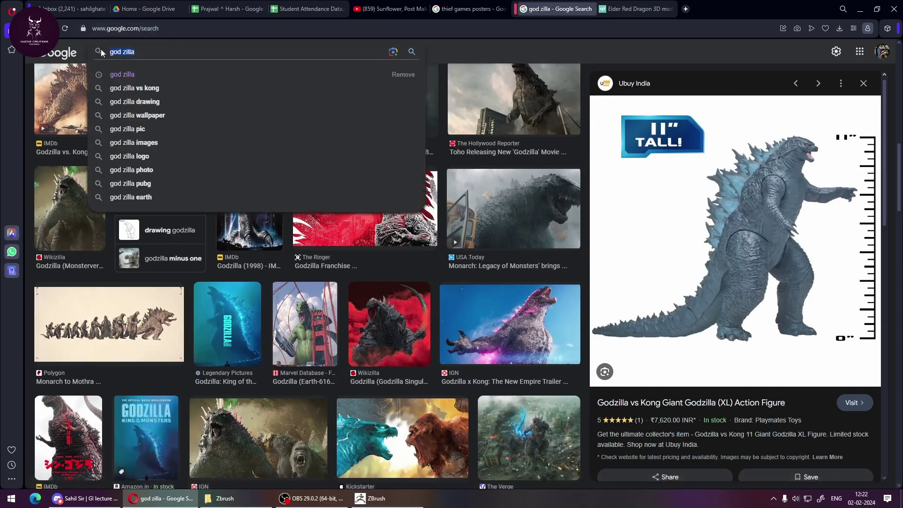
pyautogui.write('creatures')
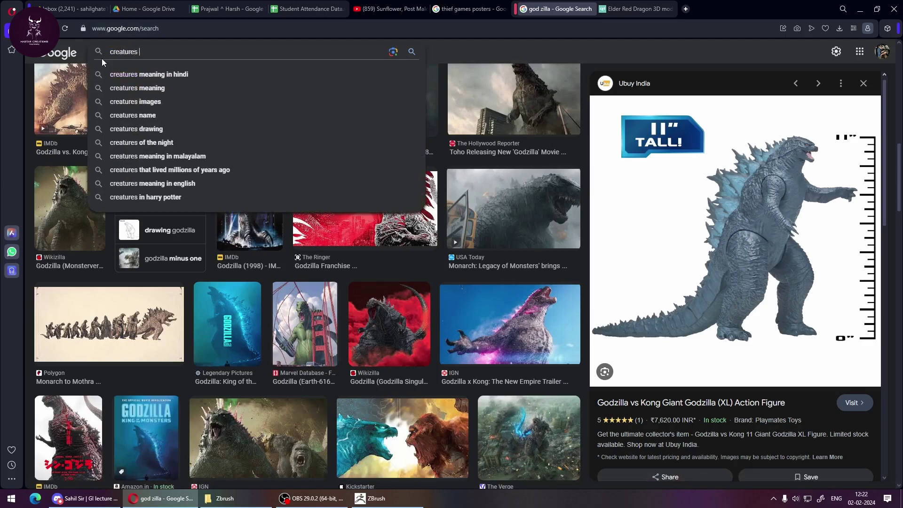
pyautogui.press('Return')
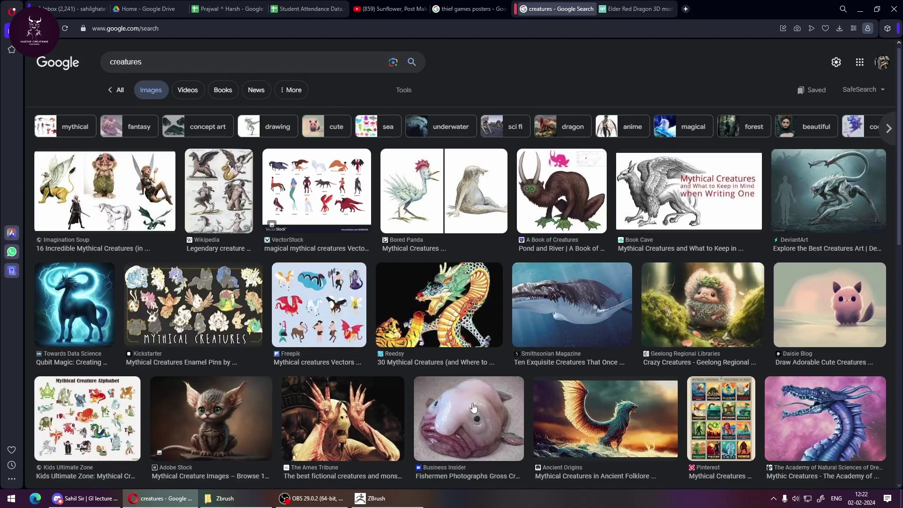
# Preview the Book Cave "Mythical Creatures" griffin image and open it full size in a new tab.
pyautogui.click(664, 198)
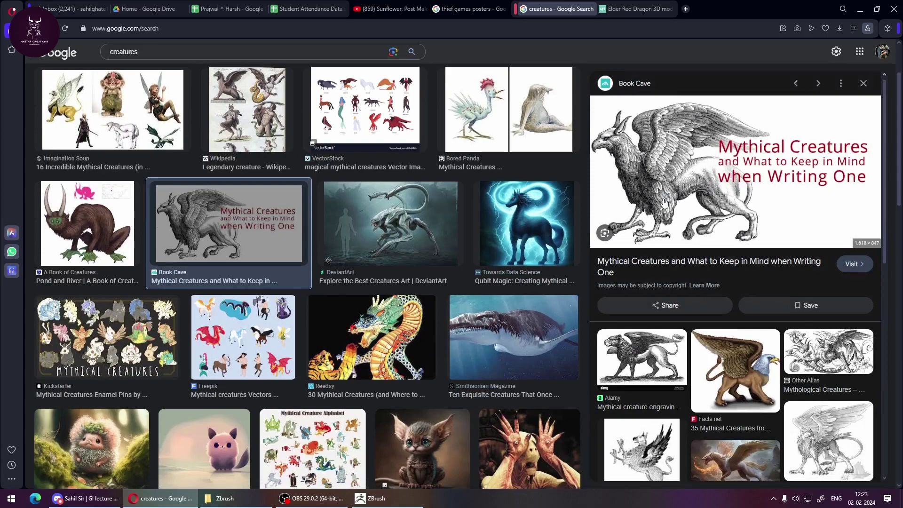
pyautogui.rightClick(664, 202)
pyautogui.click(712, 294)
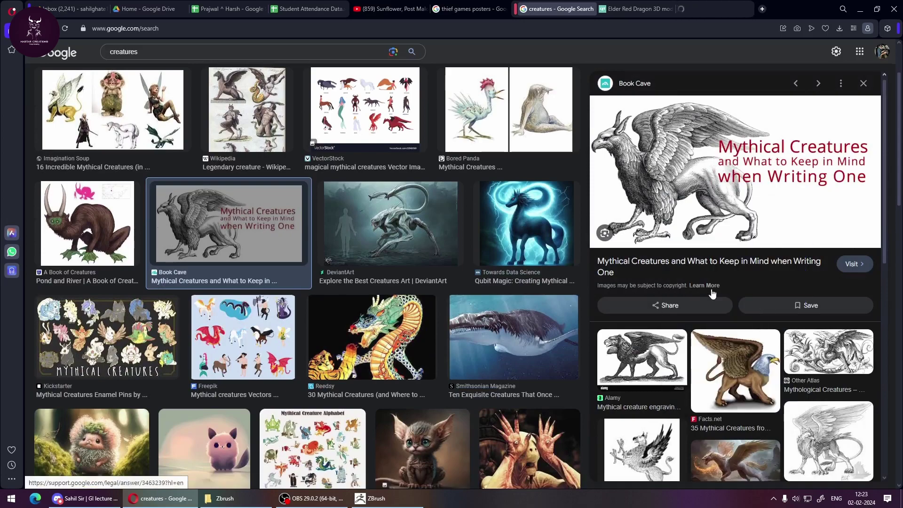
pyautogui.click(717, 8)
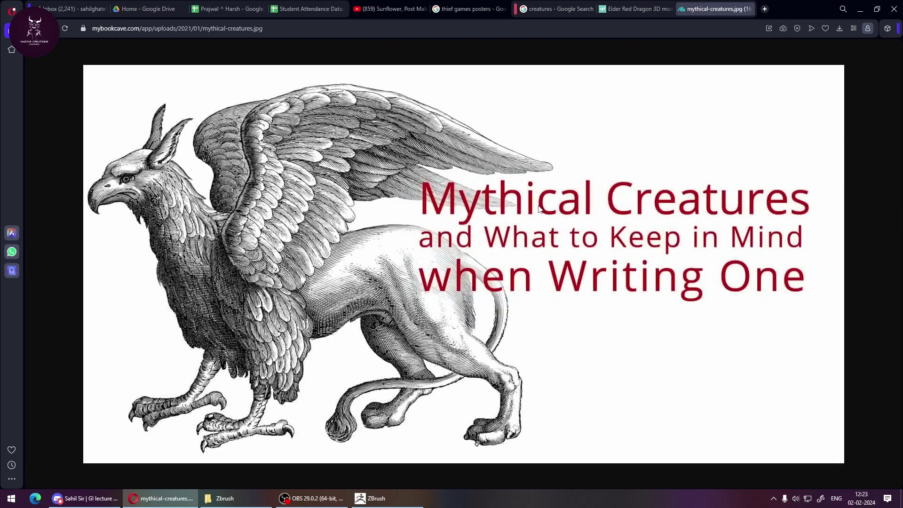
# Compare the Elder Red Dragon page with the full-size griffin image, and return to the "creatures" results to browse related images.
pyautogui.click(632, 8)
pyautogui.click(713, 9)
pyautogui.click(544, 9)
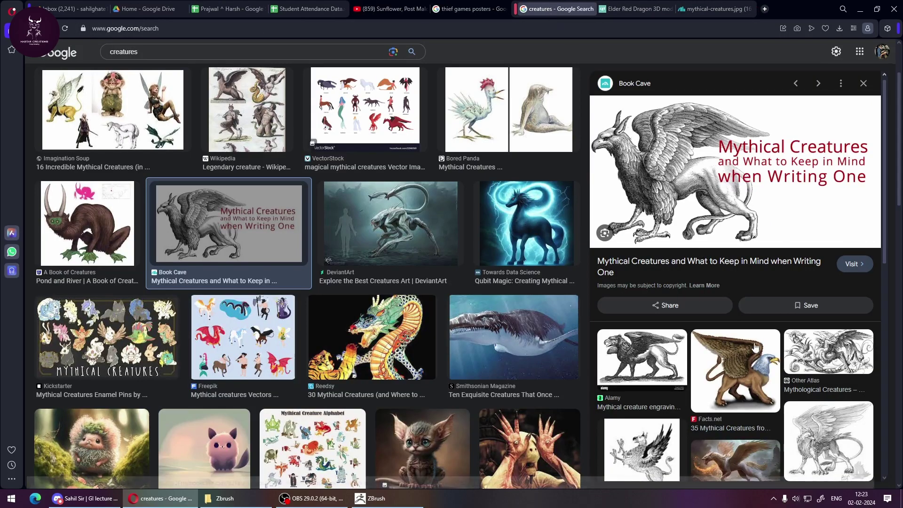
pyautogui.scroll(-2, 761, 361)
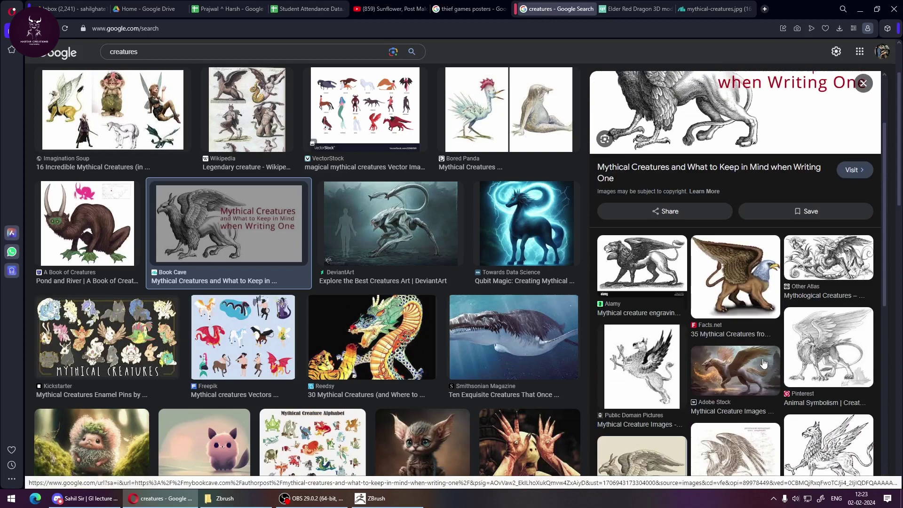
pyautogui.scroll(2, 764, 364)
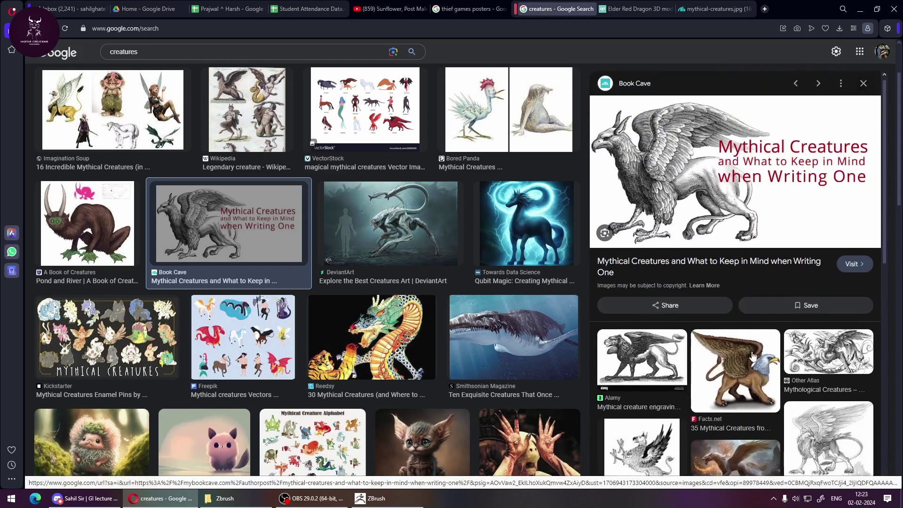
# Preview related griffin images, from the Facts.net eagle-headed griffin through to the Assassin's Creed Odyssey mythical creature.
pyautogui.click(762, 352)
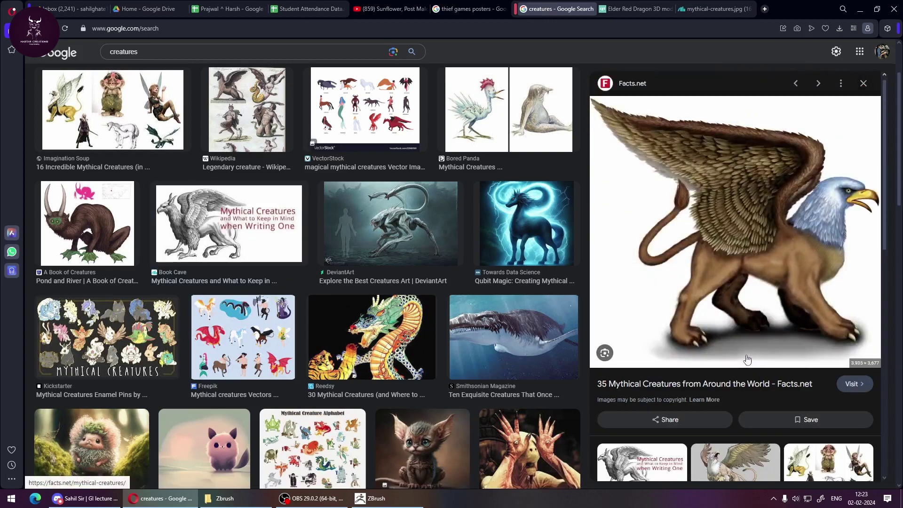
pyautogui.scroll(-2, 747, 360)
pyautogui.click(742, 304)
pyautogui.scroll(-2, 746, 313)
pyautogui.click(636, 303)
pyautogui.scroll(-2, 769, 368)
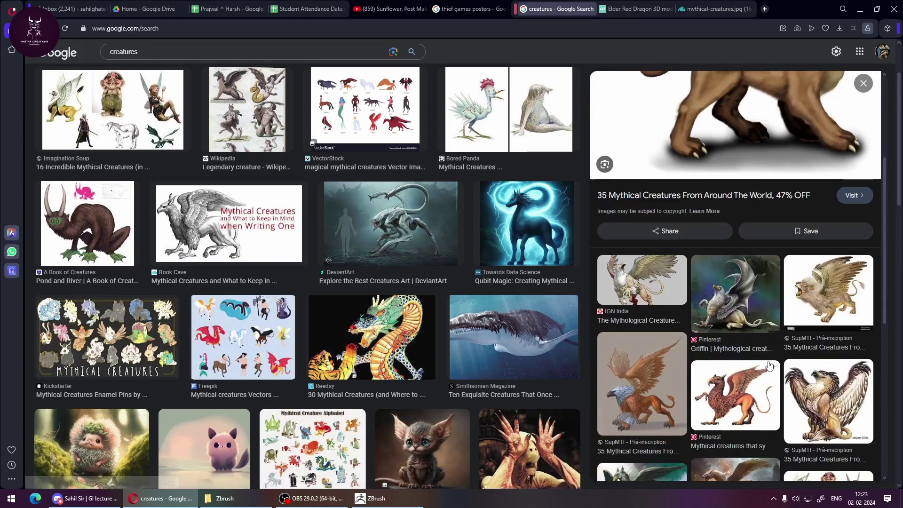
pyautogui.click(745, 312)
pyautogui.scroll(-1, 747, 322)
pyautogui.scroll(-3, 747, 321)
pyautogui.click(745, 341)
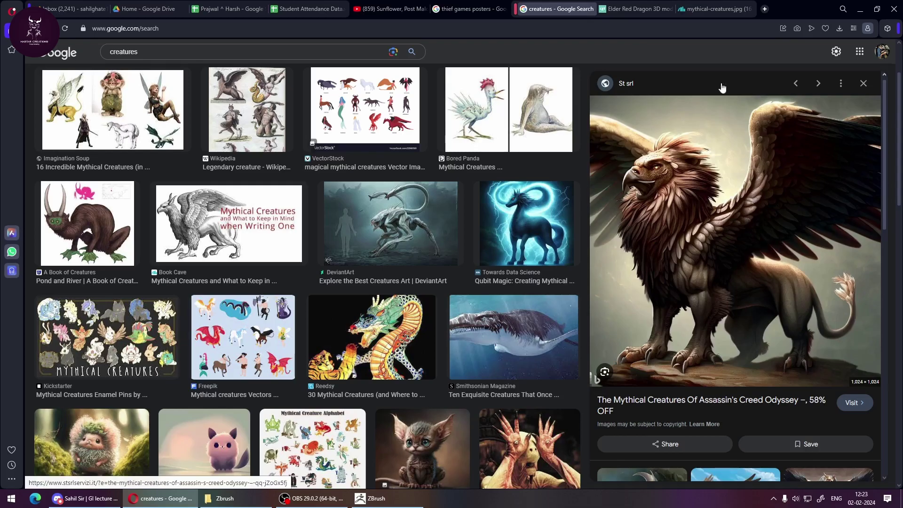
# Review the Elder Red Dragon page and the full-size griffin image against the Assassin's Creed Odyssey griffin preview.
pyautogui.click(637, 8)
pyautogui.click(710, 8)
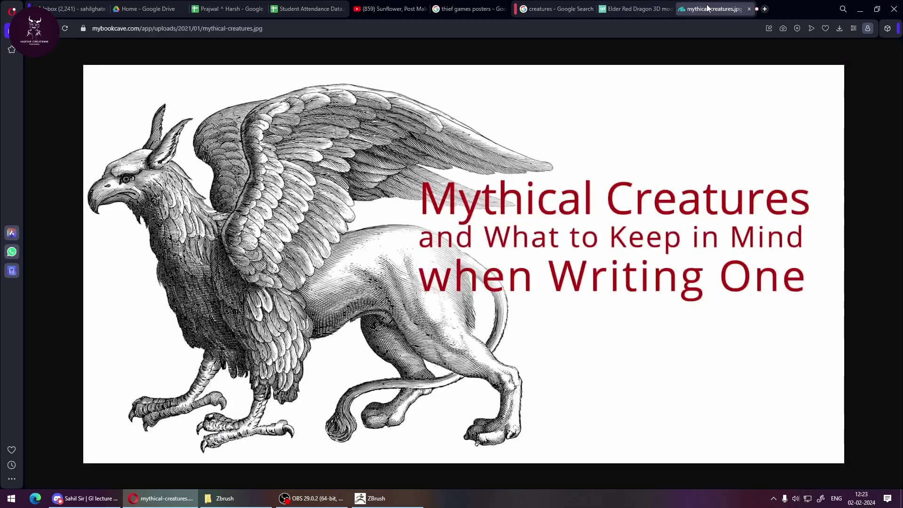
pyautogui.click(551, 5)
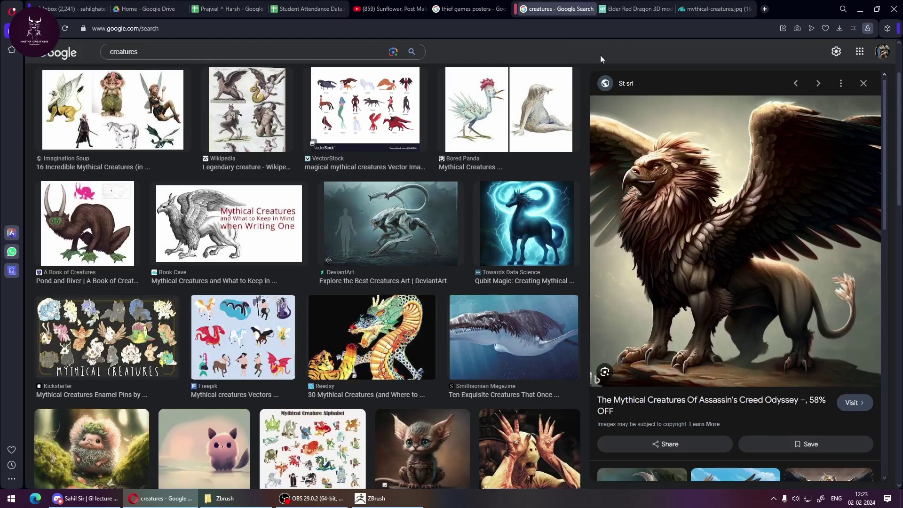
# Start saving the full-size mythical-creatures.jpg image and choose the first student folder on the students (F:) drive as its location.
pyautogui.hotkey('ctrl', 'Tab')
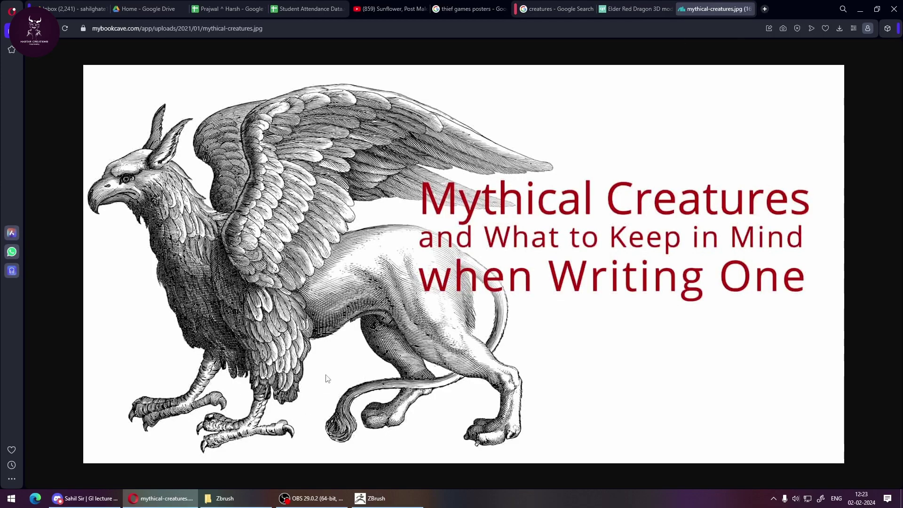
pyautogui.rightClick(513, 229)
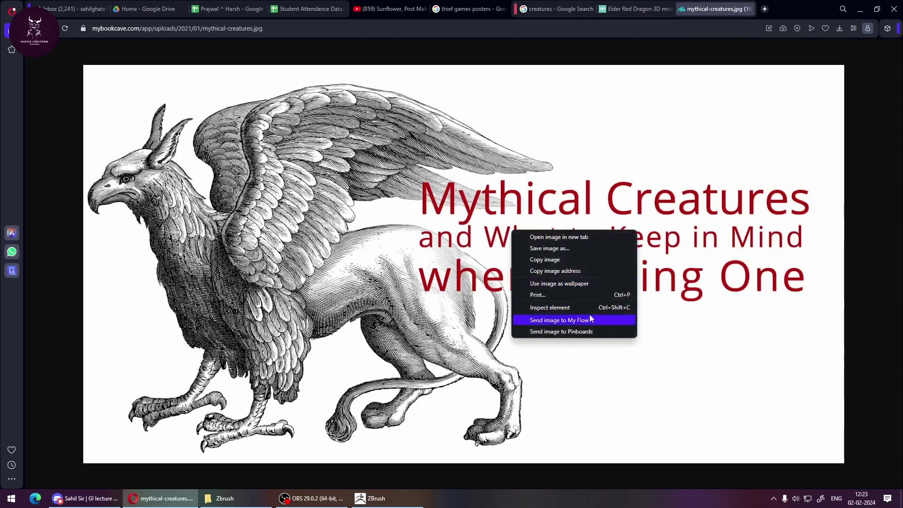
pyautogui.click(541, 246)
pyautogui.scroll(-5, 42, 155)
pyautogui.click(43, 151)
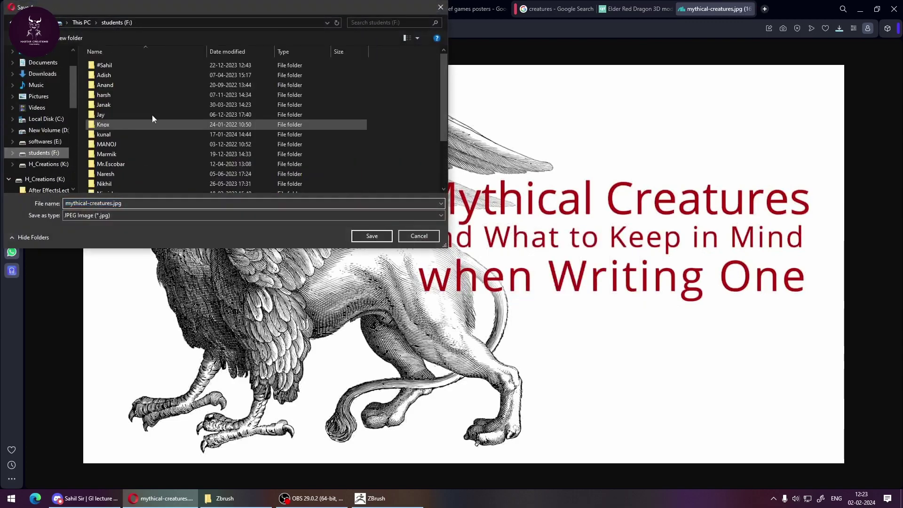
pyautogui.doubleClick(119, 65)
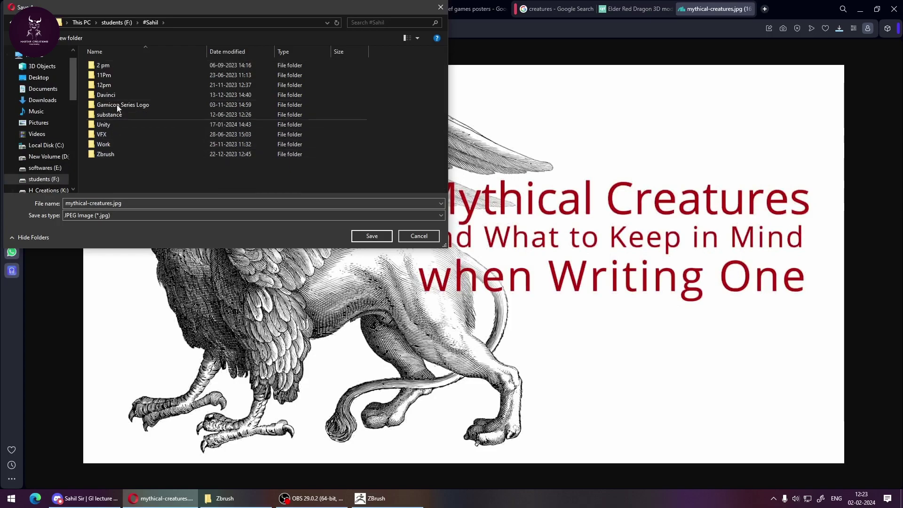
# Create a new folder named "Zbrush ref" in the current save location.
pyautogui.click(80, 36)
pyautogui.write('Zbrush ref')
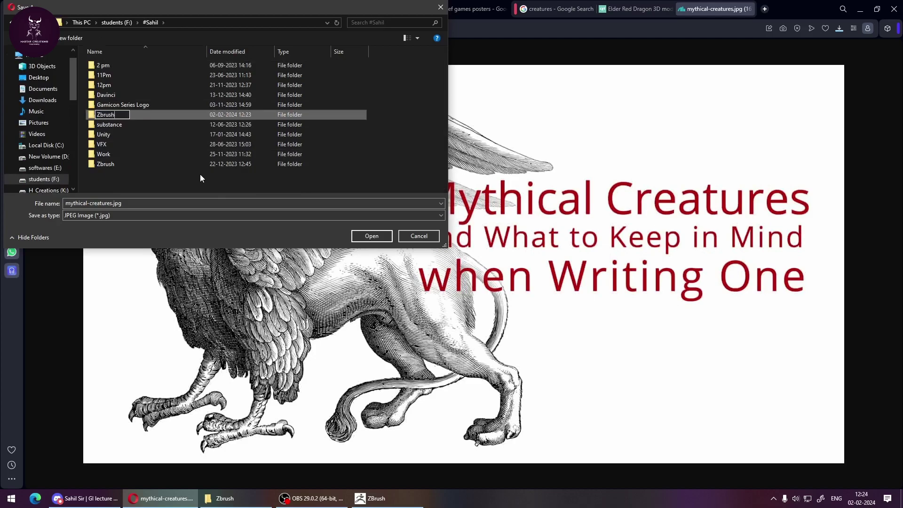
pyautogui.press('Return')
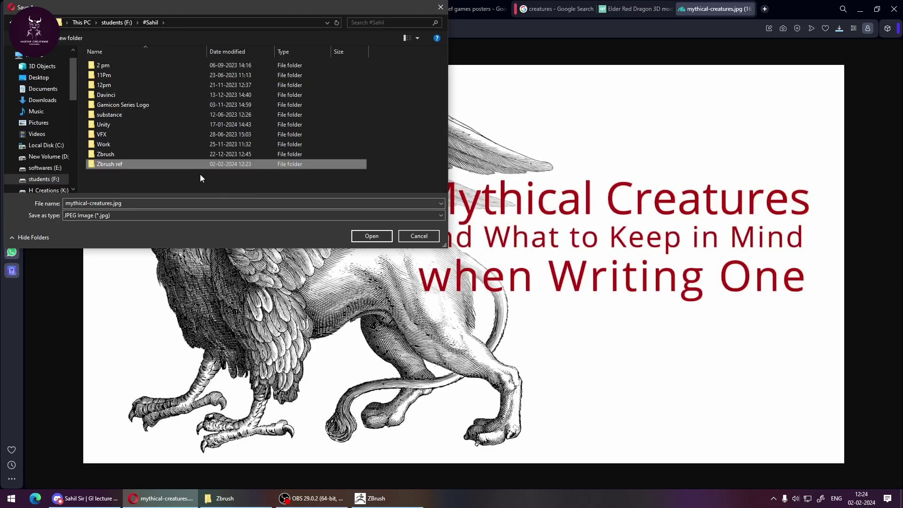
# Save the mythical-creatures image as "Ref 1" in the Zbrush ref folder.
pyautogui.press('Return')
pyautogui.click(177, 204)
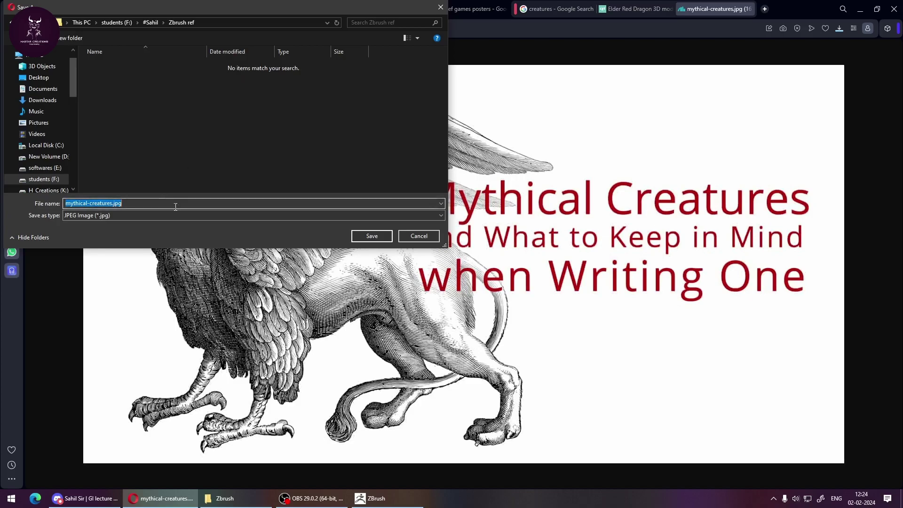
pyautogui.write('Re')
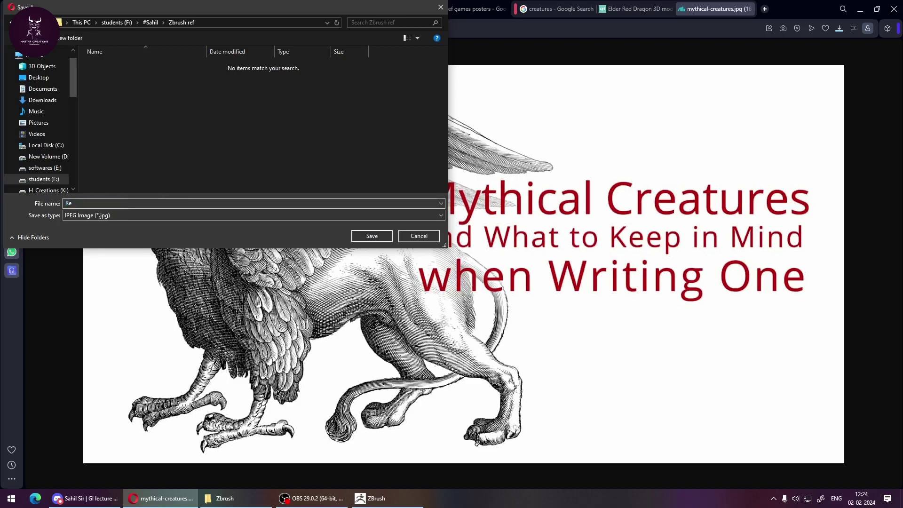
pyautogui.write('f 1')
pyautogui.press('Return')
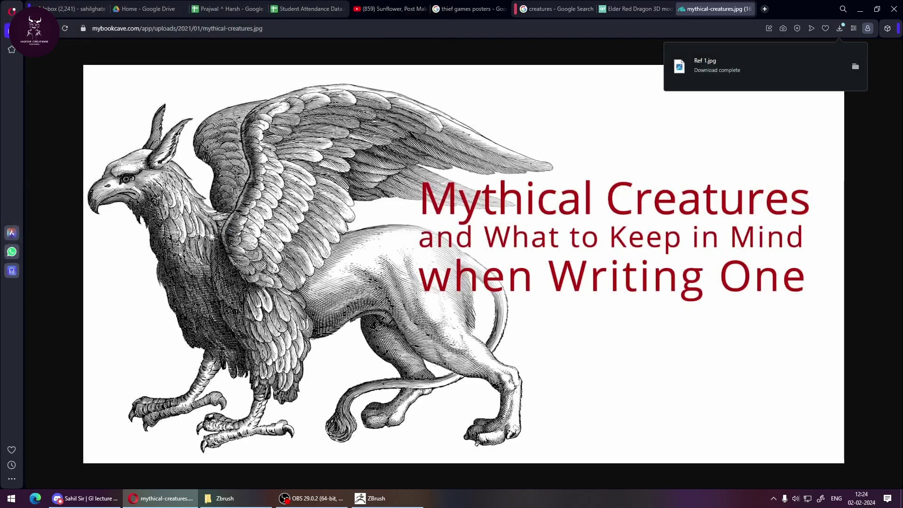
# Save the Assassin's Creed Odyssey griffin from the creatures image search as "Refe 2" in the Zbrush ref folder.
pyautogui.click(640, 8)
pyautogui.click(557, 8)
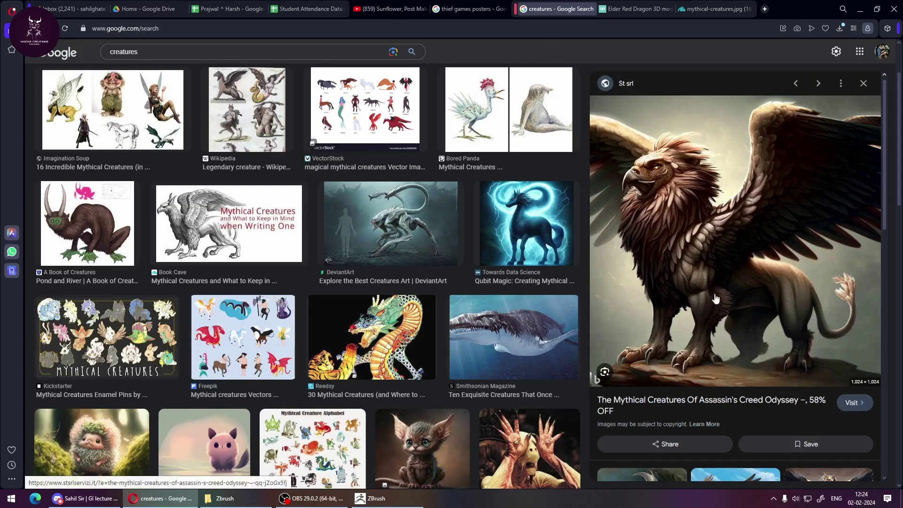
pyautogui.rightClick(767, 236)
pyautogui.click(660, 337)
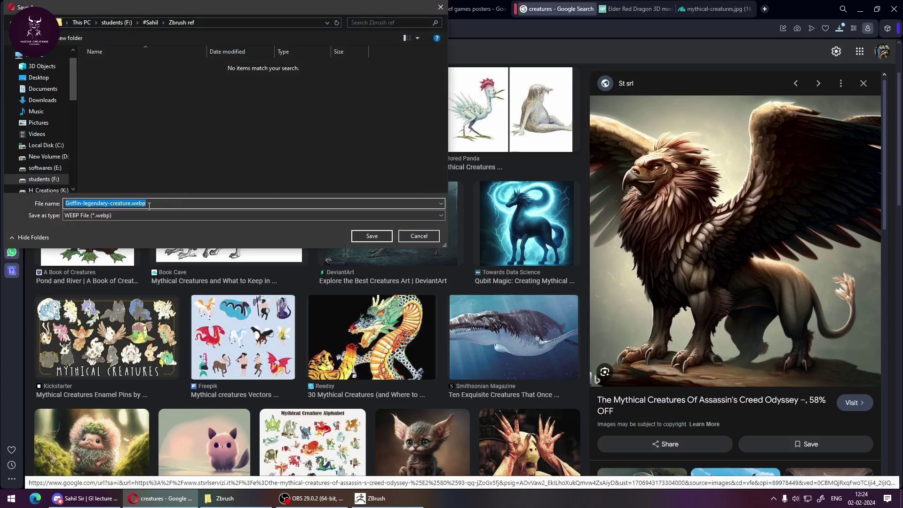
pyautogui.write('Refe 2')
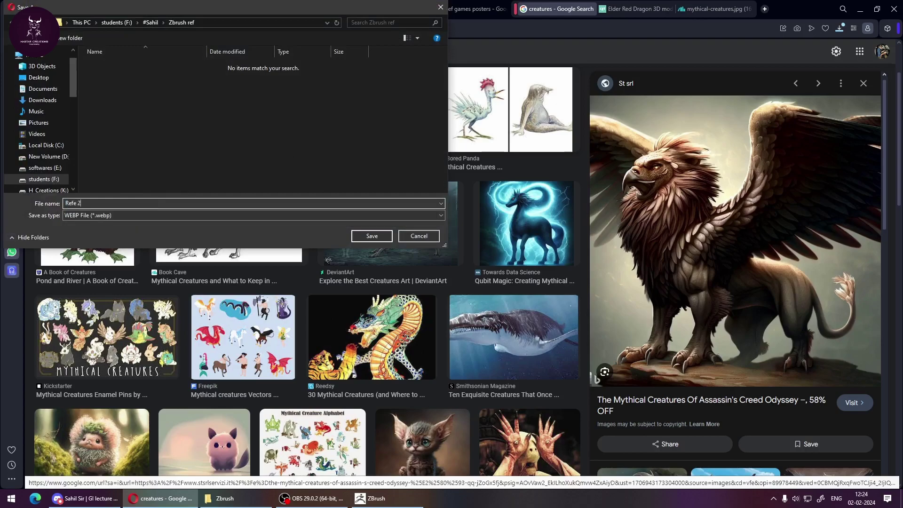
pyautogui.press('Return')
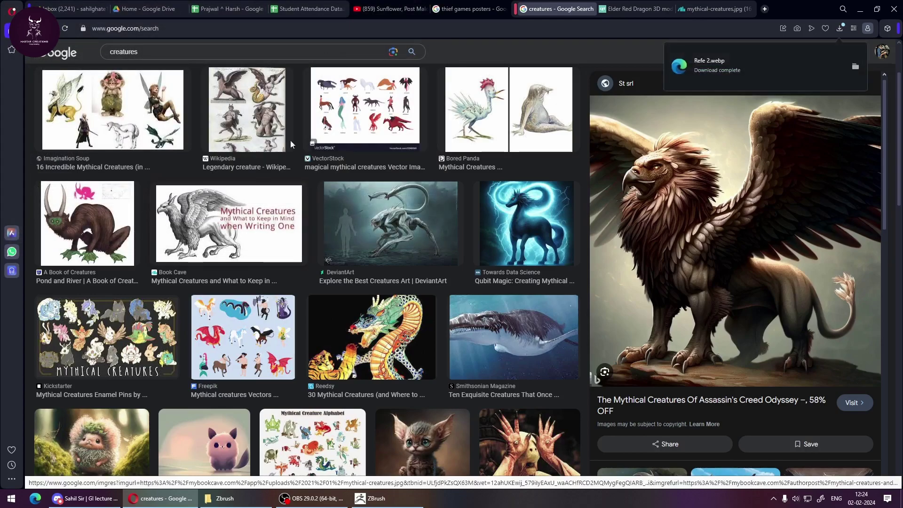
# Minimize the browser and launch Paint.
pyautogui.click(859, 11)
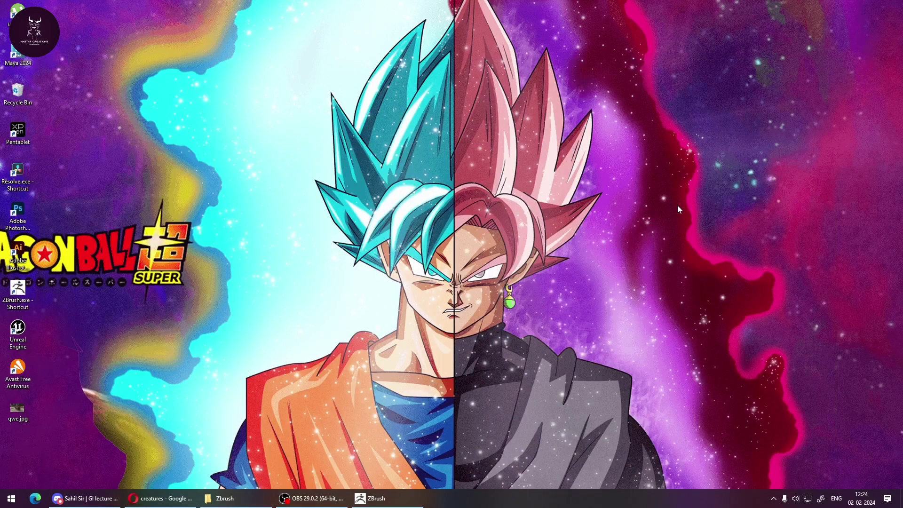
pyautogui.press('super')
pyautogui.write('paint')
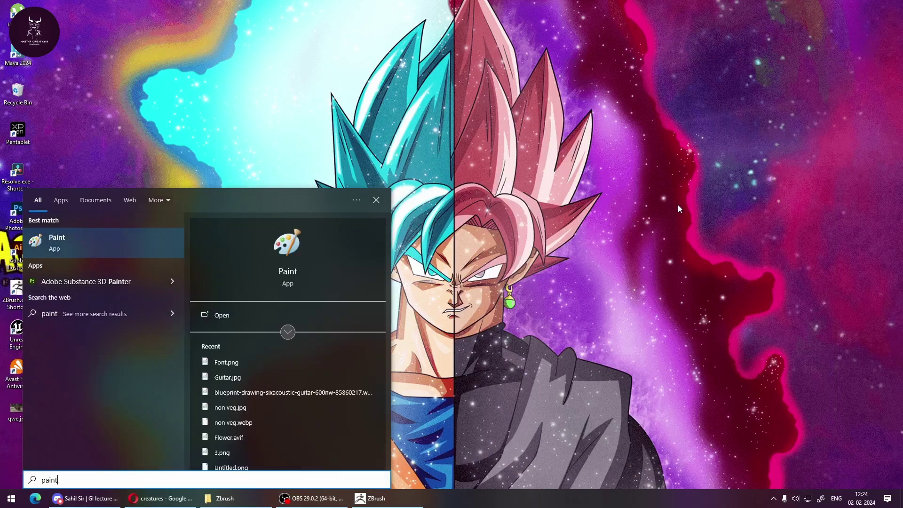
pyautogui.press('Return')
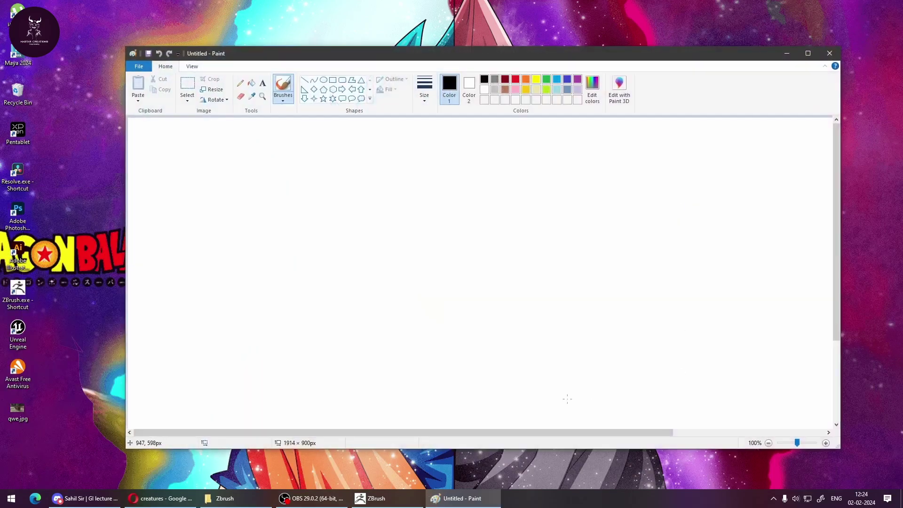
# Open the Zbrush ref folder on the students (F:) drive in a new File Explorer window.
pyautogui.hotkey('alt', 'Tab')
pyautogui.hotkey('alt', 'Tab')
pyautogui.hotkey('alt', 'Tab')
pyautogui.hotkey('alt', 'Tab')
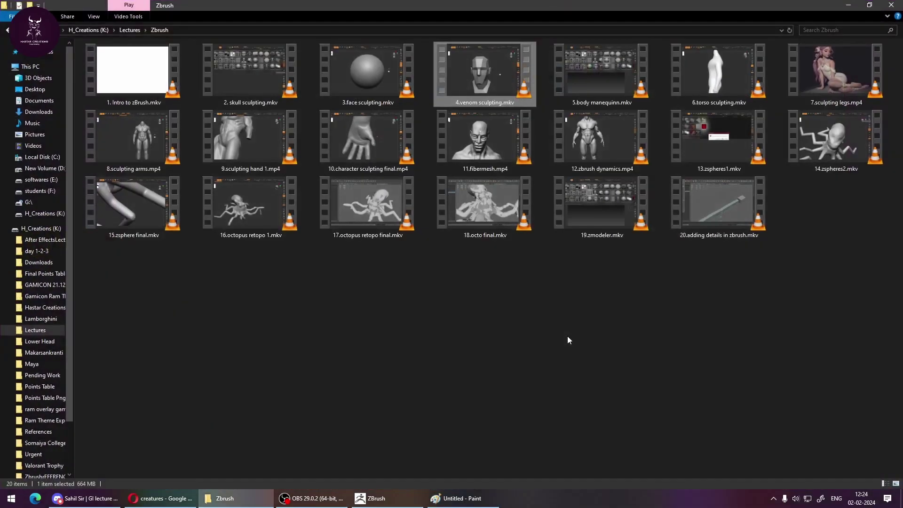
pyautogui.press('super+e')
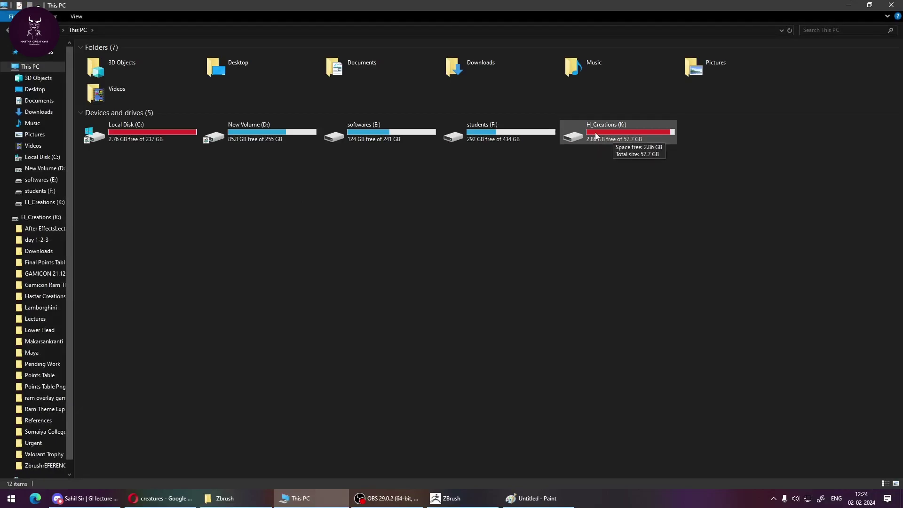
pyautogui.doubleClick(499, 140)
pyautogui.doubleClick(103, 66)
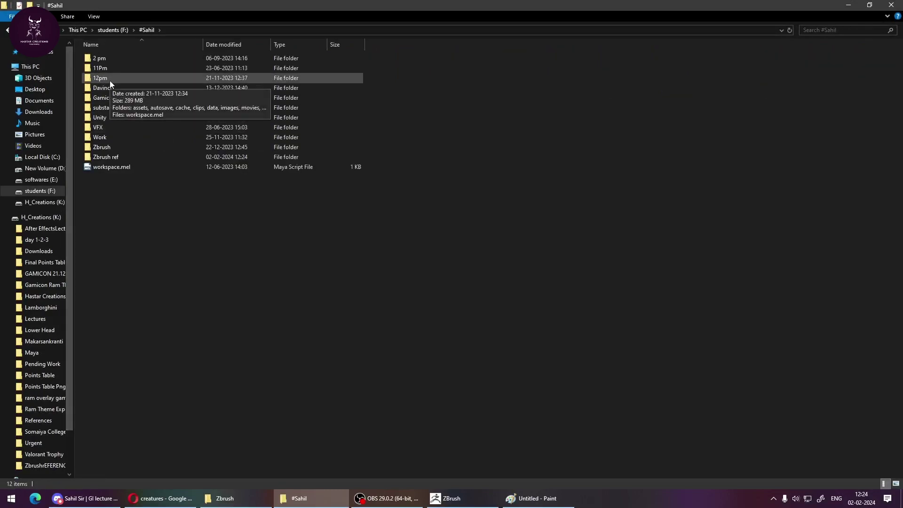
pyautogui.click(116, 166)
pyautogui.doubleClick(115, 156)
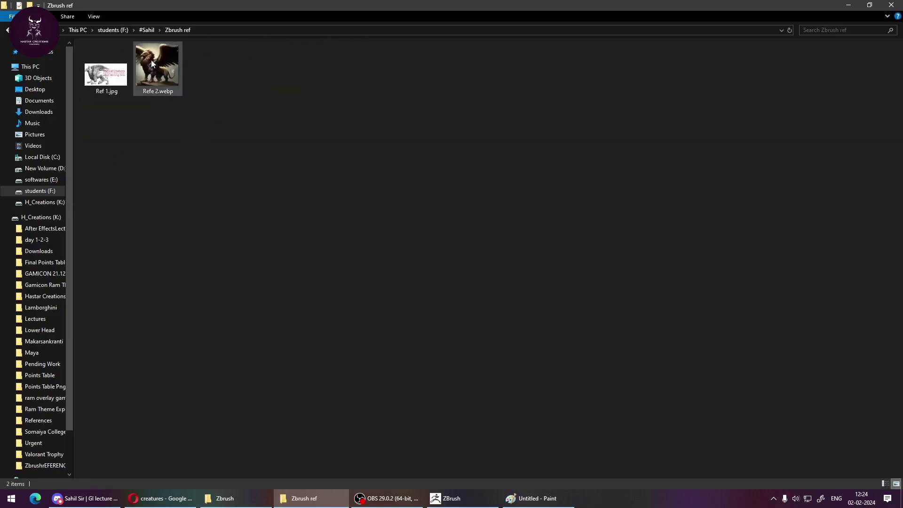
# Open Refe 2.webp in Paint and close the Zbrush lectures folder window.
pyautogui.click(170, 82)
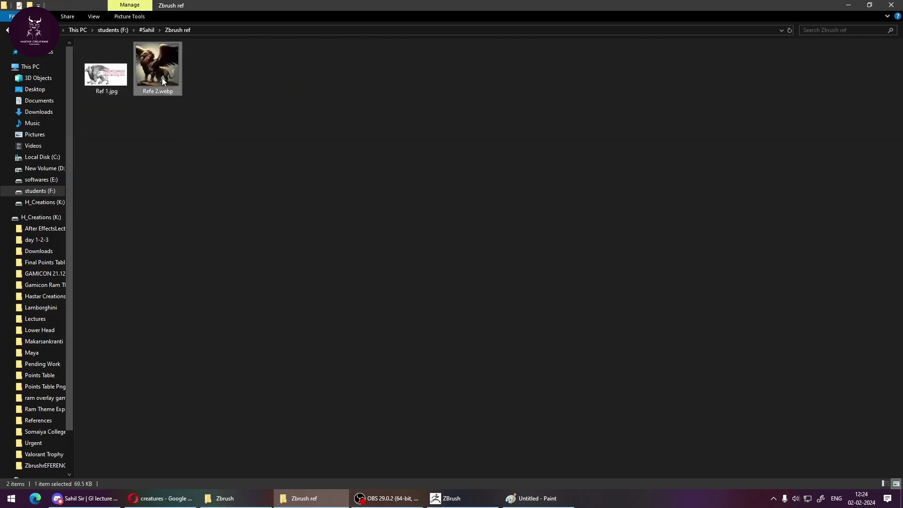
pyautogui.moveTo(172, 83)
pyautogui.mouseDown()
pyautogui.moveTo(541, 499)
pyautogui.moveTo(376, 272)
pyautogui.mouseUp()
pyautogui.rightClick(310, 498)
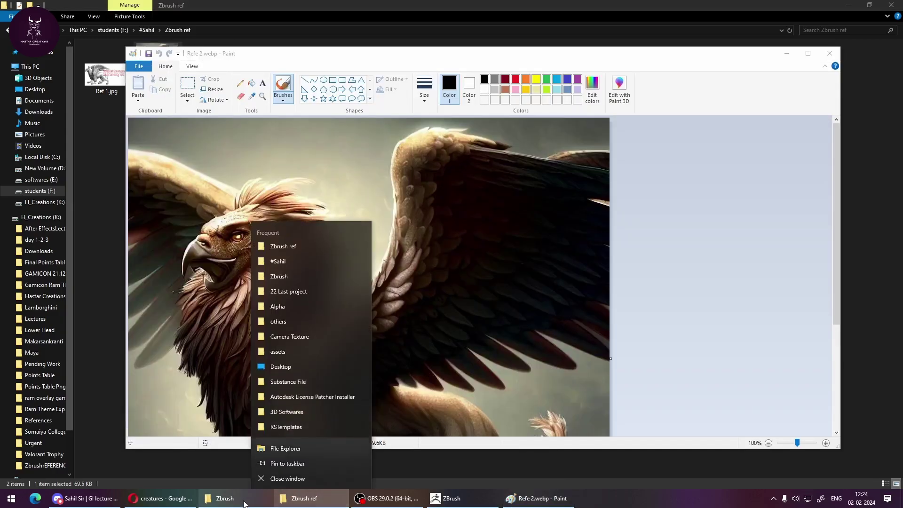
pyautogui.rightClick(239, 495)
pyautogui.click(226, 482)
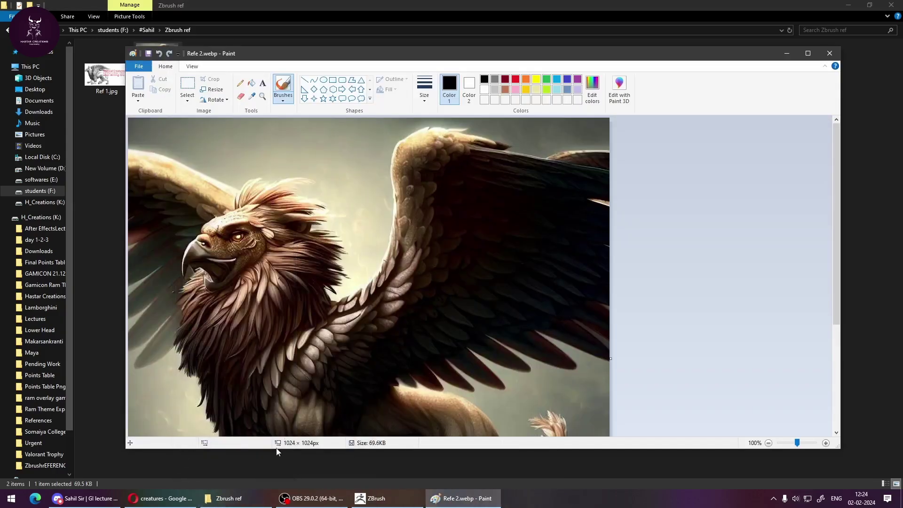
# Save the griffin image as the JPEG picture Refe 2.jpg in the Zbrush ref folder on the students (F:) drive.
pyautogui.click(143, 70)
pyautogui.moveTo(178, 144)
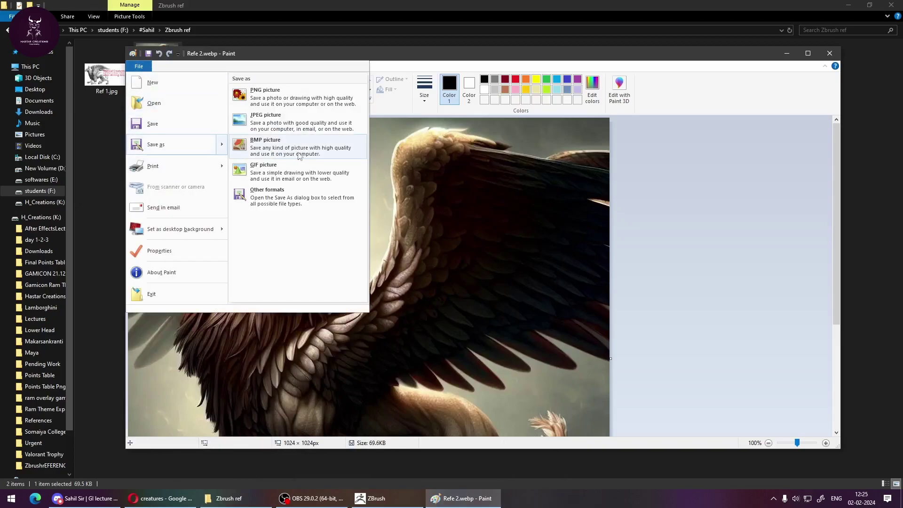
pyautogui.click(284, 124)
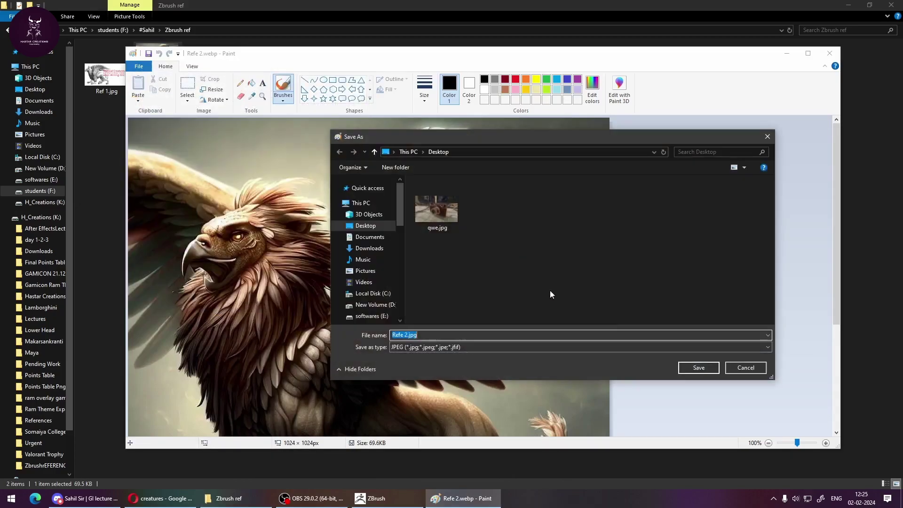
pyautogui.click(385, 307)
pyautogui.scroll(-1, 376, 301)
pyautogui.click(374, 294)
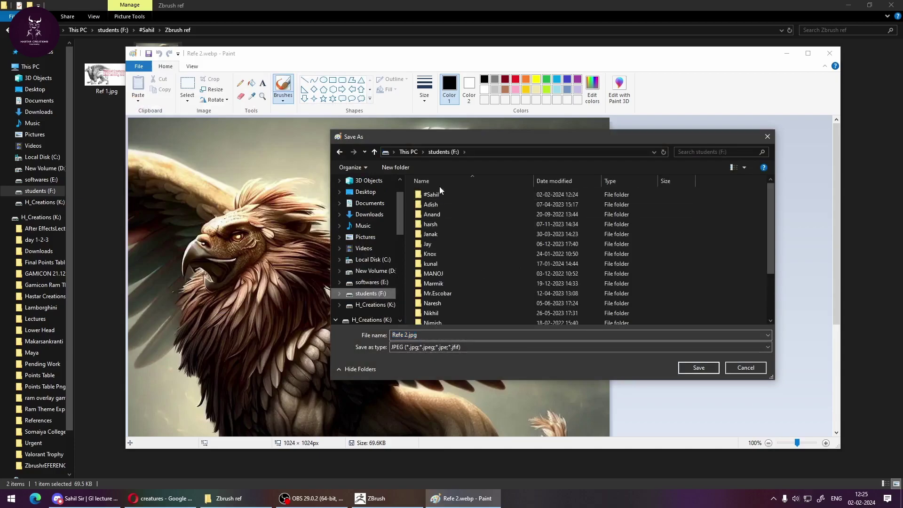
pyautogui.doubleClick(436, 196)
pyautogui.click(441, 294)
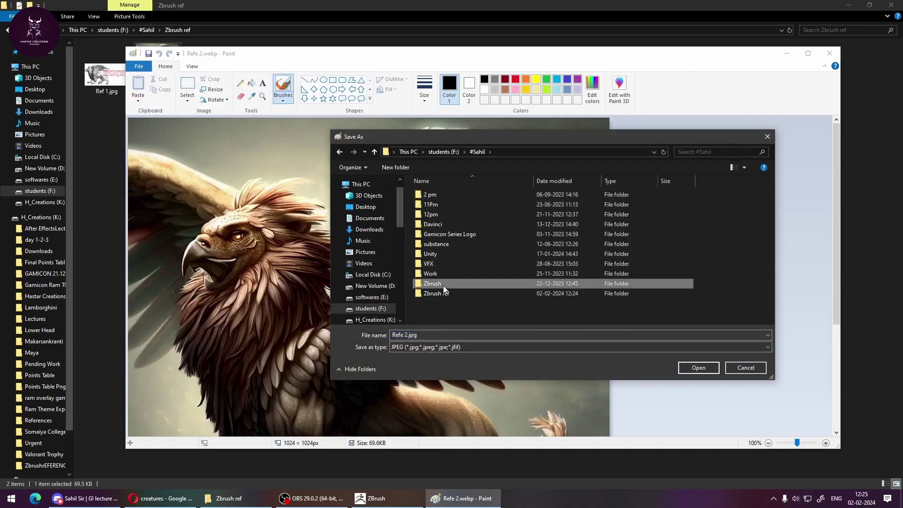
pyautogui.doubleClick(438, 294)
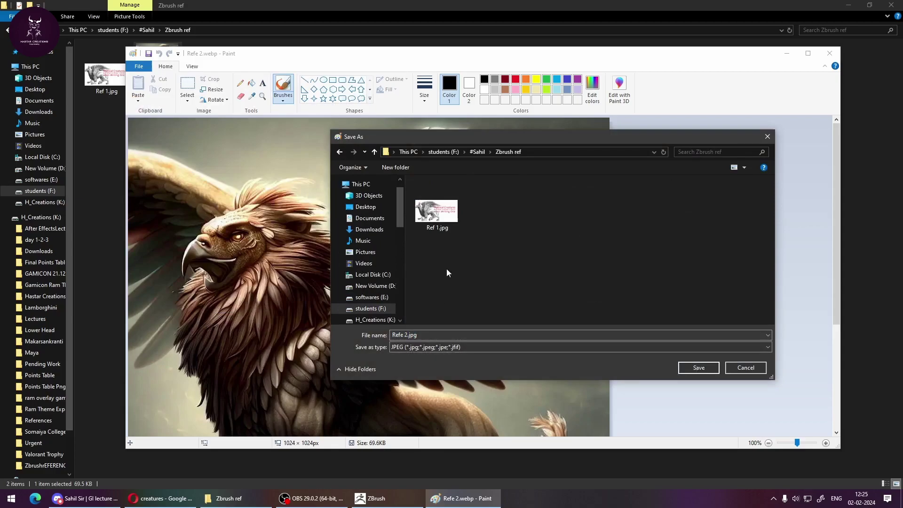
pyautogui.click(698, 367)
pyautogui.click(522, 268)
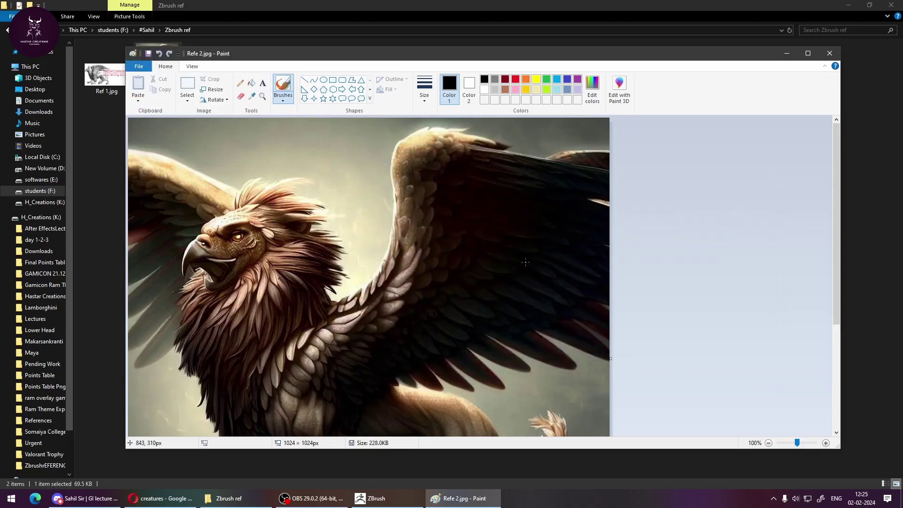
# Close Paint and refresh the Zbrush ref folder.
pyautogui.click(829, 54)
pyautogui.rightClick(415, 162)
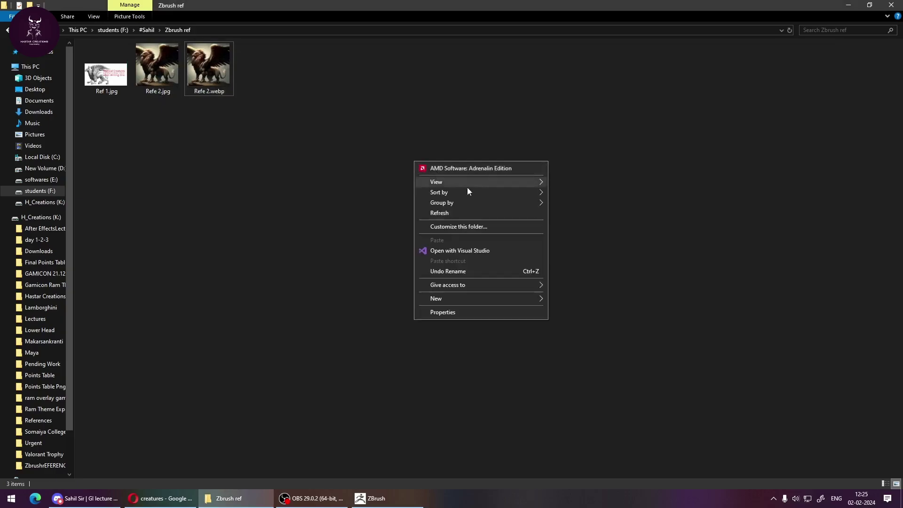
pyautogui.click(451, 214)
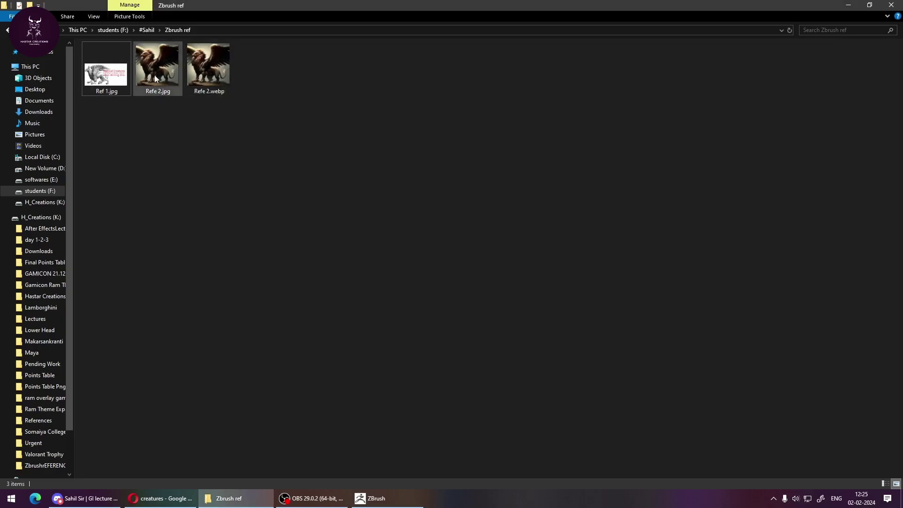
# Launch PureRef and add Ref 1.jpg and Refe 2.jpg from the Zbrush ref folder to its board.
pyautogui.press('super')
pyautogui.write('pure')
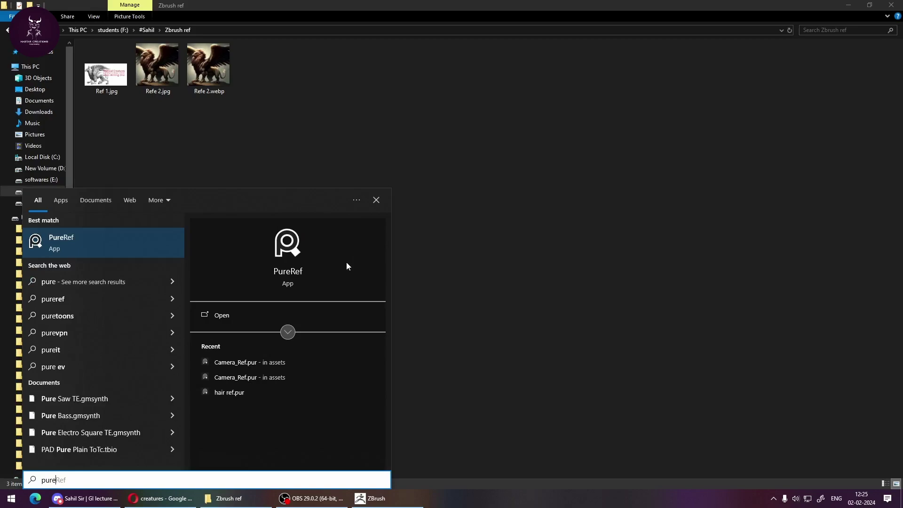
pyautogui.press('Return')
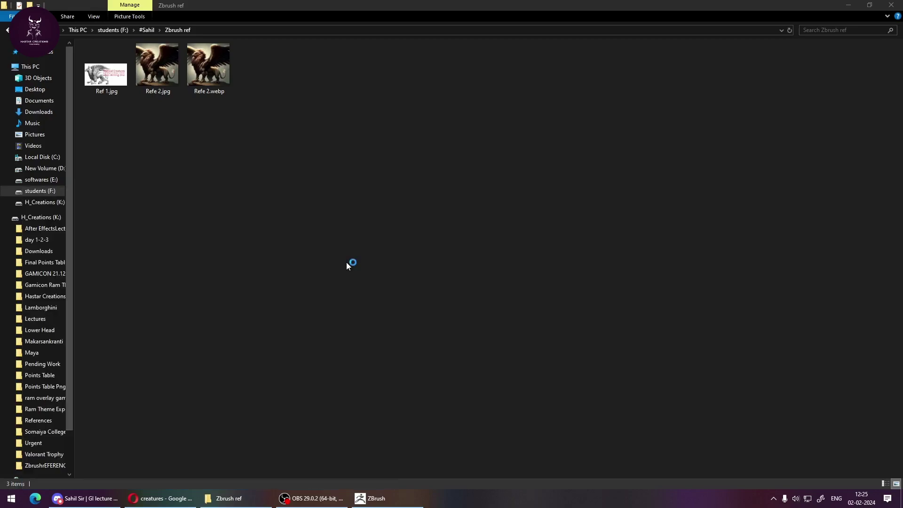
pyautogui.moveTo(190, 163); pyautogui.dragTo(588, 235)
pyautogui.click(555, 322)
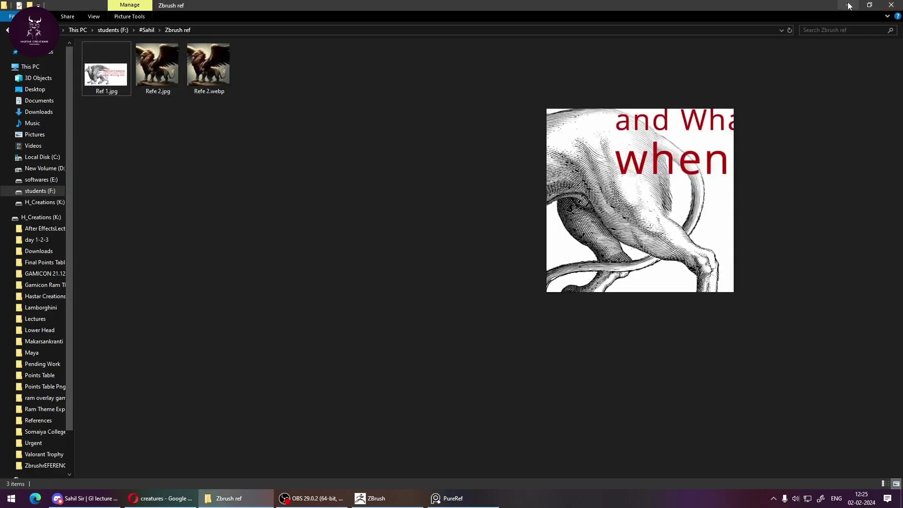
# Close the Zbrush ref folder window and frame both griffin references within the PureRef board.
pyautogui.click(891, 4)
pyautogui.scroll(-5, 600, 194)
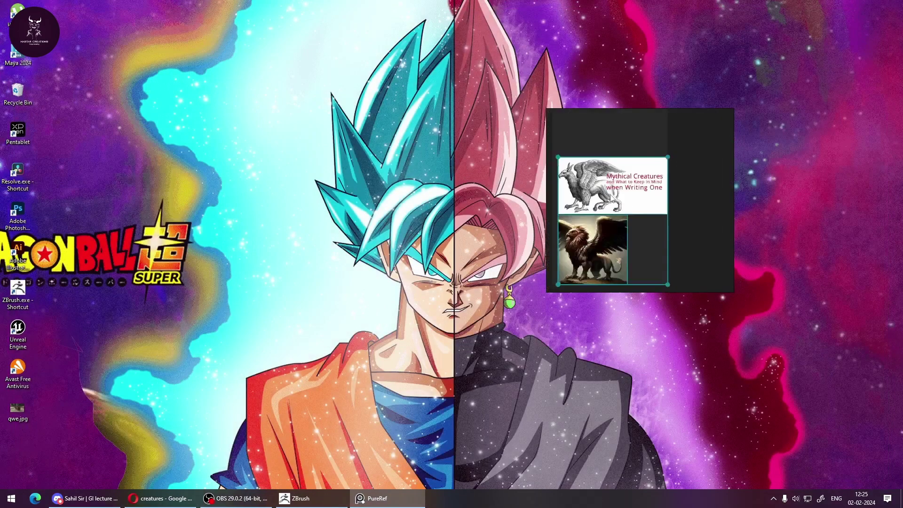
pyautogui.moveTo(671, 204); pyautogui.dragTo(633, 213)
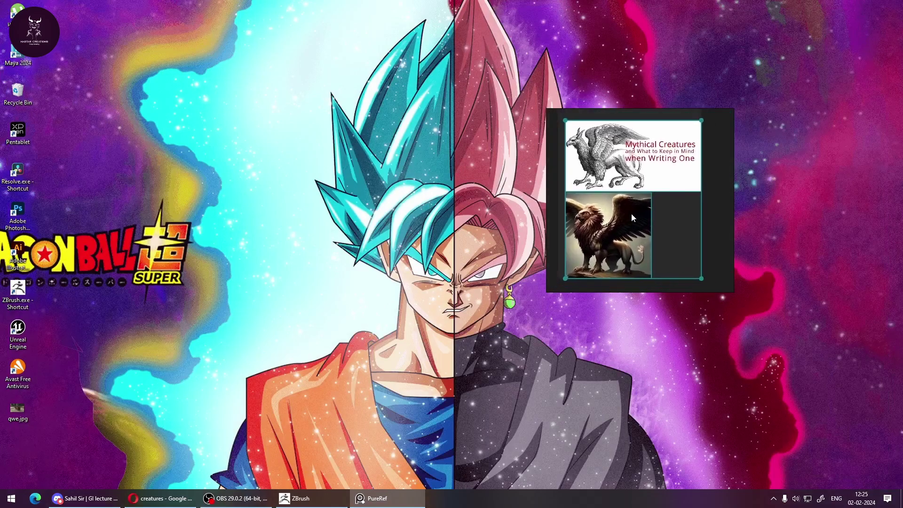
# Save the PureRef scene as "Jatayu" in the Zbrush folder on the students (F:) drive.
pyautogui.hotkey('ctrl', 's')
pyautogui.scroll(-2, 494, 259)
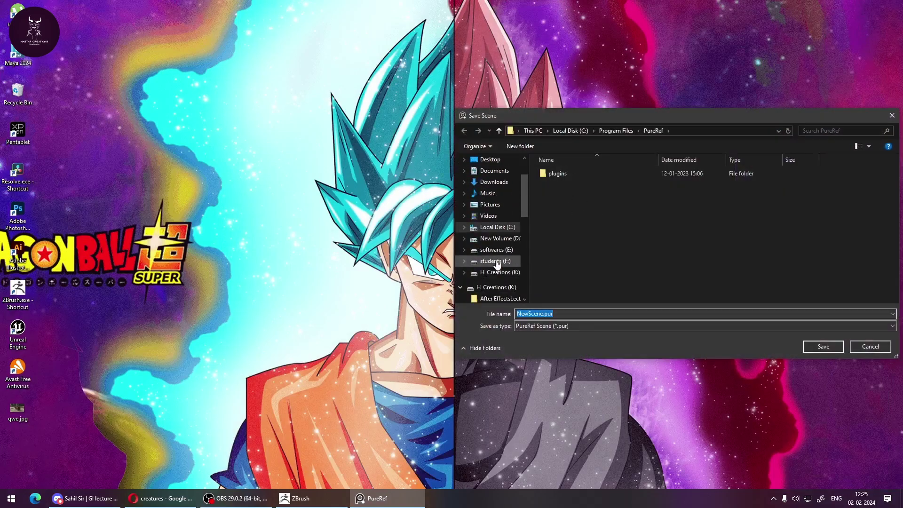
pyautogui.click(495, 260)
pyautogui.doubleClick(550, 174)
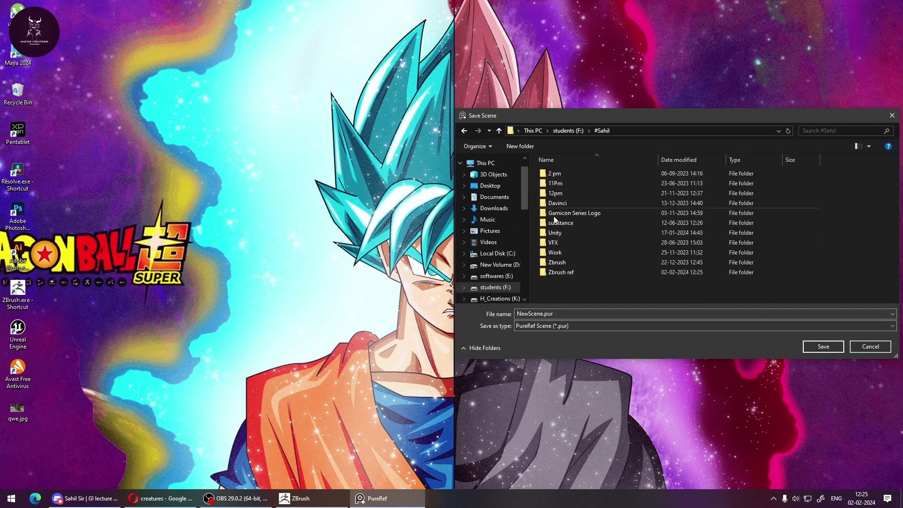
pyautogui.click(566, 265)
pyautogui.doubleClick(566, 264)
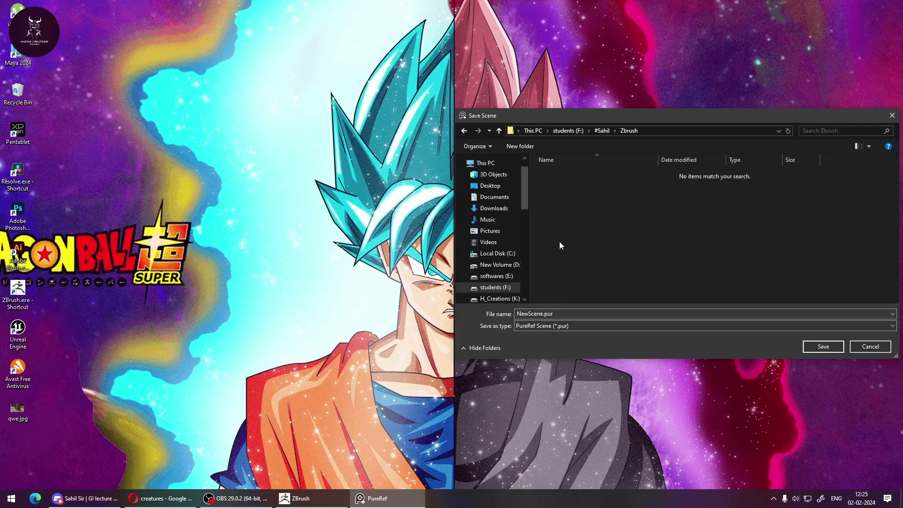
pyautogui.click(581, 313)
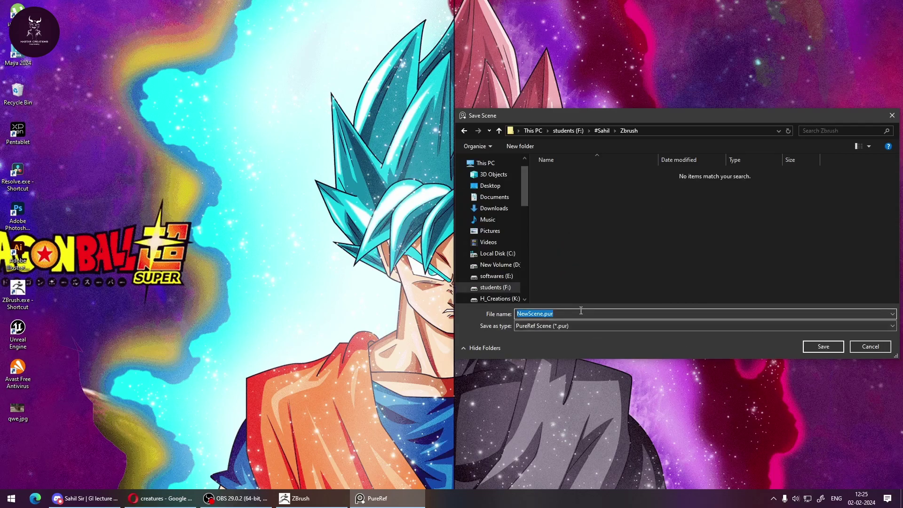
pyautogui.write('Jatayu')
pyautogui.click(824, 347)
pyautogui.scroll(8, 644, 229)
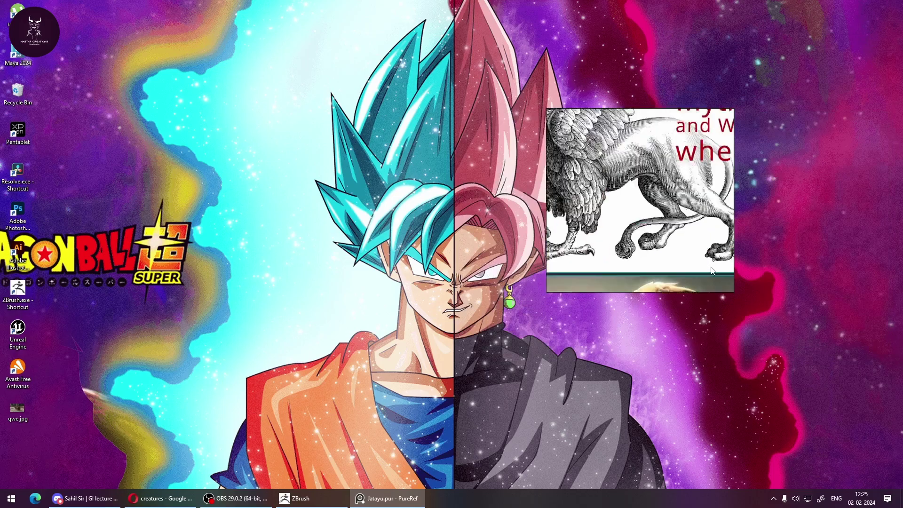
# Switch to ZBrush, move the PureRef board clear of the canvas and frame the griffin's head in it.
pyautogui.moveTo(671, 231); pyautogui.dragTo(664, 214, button='middle')
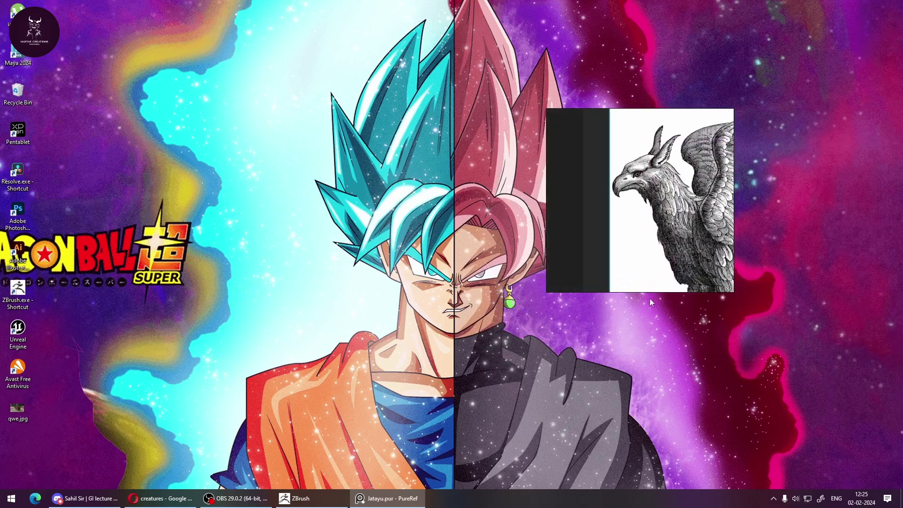
pyautogui.click(295, 498)
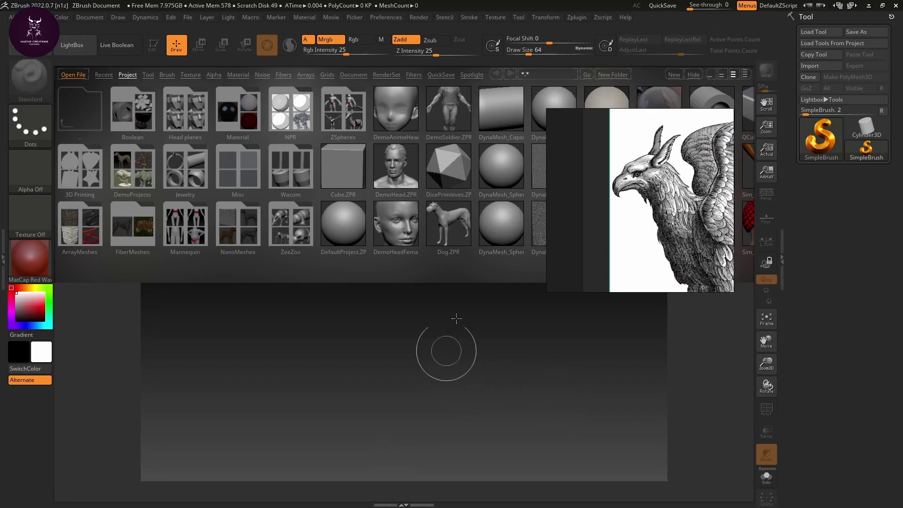
pyautogui.moveTo(632, 208); pyautogui.dragTo(774, 124)
pyautogui.moveTo(841, 108); pyautogui.dragTo(794, 123, button='middle')
pyautogui.scroll(3, 762, 110)
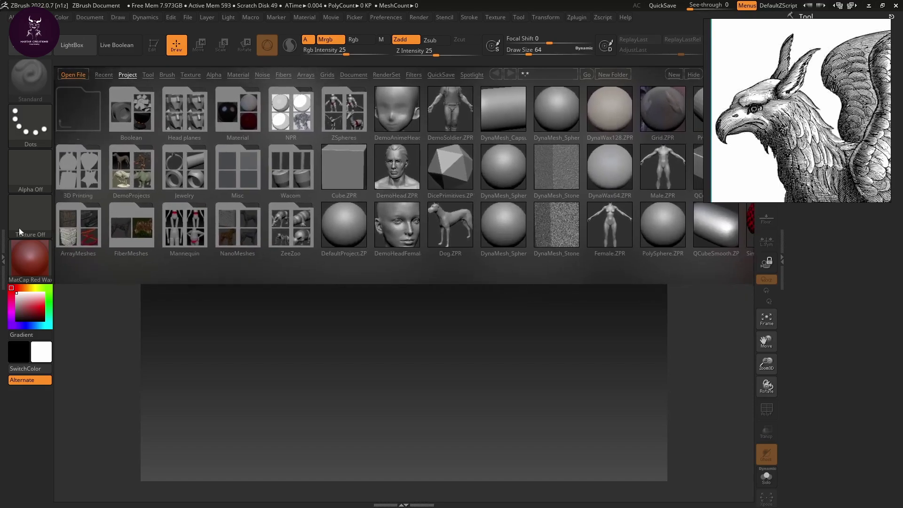
# Browse LightBox's recent files and the ZeeZoo and ZSpheres project folders for a possible creature base.
pyautogui.click(105, 75)
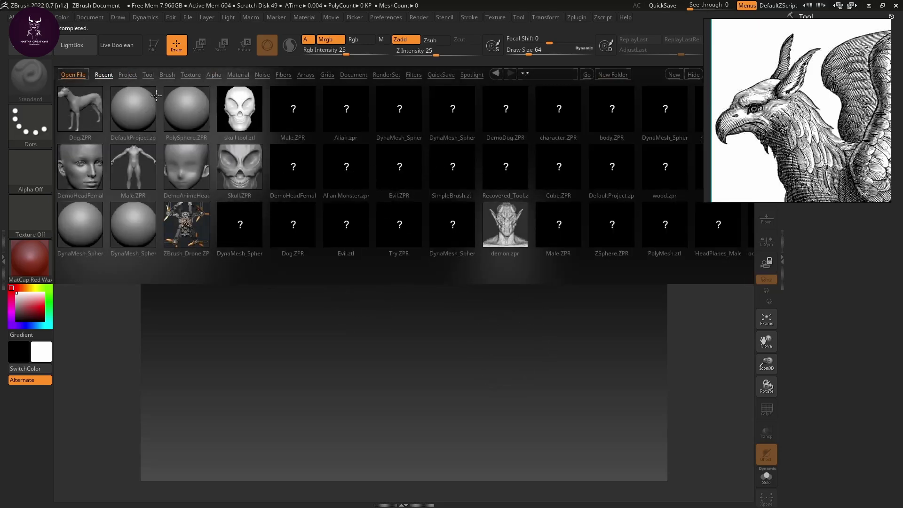
pyautogui.click(127, 75)
pyautogui.moveTo(315, 150); pyautogui.dragTo(332, 162)
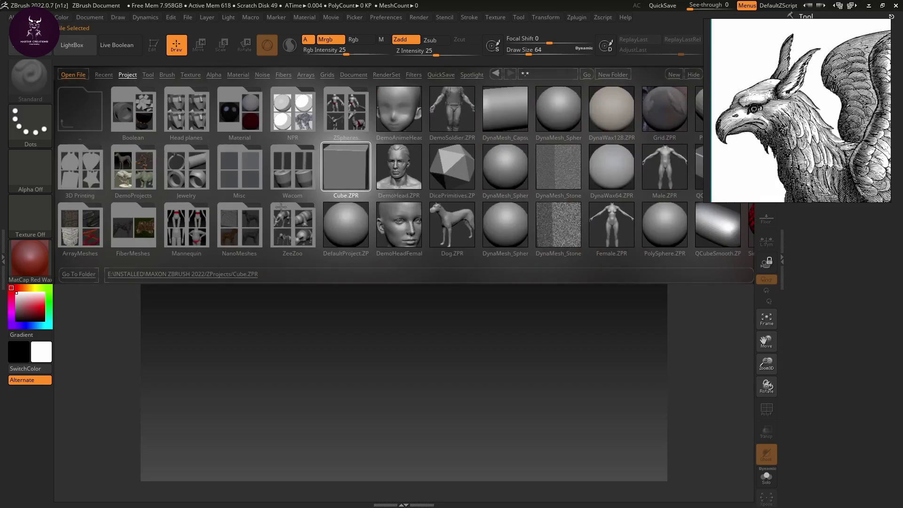
pyautogui.doubleClick(300, 222)
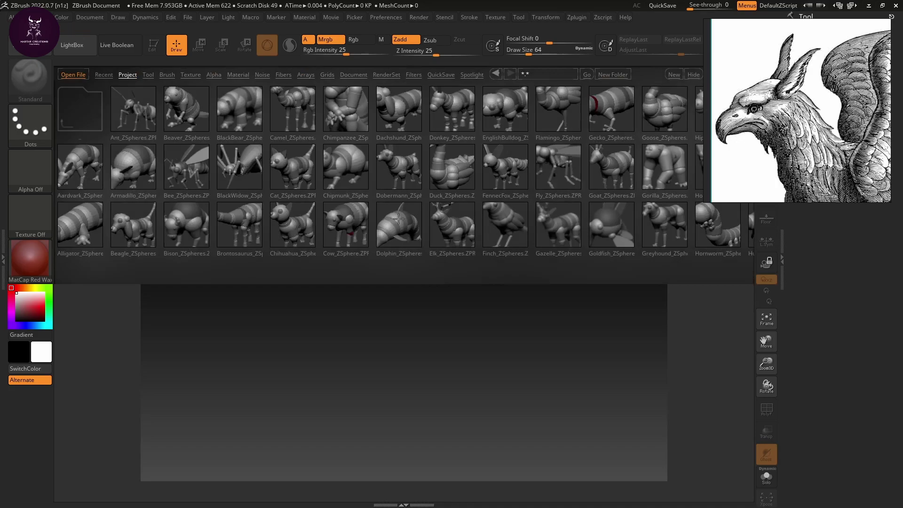
pyautogui.click(396, 218)
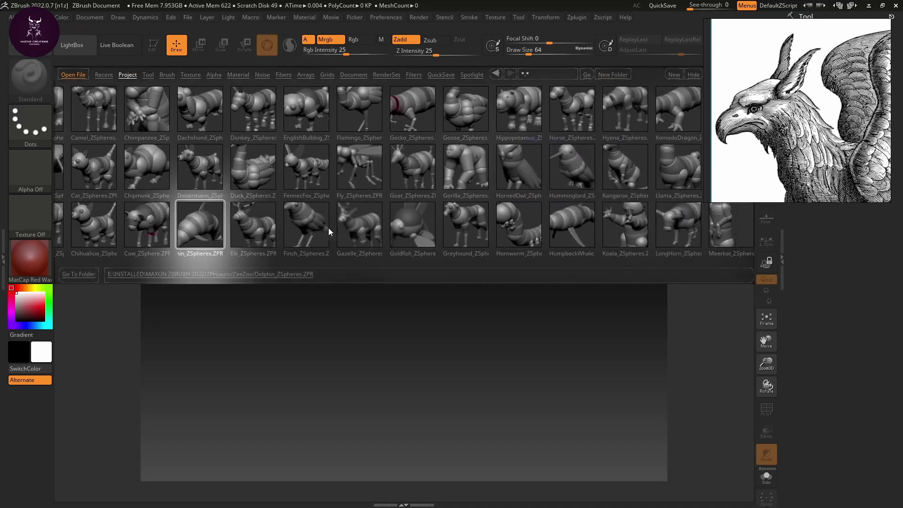
pyautogui.moveTo(286, 227); pyautogui.dragTo(400, 232)
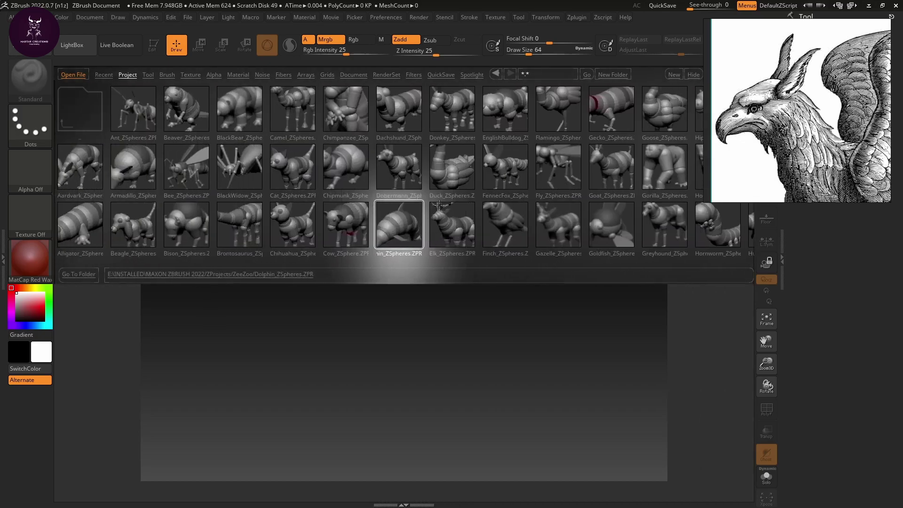
pyautogui.doubleClick(75, 120)
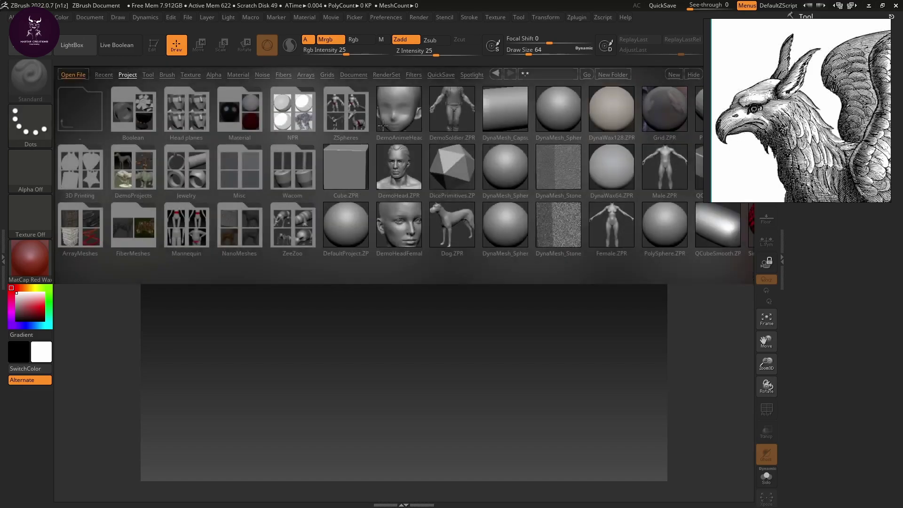
pyautogui.doubleClick(360, 120)
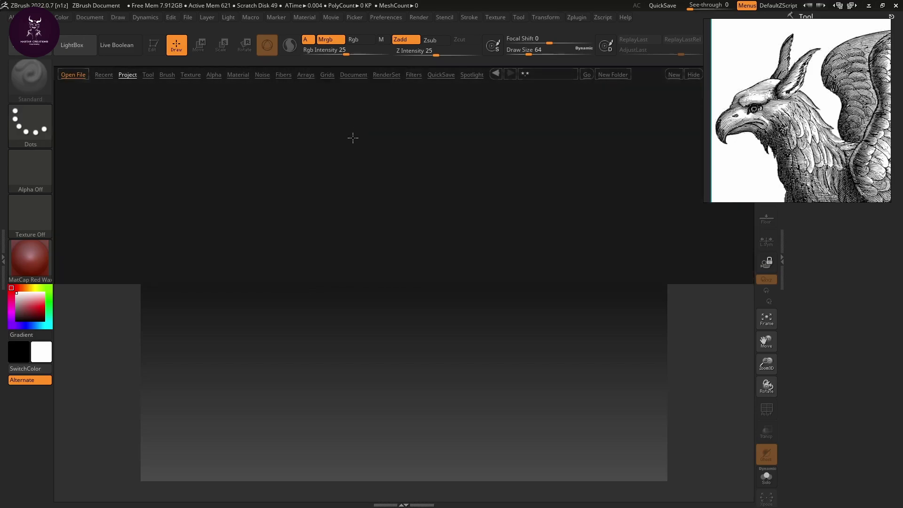
pyautogui.click(132, 109)
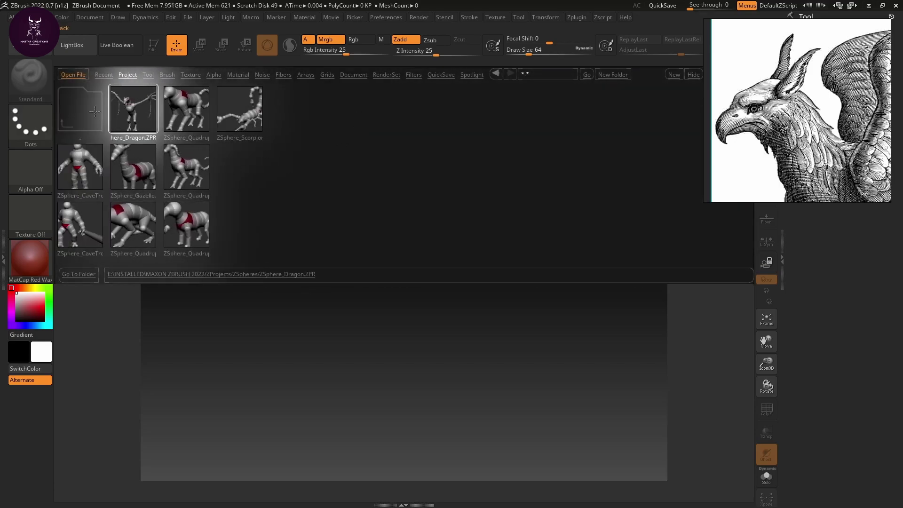
pyautogui.doubleClick(83, 121)
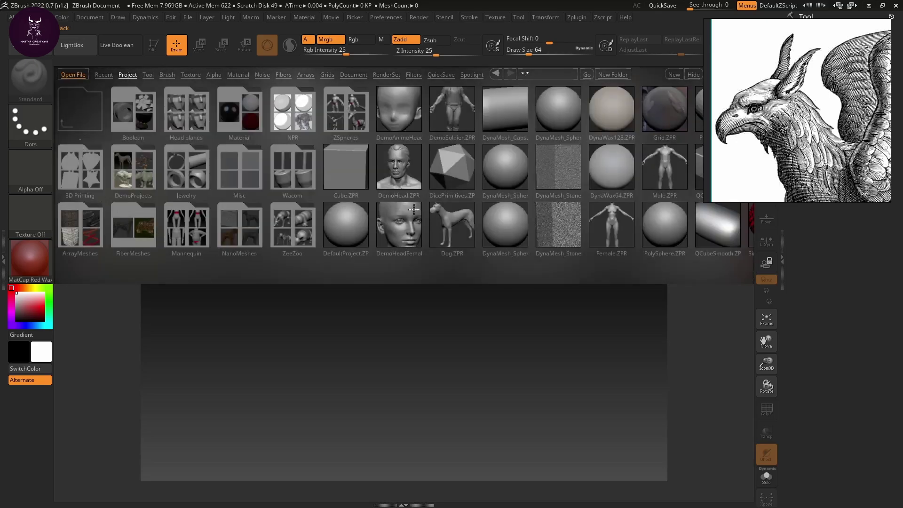
# Open the DynaMesh_Sphere_128 project and save it as "Jatayu" in the Zbrush folder on the students (F:) drive.
pyautogui.doubleClick(508, 172)
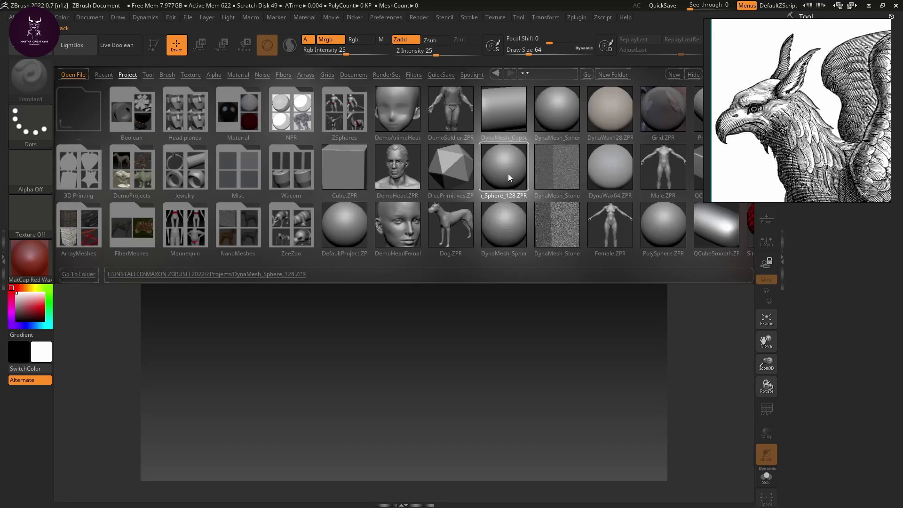
pyautogui.click(479, 281)
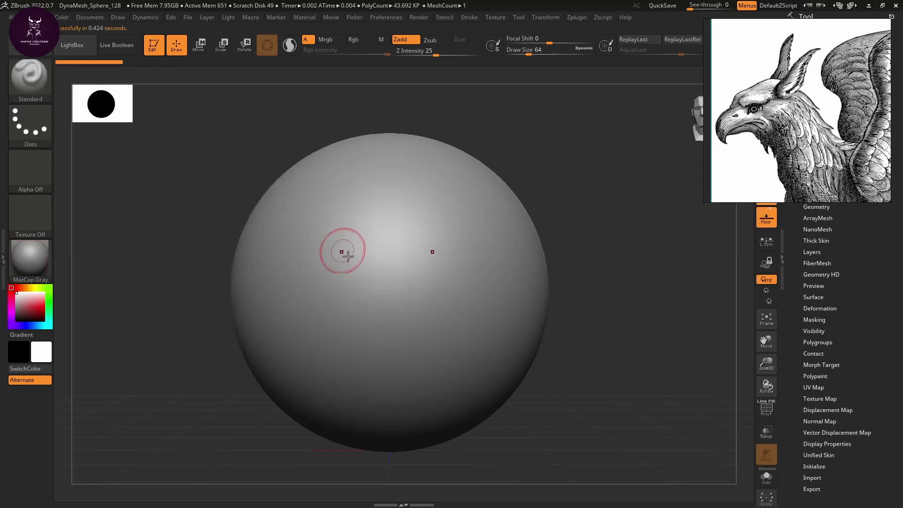
pyautogui.hotkey('ctrl', 's')
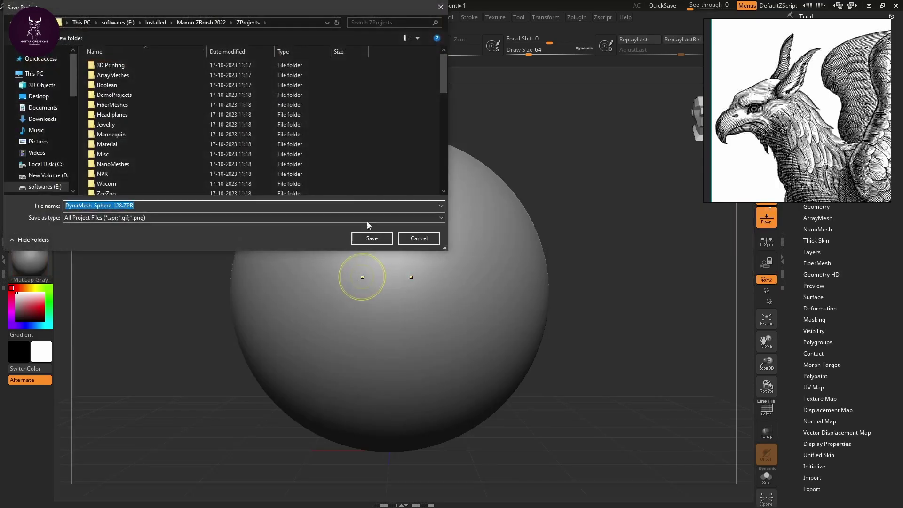
pyautogui.moveTo(44, 187); pyautogui.dragTo(50, 164)
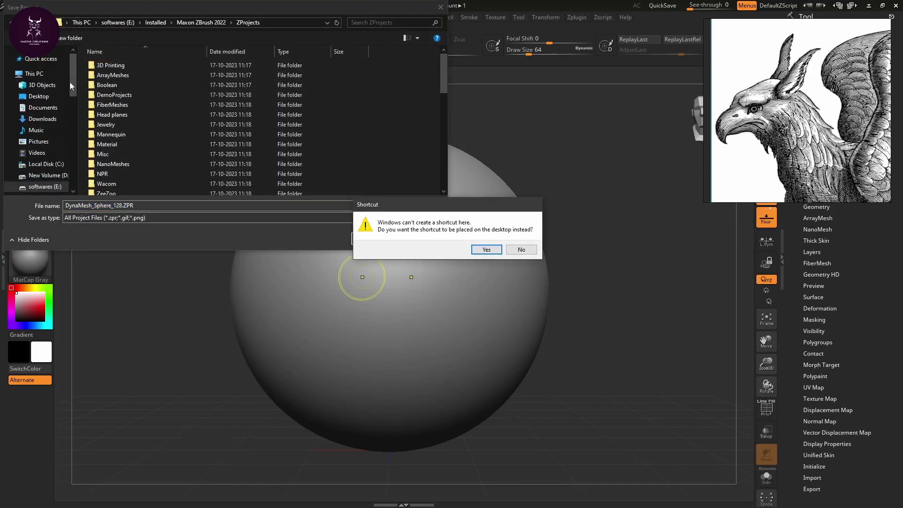
pyautogui.click(521, 250)
pyautogui.scroll(-5, 47, 94)
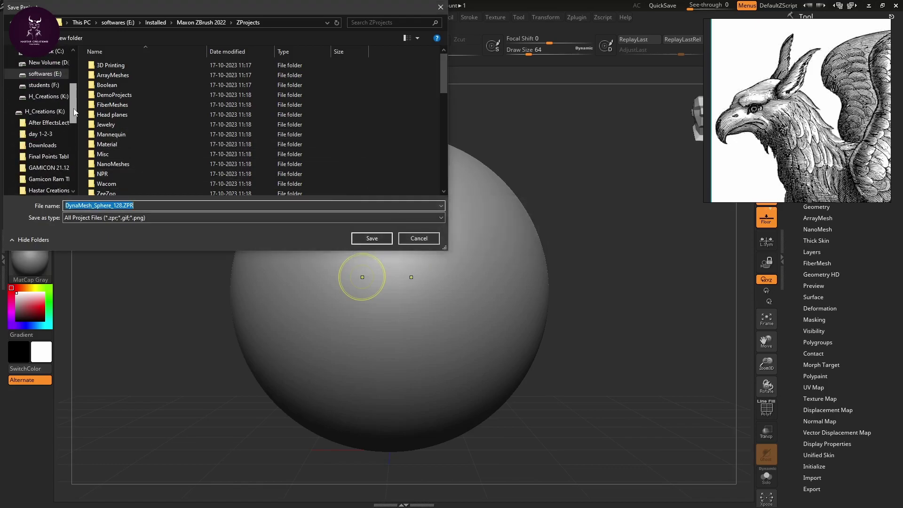
pyautogui.click(43, 85)
pyautogui.doubleClick(119, 69)
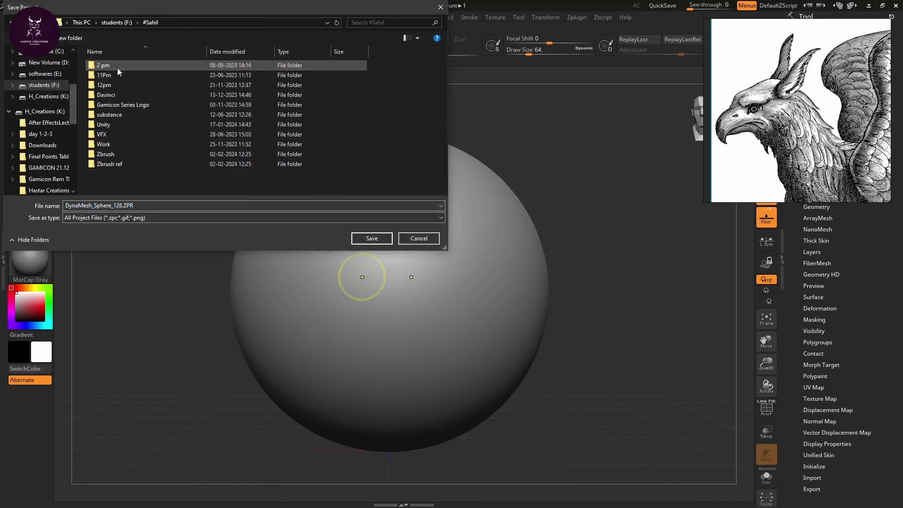
pyautogui.doubleClick(119, 158)
pyautogui.click(138, 205)
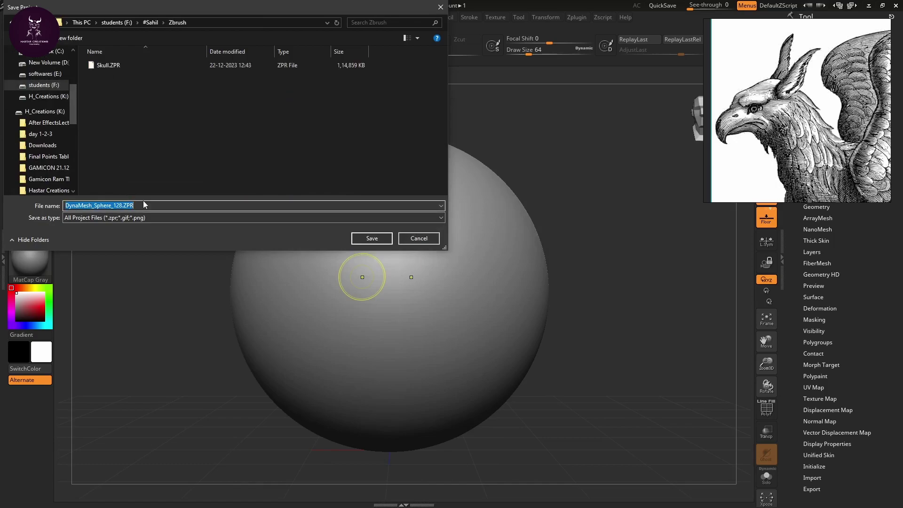
pyautogui.write('Jatayu')
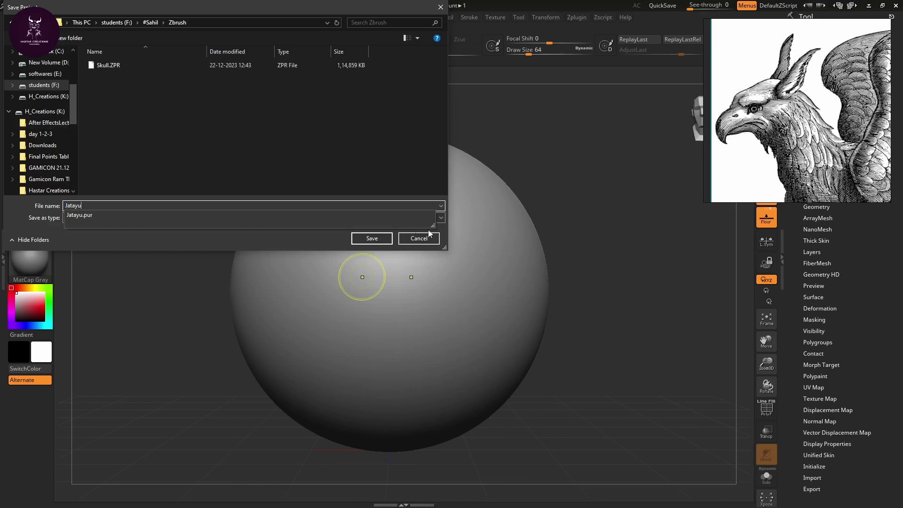
pyautogui.click(371, 237)
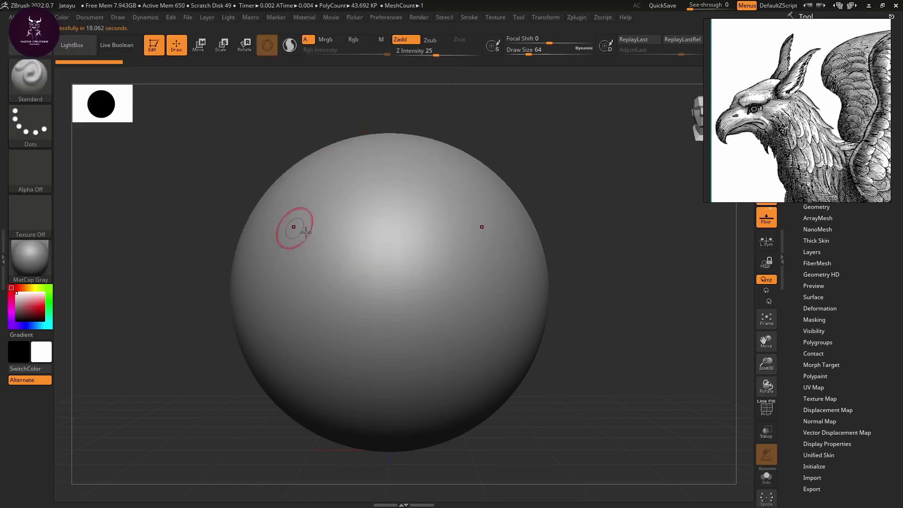
# Show the sphere in a smaller side view and select the Move brush with a draw size of about 408.
pyautogui.moveTo(572, 246); pyautogui.dragTo(476, 262)
pyautogui.moveTo(609, 226); pyautogui.dragTo(636, 200)
pyautogui.keyDown('alt'); pyautogui.moveTo(615, 255); pyautogui.dragTo(620, 306); pyautogui.keyUp('alt')
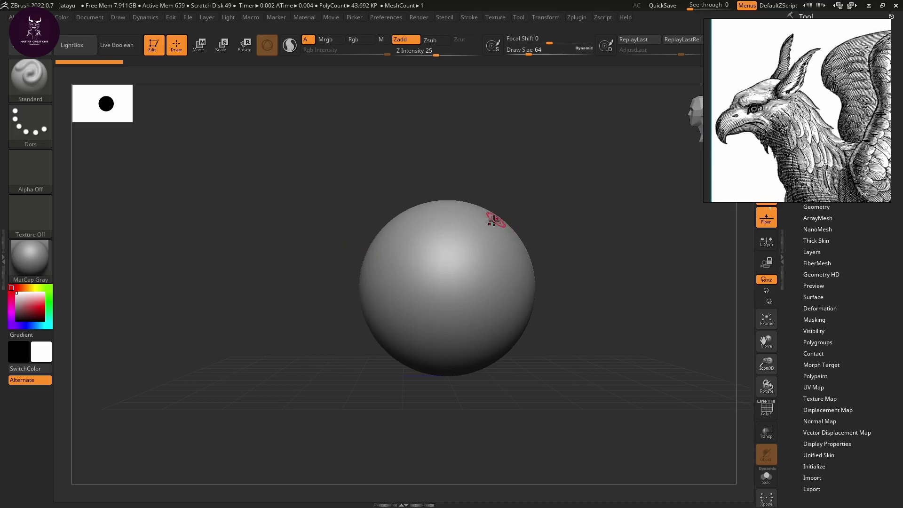
pyautogui.press('b')
pyautogui.press('m')
pyautogui.press('v')
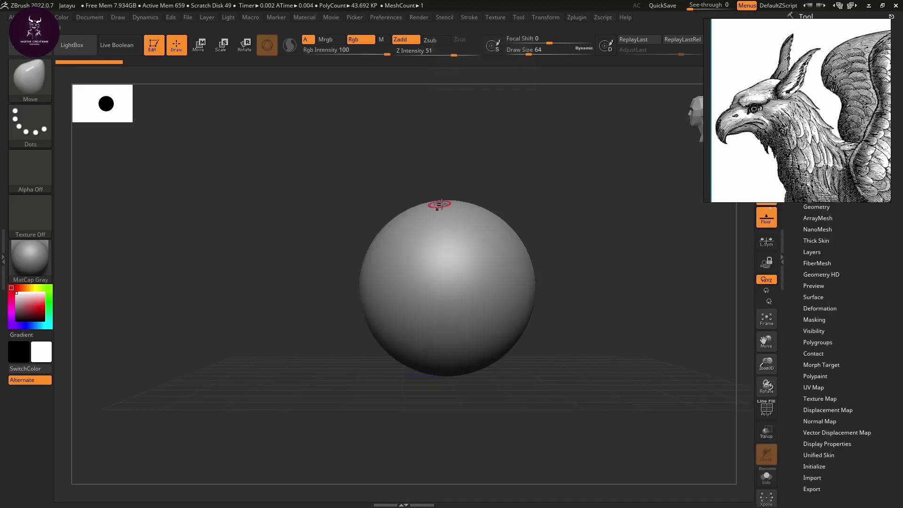
pyautogui.press('space')
pyautogui.moveTo(527, 215); pyautogui.dragTo(560, 220)
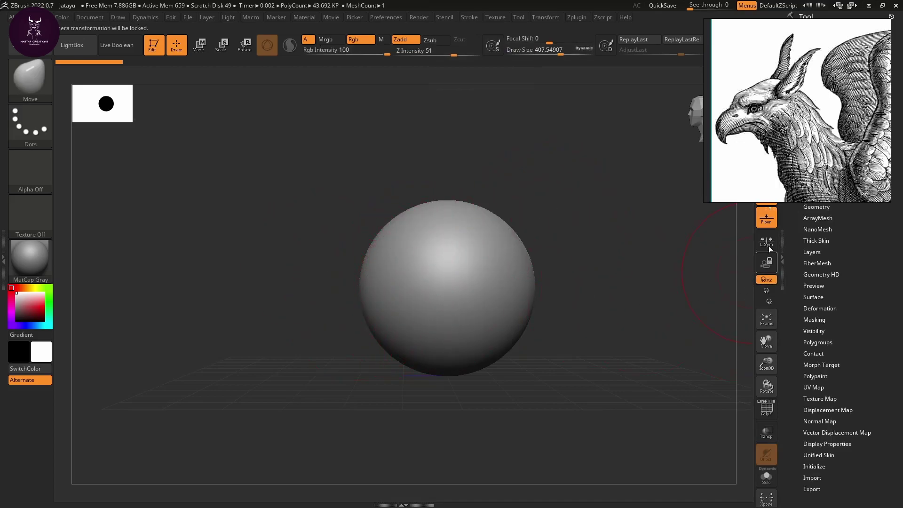
pyautogui.click(766, 220)
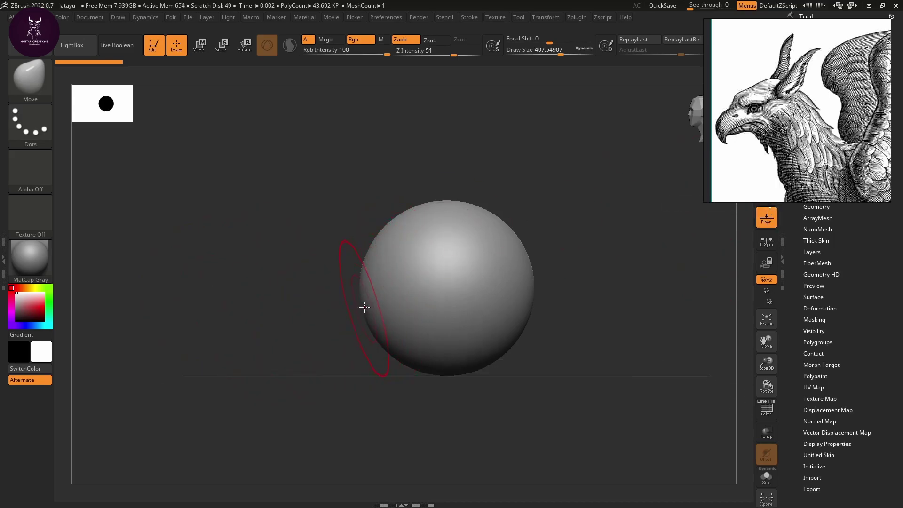
# Enlarge the Move brush to a draw size of about 567 and pull the sphere's front outward and down into a rough beak.
pyautogui.moveTo(360, 309); pyautogui.dragTo(279, 354)
pyautogui.hotkey('ctrl', 'z')
pyautogui.press('space')
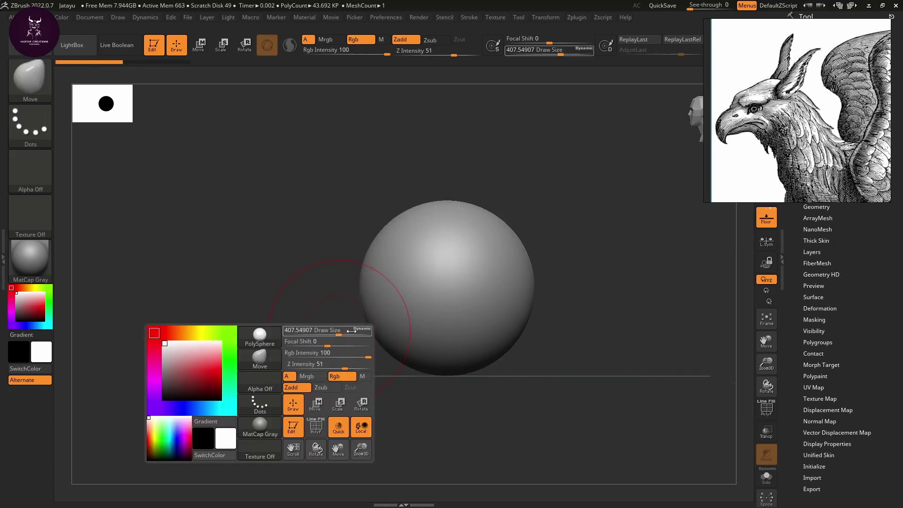
pyautogui.moveTo(339, 335)
pyautogui.mouseDown()
pyautogui.moveTo(353, 335)
pyautogui.moveTo(325, 331)
pyautogui.moveTo(266, 370)
pyautogui.mouseUp()
pyautogui.moveTo(385, 375)
pyautogui.mouseDown()
pyautogui.moveTo(393, 362)
pyautogui.moveTo(423, 359)
pyautogui.moveTo(439, 379)
pyautogui.mouseUp()
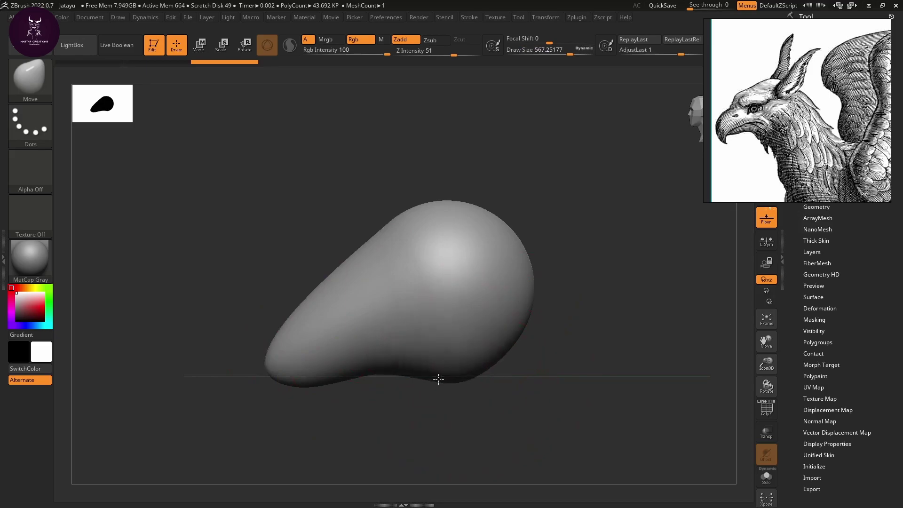
# Pull the back and crown of the head outward to give the skull a fuller, rounder profile.
pyautogui.moveTo(517, 287); pyautogui.dragTo(550, 281)
pyautogui.moveTo(499, 351); pyautogui.dragTo(518, 369)
pyautogui.moveTo(503, 235); pyautogui.dragTo(531, 223)
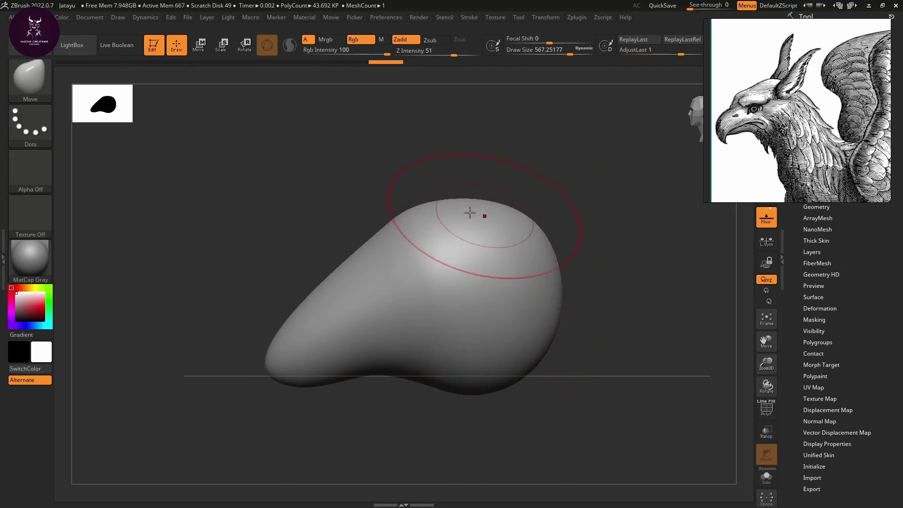
pyautogui.moveTo(422, 206); pyautogui.dragTo(434, 202)
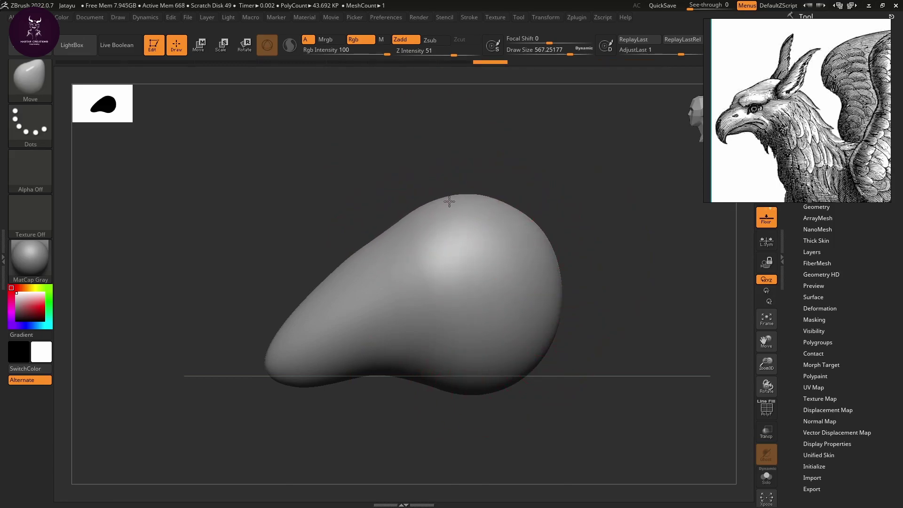
# Push in the forehead where it meets the beak and lower the beak's front end.
pyautogui.moveTo(394, 238); pyautogui.dragTo(398, 246)
pyautogui.moveTo(306, 312)
pyautogui.mouseDown()
pyautogui.moveTo(317, 312)
pyautogui.moveTo(256, 383)
pyautogui.moveTo(235, 367)
pyautogui.moveTo(263, 362)
pyautogui.moveTo(282, 348)
pyautogui.moveTo(279, 336)
pyautogui.moveTo(284, 357)
pyautogui.mouseUp()
pyautogui.hotkey('ctrl', 'z')
pyautogui.hotkey('ctrl', 'shift', 'z')
pyautogui.moveTo(324, 284)
pyautogui.mouseDown()
pyautogui.moveTo(303, 309)
pyautogui.moveTo(331, 288)
pyautogui.mouseUp()
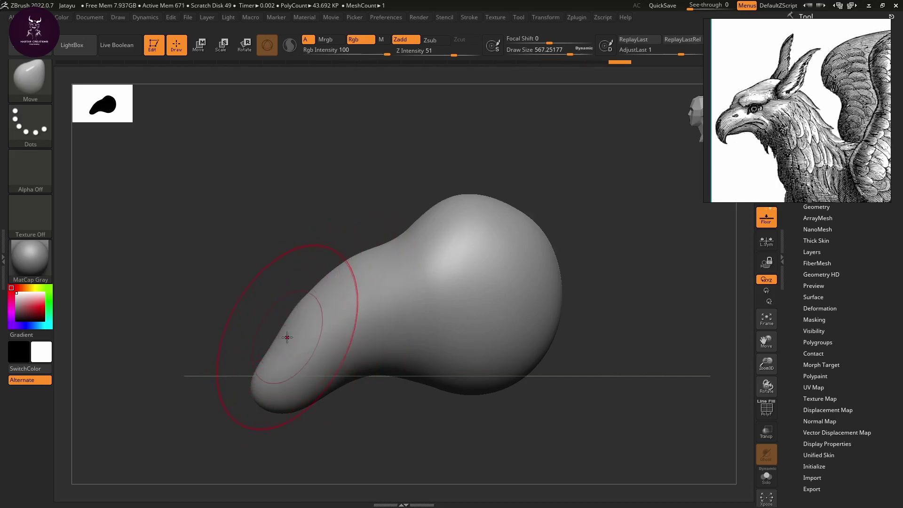
# Reshape the upper edge of the beak, reducing the Move brush to a draw size of 250.75 for finer adjustments.
pyautogui.moveTo(295, 341)
pyautogui.mouseDown()
pyautogui.moveTo(273, 356)
pyautogui.moveTo(273, 339)
pyautogui.moveTo(367, 280)
pyautogui.moveTo(317, 294)
pyautogui.mouseUp()
pyautogui.press('space')
pyautogui.hotkey('ctrl', 'z')
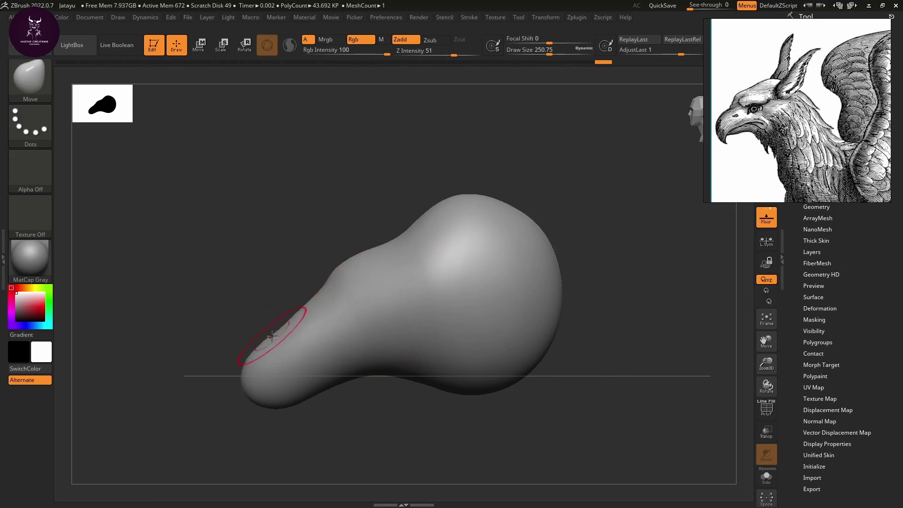
pyautogui.moveTo(256, 356); pyautogui.dragTo(249, 365)
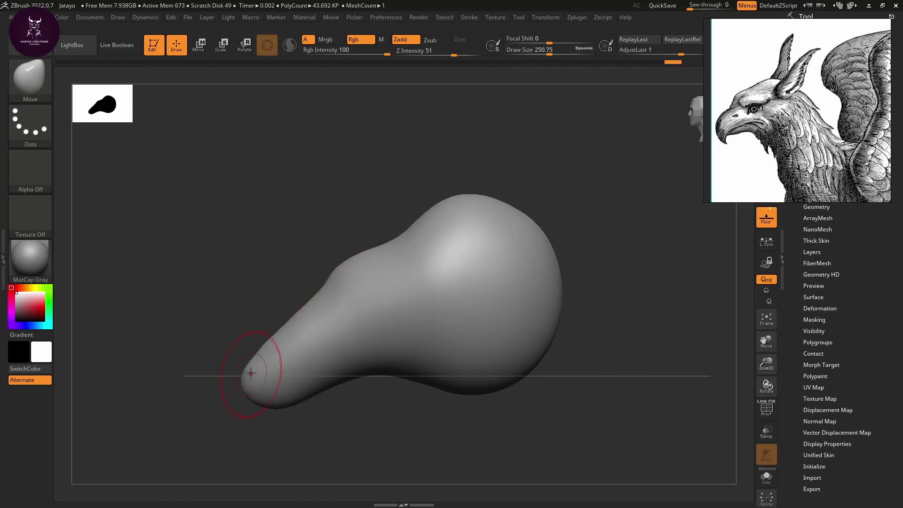
pyautogui.hotkey('ctrl', 'z')
# Narrow the beak tip into a downward hook and refine the curves of its underside and bridge.
pyautogui.moveTo(263, 412); pyautogui.dragTo(323, 389)
pyautogui.moveTo(353, 424)
pyautogui.keyDown('shift'); pyautogui.mouseDown()
pyautogui.moveTo(364, 401)
pyautogui.moveTo(348, 397)
pyautogui.moveTo(365, 411)
pyautogui.moveTo(353, 377)
pyautogui.moveTo(343, 417)
pyautogui.mouseUp(); pyautogui.keyUp('shift')
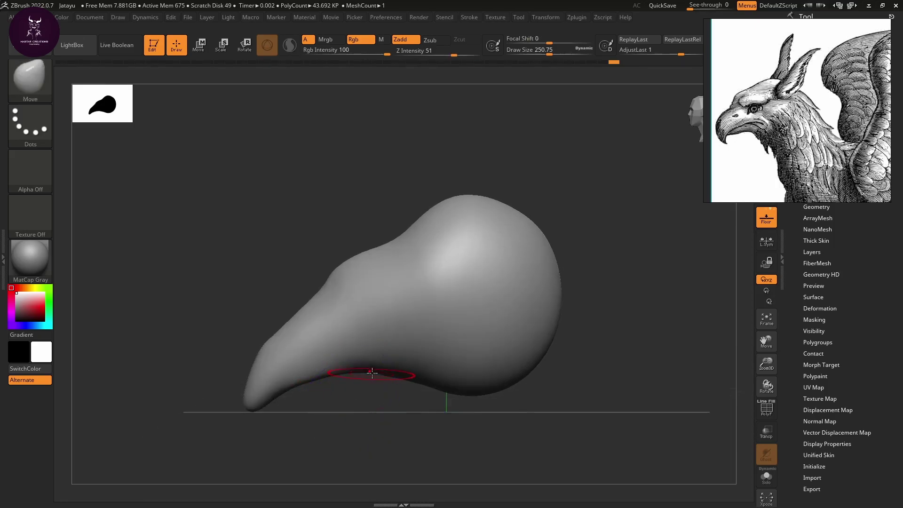
pyautogui.moveTo(377, 372); pyautogui.dragTo(333, 333)
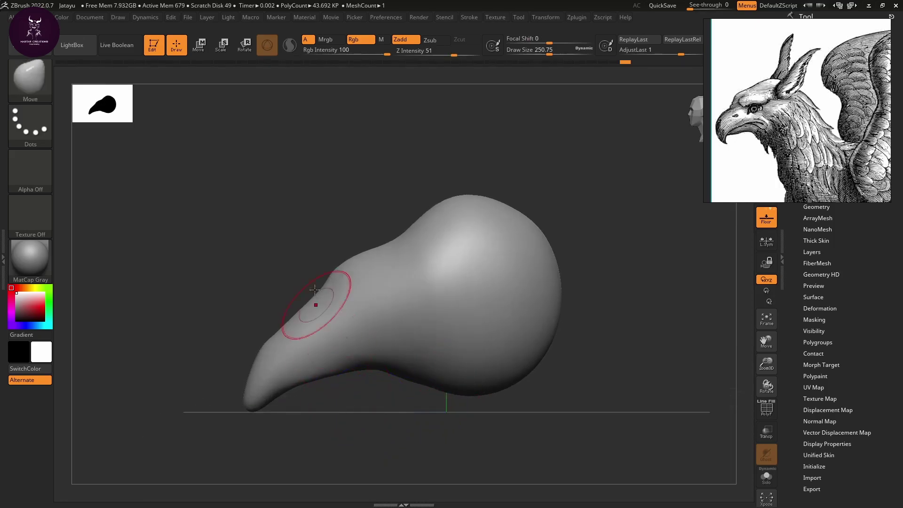
pyautogui.moveTo(319, 292)
pyautogui.mouseDown()
pyautogui.moveTo(263, 355)
pyautogui.moveTo(326, 282)
pyautogui.mouseUp()
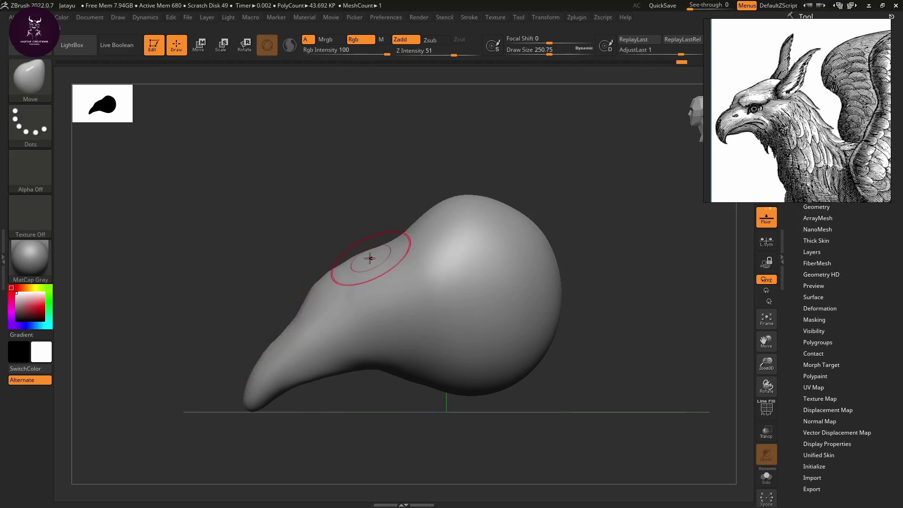
# Fill out the slope between the beak's base and the forehead, and slightly lift the front of the crown.
pyautogui.moveTo(353, 266); pyautogui.dragTo(356, 262)
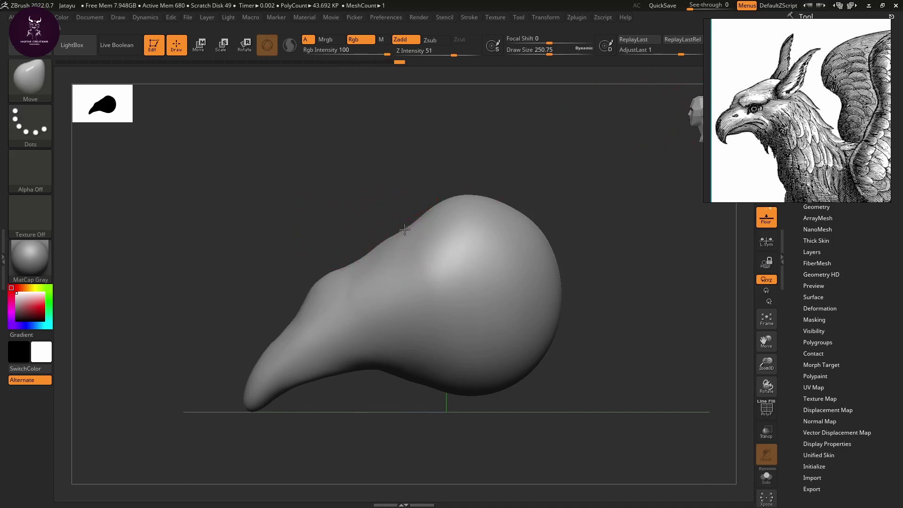
pyautogui.moveTo(423, 208); pyautogui.dragTo(382, 246)
pyautogui.moveTo(489, 201); pyautogui.dragTo(491, 204)
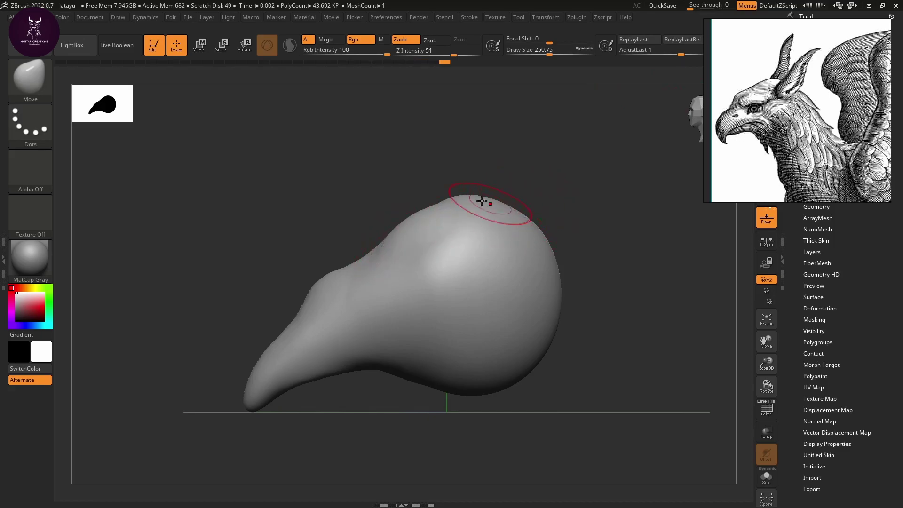
pyautogui.moveTo(431, 207); pyautogui.dragTo(434, 204)
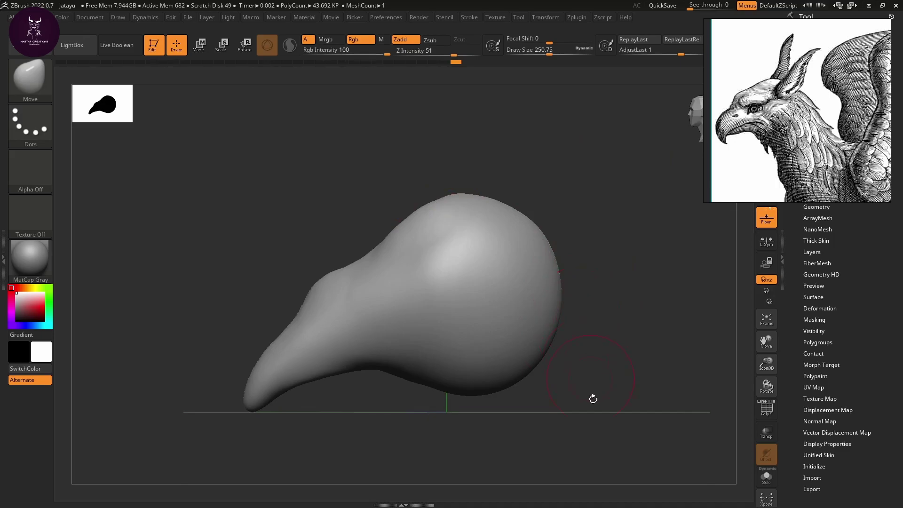
# Mask the lower back of the skull where the neck attaches and invert the mask to free only that area.
pyautogui.moveTo(618, 348)
pyautogui.keyDown('alt'); pyautogui.mouseDown()
pyautogui.moveTo(575, 296)
pyautogui.moveTo(559, 249)
pyautogui.moveTo(560, 185)
pyautogui.mouseUp(); pyautogui.keyUp('alt')
pyautogui.moveTo(551, 219)
pyautogui.mouseDown()
pyautogui.moveTo(559, 240)
pyautogui.moveTo(542, 322)
pyautogui.moveTo(574, 292)
pyautogui.moveTo(556, 283)
pyautogui.moveTo(548, 250)
pyautogui.moveTo(558, 249)
pyautogui.moveTo(537, 248)
pyautogui.mouseUp()
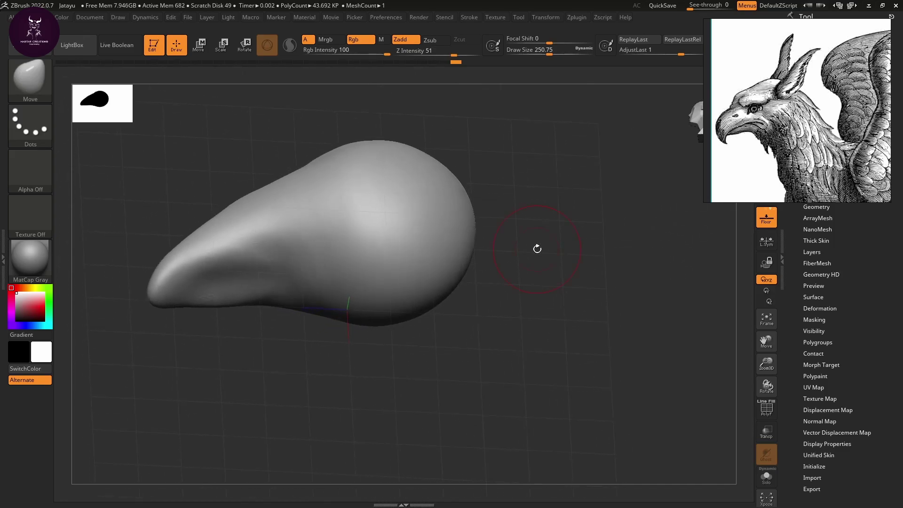
pyautogui.moveTo(427, 296)
pyautogui.keyDown('ctrl'); pyautogui.mouseDown()
pyautogui.moveTo(376, 254)
pyautogui.moveTo(397, 238)
pyautogui.moveTo(419, 278)
pyautogui.moveTo(441, 266)
pyautogui.moveTo(362, 299)
pyautogui.moveTo(355, 290)
pyautogui.moveTo(405, 212)
pyautogui.moveTo(458, 262)
pyautogui.mouseUp(); pyautogui.keyUp('ctrl')
pyautogui.moveTo(567, 269); pyautogui.dragTo(564, 345)
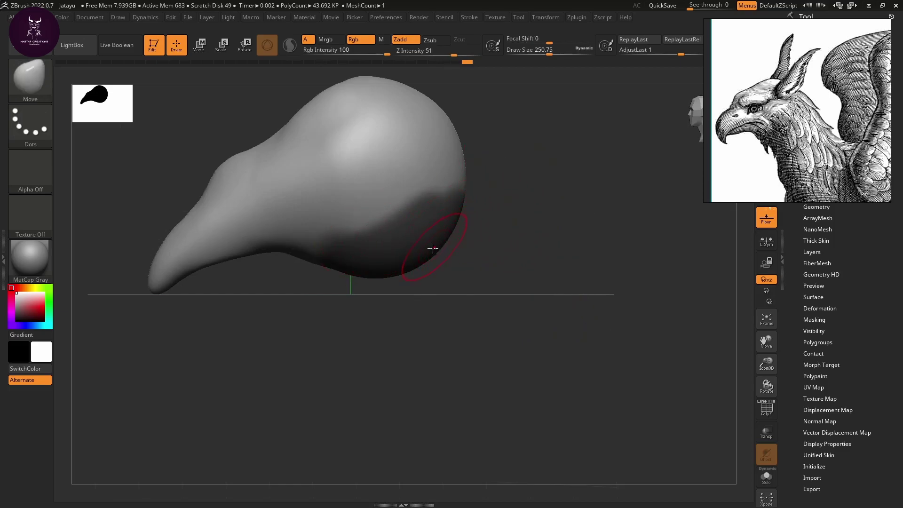
pyautogui.keyDown('ctrl'); pyautogui.click(543, 237); pyautogui.keyUp('ctrl')
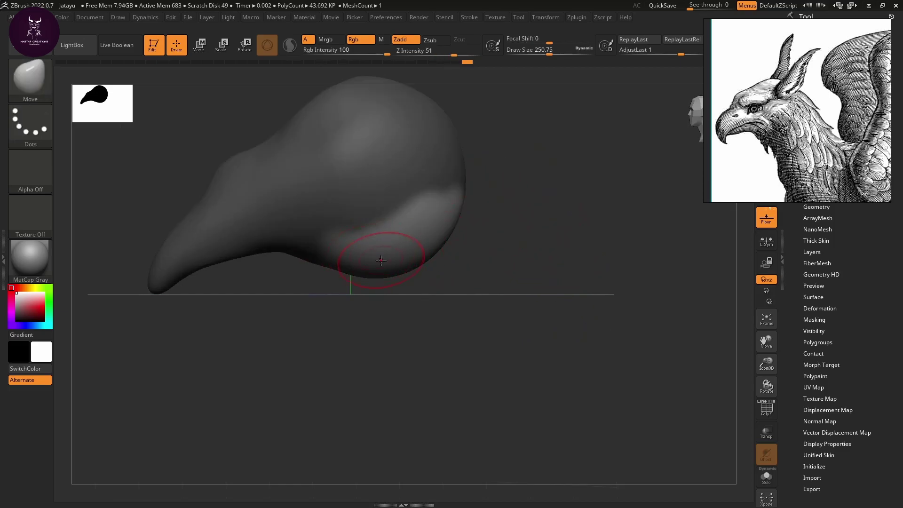
# Pull the unmasked area down and back into a thick neck with the Move brush, ending at a draw size of 675.74.
pyautogui.press('space')
pyautogui.moveTo(393, 268); pyautogui.dragTo(418, 275)
pyautogui.moveTo(358, 267); pyautogui.dragTo(447, 369)
pyautogui.moveTo(362, 295)
pyautogui.mouseDown()
pyautogui.moveTo(359, 343)
pyautogui.moveTo(376, 367)
pyautogui.mouseUp()
pyautogui.moveTo(460, 238)
pyautogui.mouseDown()
pyautogui.moveTo(475, 250)
pyautogui.moveTo(499, 326)
pyautogui.mouseUp()
pyautogui.moveTo(480, 282)
pyautogui.mouseDown()
pyautogui.moveTo(458, 224)
pyautogui.moveTo(468, 202)
pyautogui.mouseUp()
pyautogui.moveTo(507, 294); pyautogui.dragTo(494, 286)
pyautogui.moveTo(530, 224)
pyautogui.mouseDown()
pyautogui.moveTo(641, 317)
pyautogui.moveTo(611, 191)
pyautogui.mouseUp()
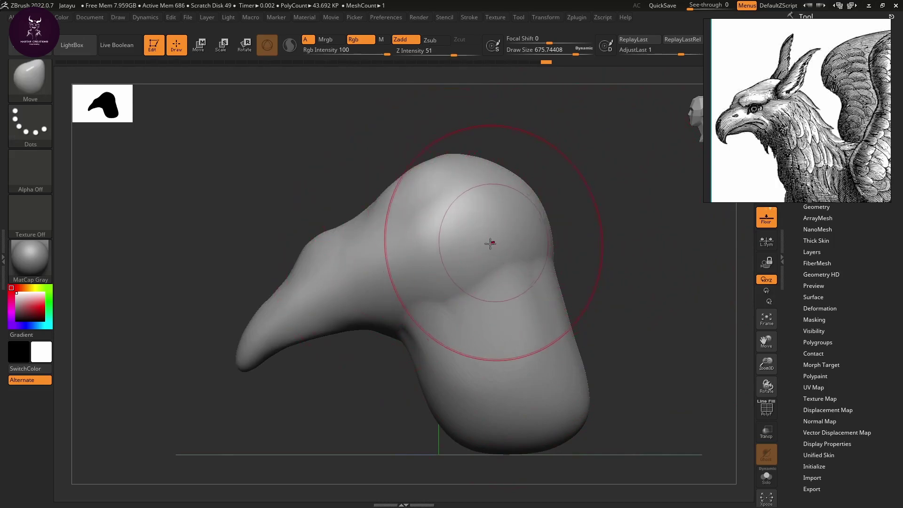
# Carve the mouth line along the side of the beak with the DamStandard brush at a draw size of 18.46.
pyautogui.press('b')
pyautogui.press('d')
pyautogui.press('s')
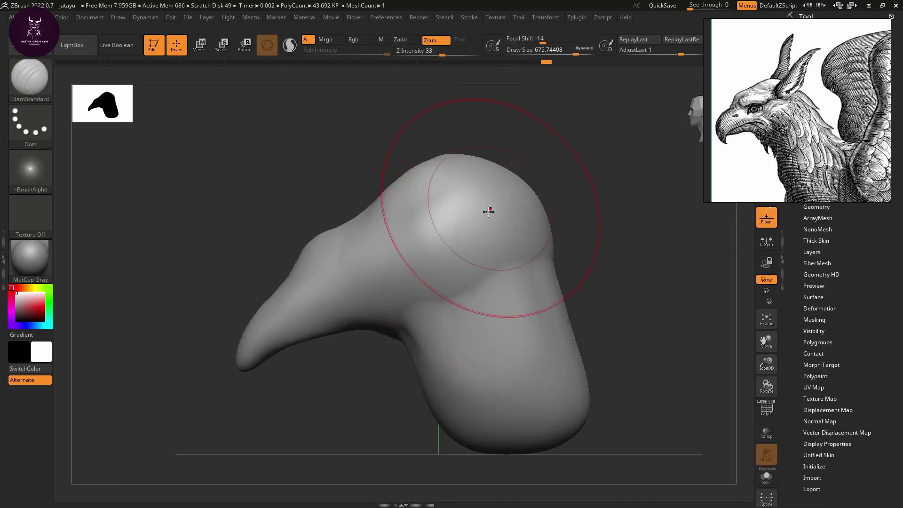
pyautogui.press('space')
pyautogui.moveTo(473, 230); pyautogui.dragTo(422, 232)
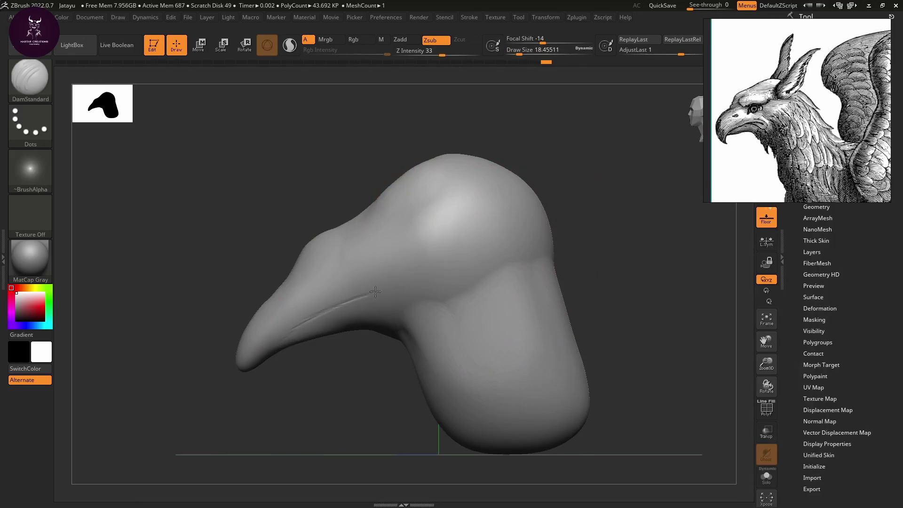
pyautogui.moveTo(400, 292); pyautogui.dragTo(347, 305)
# Mark the facial creases above the mouth line, the nostril on the beak, and a small ring for the ear's position.
pyautogui.click(329, 243)
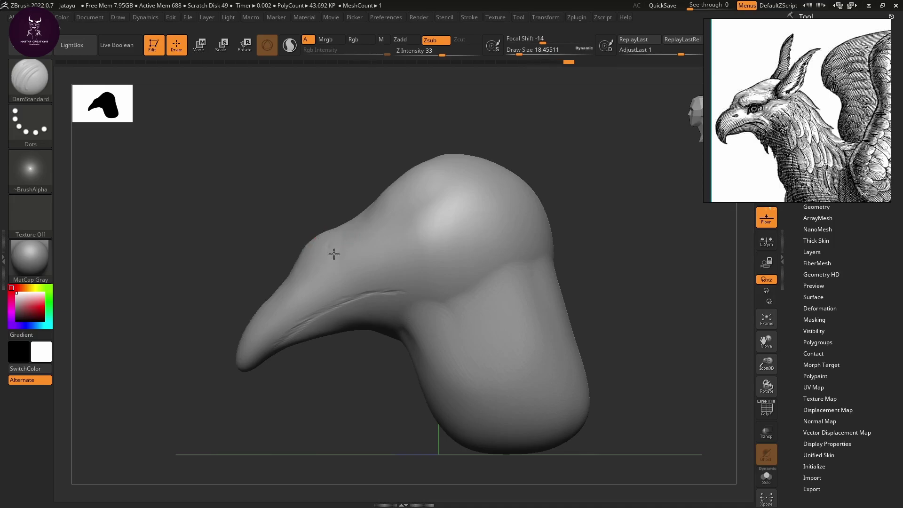
pyautogui.click(337, 254)
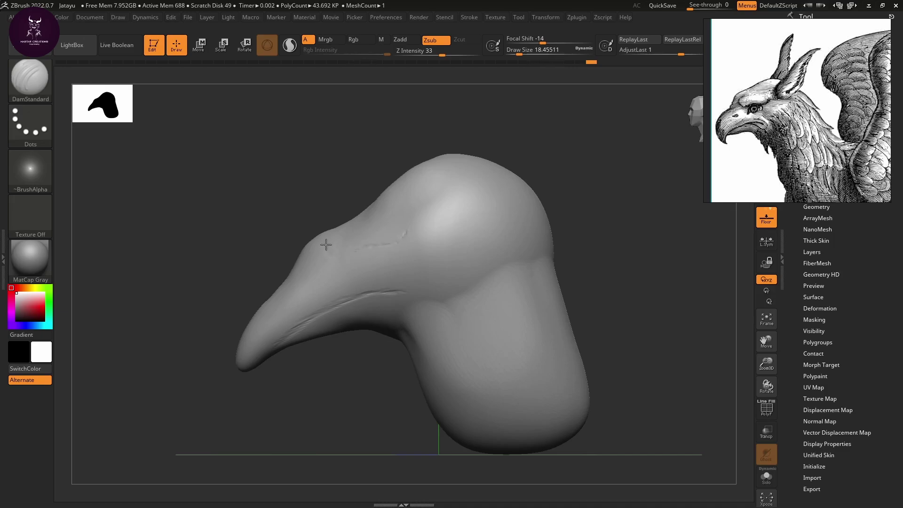
pyautogui.click(405, 233)
pyautogui.moveTo(360, 248); pyautogui.dragTo(379, 260)
pyautogui.moveTo(311, 286); pyautogui.dragTo(340, 287)
pyautogui.moveTo(454, 186); pyautogui.dragTo(454, 206)
pyautogui.moveTo(586, 171)
pyautogui.mouseDown()
pyautogui.moveTo(645, 205)
pyautogui.moveTo(614, 203)
pyautogui.moveTo(606, 289)
pyautogui.moveTo(533, 274)
pyautogui.mouseUp()
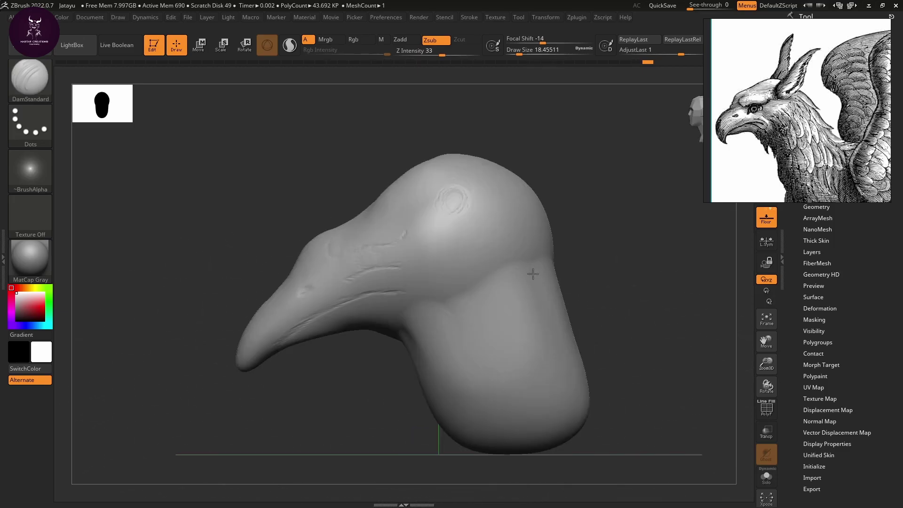
# Switch to the SnakeHook brush for pulling out the ears, keeping the current mesh mode.
pyautogui.moveTo(654, 200)
pyautogui.keyDown('alt'); pyautogui.mouseDown()
pyautogui.moveTo(623, 216)
pyautogui.moveTo(637, 236)
pyautogui.mouseUp(); pyautogui.keyUp('alt')
pyautogui.moveTo(574, 222)
pyautogui.mouseDown()
pyautogui.moveTo(540, 249)
pyautogui.moveTo(591, 226)
pyautogui.moveTo(649, 260)
pyautogui.moveTo(637, 282)
pyautogui.moveTo(654, 268)
pyautogui.moveTo(629, 260)
pyautogui.mouseUp()
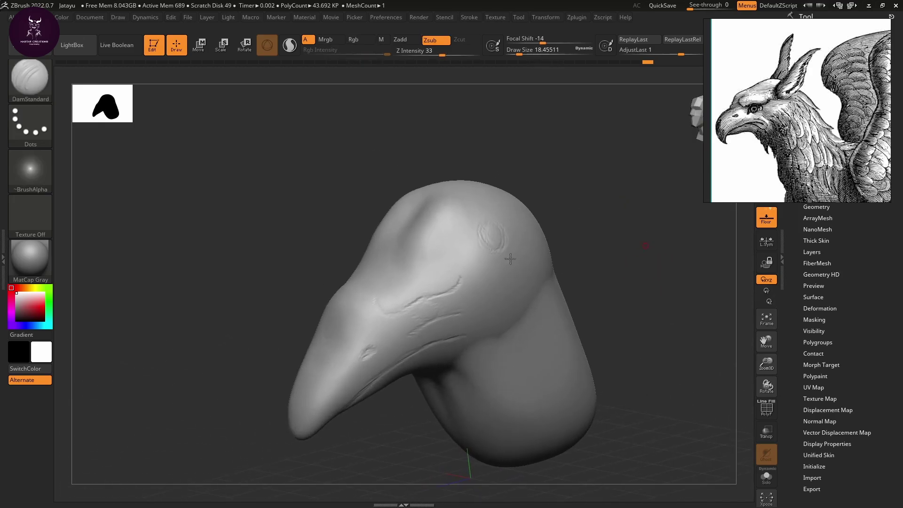
pyautogui.moveTo(568, 274)
pyautogui.mouseDown()
pyautogui.moveTo(649, 264)
pyautogui.moveTo(655, 240)
pyautogui.moveTo(663, 279)
pyautogui.moveTo(653, 253)
pyautogui.mouseUp()
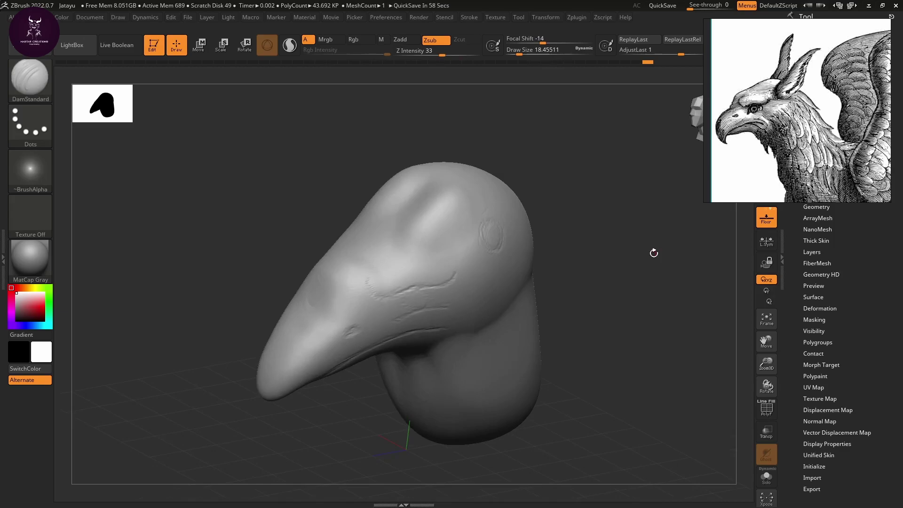
pyautogui.press('b')
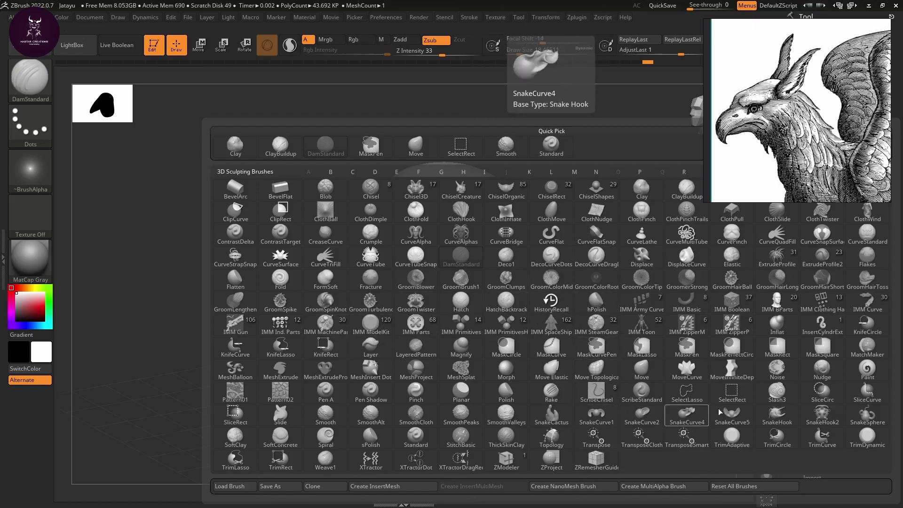
pyautogui.click(777, 414)
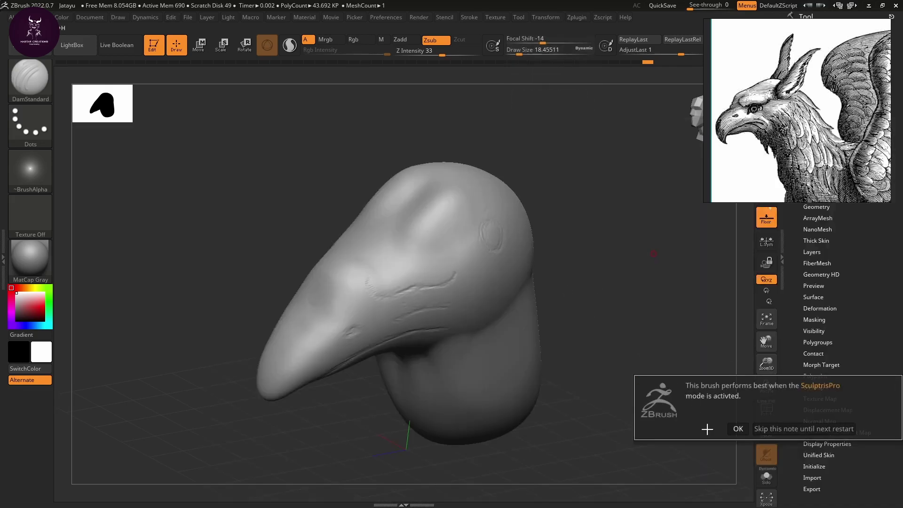
pyautogui.click(738, 429)
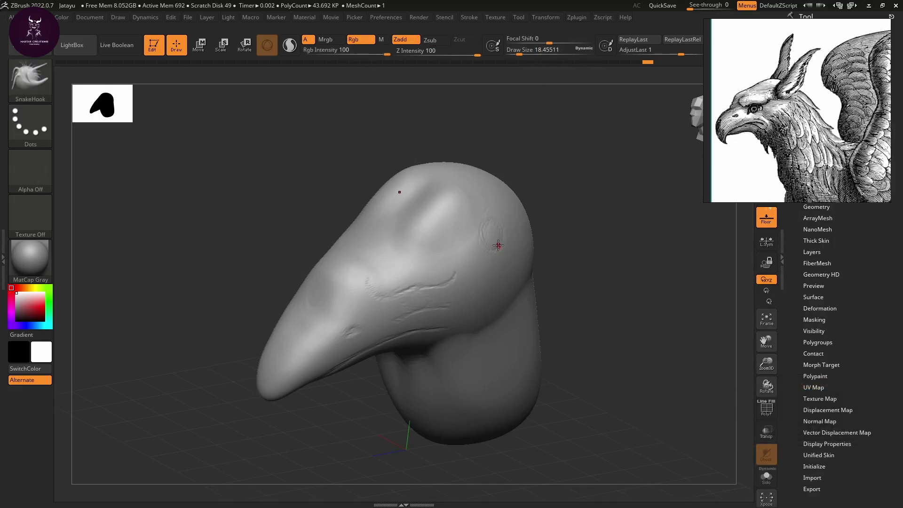
# Try to pull the ears out from the marked rings with SnakeHook at a draw size of 100.81.
pyautogui.press('space')
pyautogui.moveTo(498, 246); pyautogui.dragTo(498, 243)
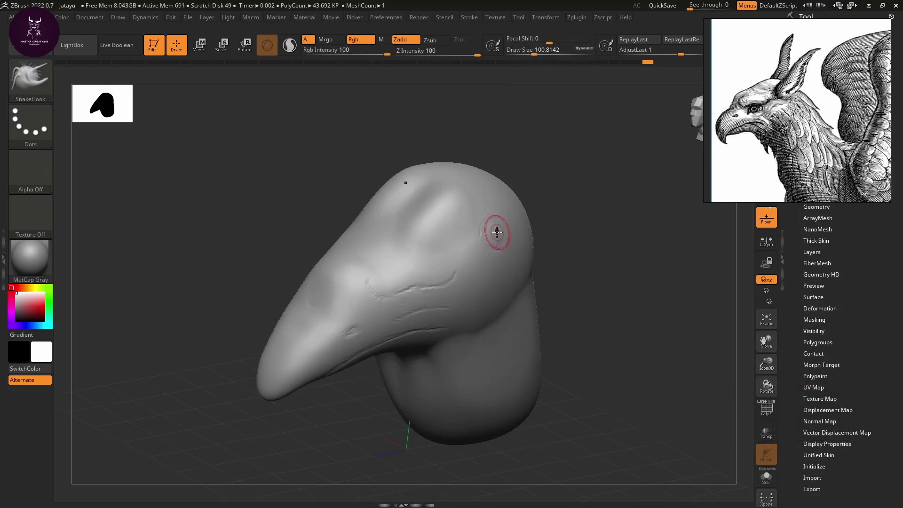
pyautogui.keyDown('alt'); pyautogui.moveTo(627, 304); pyautogui.dragTo(527, 148); pyautogui.keyUp('alt')
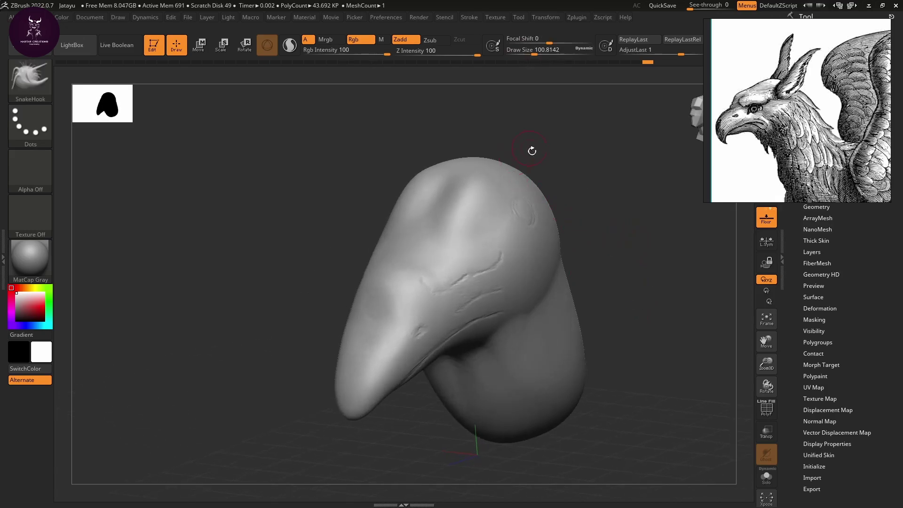
pyautogui.moveTo(528, 209); pyautogui.dragTo(587, 155)
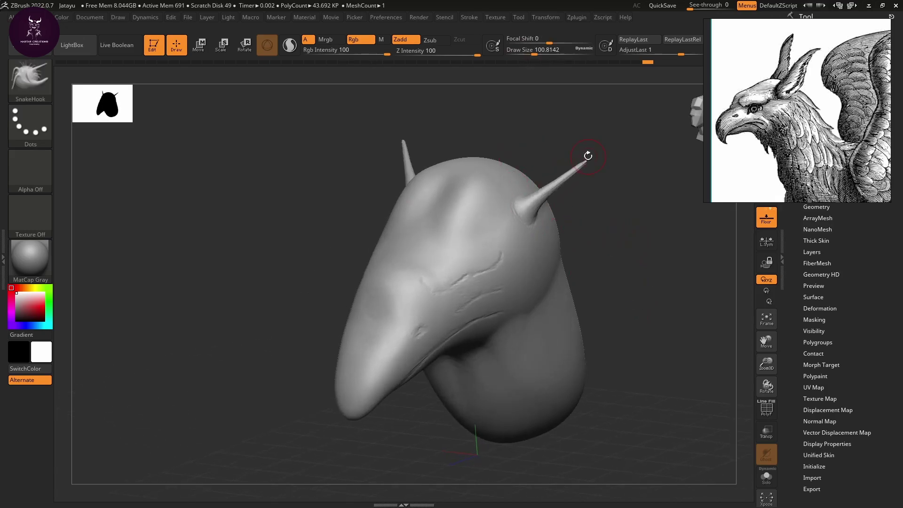
pyautogui.hotkey('ctrl', 'z')
# Pull long, tapering ears up and outward from the marked rings with SnakeHook at a draw size of 228.31.
pyautogui.press('space')
pyautogui.moveTo(585, 237); pyautogui.dragTo(592, 241)
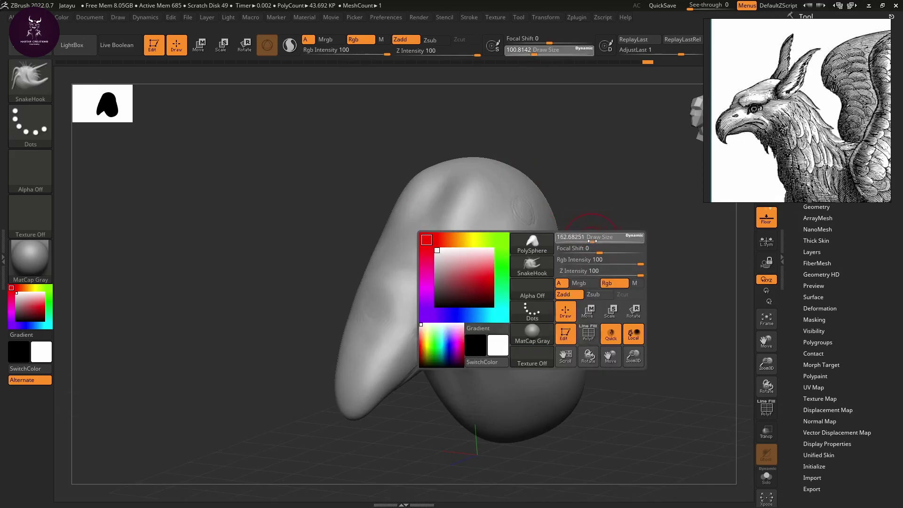
pyautogui.moveTo(524, 207)
pyautogui.mouseDown()
pyautogui.moveTo(579, 152)
pyautogui.moveTo(602, 89)
pyautogui.moveTo(628, 82)
pyautogui.mouseUp()
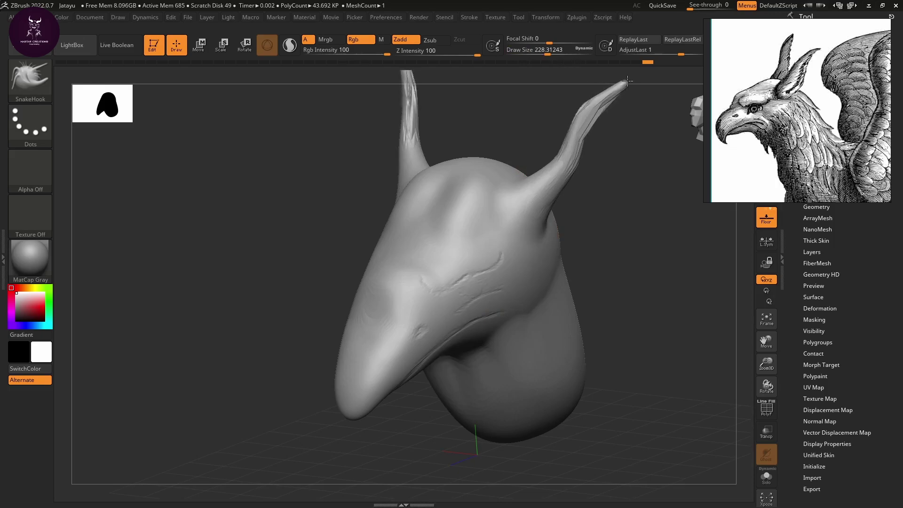
# Thicken the front of the ear bases with the ClayBuildup brush at a draw size of 228.31.
pyautogui.moveTo(619, 248)
pyautogui.mouseDown()
pyautogui.moveTo(576, 240)
pyautogui.moveTo(589, 249)
pyautogui.moveTo(661, 204)
pyautogui.moveTo(625, 264)
pyautogui.mouseUp()
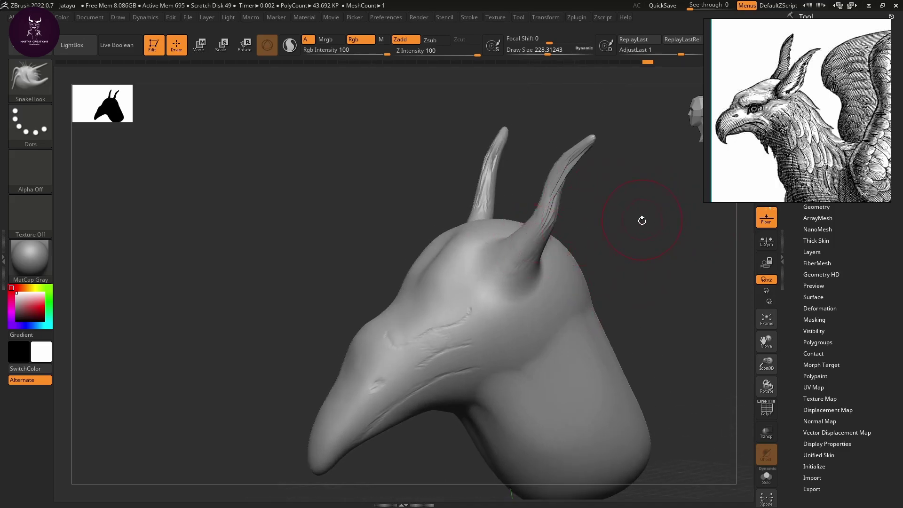
pyautogui.press('b')
pyautogui.press('c')
pyautogui.press('b')
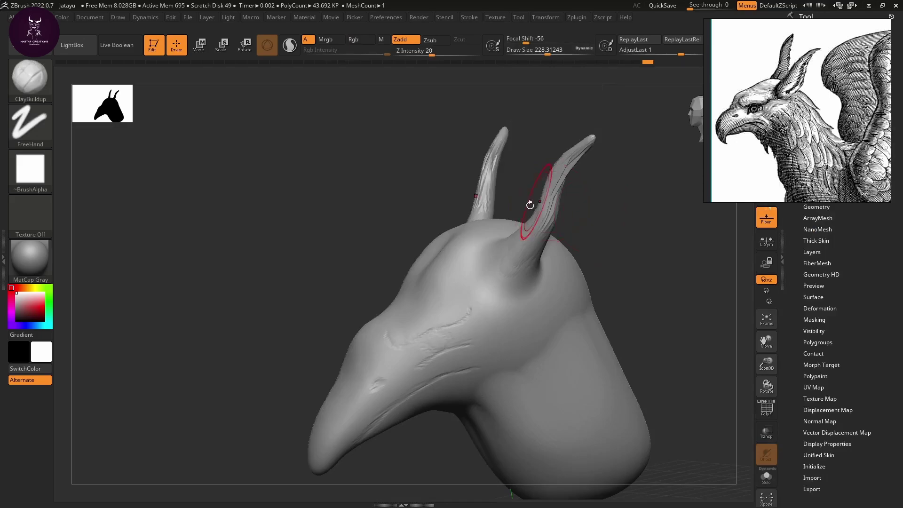
pyautogui.moveTo(548, 224)
pyautogui.mouseDown()
pyautogui.moveTo(524, 233)
pyautogui.moveTo(535, 220)
pyautogui.mouseUp()
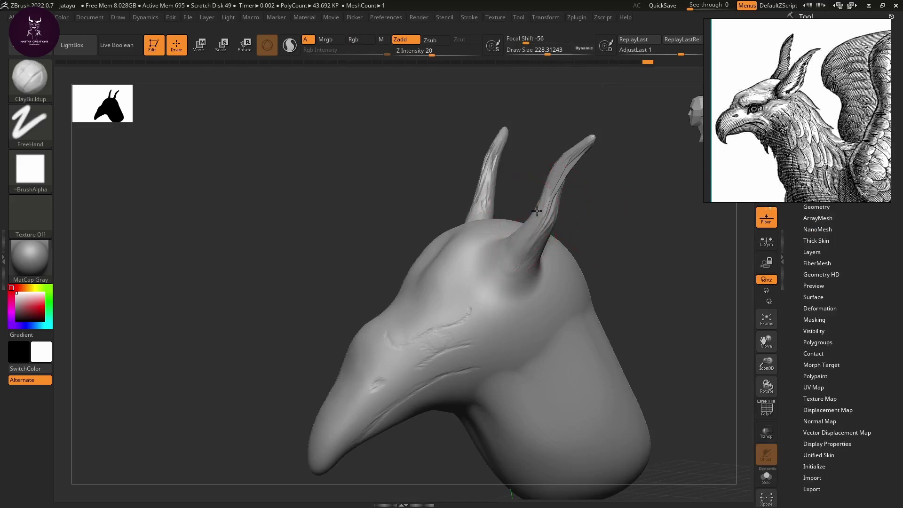
pyautogui.moveTo(521, 268)
pyautogui.mouseDown()
pyautogui.moveTo(499, 278)
pyautogui.moveTo(539, 270)
pyautogui.mouseUp()
pyautogui.moveTo(625, 254)
pyautogui.mouseDown()
pyautogui.moveTo(651, 247)
pyautogui.moveTo(583, 193)
pyautogui.mouseUp()
pyautogui.moveTo(497, 258)
pyautogui.mouseDown()
pyautogui.moveTo(502, 225)
pyautogui.moveTo(509, 274)
pyautogui.mouseUp()
# Build up clay around the back and outer sides of the ear bases to blend them into the skull.
pyautogui.moveTo(646, 262)
pyautogui.mouseDown()
pyautogui.moveTo(607, 343)
pyautogui.moveTo(565, 232)
pyautogui.mouseUp()
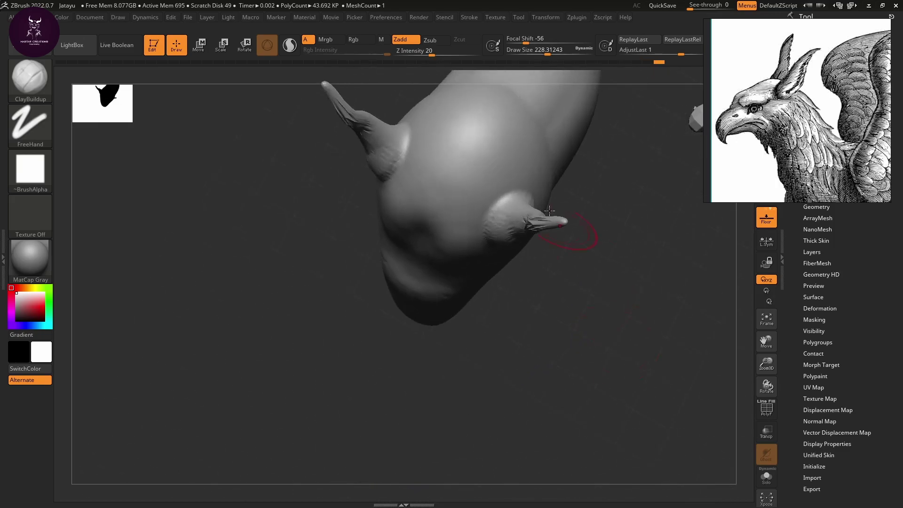
pyautogui.moveTo(506, 207); pyautogui.dragTo(490, 221)
pyautogui.moveTo(529, 199); pyautogui.dragTo(508, 205)
pyautogui.moveTo(626, 301); pyautogui.dragTo(646, 224)
pyautogui.moveTo(552, 233); pyautogui.dragTo(555, 215)
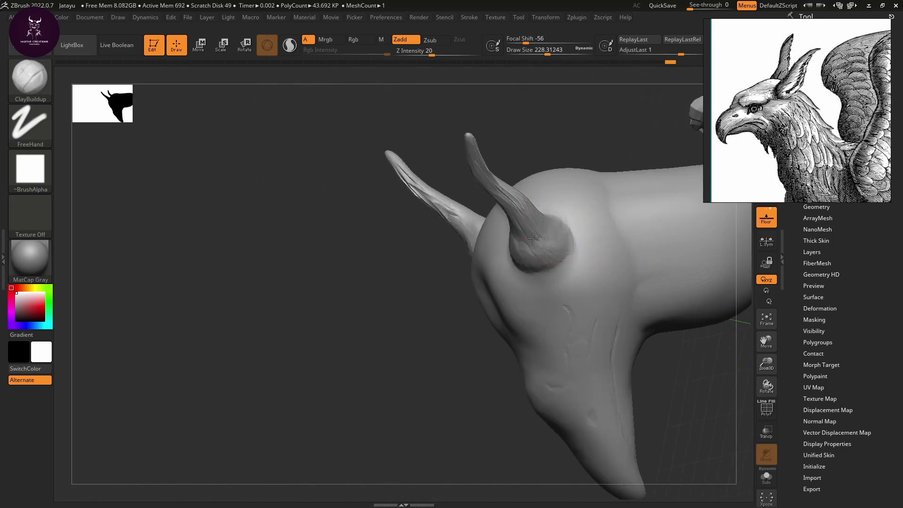
# Try to add clay along the length of the ears.
pyautogui.moveTo(586, 135)
pyautogui.mouseDown()
pyautogui.moveTo(668, 197)
pyautogui.moveTo(582, 246)
pyautogui.moveTo(605, 201)
pyautogui.moveTo(605, 299)
pyautogui.moveTo(544, 194)
pyautogui.moveTo(587, 137)
pyautogui.moveTo(571, 155)
pyautogui.moveTo(581, 131)
pyautogui.moveTo(621, 105)
pyautogui.mouseUp()
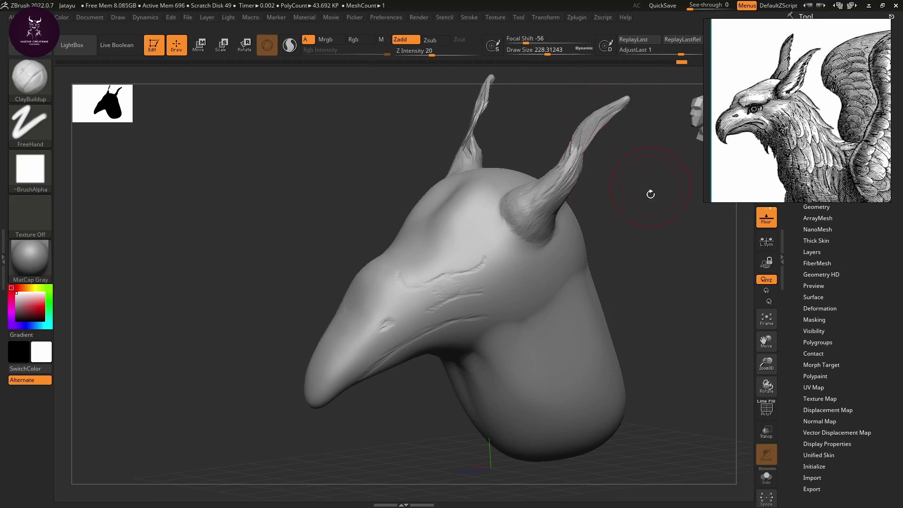
pyautogui.moveTo(678, 192); pyautogui.dragTo(547, 252)
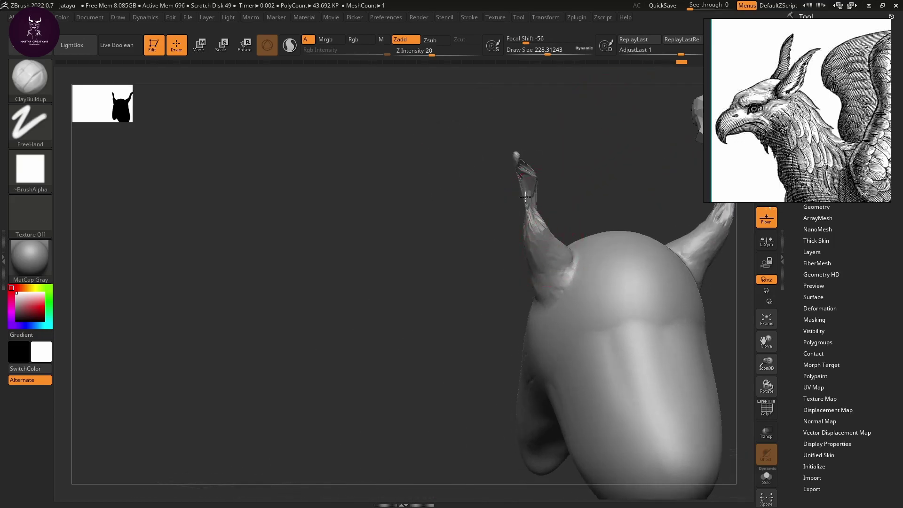
pyautogui.press('ctrl')
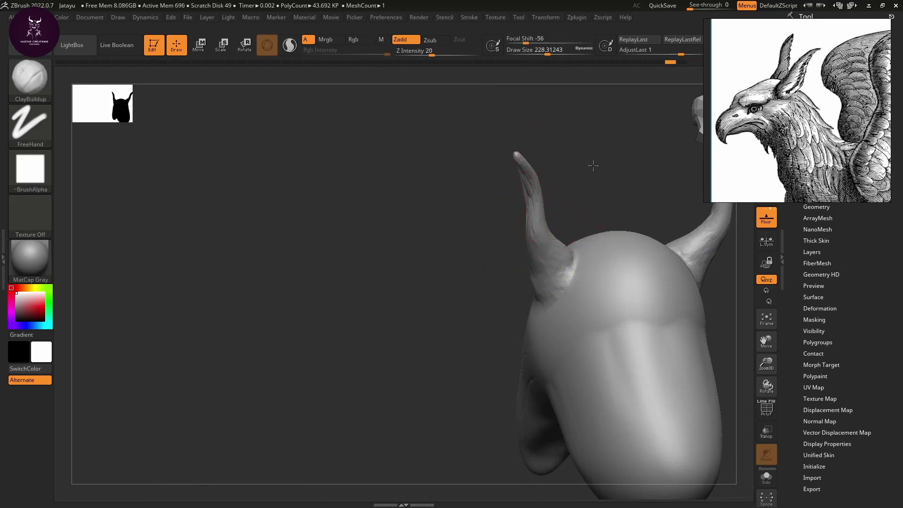
# Remesh the head with DynaMesh to even out the geometry stretched by the pulled-out ears.
pyautogui.moveTo(595, 165); pyautogui.dragTo(561, 176)
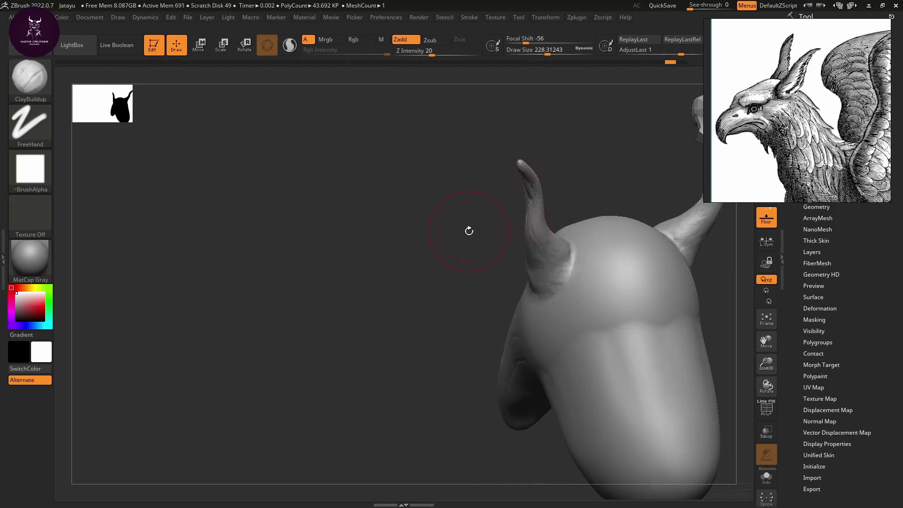
pyautogui.moveTo(520, 228); pyautogui.dragTo(610, 161)
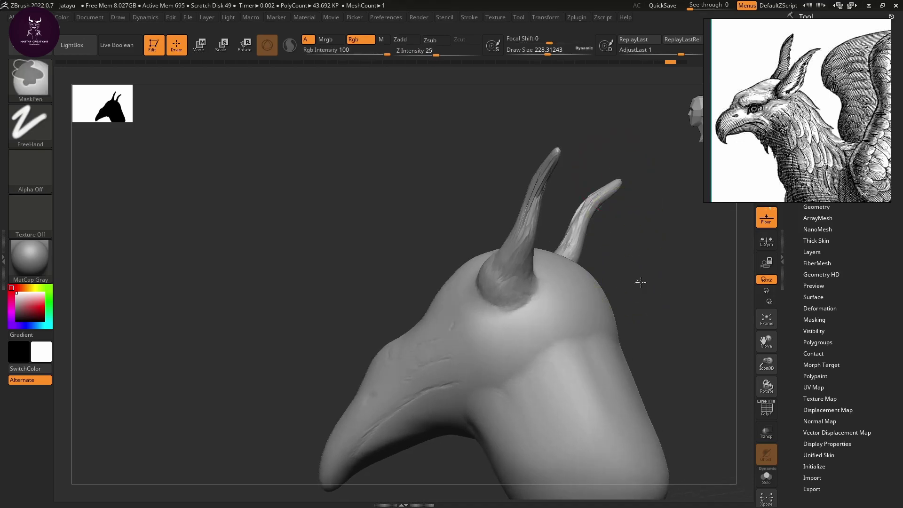
pyautogui.moveTo(683, 306)
pyautogui.mouseDown()
pyautogui.moveTo(665, 259)
pyautogui.moveTo(625, 258)
pyautogui.mouseUp()
pyautogui.press('ctrl')
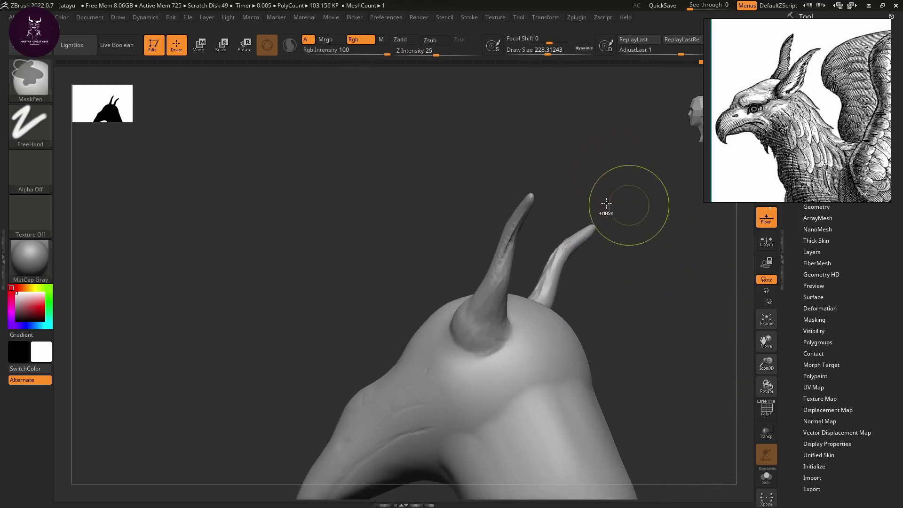
pyautogui.moveTo(495, 237); pyautogui.dragTo(505, 231, button='right')
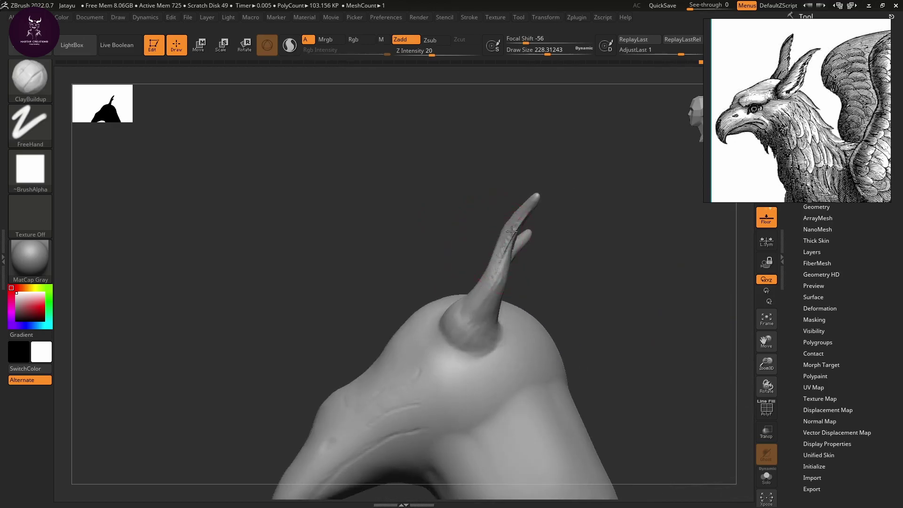
pyautogui.moveTo(582, 268)
pyautogui.mouseDown(button='right')
pyautogui.moveTo(600, 296)
pyautogui.moveTo(590, 256)
pyautogui.mouseUp(button='right')
pyautogui.press('F1')
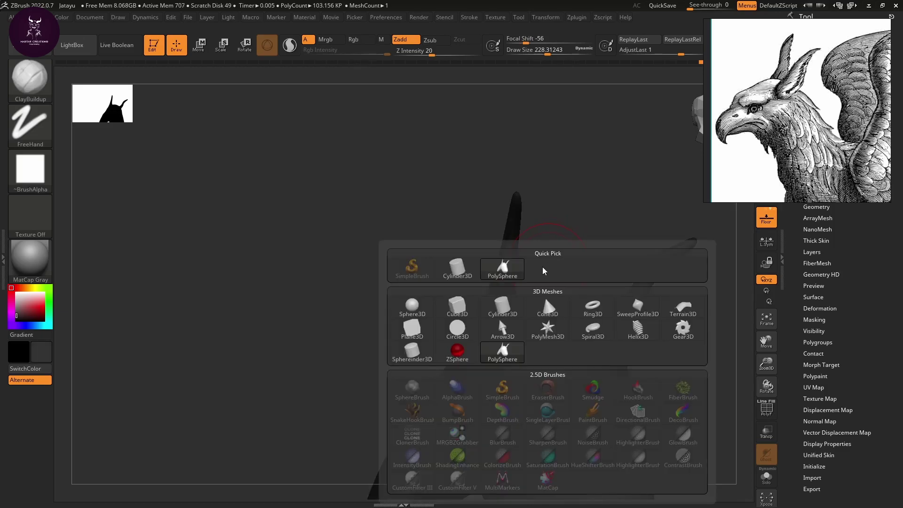
pyautogui.press('Escape')
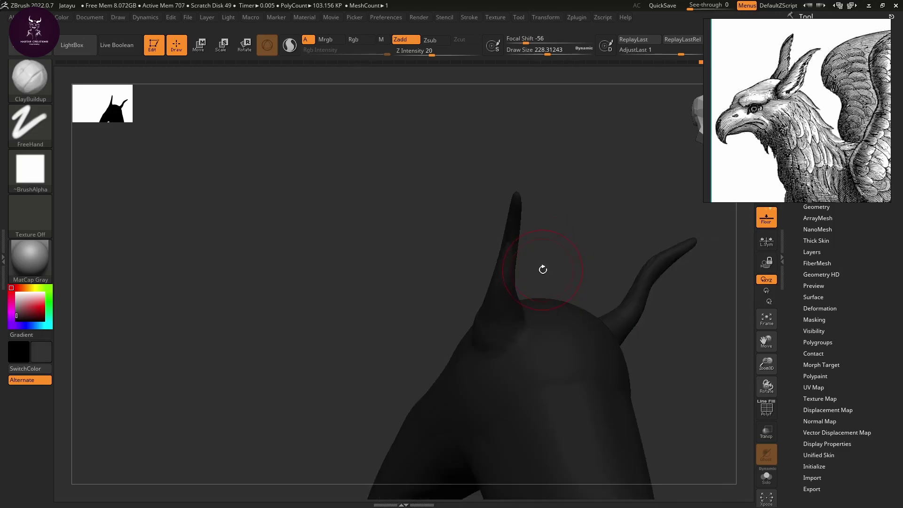
# Remesh the head with DynaMesh and turn on Colorize in its Polypaint settings.
pyautogui.moveTo(581, 231)
pyautogui.mouseDown()
pyautogui.moveTo(605, 248)
pyautogui.moveTo(578, 258)
pyautogui.mouseUp()
pyautogui.press('ctrl')
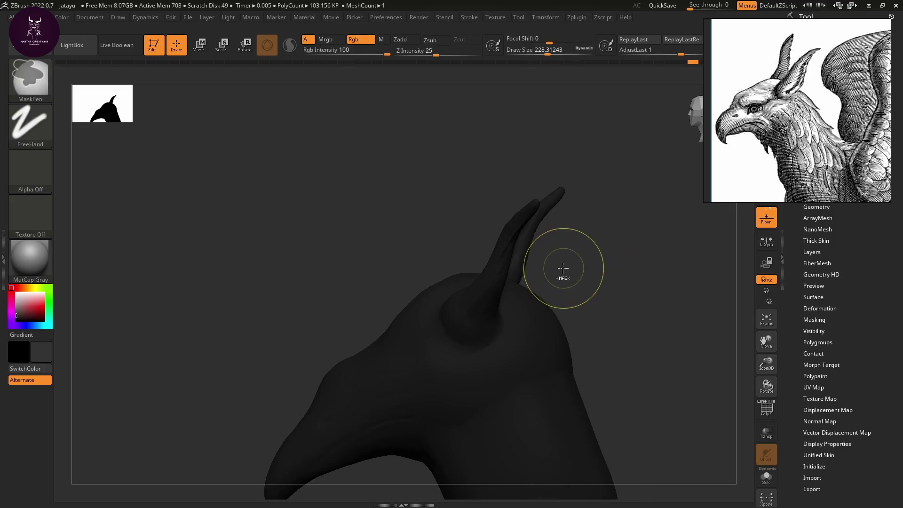
pyautogui.moveTo(623, 254)
pyautogui.keyDown('ctrl'); pyautogui.mouseDown()
pyautogui.moveTo(658, 308)
pyautogui.moveTo(611, 244)
pyautogui.mouseUp(); pyautogui.keyUp('ctrl')
pyautogui.press('ctrl')
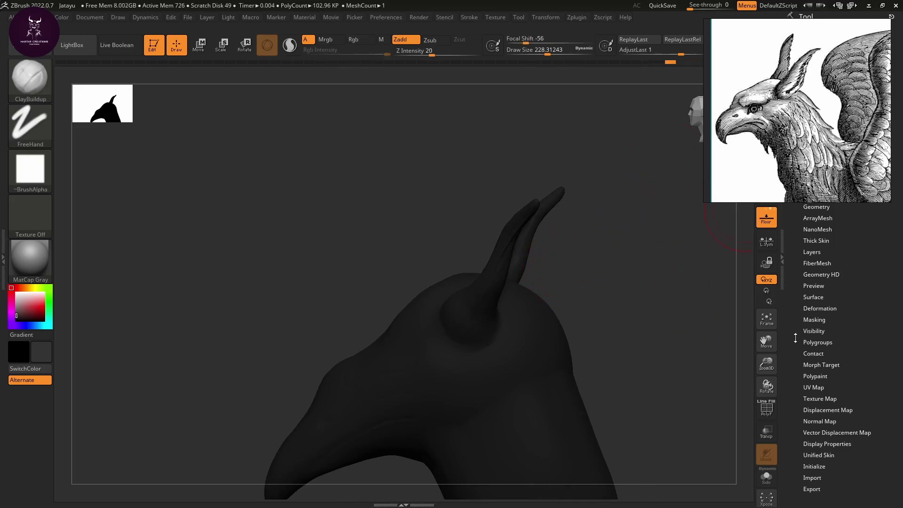
pyautogui.click(819, 375)
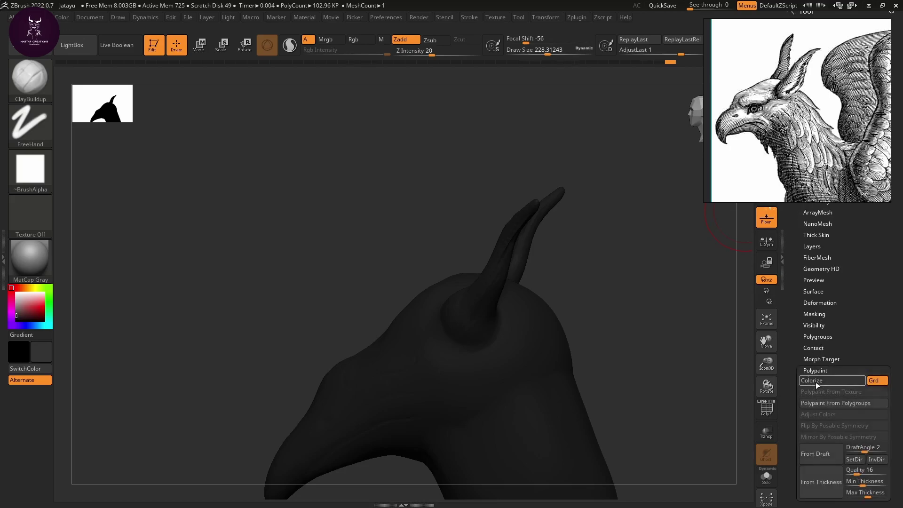
pyautogui.click(817, 382)
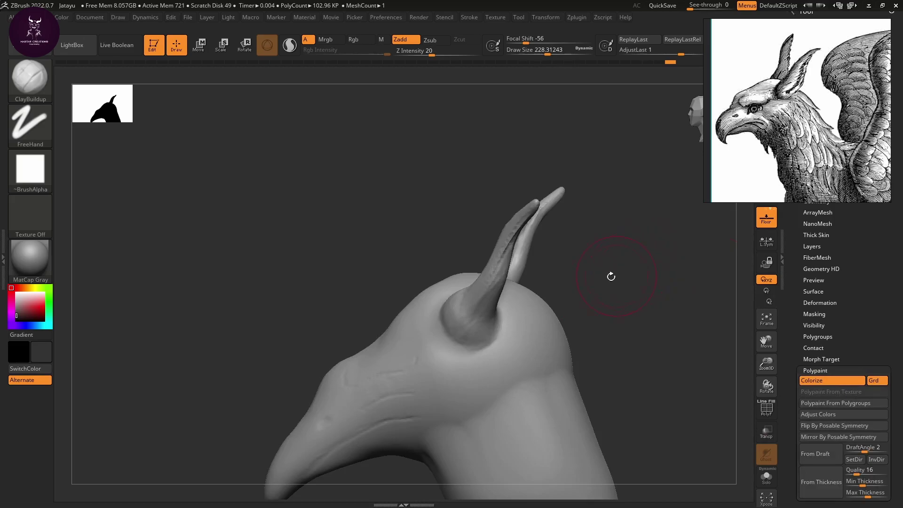
# Reshape the front and outer edges of the ears with the Move brush at a draw size of 228.31.
pyautogui.moveTo(624, 263)
pyautogui.mouseDown()
pyautogui.moveTo(641, 266)
pyautogui.moveTo(643, 283)
pyautogui.moveTo(626, 261)
pyautogui.mouseUp()
pyautogui.press('b')
pyautogui.press('Escape')
pyautogui.moveTo(489, 305); pyautogui.dragTo(475, 318)
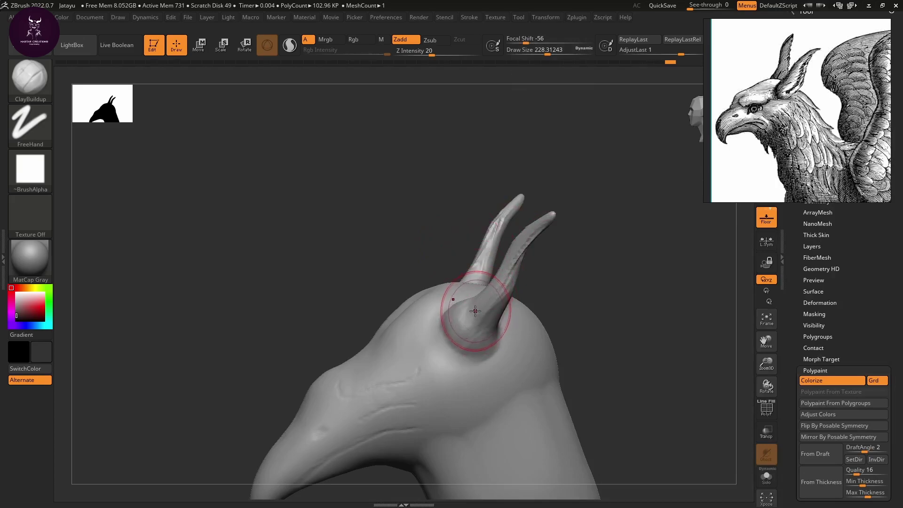
pyautogui.press('b')
pyautogui.press('m')
pyautogui.press('v')
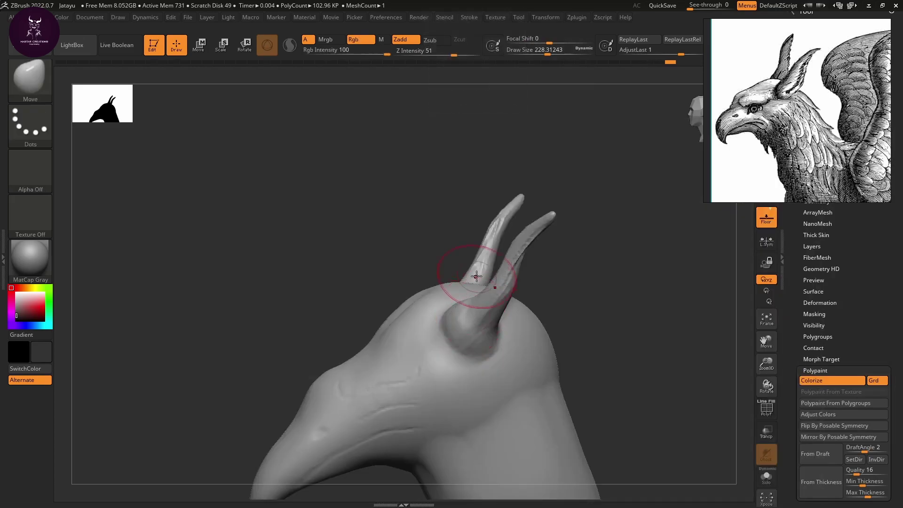
pyautogui.moveTo(616, 282)
pyautogui.mouseDown()
pyautogui.moveTo(465, 268)
pyautogui.moveTo(490, 277)
pyautogui.moveTo(504, 262)
pyautogui.moveTo(464, 264)
pyautogui.moveTo(463, 235)
pyautogui.moveTo(447, 216)
pyautogui.moveTo(455, 211)
pyautogui.mouseUp()
pyautogui.moveTo(435, 207)
pyautogui.mouseDown()
pyautogui.moveTo(443, 203)
pyautogui.moveTo(466, 231)
pyautogui.moveTo(494, 230)
pyautogui.moveTo(496, 268)
pyautogui.moveTo(515, 305)
pyautogui.mouseUp()
pyautogui.moveTo(542, 253); pyautogui.dragTo(585, 248)
pyautogui.moveTo(499, 274); pyautogui.dragTo(492, 270)
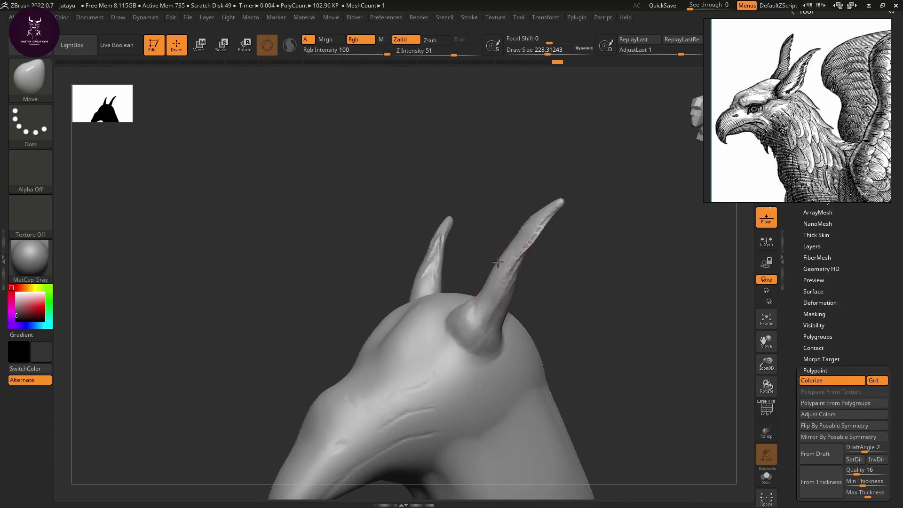
pyautogui.moveTo(521, 240); pyautogui.dragTo(562, 208)
pyautogui.moveTo(605, 261)
pyautogui.mouseDown()
pyautogui.moveTo(597, 242)
pyautogui.moveTo(522, 281)
pyautogui.moveTo(566, 208)
pyautogui.mouseUp()
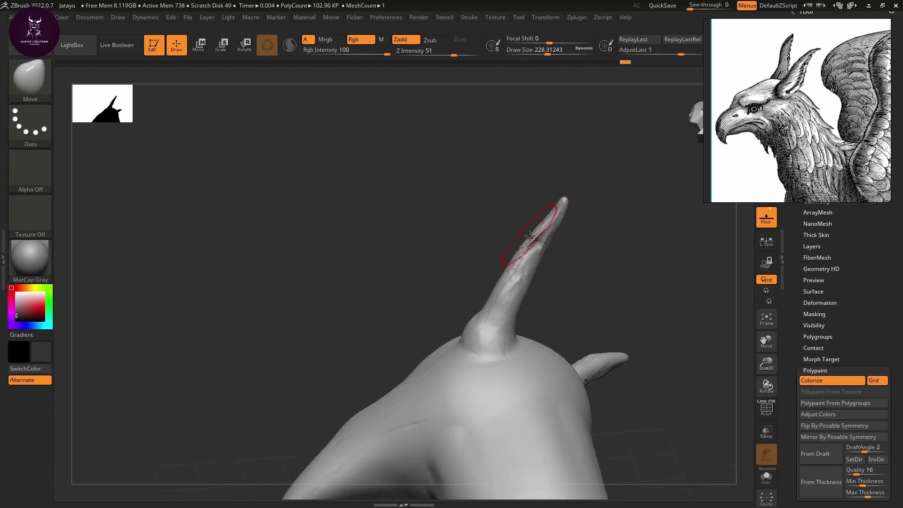
# Broaden the ears from behind and pull their tips upward with the Move brush.
pyautogui.moveTo(600, 201); pyautogui.dragTo(642, 226)
pyautogui.moveTo(544, 219); pyautogui.dragTo(536, 221)
pyautogui.moveTo(494, 301); pyautogui.dragTo(483, 298)
pyautogui.moveTo(518, 255); pyautogui.dragTo(521, 250)
pyautogui.moveTo(551, 210); pyautogui.dragTo(560, 193)
pyautogui.moveTo(611, 231); pyautogui.dragTo(536, 286)
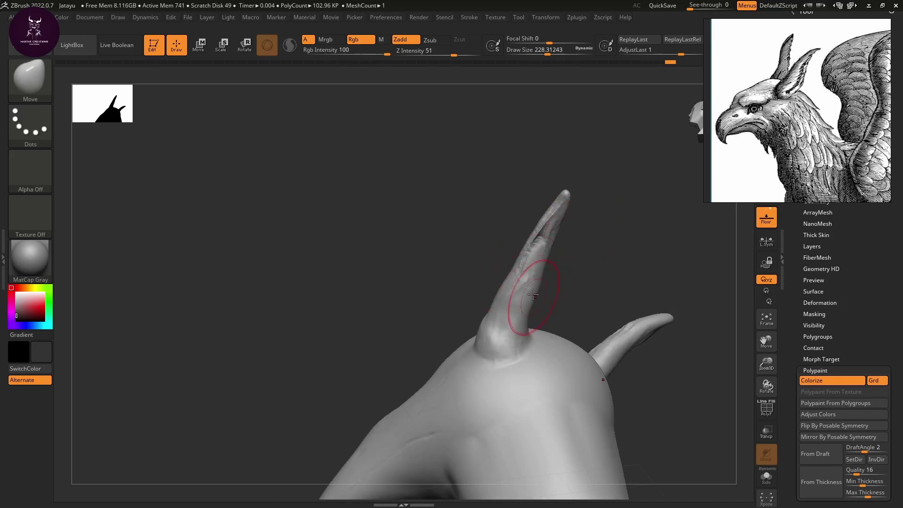
pyautogui.moveTo(554, 253); pyautogui.dragTo(568, 228)
pyautogui.moveTo(594, 199)
pyautogui.mouseDown()
pyautogui.moveTo(613, 226)
pyautogui.moveTo(601, 282)
pyautogui.moveTo(609, 288)
pyautogui.moveTo(578, 329)
pyautogui.moveTo(602, 337)
pyautogui.moveTo(621, 324)
pyautogui.moveTo(637, 313)
pyautogui.moveTo(631, 292)
pyautogui.mouseUp()
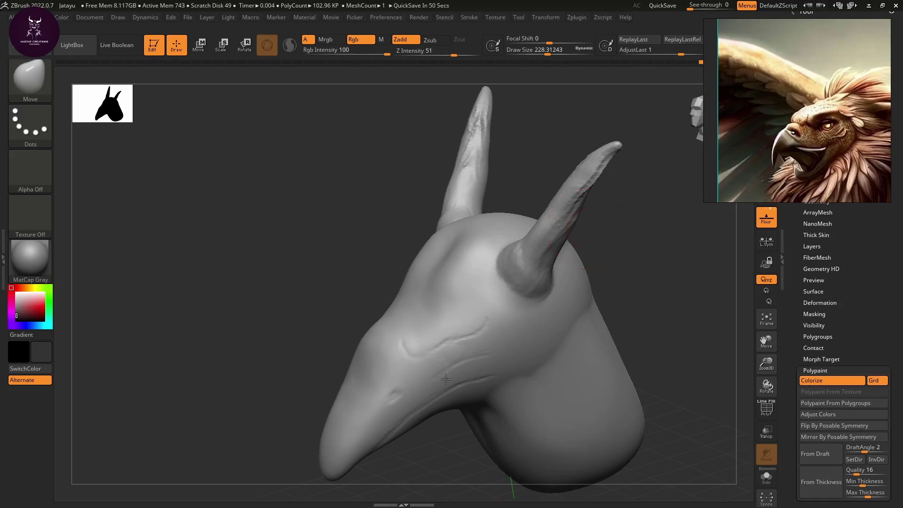
# Carve a crease across the base of the beak in front of the face with the DamStandard brush.
pyautogui.press('b')
pyautogui.press('d')
pyautogui.press('s')
pyautogui.moveTo(404, 344)
pyautogui.mouseDown()
pyautogui.moveTo(447, 348)
pyautogui.moveTo(484, 321)
pyautogui.mouseUp()
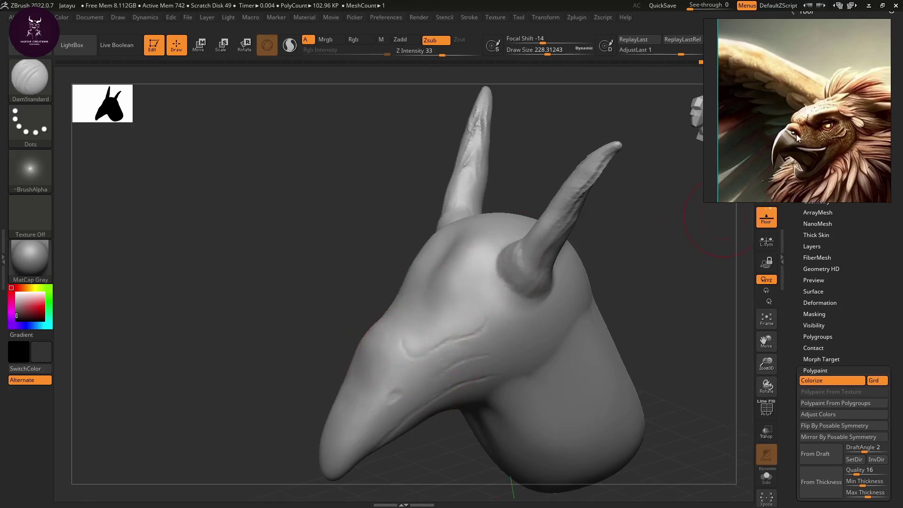
pyautogui.moveTo(386, 343)
pyautogui.mouseDown()
pyautogui.moveTo(391, 347)
pyautogui.moveTo(373, 342)
pyautogui.moveTo(462, 386)
pyautogui.moveTo(514, 353)
pyautogui.mouseUp()
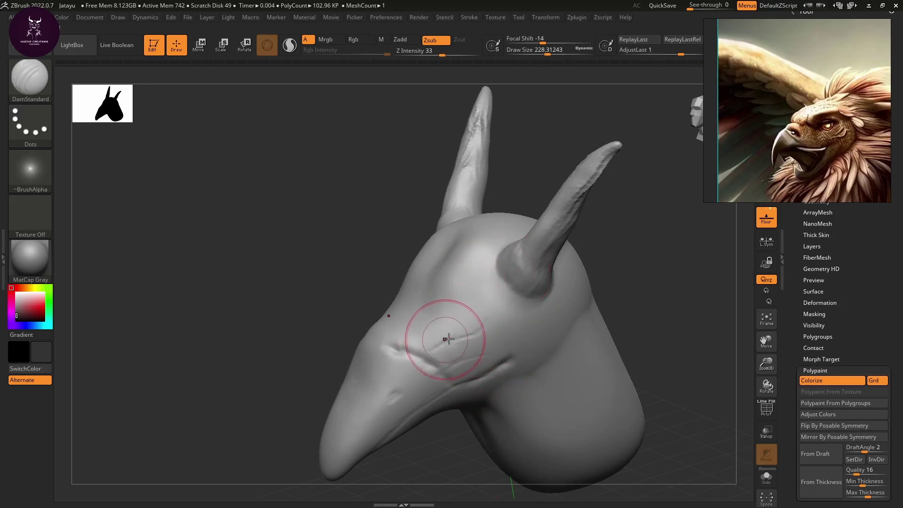
pyautogui.moveTo(463, 447)
pyautogui.mouseDown()
pyautogui.moveTo(430, 423)
pyautogui.moveTo(462, 411)
pyautogui.moveTo(453, 357)
pyautogui.moveTo(449, 406)
pyautogui.mouseUp()
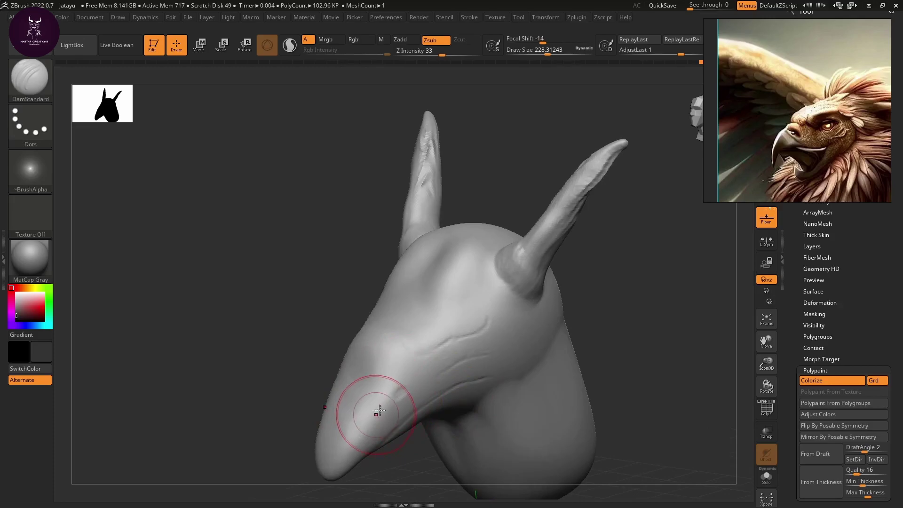
pyautogui.moveTo(371, 395); pyautogui.dragTo(368, 398)
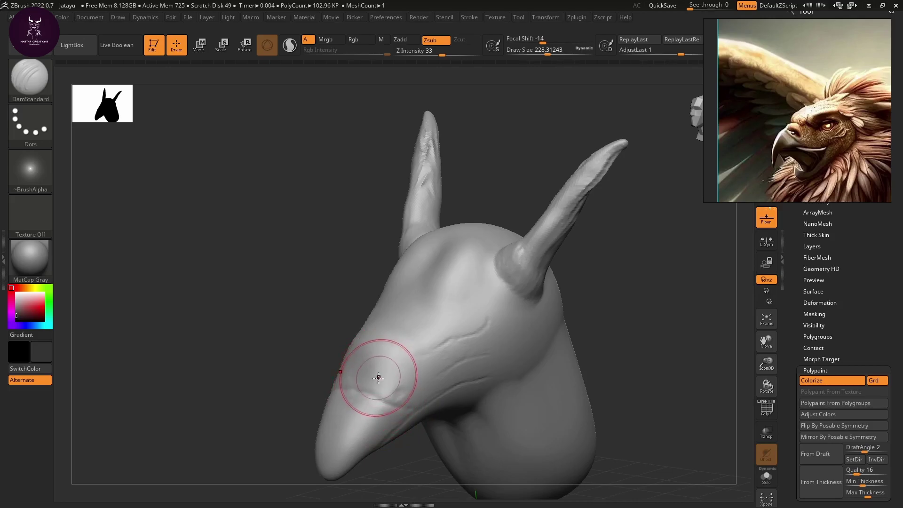
# Build up the ridge and sides of the beak with ClayBuildup strokes running from the crease toward the tip.
pyautogui.press('b')
pyautogui.press('c')
pyautogui.press('b')
pyautogui.moveTo(339, 351); pyautogui.dragTo(338, 224)
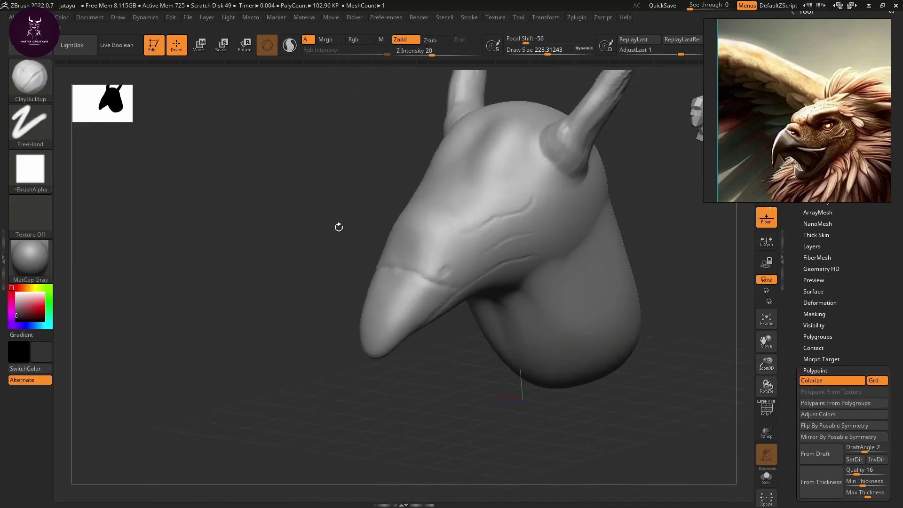
pyautogui.moveTo(387, 304); pyautogui.dragTo(388, 288)
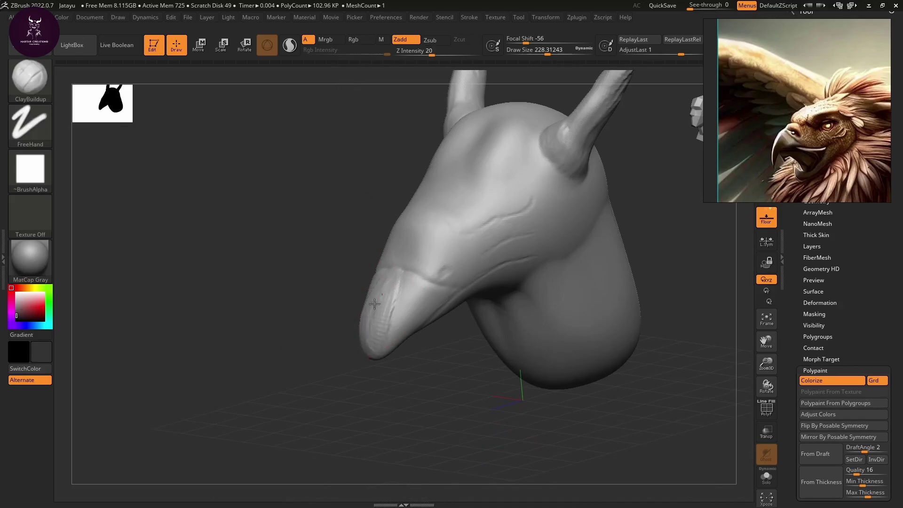
pyautogui.moveTo(423, 371)
pyautogui.mouseDown()
pyautogui.moveTo(394, 294)
pyautogui.moveTo(428, 284)
pyautogui.mouseUp()
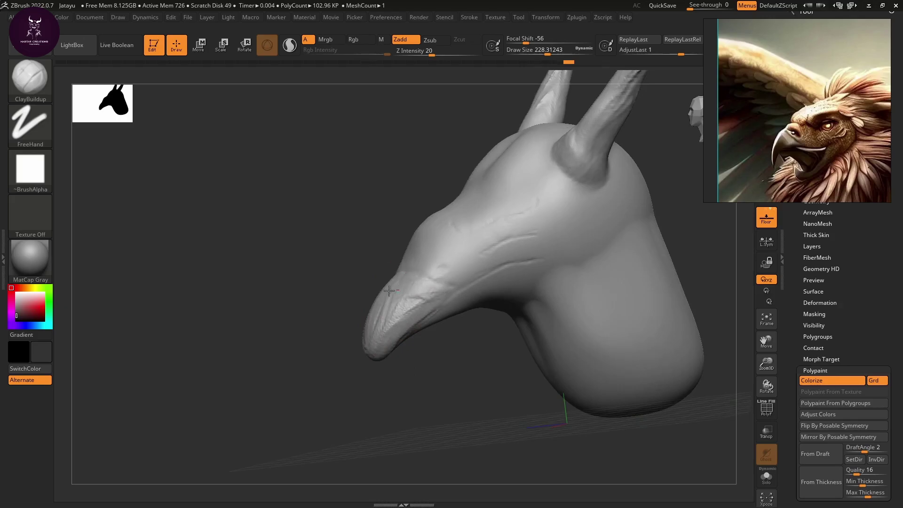
pyautogui.moveTo(379, 325); pyautogui.dragTo(397, 279)
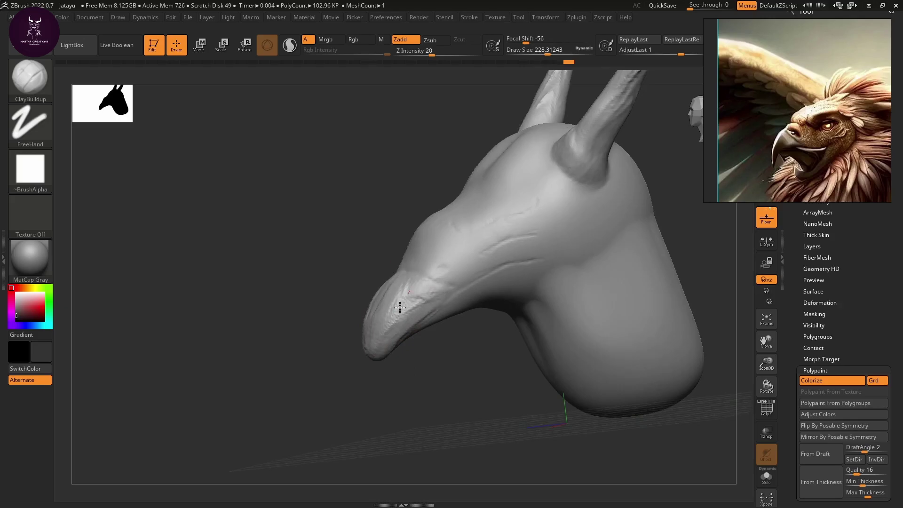
pyautogui.moveTo(431, 299)
pyautogui.mouseDown(button='right')
pyautogui.moveTo(434, 392)
pyautogui.moveTo(427, 379)
pyautogui.mouseUp(button='right')
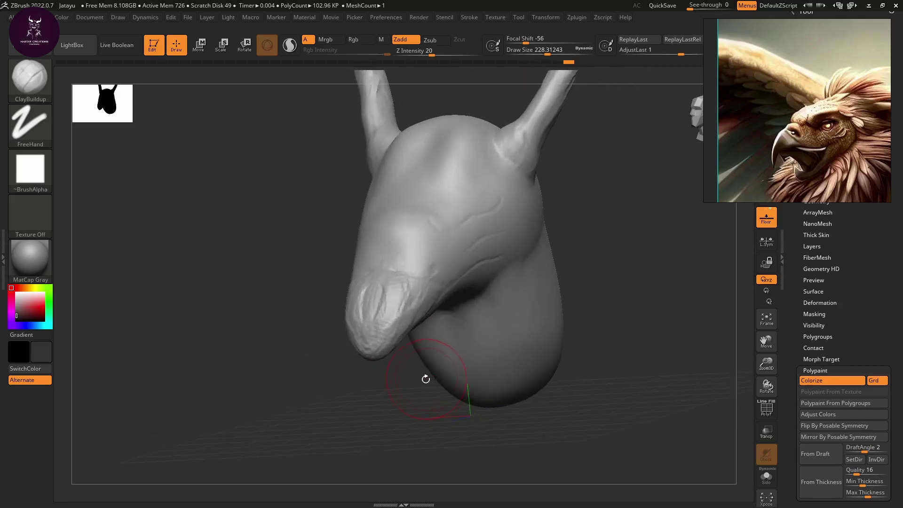
# Smooth the rough clay strokes around the front and tip of the beak.
pyautogui.press('b')
pyautogui.press('d')
pyautogui.press('s')
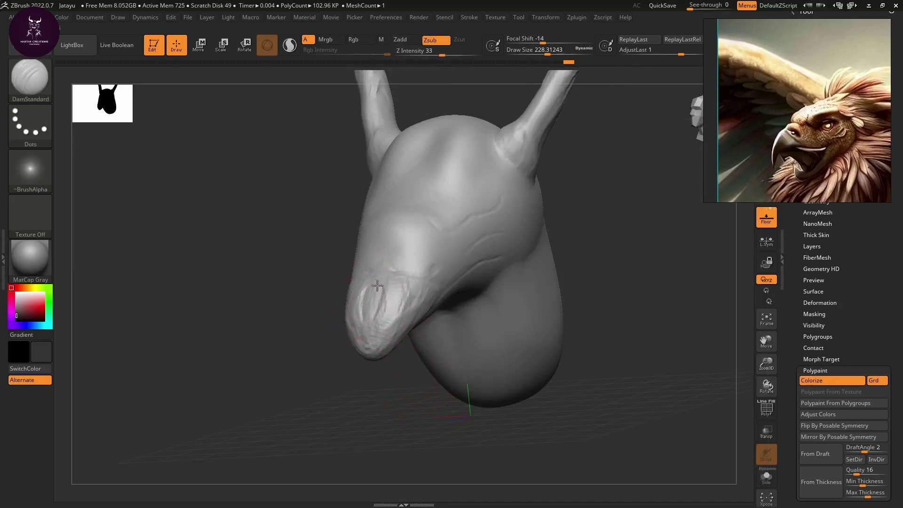
pyautogui.moveTo(365, 354)
pyautogui.keyDown('shift'); pyautogui.mouseDown()
pyautogui.moveTo(373, 359)
pyautogui.moveTo(374, 278)
pyautogui.moveTo(372, 358)
pyautogui.mouseUp(); pyautogui.keyUp('shift')
pyautogui.moveTo(400, 395)
pyautogui.mouseDown()
pyautogui.moveTo(350, 348)
pyautogui.moveTo(405, 373)
pyautogui.moveTo(411, 405)
pyautogui.moveTo(396, 403)
pyautogui.mouseUp()
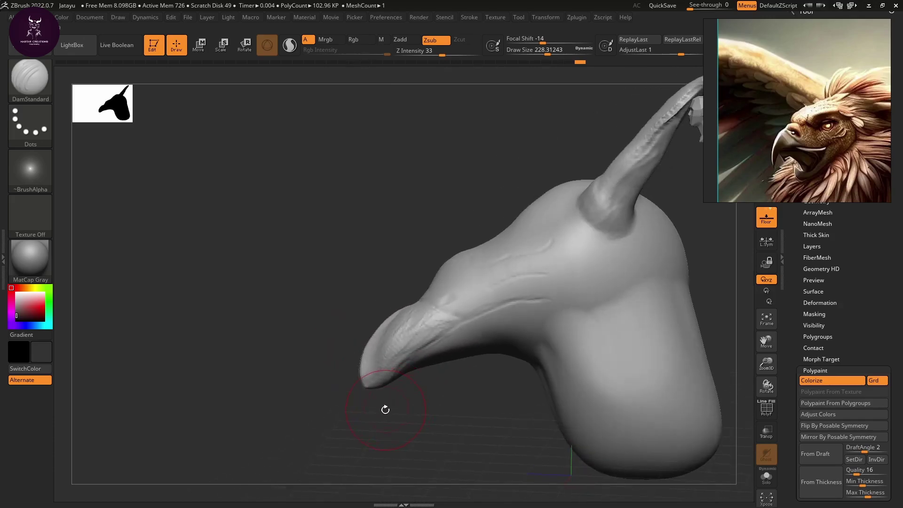
pyautogui.press('b')
pyautogui.press('m')
pyautogui.press('l')
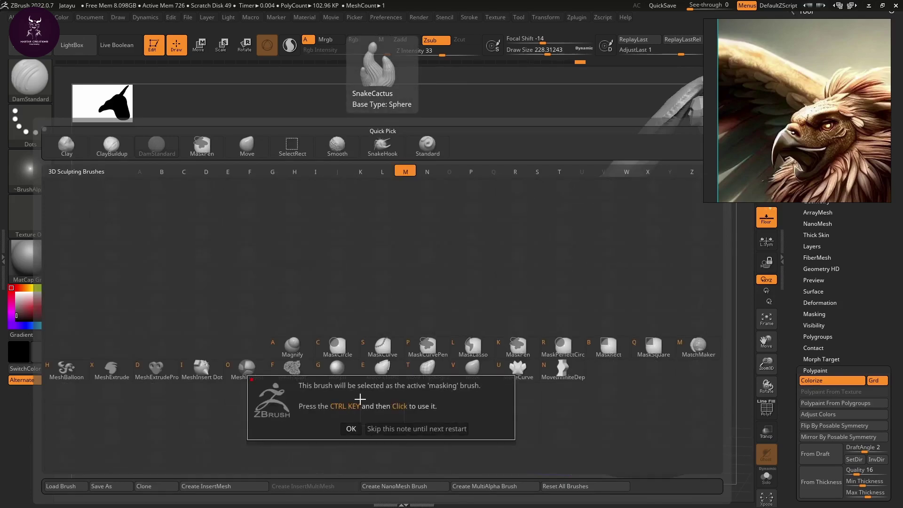
pyautogui.press('Return')
# Pull the beak tip down into a narrow, pointed hook and refine its outline with the Move brush.
pyautogui.press('b')
pyautogui.press('m')
pyautogui.press('v')
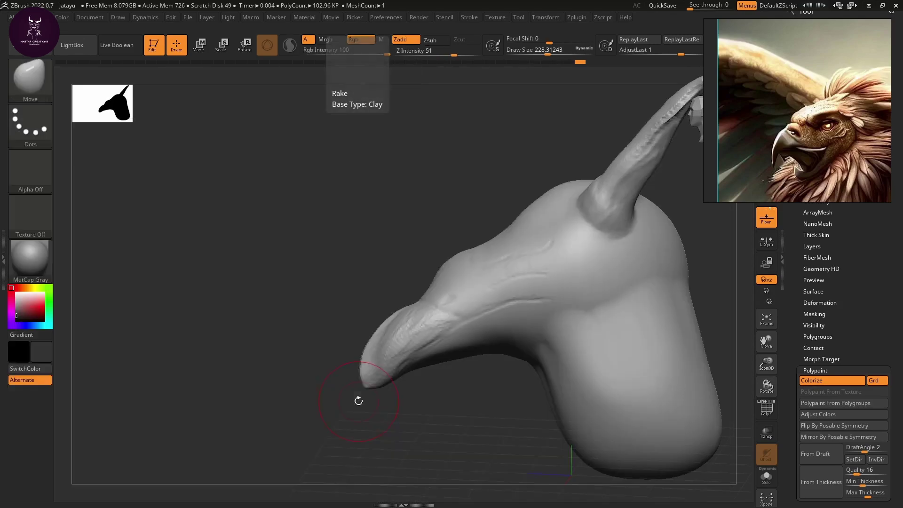
pyautogui.moveTo(372, 397)
pyautogui.mouseDown()
pyautogui.moveTo(368, 412)
pyautogui.moveTo(436, 388)
pyautogui.moveTo(421, 409)
pyautogui.moveTo(383, 374)
pyautogui.moveTo(425, 370)
pyautogui.mouseUp()
pyautogui.moveTo(428, 403)
pyautogui.mouseDown()
pyautogui.moveTo(425, 414)
pyautogui.moveTo(430, 372)
pyautogui.moveTo(423, 397)
pyautogui.moveTo(395, 376)
pyautogui.mouseUp()
pyautogui.moveTo(416, 405)
pyautogui.mouseDown()
pyautogui.moveTo(423, 414)
pyautogui.moveTo(393, 373)
pyautogui.mouseUp()
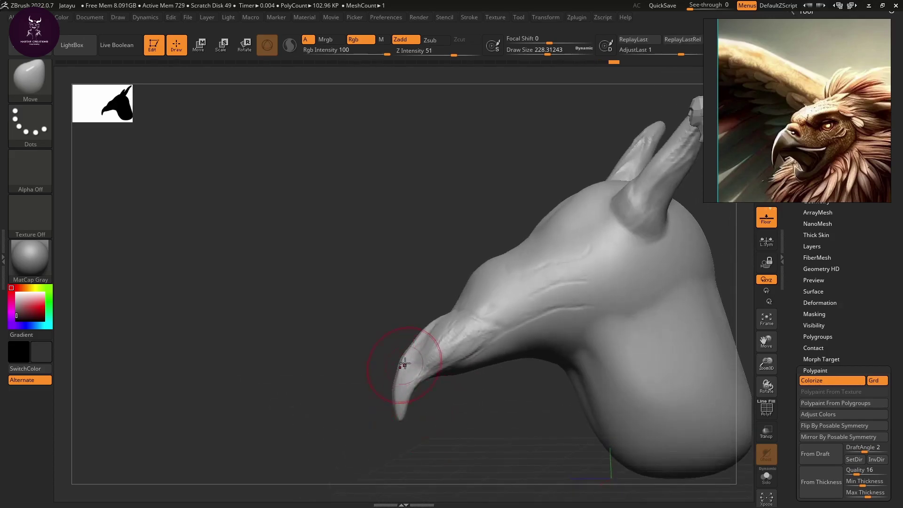
pyautogui.moveTo(424, 409)
pyautogui.mouseDown()
pyautogui.moveTo(480, 422)
pyautogui.moveTo(406, 350)
pyautogui.mouseUp()
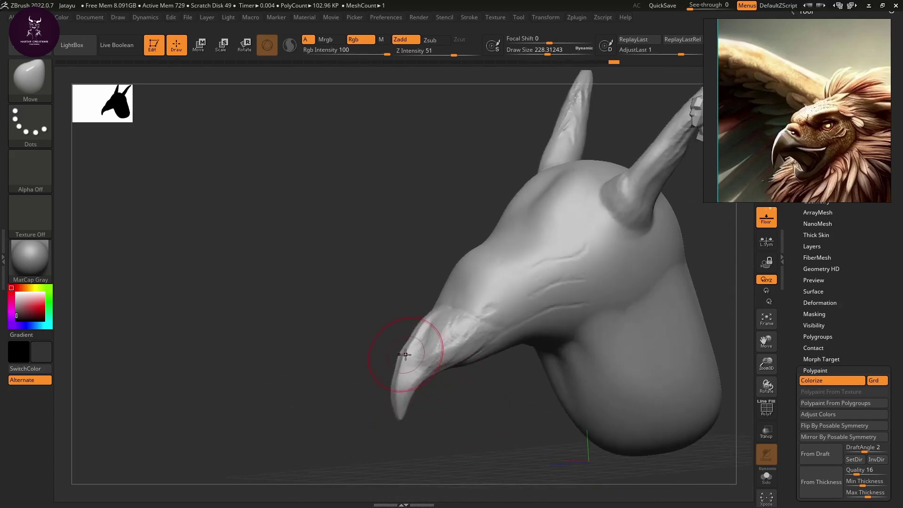
pyautogui.moveTo(455, 394)
pyautogui.mouseDown()
pyautogui.moveTo(478, 427)
pyautogui.moveTo(453, 402)
pyautogui.mouseUp()
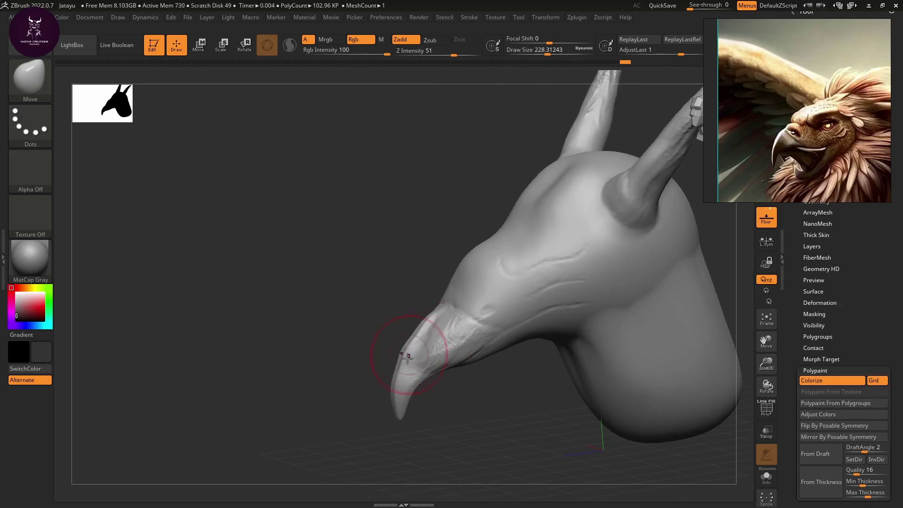
pyautogui.moveTo(396, 401); pyautogui.dragTo(403, 417)
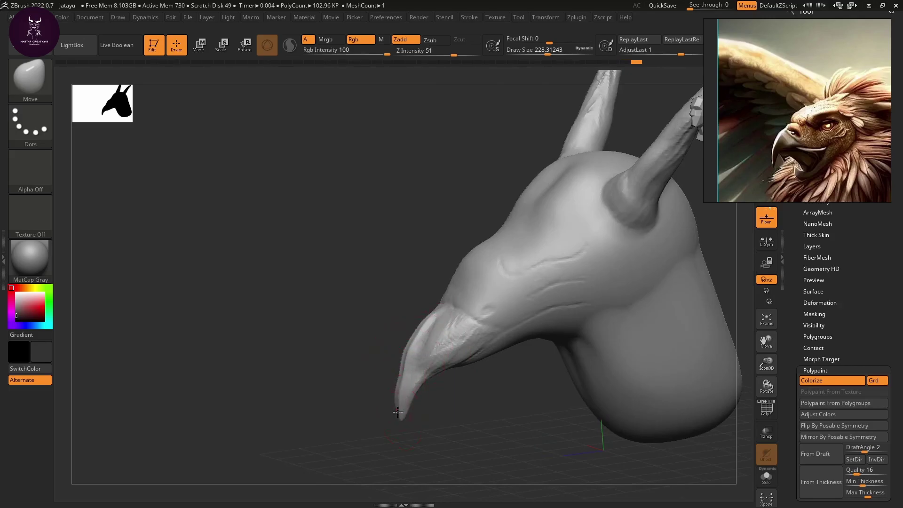
# Add ClayBuildup volume over the base of the beak to form a raised, rounded band behind the crease.
pyautogui.moveTo(459, 419)
pyautogui.mouseDown()
pyautogui.moveTo(425, 372)
pyautogui.moveTo(484, 379)
pyautogui.moveTo(458, 394)
pyautogui.mouseUp()
pyautogui.press('b')
pyautogui.press('c')
pyautogui.press('b')
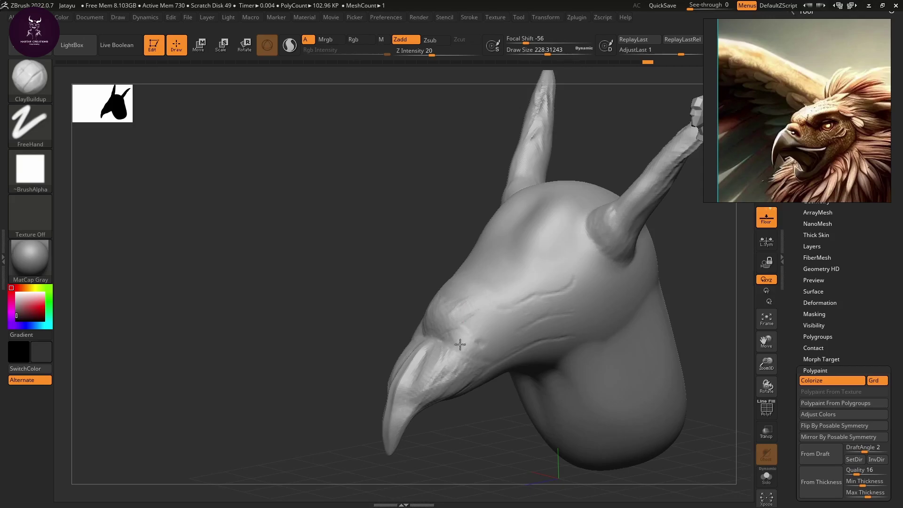
pyautogui.moveTo(484, 355)
pyautogui.mouseDown()
pyautogui.moveTo(498, 343)
pyautogui.moveTo(459, 320)
pyautogui.mouseUp()
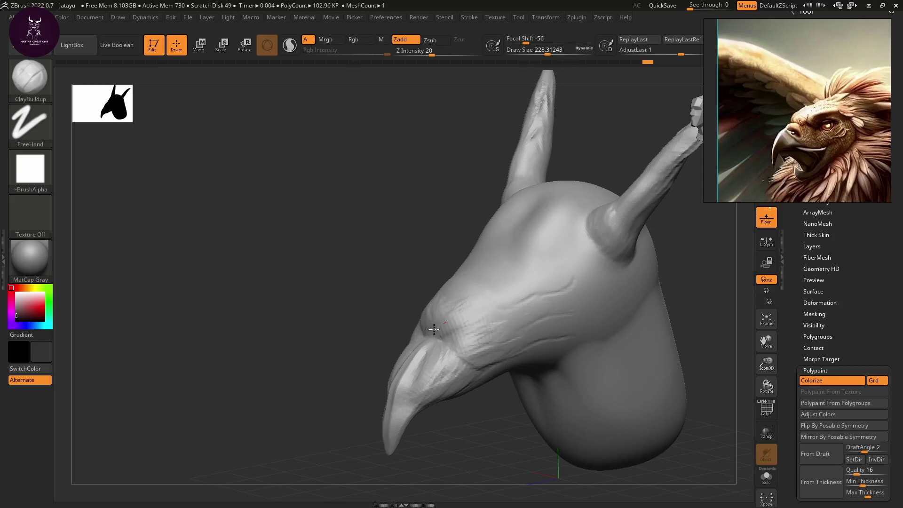
pyautogui.moveTo(343, 332)
pyautogui.mouseDown()
pyautogui.moveTo(453, 323)
pyautogui.moveTo(425, 322)
pyautogui.mouseUp()
# Hollow out a nostril on each side of the beak base and set the ClayBuildup draw size to 62.01.
pyautogui.moveTo(341, 408)
pyautogui.mouseDown()
pyautogui.moveTo(309, 409)
pyautogui.moveTo(298, 389)
pyautogui.mouseUp()
pyautogui.moveTo(461, 331)
pyautogui.mouseDown()
pyautogui.moveTo(464, 322)
pyautogui.moveTo(439, 339)
pyautogui.moveTo(459, 326)
pyautogui.mouseUp()
pyautogui.press('b')
pyautogui.press('space')
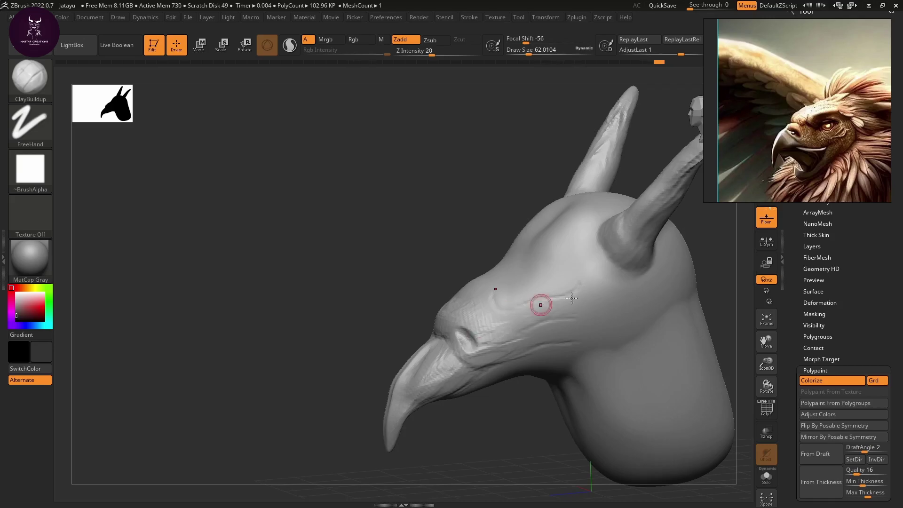
# Carve slanted, almond-shaped eye sockets into the sides of the head with the ClayBuildup brush.
pyautogui.moveTo(548, 300)
pyautogui.mouseDown()
pyautogui.moveTo(559, 294)
pyautogui.moveTo(549, 292)
pyautogui.moveTo(588, 280)
pyautogui.mouseUp()
pyautogui.moveTo(576, 283); pyautogui.dragTo(544, 303)
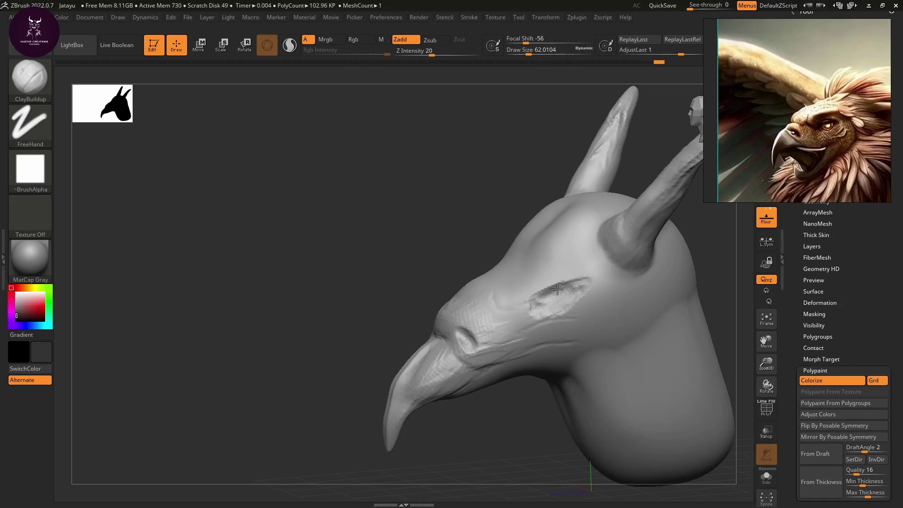
pyautogui.moveTo(536, 298); pyautogui.dragTo(576, 292)
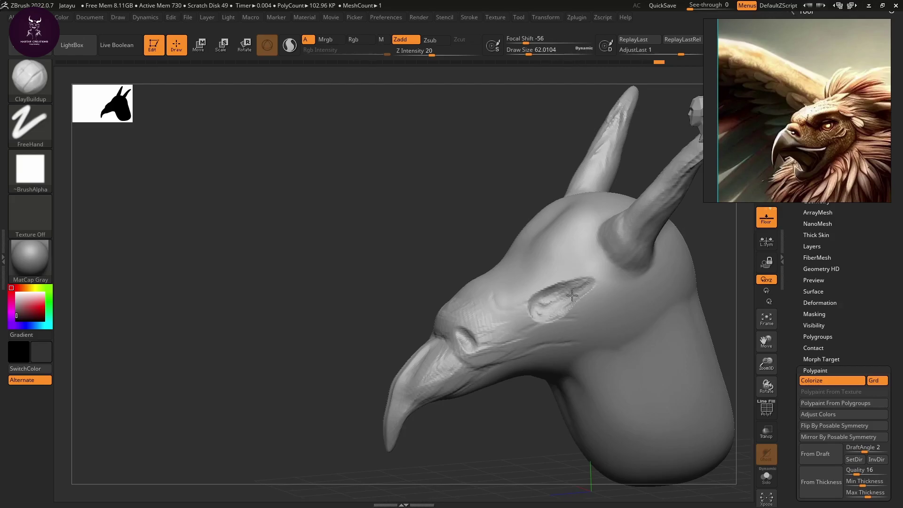
# Build ClayBuildup ridges along the cheek beneath each eye socket and between the socket and nostril.
pyautogui.moveTo(500, 440); pyautogui.dragTo(502, 376)
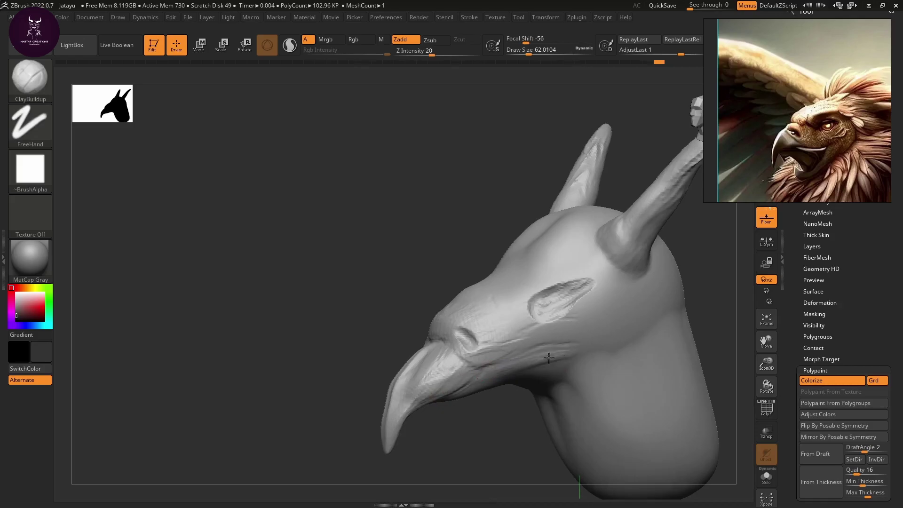
pyautogui.moveTo(587, 346); pyautogui.dragTo(510, 366)
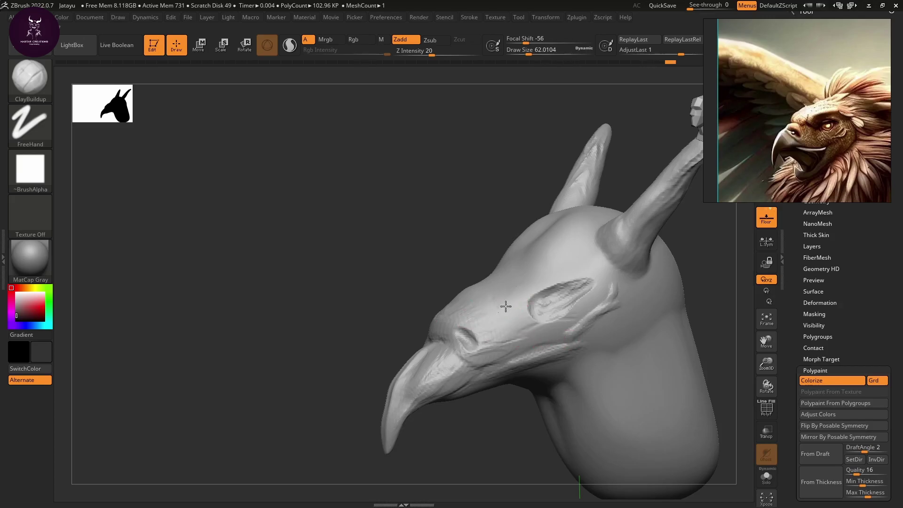
pyautogui.moveTo(519, 287)
pyautogui.mouseDown()
pyautogui.moveTo(488, 317)
pyautogui.moveTo(519, 286)
pyautogui.moveTo(498, 294)
pyautogui.mouseUp()
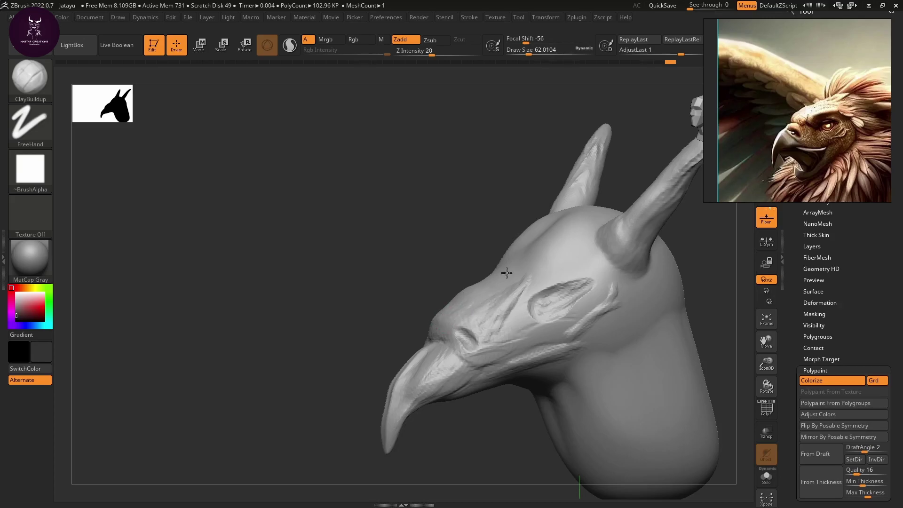
# Set the ClayBuildup draw size to 112 and layer long strokes over the snout, brow and forehead up to the crown.
pyautogui.press('space')
pyautogui.moveTo(498, 298)
pyautogui.mouseDown()
pyautogui.moveTo(505, 294)
pyautogui.moveTo(485, 294)
pyautogui.moveTo(556, 260)
pyautogui.moveTo(573, 258)
pyautogui.moveTo(520, 293)
pyautogui.moveTo(558, 266)
pyautogui.moveTo(609, 255)
pyautogui.moveTo(591, 250)
pyautogui.moveTo(484, 284)
pyautogui.moveTo(555, 254)
pyautogui.moveTo(551, 227)
pyautogui.moveTo(503, 265)
pyautogui.mouseUp()
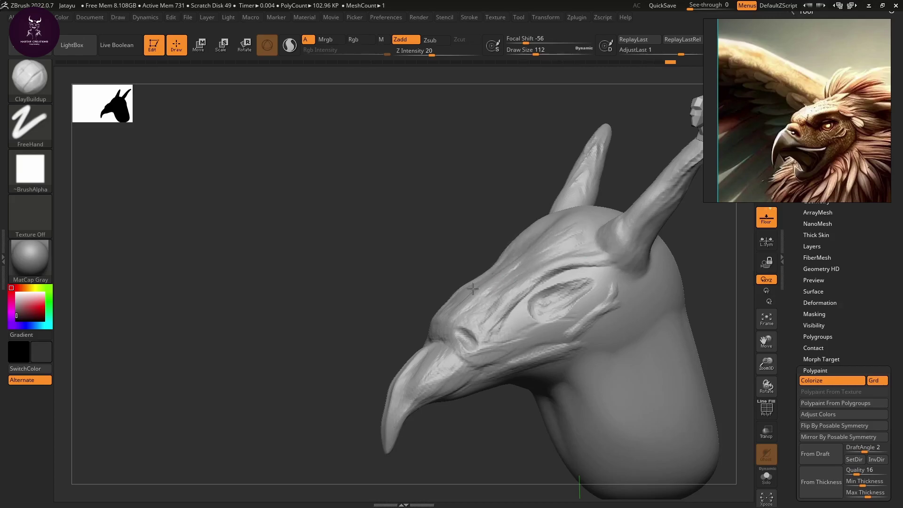
pyautogui.moveTo(429, 262)
pyautogui.mouseDown()
pyautogui.moveTo(500, 282)
pyautogui.moveTo(508, 236)
pyautogui.moveTo(566, 183)
pyautogui.moveTo(517, 216)
pyautogui.mouseUp()
pyautogui.moveTo(456, 270)
pyautogui.mouseDown()
pyautogui.moveTo(450, 281)
pyautogui.moveTo(484, 233)
pyautogui.mouseUp()
pyautogui.moveTo(513, 261); pyautogui.dragTo(538, 234)
pyautogui.moveTo(485, 306); pyautogui.dragTo(578, 213)
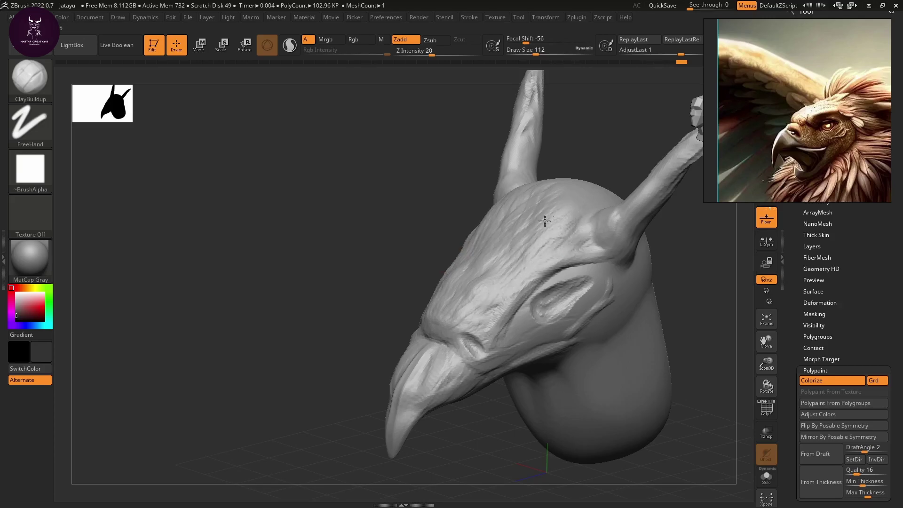
pyautogui.moveTo(428, 227); pyautogui.dragTo(516, 225, button='right')
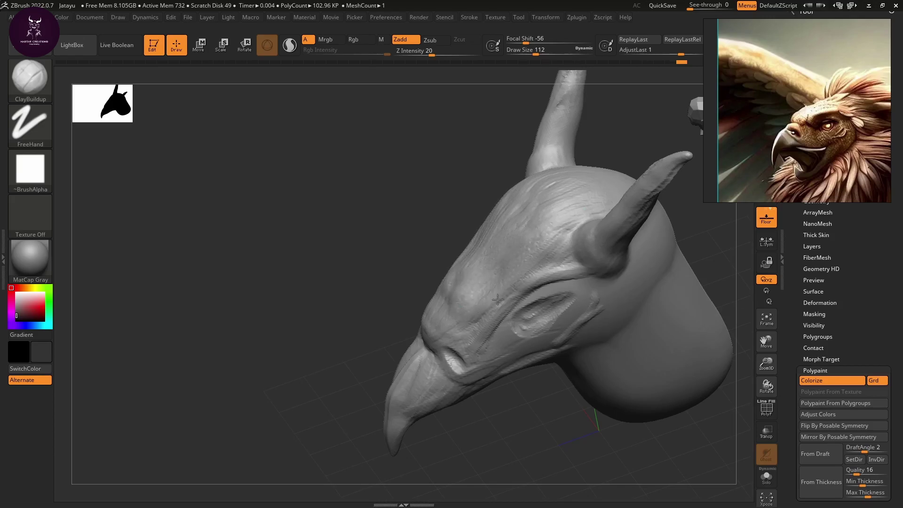
# Build up the lower jaw's underside, the throat and the jaw corner with ClayBuildup strokes.
pyautogui.moveTo(363, 286); pyautogui.dragTo(419, 255)
pyautogui.moveTo(483, 423)
pyautogui.mouseDown()
pyautogui.moveTo(480, 403)
pyautogui.moveTo(442, 371)
pyautogui.moveTo(434, 347)
pyautogui.mouseUp()
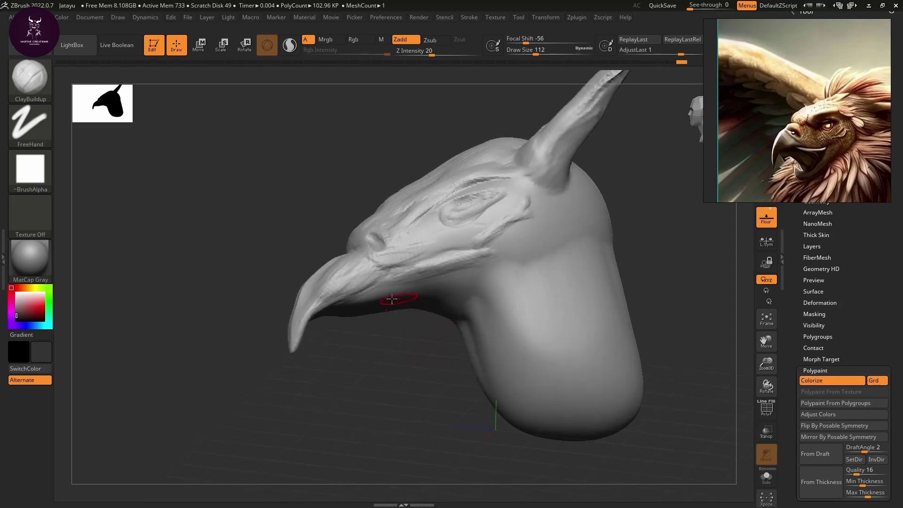
pyautogui.moveTo(410, 302)
pyautogui.mouseDown()
pyautogui.moveTo(437, 294)
pyautogui.moveTo(391, 298)
pyautogui.mouseUp()
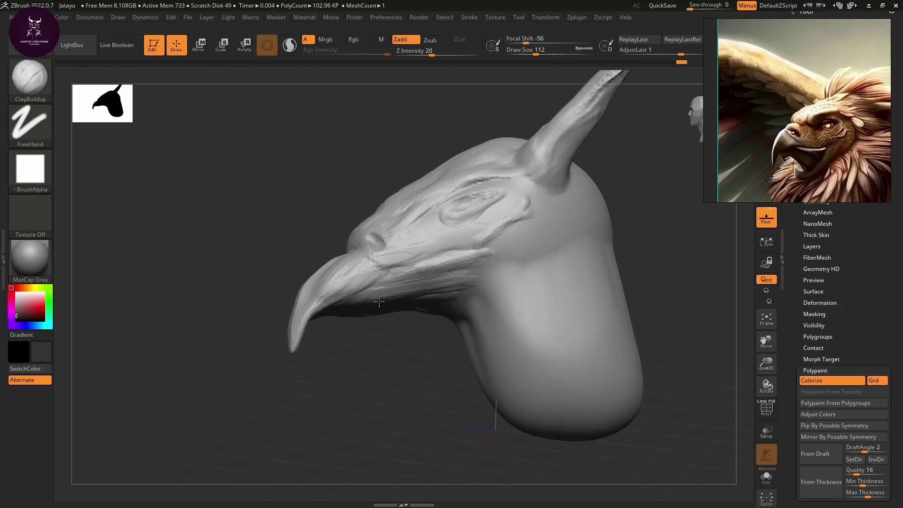
pyautogui.moveTo(463, 320); pyautogui.dragTo(472, 362)
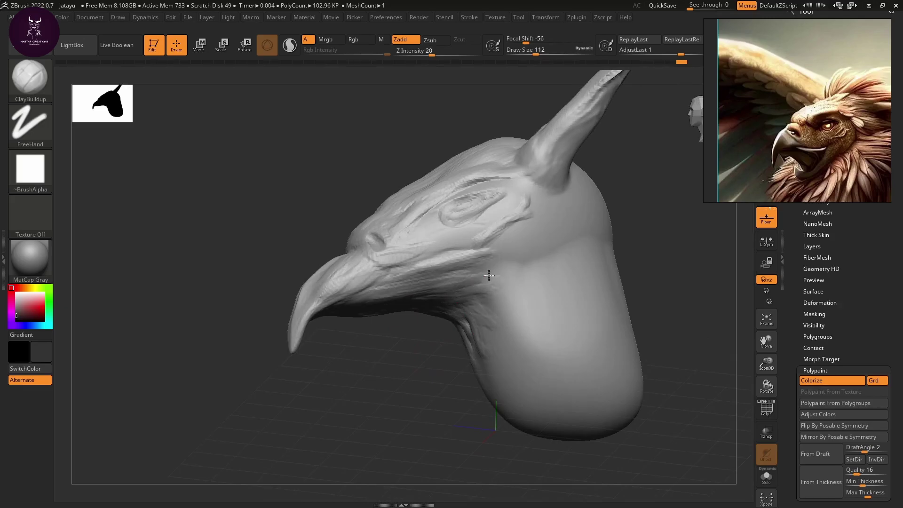
pyautogui.moveTo(478, 282)
pyautogui.mouseDown()
pyautogui.moveTo(490, 258)
pyautogui.moveTo(484, 288)
pyautogui.mouseUp()
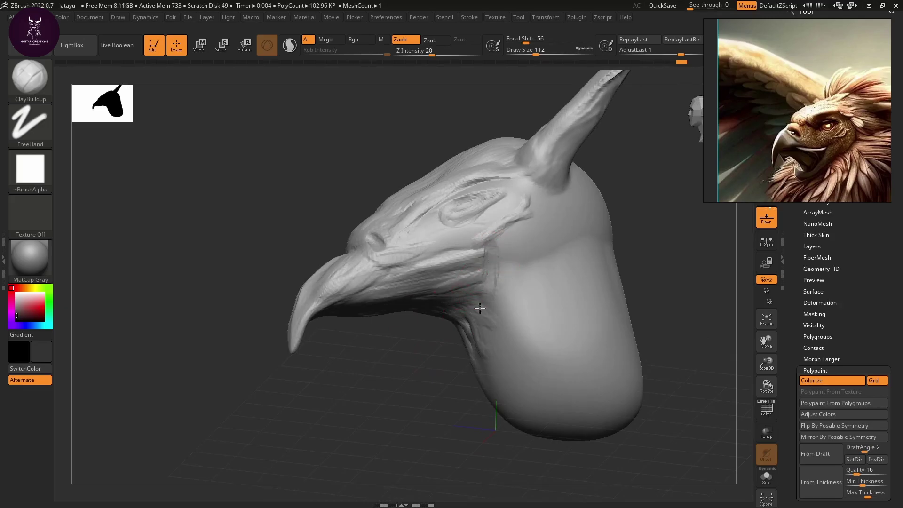
# Add long ClayBuildup strands running from below the ear base down behind the jaw corner.
pyautogui.moveTo(475, 323)
pyautogui.mouseDown()
pyautogui.moveTo(503, 267)
pyautogui.moveTo(509, 286)
pyautogui.moveTo(540, 234)
pyautogui.moveTo(525, 272)
pyautogui.moveTo(527, 184)
pyautogui.mouseUp()
pyautogui.moveTo(537, 225); pyautogui.dragTo(518, 280)
pyautogui.moveTo(407, 360)
pyautogui.mouseDown()
pyautogui.moveTo(415, 397)
pyautogui.moveTo(416, 386)
pyautogui.mouseUp()
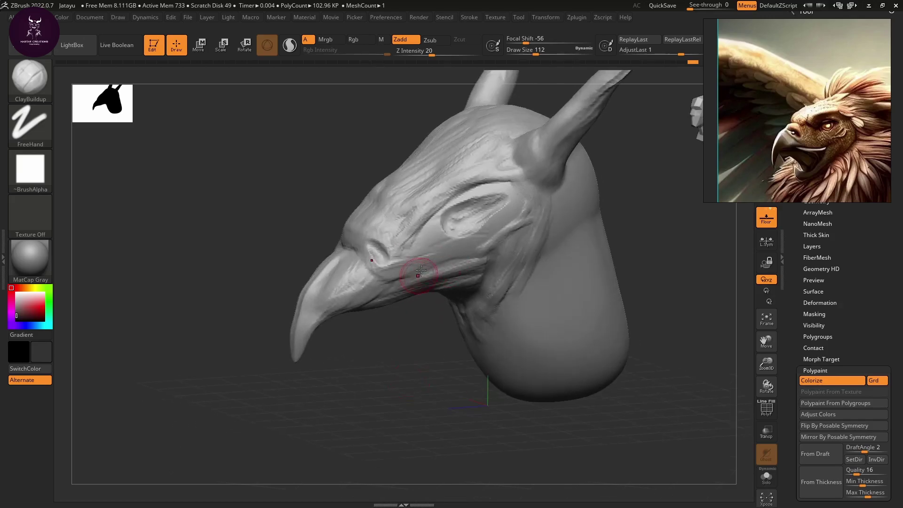
# Deepen the groove between the brow and the eye socket with ClayBuildup strokes toward the nostril.
pyautogui.moveTo(438, 229)
pyautogui.mouseDown()
pyautogui.moveTo(432, 221)
pyautogui.moveTo(444, 241)
pyautogui.moveTo(417, 242)
pyautogui.moveTo(433, 228)
pyautogui.moveTo(418, 247)
pyautogui.moveTo(433, 226)
pyautogui.moveTo(426, 214)
pyautogui.moveTo(437, 212)
pyautogui.mouseUp()
pyautogui.moveTo(358, 329); pyautogui.dragTo(353, 302)
pyautogui.moveTo(440, 196); pyautogui.dragTo(447, 188)
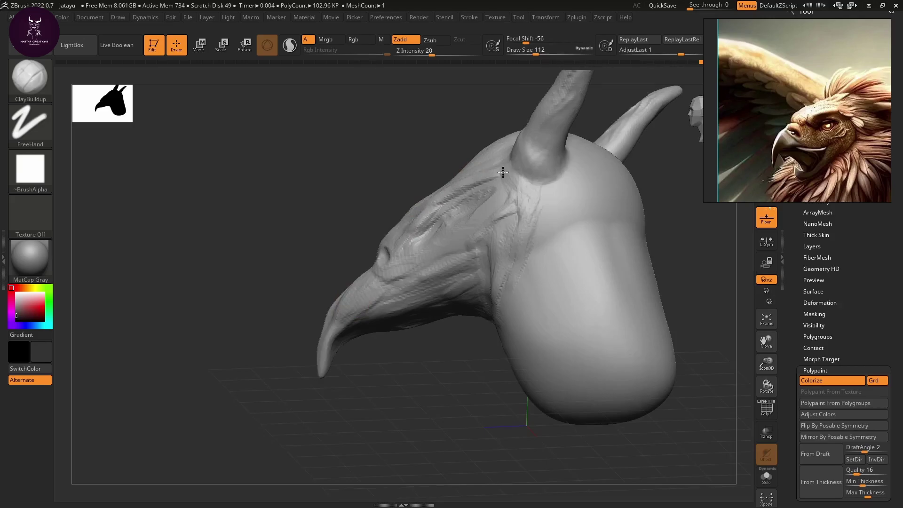
pyautogui.moveTo(440, 193); pyautogui.dragTo(398, 241)
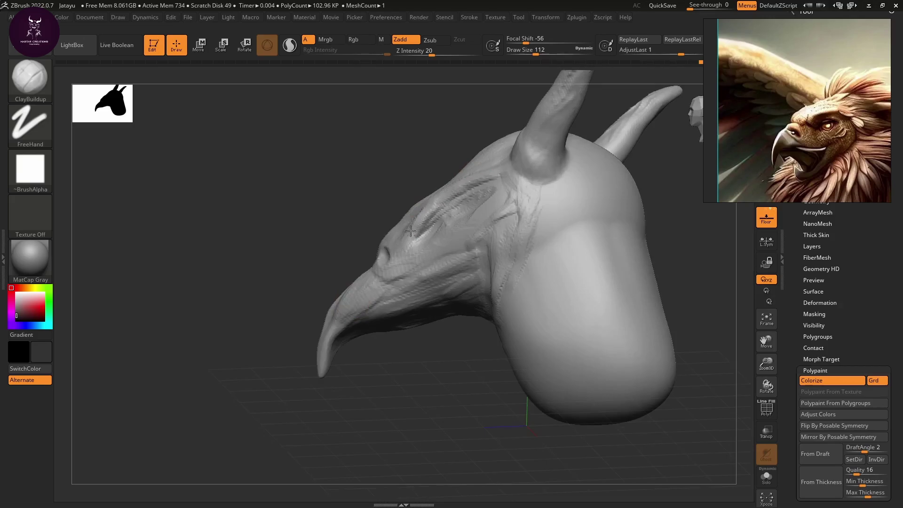
# Bring the black-and-white griffin engraving into view as reference and build a thick, overhanging brow ridge above each eye socket.
pyautogui.moveTo(321, 264); pyautogui.dragTo(419, 392)
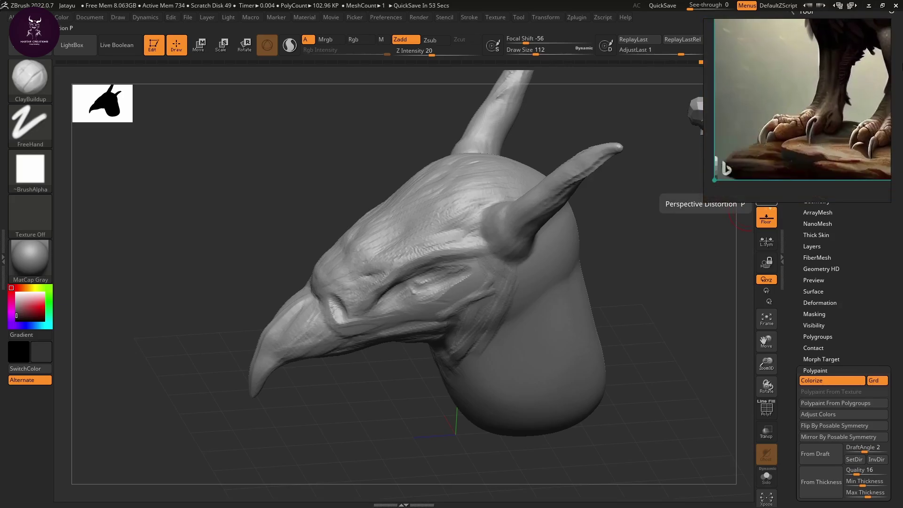
pyautogui.moveTo(857, 122); pyautogui.dragTo(870, 147)
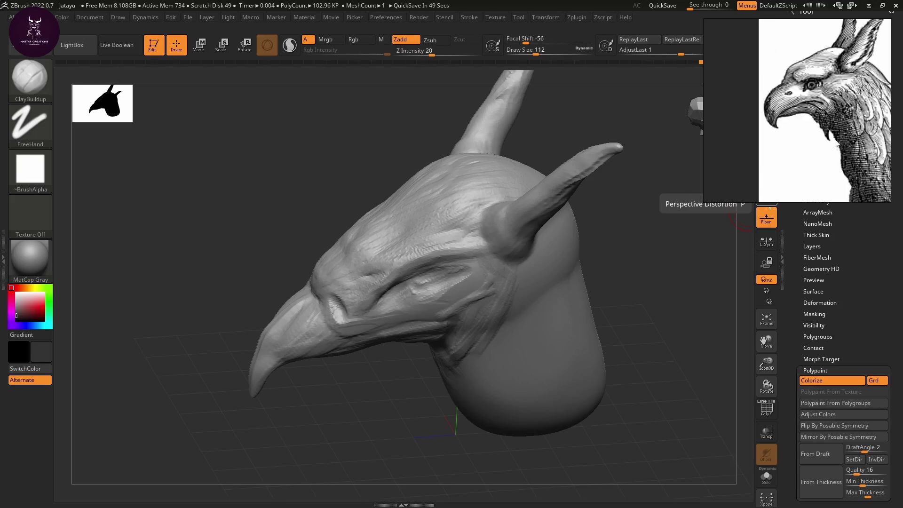
pyautogui.moveTo(375, 405)
pyautogui.mouseDown()
pyautogui.moveTo(396, 375)
pyautogui.moveTo(374, 362)
pyautogui.mouseUp()
pyautogui.moveTo(375, 274); pyautogui.dragTo(362, 286)
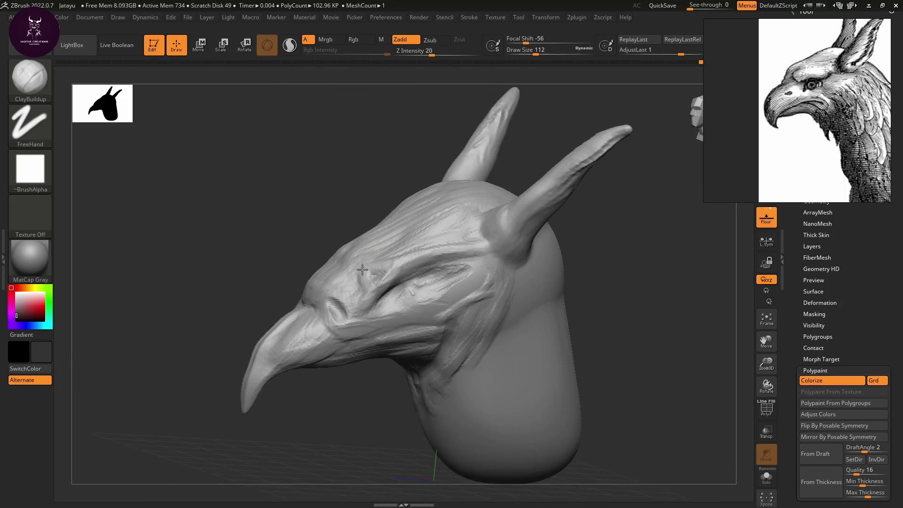
pyautogui.moveTo(378, 255)
pyautogui.mouseDown()
pyautogui.moveTo(386, 258)
pyautogui.moveTo(367, 276)
pyautogui.moveTo(463, 250)
pyautogui.moveTo(395, 268)
pyautogui.moveTo(471, 246)
pyautogui.moveTo(462, 241)
pyautogui.moveTo(470, 229)
pyautogui.moveTo(399, 269)
pyautogui.moveTo(466, 242)
pyautogui.moveTo(386, 278)
pyautogui.moveTo(466, 242)
pyautogui.moveTo(391, 276)
pyautogui.moveTo(462, 240)
pyautogui.moveTo(422, 246)
pyautogui.mouseUp()
pyautogui.moveTo(359, 274)
pyautogui.mouseDown()
pyautogui.moveTo(362, 264)
pyautogui.moveTo(355, 284)
pyautogui.moveTo(358, 275)
pyautogui.moveTo(374, 285)
pyautogui.moveTo(402, 265)
pyautogui.mouseUp()
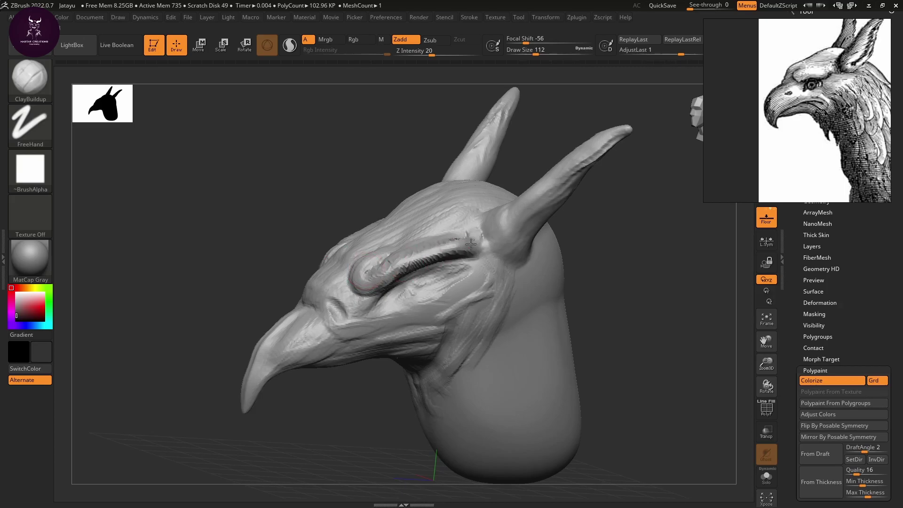
# Form a rounded eyeball mass inside each socket and add ClayBuildup lid folds around it.
pyautogui.moveTo(488, 268)
pyautogui.mouseDown()
pyautogui.moveTo(423, 296)
pyautogui.moveTo(435, 277)
pyautogui.moveTo(414, 288)
pyautogui.mouseUp()
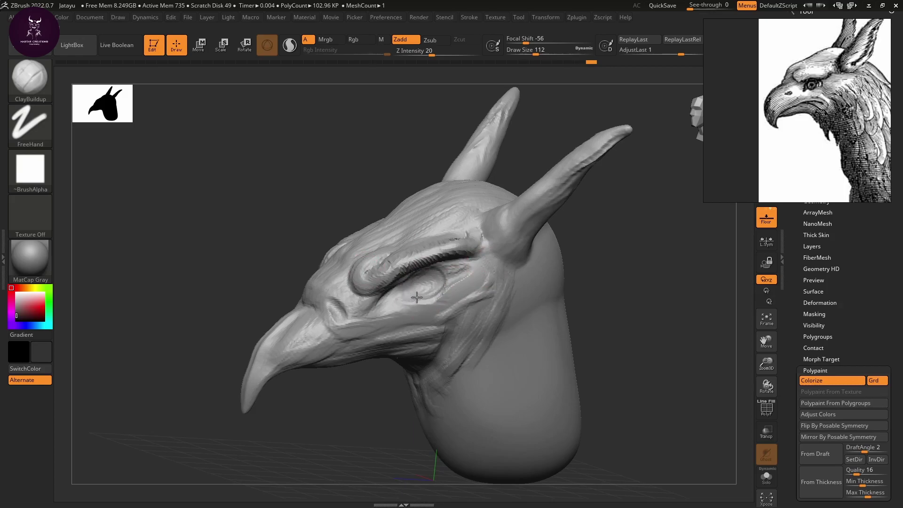
pyautogui.moveTo(434, 287); pyautogui.dragTo(378, 304)
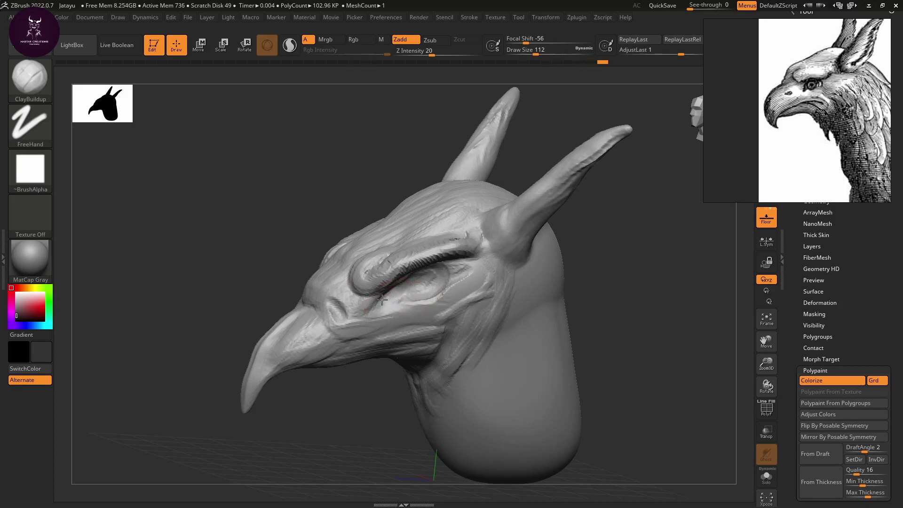
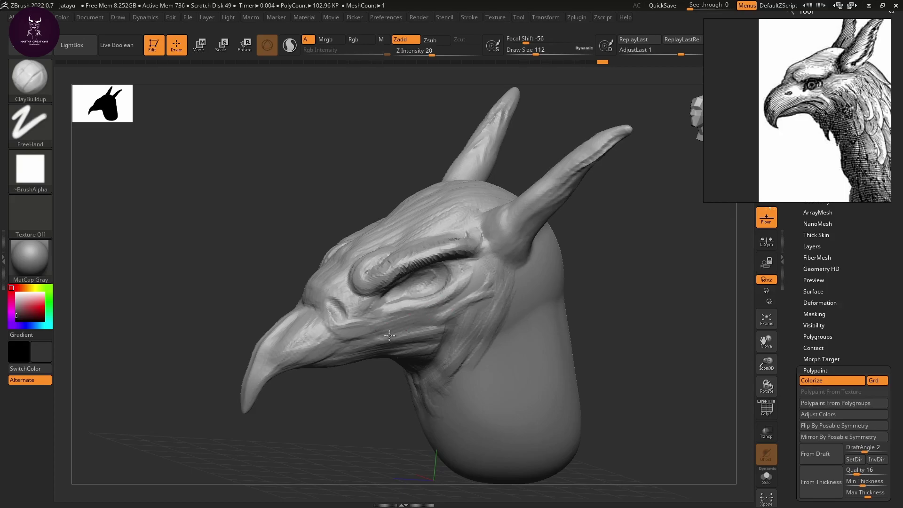
pyautogui.moveTo(485, 268); pyautogui.dragTo(477, 261)
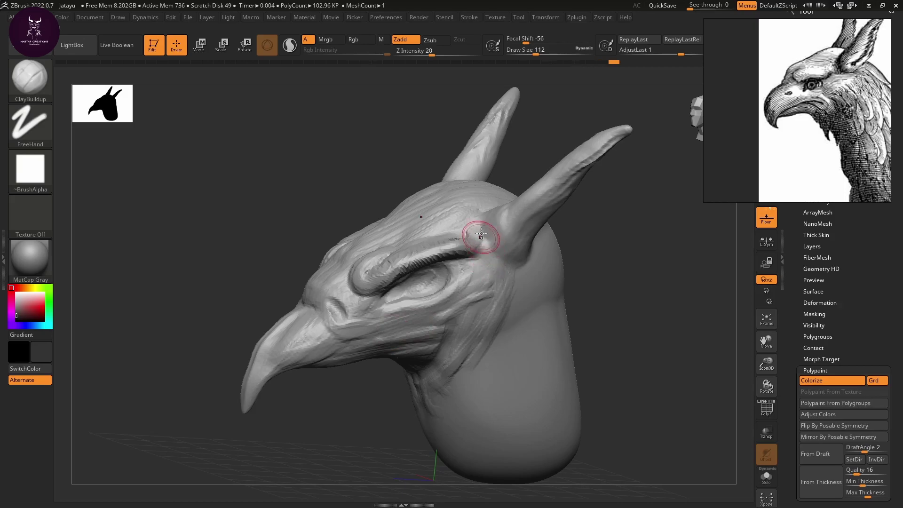
# Widen the lower half of the ears and stretch their tips back with the Move brush at draw size 217.49.
pyautogui.moveTo(681, 228)
pyautogui.mouseDown()
pyautogui.moveTo(600, 309)
pyautogui.moveTo(602, 282)
pyautogui.moveTo(439, 302)
pyautogui.moveTo(509, 299)
pyautogui.mouseUp()
pyautogui.press('b')
pyautogui.press('m')
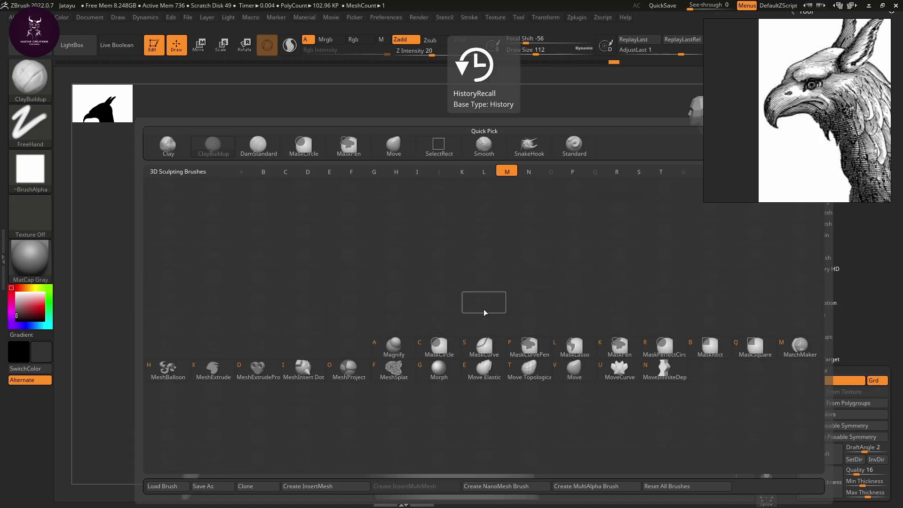
pyautogui.press('v')
pyautogui.moveTo(536, 280)
pyautogui.mouseDown()
pyautogui.moveTo(569, 273)
pyautogui.moveTo(555, 272)
pyautogui.mouseUp()
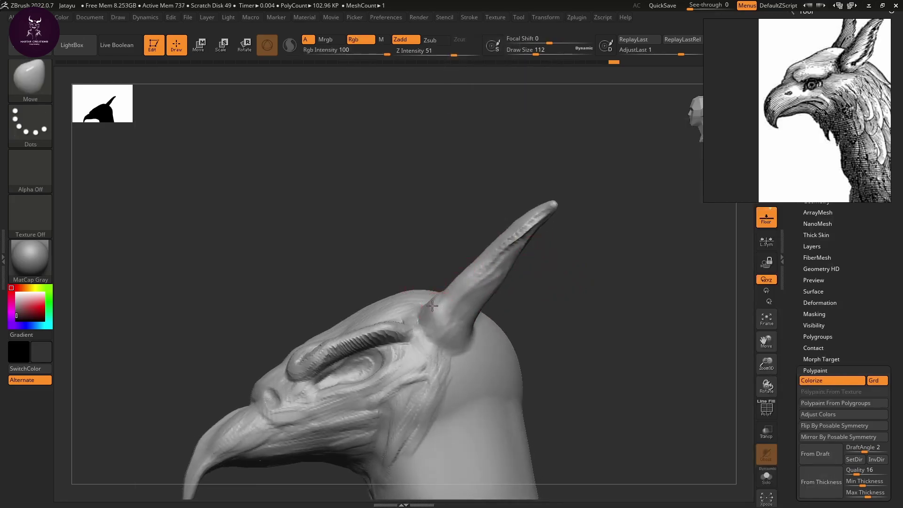
pyautogui.press('space')
pyautogui.moveTo(435, 311)
pyautogui.mouseDown()
pyautogui.moveTo(452, 296)
pyautogui.moveTo(440, 288)
pyautogui.moveTo(449, 293)
pyautogui.moveTo(476, 246)
pyautogui.moveTo(562, 196)
pyautogui.mouseUp()
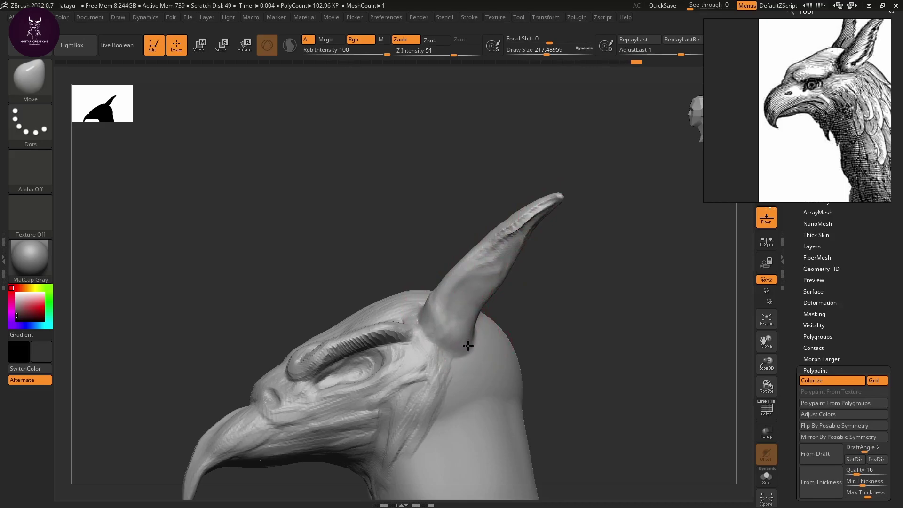
pyautogui.moveTo(494, 296)
pyautogui.mouseDown()
pyautogui.moveTo(500, 288)
pyautogui.moveTo(484, 319)
pyautogui.moveTo(489, 288)
pyautogui.moveTo(512, 278)
pyautogui.moveTo(534, 207)
pyautogui.moveTo(591, 177)
pyautogui.moveTo(573, 186)
pyautogui.moveTo(581, 241)
pyautogui.moveTo(557, 234)
pyautogui.mouseUp()
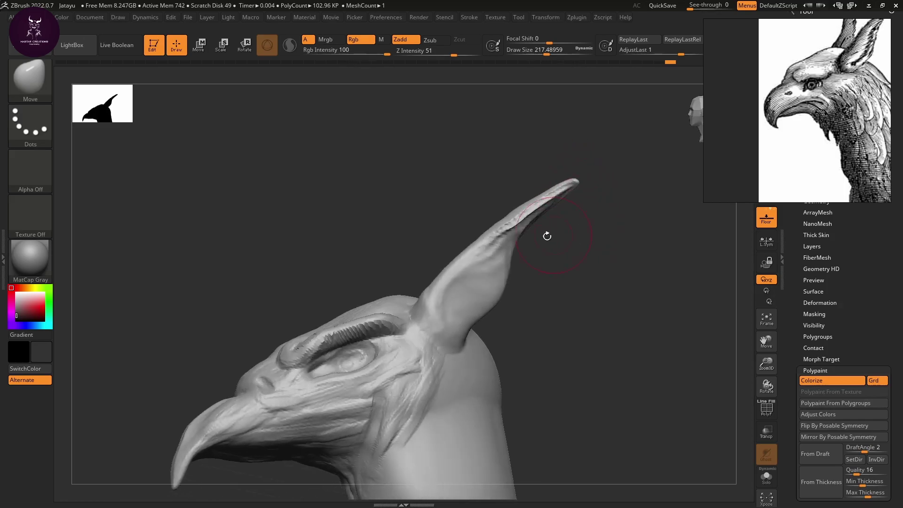
# Hollow out the inner ears from base toward tip with the ClayBuildup brush at draw size 62.01.
pyautogui.moveTo(483, 292); pyautogui.dragTo(544, 282, button='right')
pyautogui.press('b')
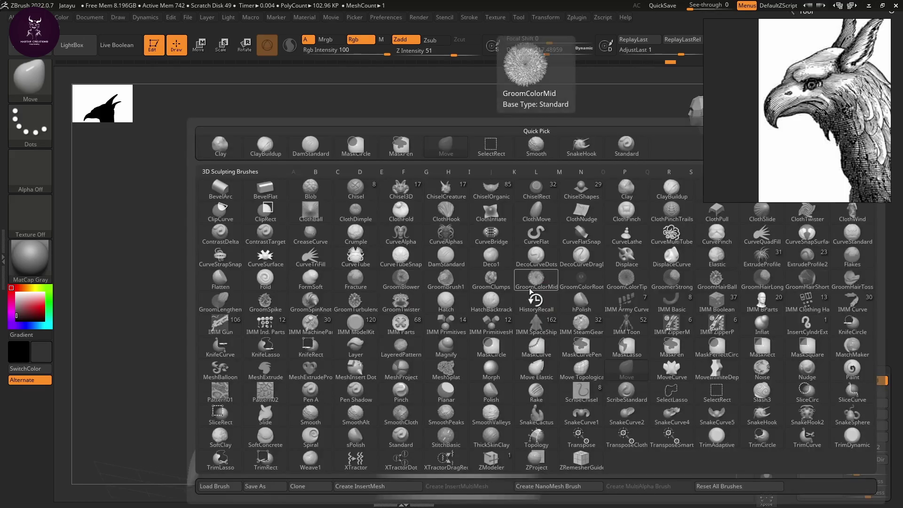
pyautogui.press('c')
pyautogui.press('b')
pyautogui.press('space')
pyautogui.moveTo(522, 275); pyautogui.dragTo(499, 275)
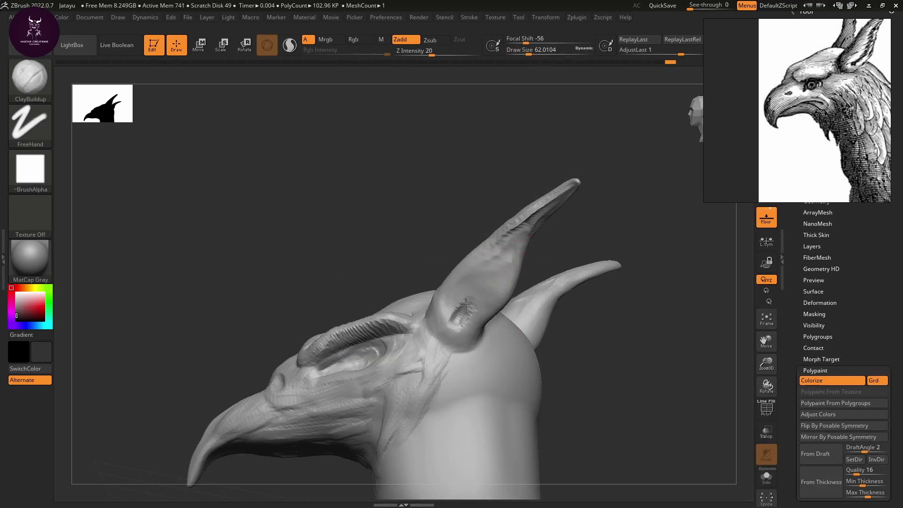
pyautogui.moveTo(479, 298)
pyautogui.mouseDown()
pyautogui.moveTo(470, 306)
pyautogui.moveTo(523, 234)
pyautogui.mouseUp()
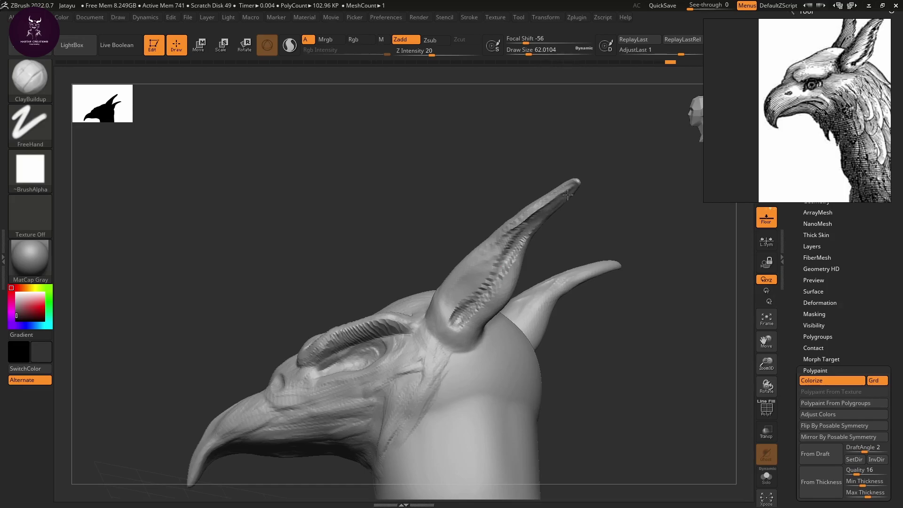
pyautogui.moveTo(479, 291); pyautogui.dragTo(549, 206)
pyautogui.moveTo(484, 291)
pyautogui.mouseDown()
pyautogui.moveTo(494, 278)
pyautogui.moveTo(461, 314)
pyautogui.moveTo(493, 264)
pyautogui.moveTo(459, 316)
pyautogui.mouseUp()
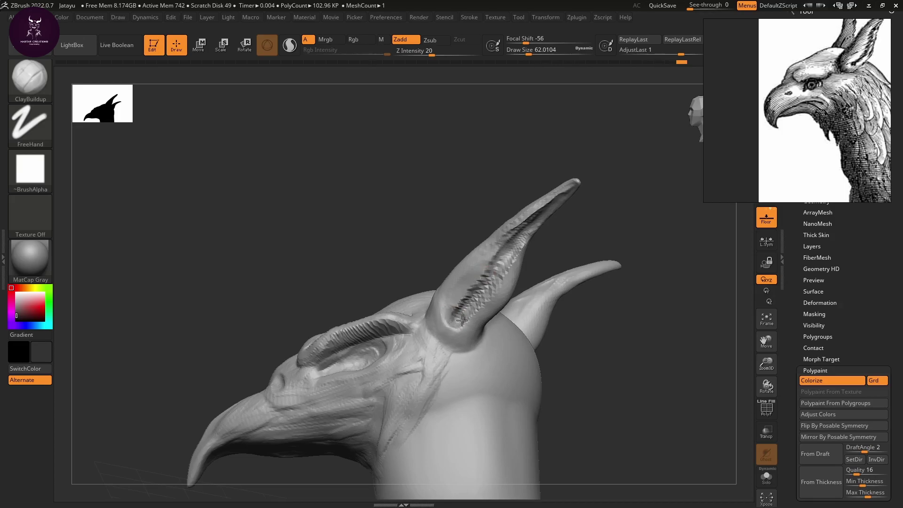
pyautogui.moveTo(593, 276); pyautogui.dragTo(463, 318)
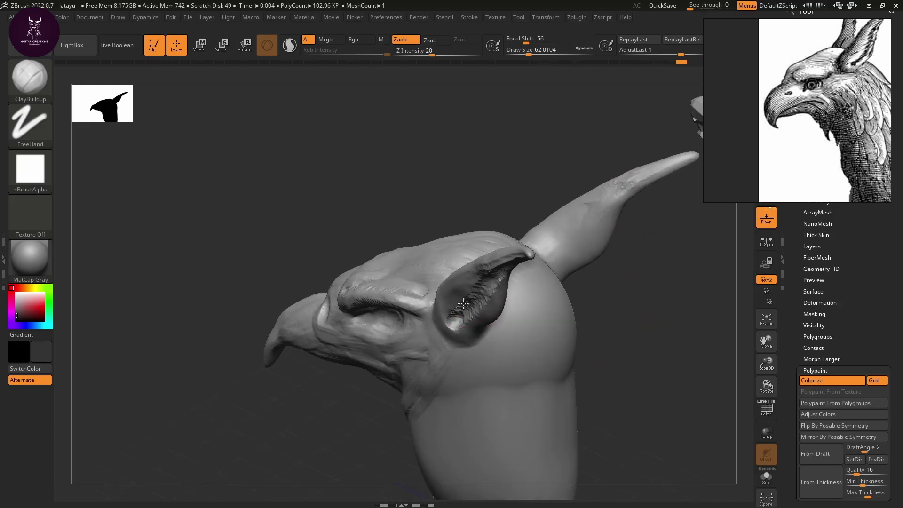
# Set the focal shift to -2 and the draw size to 250.75, and smooth the beak and brow surfaces.
pyautogui.moveTo(611, 309)
pyautogui.mouseDown()
pyautogui.moveTo(599, 316)
pyautogui.moveTo(650, 328)
pyautogui.moveTo(605, 318)
pyautogui.moveTo(591, 326)
pyautogui.moveTo(591, 368)
pyautogui.moveTo(701, 297)
pyautogui.moveTo(600, 316)
pyautogui.moveTo(655, 324)
pyautogui.moveTo(558, 301)
pyautogui.mouseUp()
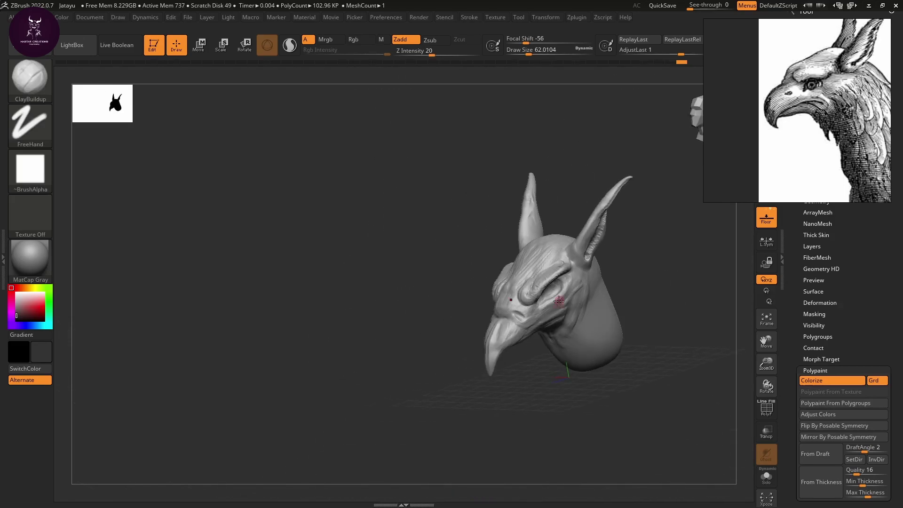
pyautogui.press('b')
pyautogui.press('space')
pyautogui.moveTo(530, 282); pyautogui.dragTo(541, 281)
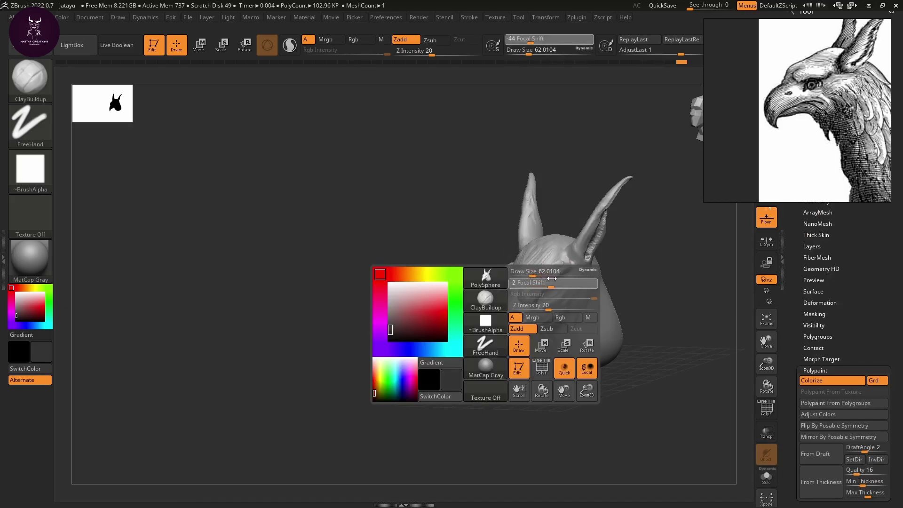
pyautogui.moveTo(553, 279); pyautogui.dragTo(562, 278)
pyautogui.press('space')
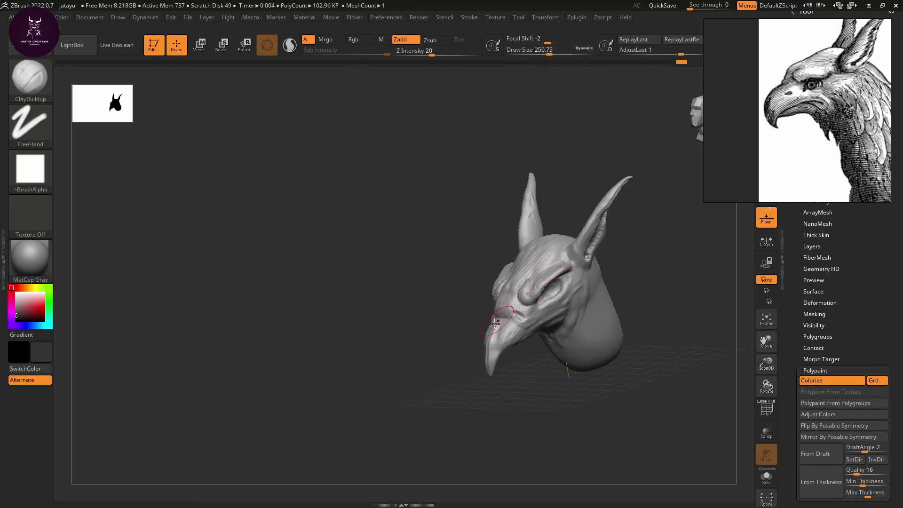
pyautogui.press('shift')
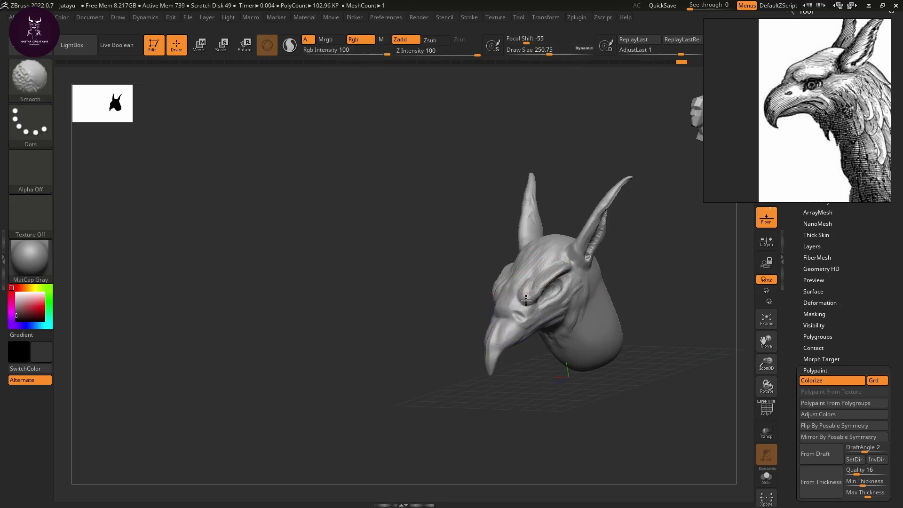
# Smooth the sculpted strokes on the creature's face, covering the area around the beak base, cheek and jaw.
pyautogui.keyDown('shift'); pyautogui.moveTo(527, 259); pyautogui.dragTo(533, 288); pyautogui.keyUp('shift')
pyautogui.keyDown('alt'); pyautogui.moveTo(536, 365); pyautogui.dragTo(580, 420); pyautogui.keyUp('alt')
pyautogui.keyDown('shift'); pyautogui.moveTo(568, 301); pyautogui.dragTo(591, 268); pyautogui.keyUp('shift')
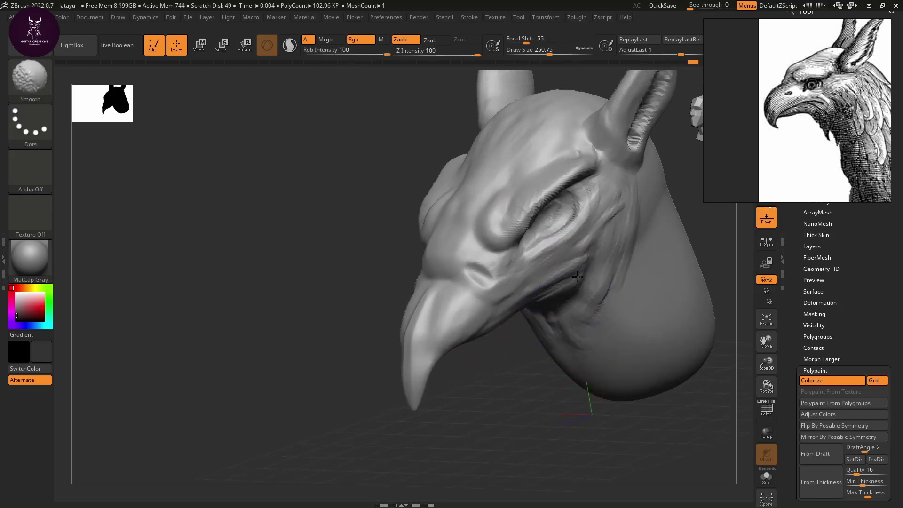
pyautogui.moveTo(499, 259)
pyautogui.keyDown('shift'); pyautogui.mouseDown()
pyautogui.moveTo(605, 272)
pyautogui.moveTo(539, 328)
pyautogui.mouseUp(); pyautogui.keyUp('shift')
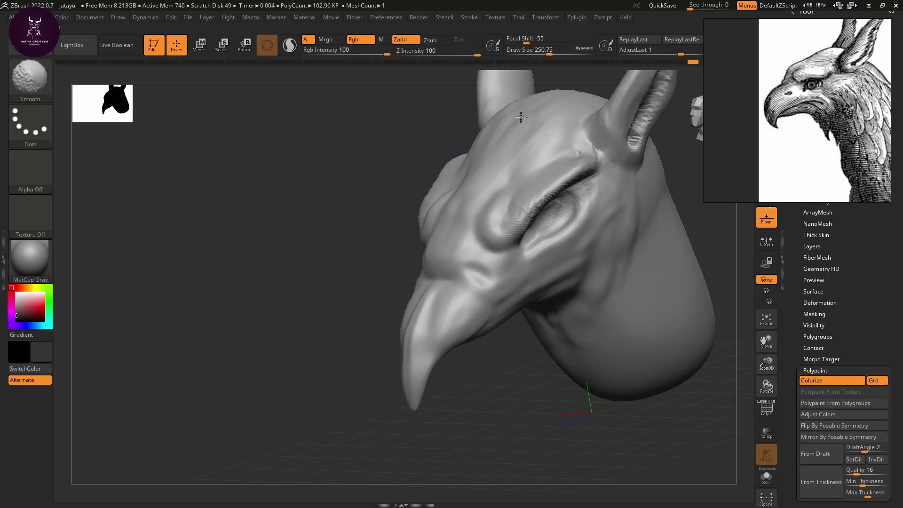
# Smooth the long pointed ears along their length, working from the base up to the tips.
pyautogui.moveTo(668, 245)
pyautogui.mouseDown()
pyautogui.moveTo(574, 306)
pyautogui.moveTo(593, 275)
pyautogui.moveTo(583, 275)
pyautogui.mouseUp()
pyautogui.moveTo(536, 242)
pyautogui.keyDown('shift'); pyautogui.mouseDown()
pyautogui.moveTo(527, 264)
pyautogui.moveTo(541, 240)
pyautogui.mouseUp(); pyautogui.keyUp('shift')
pyautogui.moveTo(555, 207)
pyautogui.keyDown('shift'); pyautogui.mouseDown()
pyautogui.moveTo(568, 183)
pyautogui.moveTo(541, 226)
pyautogui.moveTo(576, 143)
pyautogui.moveTo(532, 230)
pyautogui.moveTo(568, 140)
pyautogui.mouseUp(); pyautogui.keyUp('shift')
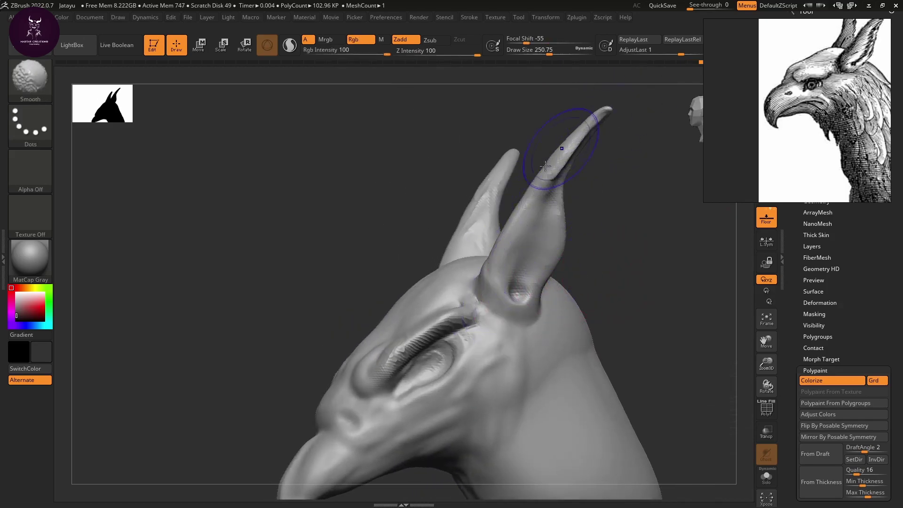
pyautogui.moveTo(629, 193)
pyautogui.mouseDown()
pyautogui.moveTo(579, 270)
pyautogui.moveTo(558, 199)
pyautogui.moveTo(676, 196)
pyautogui.mouseUp()
pyautogui.moveTo(584, 306); pyautogui.dragTo(512, 157)
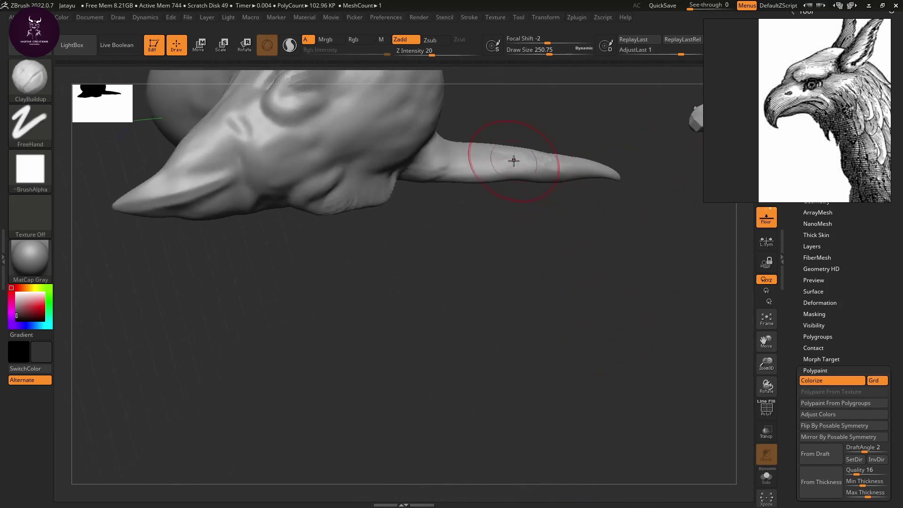
pyautogui.press('shift')
# Smooth the top of the head and the forehead around the bases of the ears.
pyautogui.moveTo(510, 256)
pyautogui.mouseDown()
pyautogui.moveTo(475, 175)
pyautogui.moveTo(529, 145)
pyautogui.mouseUp()
pyautogui.press('shift')
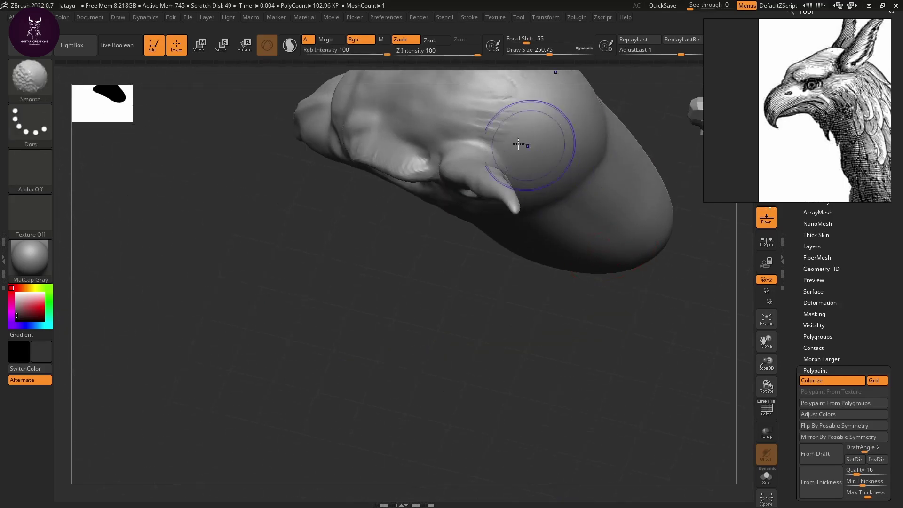
pyautogui.moveTo(510, 296)
pyautogui.mouseDown()
pyautogui.moveTo(492, 419)
pyautogui.moveTo(429, 190)
pyautogui.mouseUp()
pyautogui.press('shift')
pyautogui.moveTo(625, 222)
pyautogui.mouseDown()
pyautogui.moveTo(611, 211)
pyautogui.moveTo(636, 175)
pyautogui.moveTo(645, 232)
pyautogui.moveTo(659, 254)
pyautogui.moveTo(667, 221)
pyautogui.moveTo(681, 268)
pyautogui.moveTo(658, 257)
pyautogui.moveTo(667, 250)
pyautogui.mouseUp()
pyautogui.keyDown('shift'); pyautogui.moveTo(459, 196); pyautogui.dragTo(566, 188); pyautogui.keyUp('shift')
pyautogui.moveTo(504, 238)
pyautogui.mouseDown()
pyautogui.moveTo(489, 405)
pyautogui.moveTo(465, 367)
pyautogui.moveTo(461, 379)
pyautogui.mouseUp()
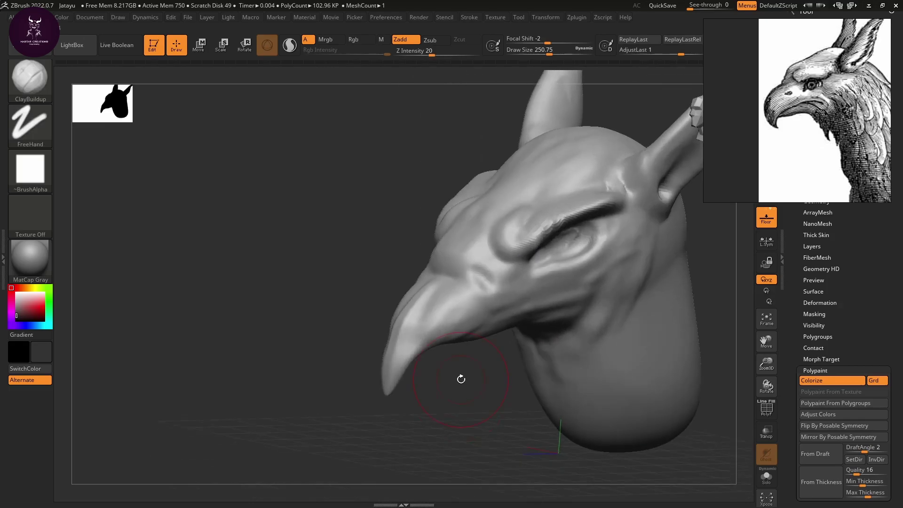
# Bring up the coloured griffin reference image and frame its open beak and eye for close study.
pyautogui.moveTo(494, 253)
pyautogui.mouseDown()
pyautogui.moveTo(485, 261)
pyautogui.moveTo(490, 250)
pyautogui.mouseUp()
pyautogui.press('b')
pyautogui.press('d')
pyautogui.press('s')
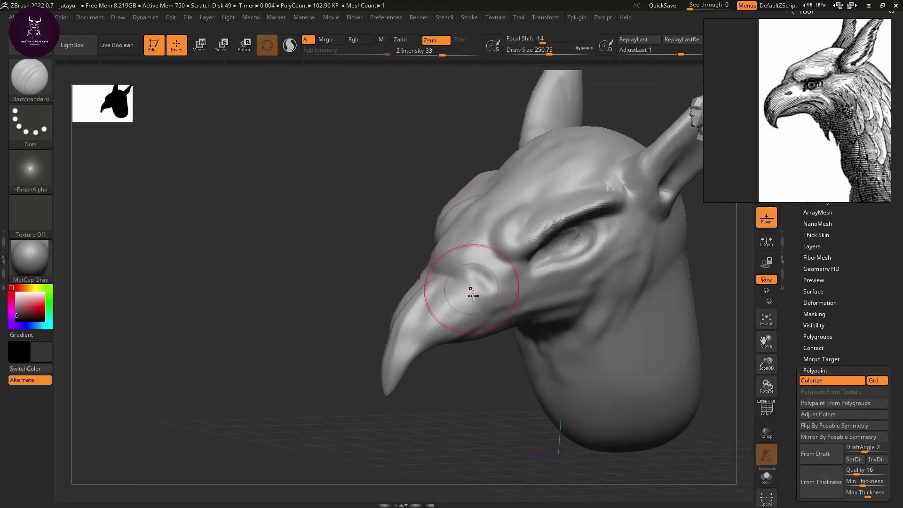
pyautogui.scroll(-5, 819, 163)
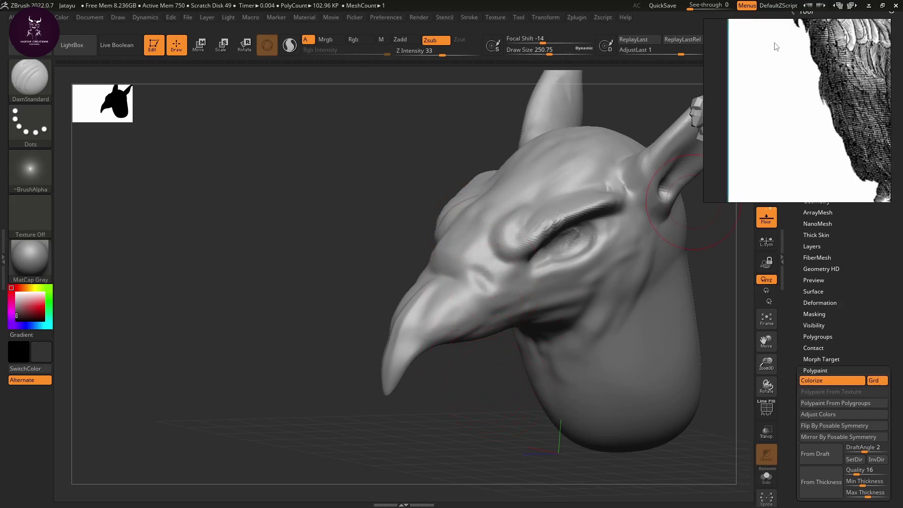
pyautogui.scroll(-3, 843, 139)
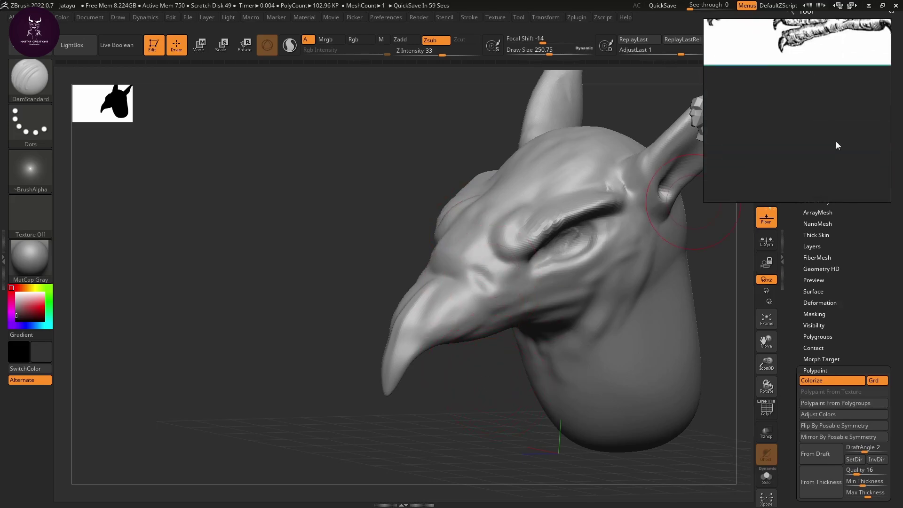
pyautogui.scroll(-5, 832, 97)
pyautogui.doubleClick(850, 170)
pyautogui.scroll(4, 730, 92)
pyautogui.moveTo(764, 84); pyautogui.dragTo(848, 108, button='middle')
pyautogui.scroll(2, 849, 144)
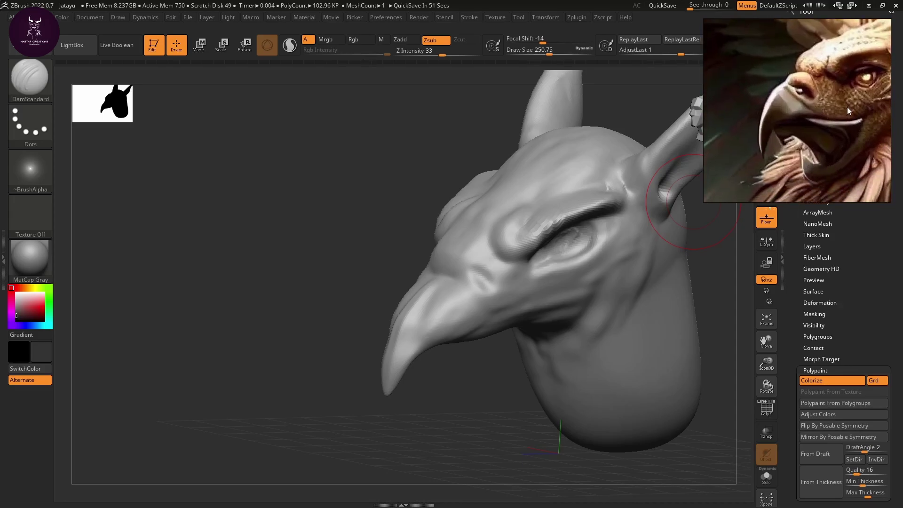
# Reshape the beak with the Move brush, slimming it and pulling its tip into a narrower hook.
pyautogui.moveTo(401, 381)
pyautogui.mouseDown()
pyautogui.moveTo(697, 315)
pyautogui.moveTo(677, 290)
pyautogui.moveTo(656, 292)
pyautogui.moveTo(673, 266)
pyautogui.mouseUp()
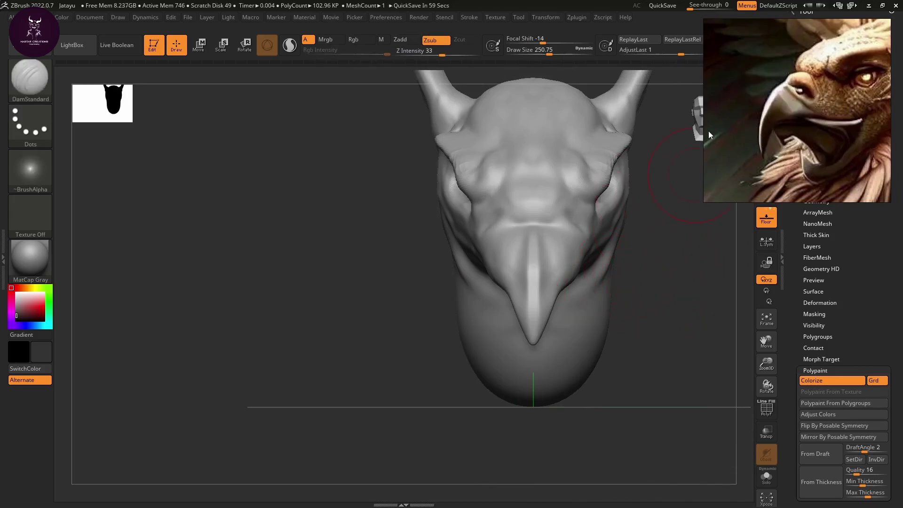
pyautogui.moveTo(717, 291); pyautogui.dragTo(603, 302)
pyautogui.press('b')
pyautogui.press('m')
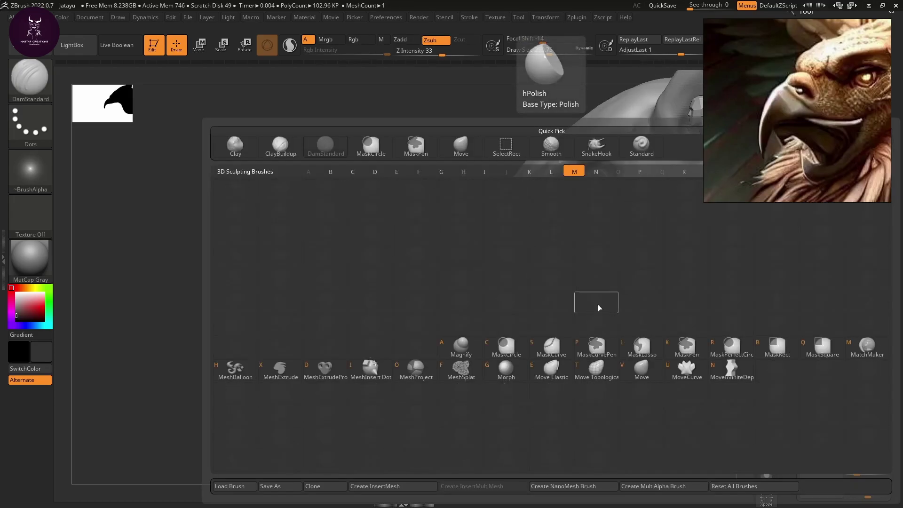
pyautogui.press('v')
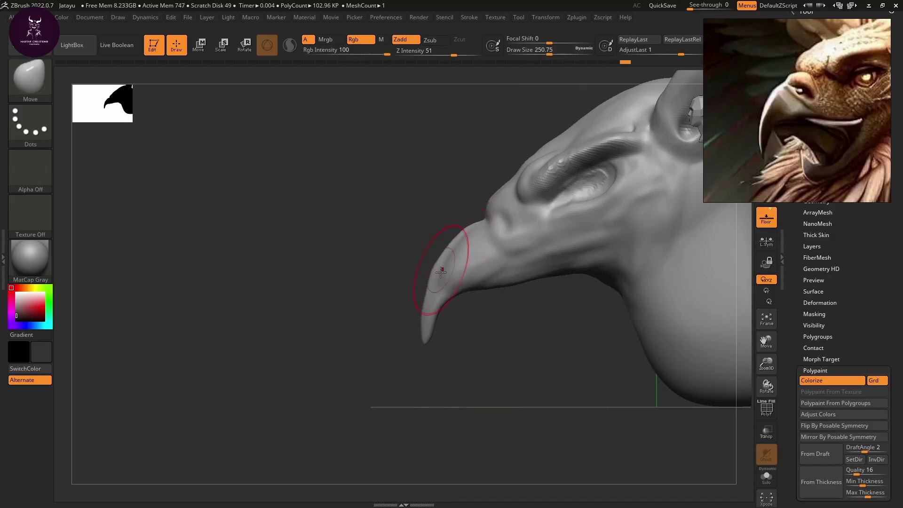
pyautogui.moveTo(460, 325); pyautogui.dragTo(524, 343)
pyautogui.moveTo(462, 254)
pyautogui.mouseDown()
pyautogui.moveTo(459, 236)
pyautogui.moveTo(469, 251)
pyautogui.moveTo(436, 288)
pyautogui.mouseUp()
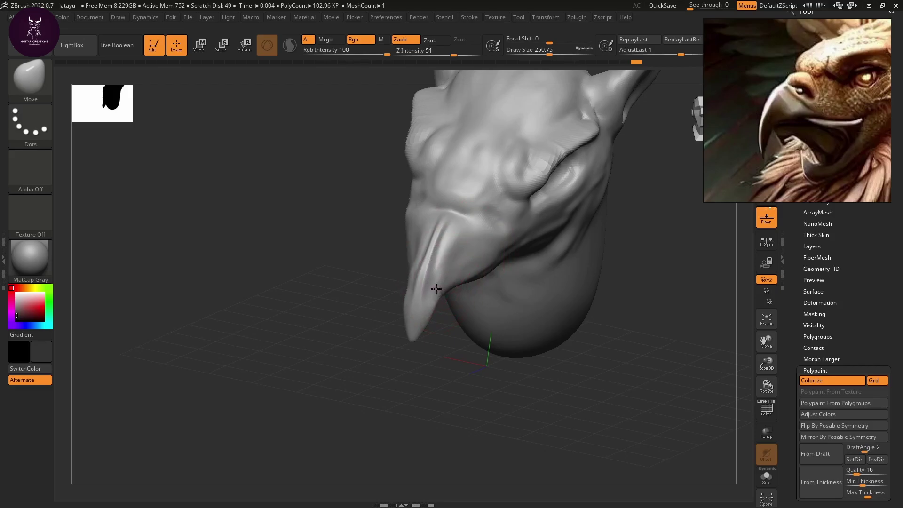
pyautogui.moveTo(427, 328)
pyautogui.mouseDown(button='right')
pyautogui.moveTo(449, 347)
pyautogui.moveTo(566, 292)
pyautogui.moveTo(500, 328)
pyautogui.moveTo(519, 315)
pyautogui.mouseUp(button='right')
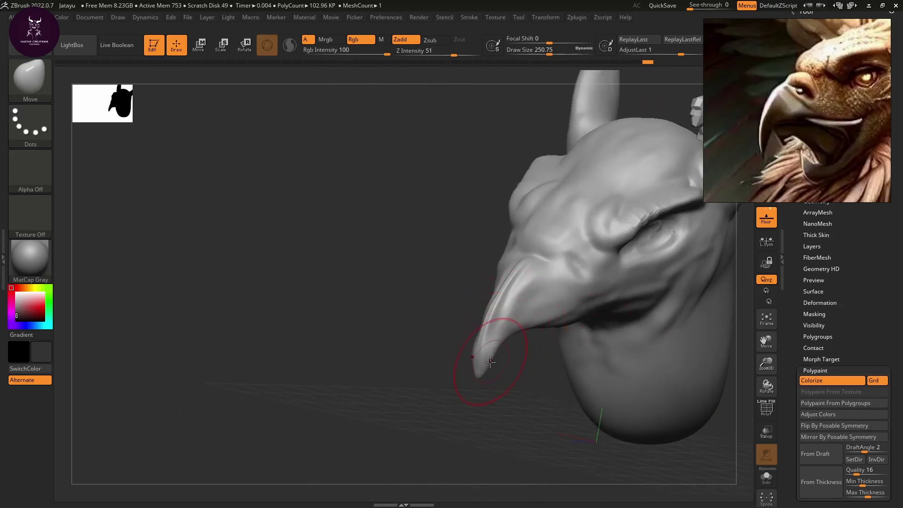
pyautogui.moveTo(480, 374); pyautogui.dragTo(482, 366)
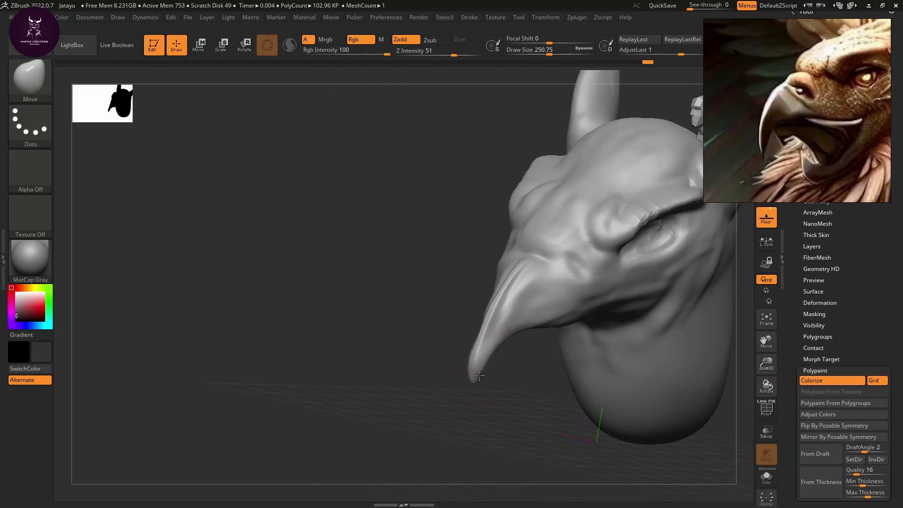
# Enlarge the Move brush to a draw size of about 657 and narrow the face symmetrically around the eyes and beak base.
pyautogui.keyDown('shift'); pyautogui.moveTo(582, 392); pyautogui.dragTo(639, 298, button='right'); pyautogui.keyUp('shift')
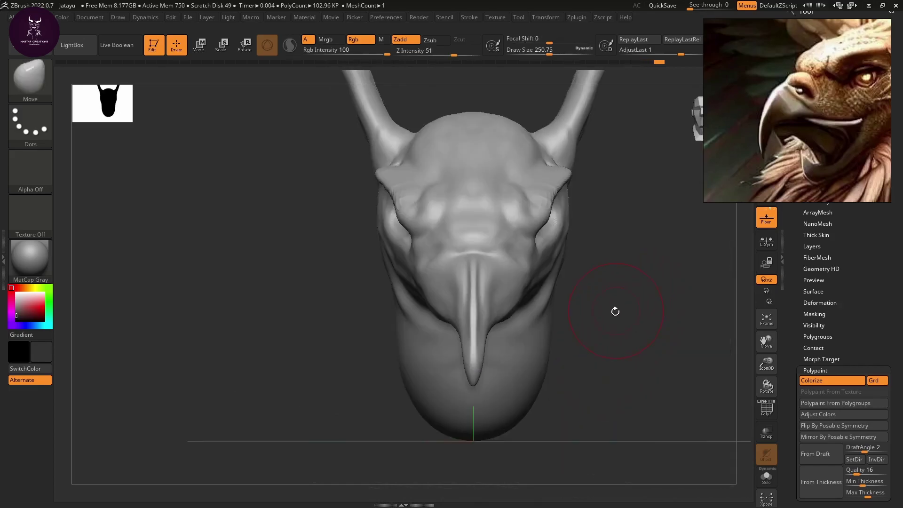
pyautogui.press('space')
pyautogui.moveTo(609, 318); pyautogui.dragTo(633, 321)
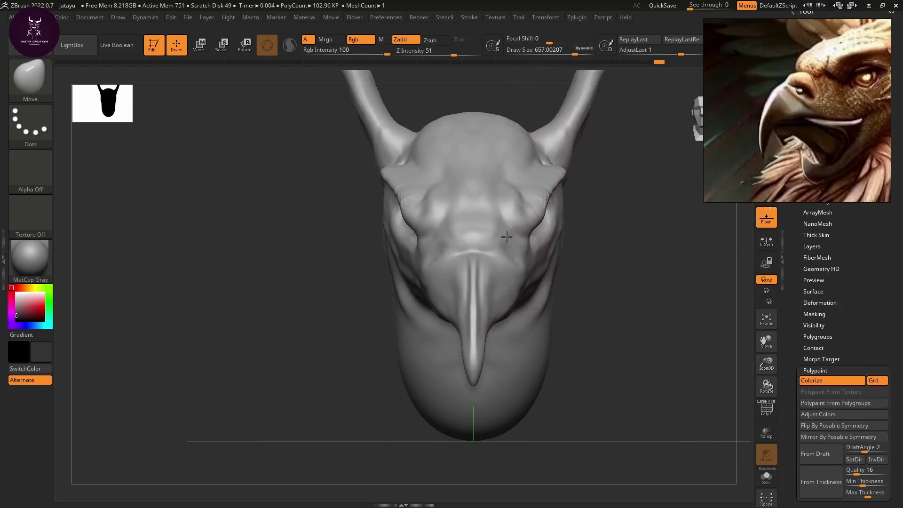
pyautogui.moveTo(498, 254); pyautogui.dragTo(494, 262)
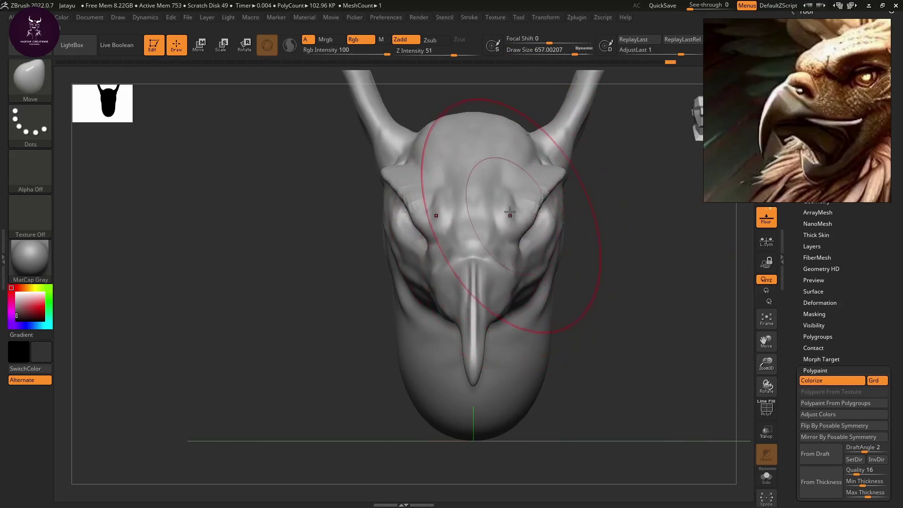
pyautogui.moveTo(484, 151)
pyautogui.mouseDown()
pyautogui.moveTo(499, 153)
pyautogui.moveTo(477, 140)
pyautogui.mouseUp()
pyautogui.moveTo(521, 287); pyautogui.dragTo(485, 333)
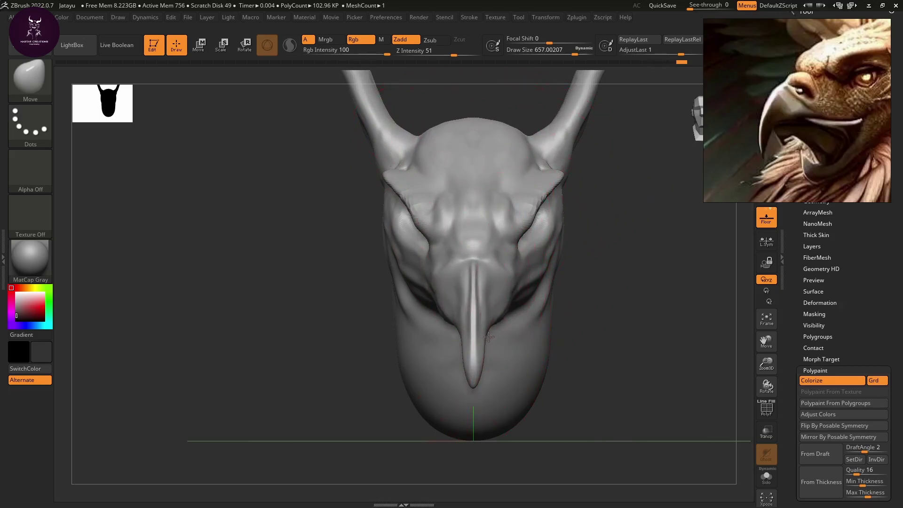
# Adjust the underside of the jaw with the large Move brush, lowering it between the beak and the throat.
pyautogui.moveTo(437, 343)
pyautogui.mouseDown(button='right')
pyautogui.moveTo(503, 333)
pyautogui.moveTo(496, 338)
pyautogui.mouseUp(button='right')
pyautogui.moveTo(534, 393)
pyautogui.mouseDown(button='right')
pyautogui.moveTo(510, 386)
pyautogui.moveTo(500, 395)
pyautogui.moveTo(526, 410)
pyautogui.moveTo(516, 429)
pyautogui.moveTo(534, 427)
pyautogui.moveTo(464, 362)
pyautogui.mouseUp(button='right')
pyautogui.moveTo(701, 292); pyautogui.dragTo(651, 258, button='right')
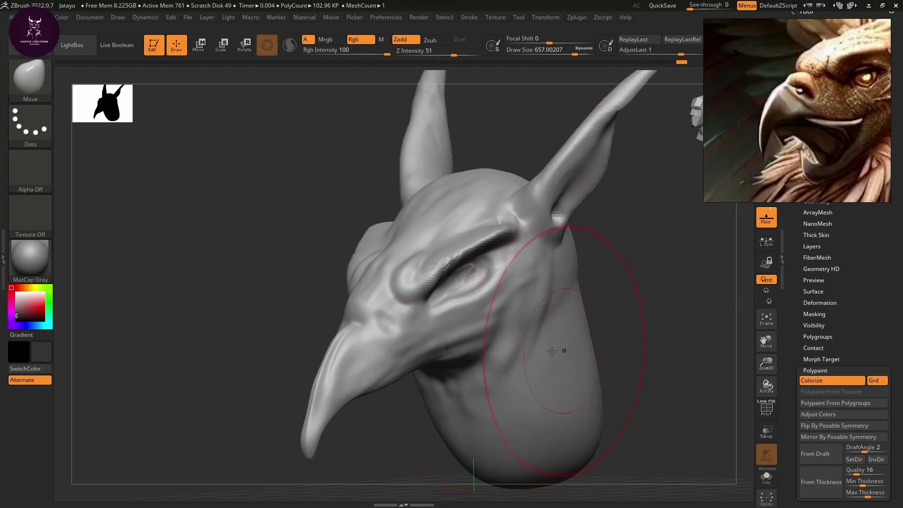
pyautogui.moveTo(414, 427); pyautogui.dragTo(487, 373, button='right')
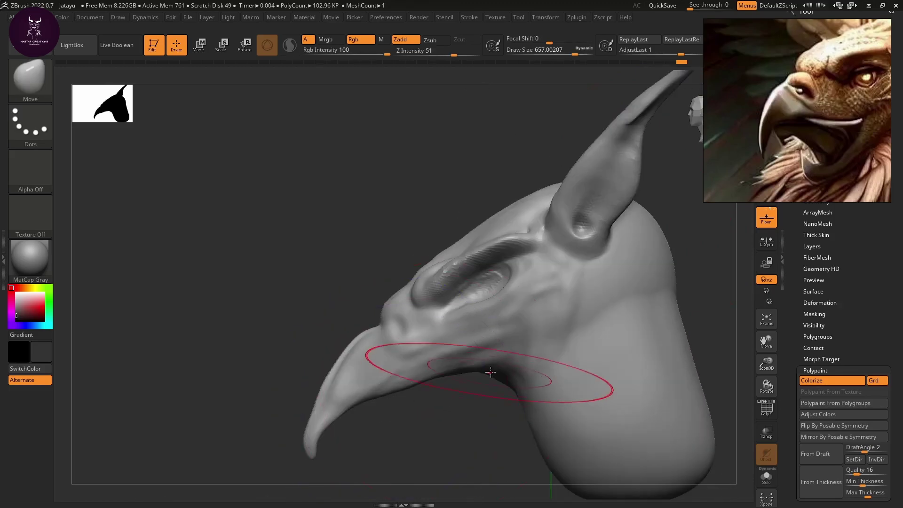
pyautogui.hotkey('ctrl', 'z')
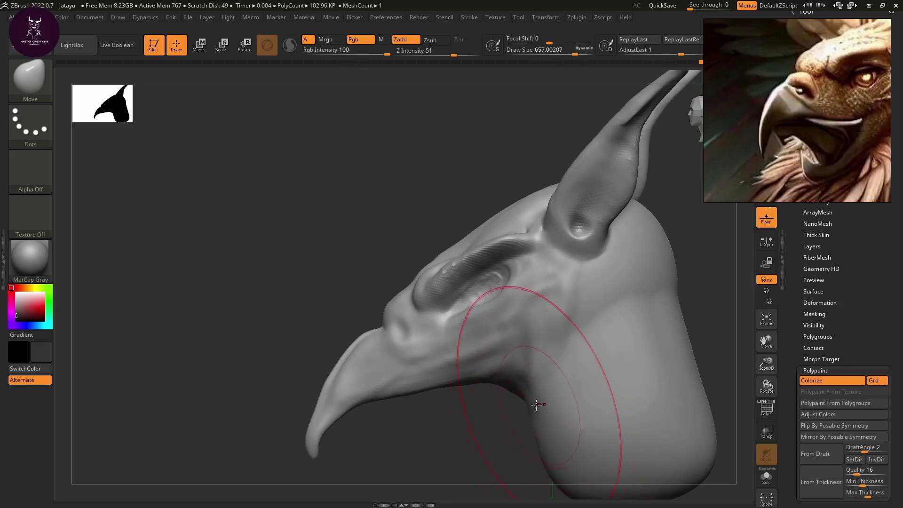
# Carve and sharpen the ridge and tip of the beak using the DamStandard brush at a draw size of about 56.
pyautogui.moveTo(536, 383)
pyautogui.mouseDown()
pyautogui.moveTo(468, 417)
pyautogui.moveTo(492, 453)
pyautogui.moveTo(583, 416)
pyautogui.moveTo(679, 334)
pyautogui.moveTo(677, 324)
pyautogui.moveTo(632, 323)
pyautogui.mouseUp()
pyautogui.press('b')
pyautogui.press('d')
pyautogui.press('s')
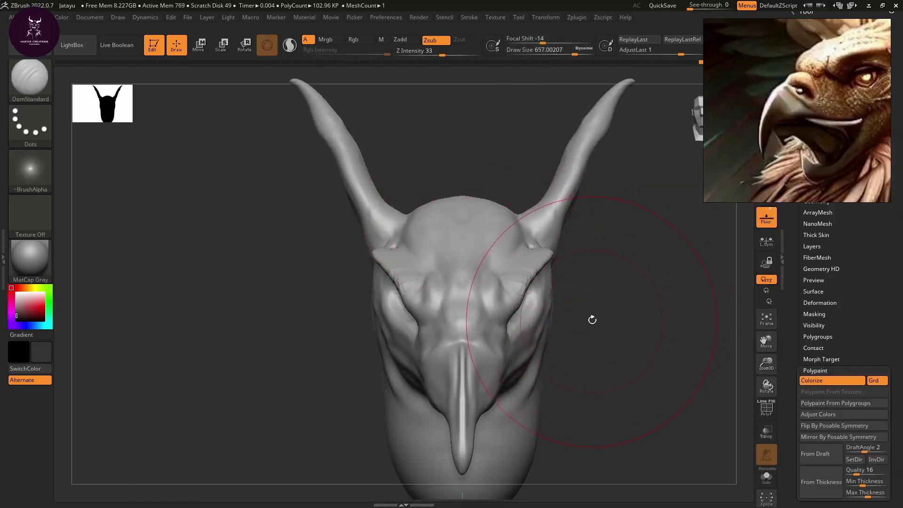
pyautogui.press('space')
pyautogui.moveTo(591, 317); pyautogui.dragTo(561, 318)
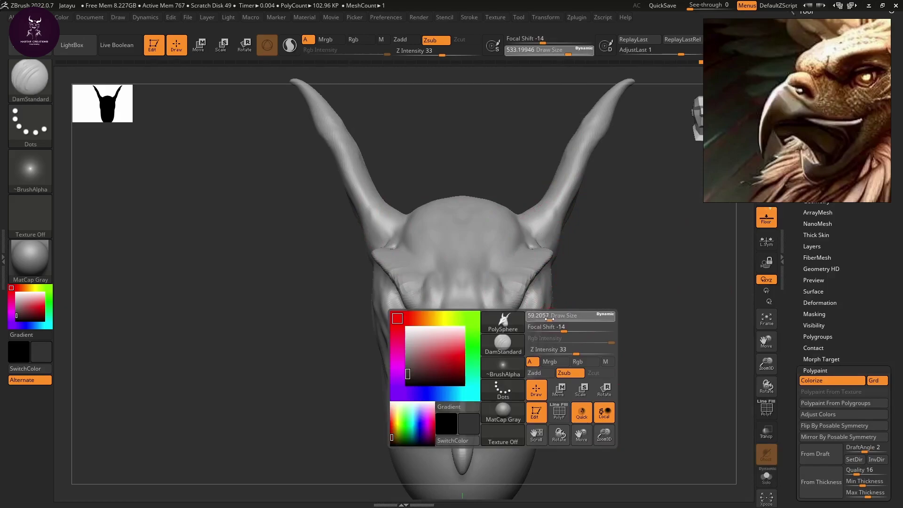
pyautogui.moveTo(631, 313); pyautogui.dragTo(460, 334)
pyautogui.moveTo(439, 426)
pyautogui.mouseDown()
pyautogui.moveTo(500, 375)
pyautogui.moveTo(446, 405)
pyautogui.moveTo(443, 421)
pyautogui.moveTo(400, 304)
pyautogui.mouseUp()
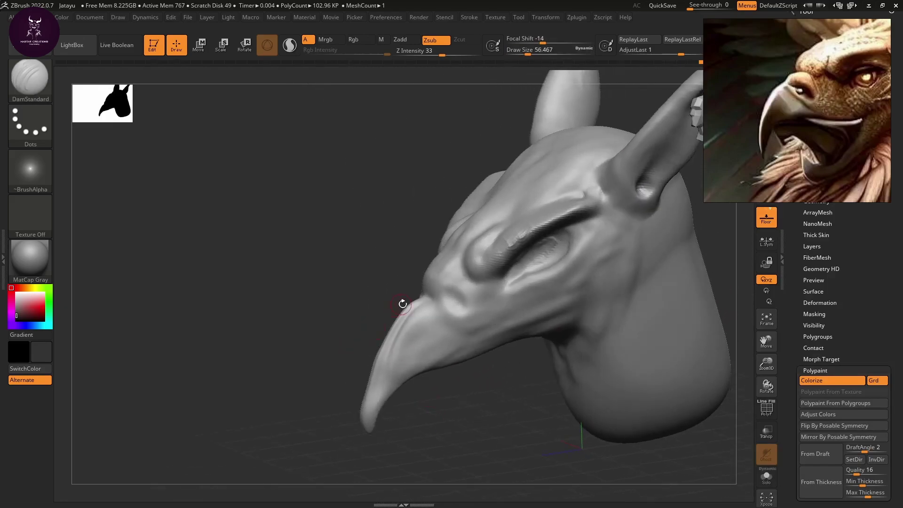
pyautogui.moveTo(349, 357)
pyautogui.mouseDown()
pyautogui.moveTo(362, 363)
pyautogui.moveTo(411, 306)
pyautogui.mouseUp()
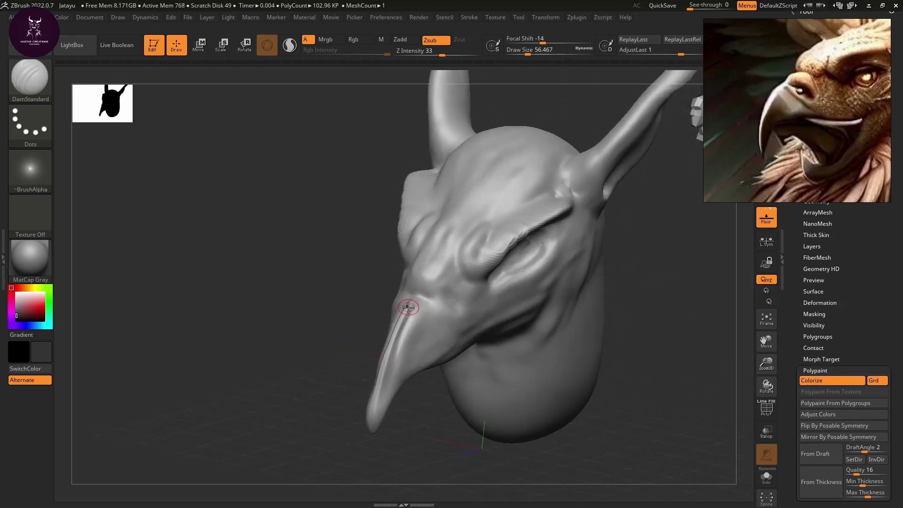
pyautogui.press('shift')
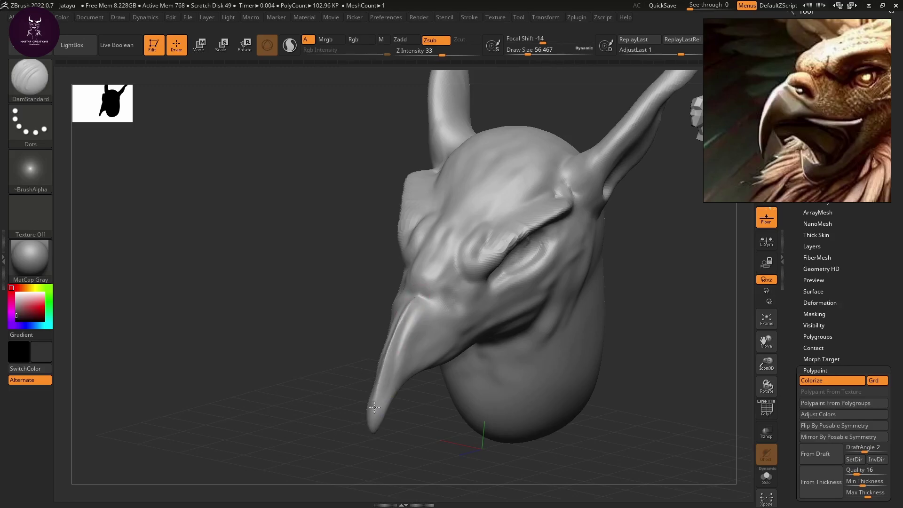
pyautogui.moveTo(372, 451); pyautogui.dragTo(392, 381)
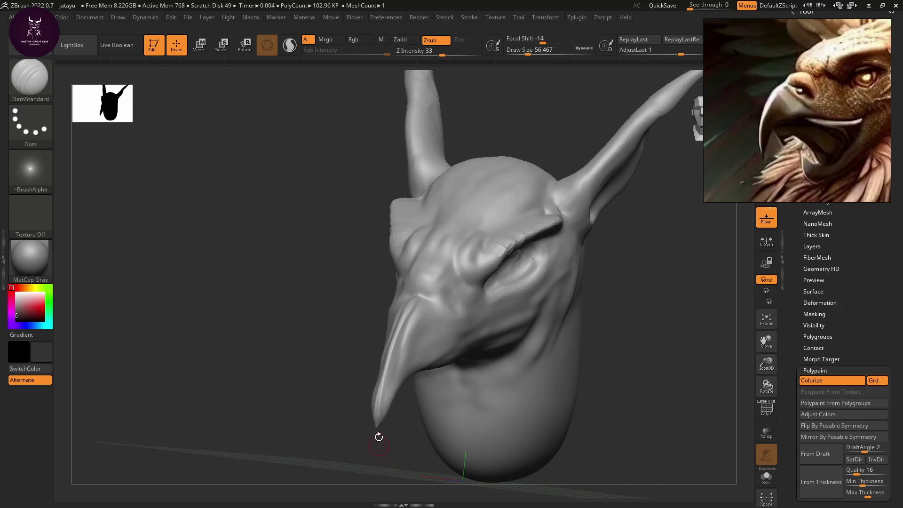
pyautogui.moveTo(395, 420)
pyautogui.mouseDown()
pyautogui.moveTo(434, 413)
pyautogui.moveTo(413, 329)
pyautogui.moveTo(415, 361)
pyautogui.moveTo(360, 384)
pyautogui.mouseUp()
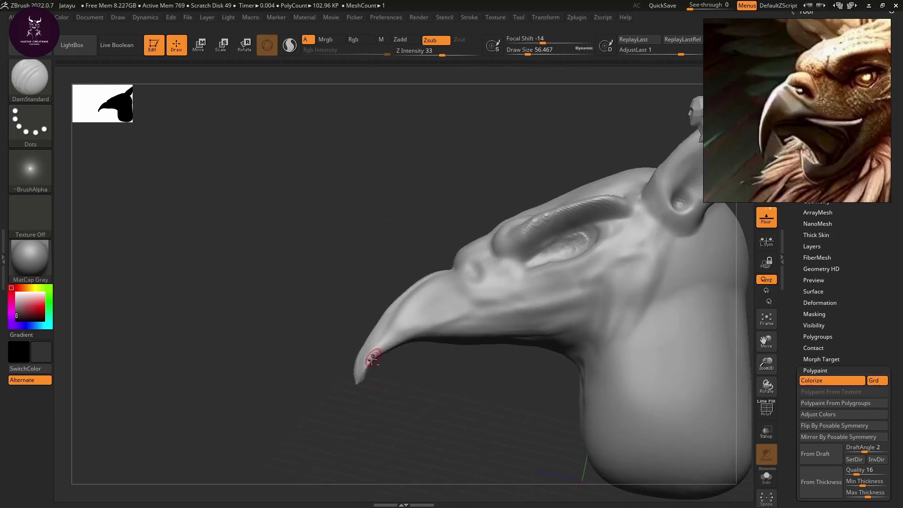
# Carve the mouth line with DamStandard from the beak tip along the side of the beak back into the cheek.
pyautogui.moveTo(372, 362); pyautogui.dragTo(412, 334)
pyautogui.moveTo(460, 383)
pyautogui.mouseDown()
pyautogui.moveTo(461, 393)
pyautogui.moveTo(498, 376)
pyautogui.moveTo(456, 376)
pyautogui.mouseUp()
pyautogui.moveTo(367, 352); pyautogui.dragTo(449, 332)
pyautogui.moveTo(433, 365); pyautogui.dragTo(431, 405)
pyautogui.moveTo(418, 334); pyautogui.dragTo(484, 311)
pyautogui.moveTo(422, 332); pyautogui.dragTo(565, 295)
pyautogui.moveTo(512, 302); pyautogui.dragTo(556, 295)
pyautogui.moveTo(504, 304); pyautogui.dragTo(577, 286)
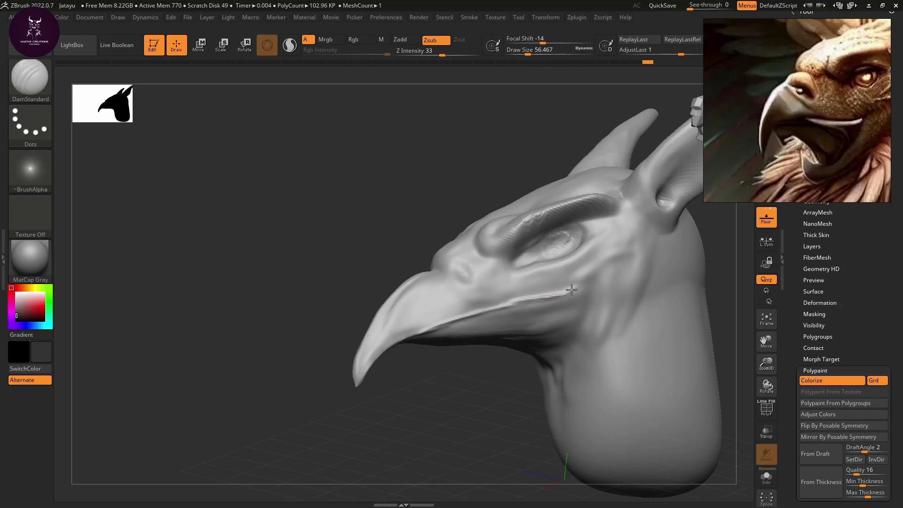
# Carve the crease where the beak meets the face, running from the top of the beak below the nostril to the mouth line.
pyautogui.moveTo(447, 373); pyautogui.dragTo(447, 297)
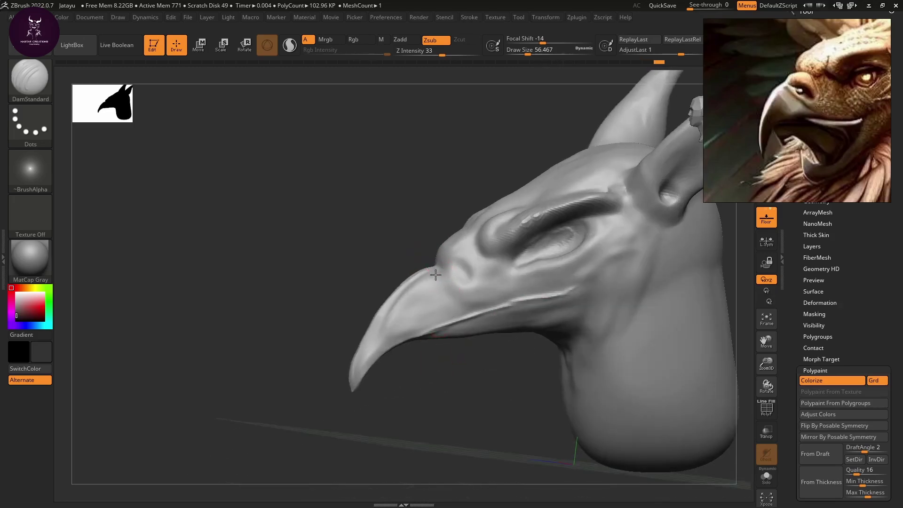
pyautogui.press('ctrl')
pyautogui.moveTo(459, 298); pyautogui.dragTo(485, 308)
pyautogui.moveTo(470, 377); pyautogui.dragTo(440, 384)
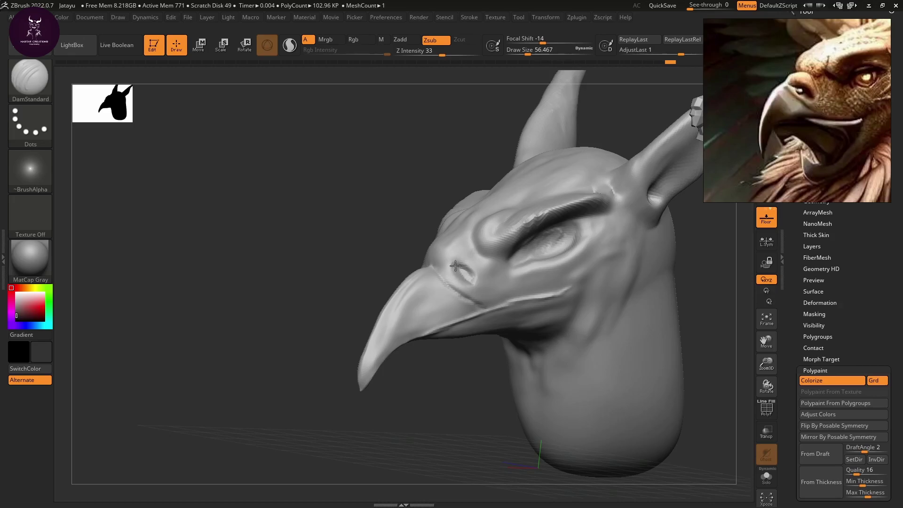
# Undo the last stroke and recarve a wrinkle across the nose bridge between the brows with DamStandard.
pyautogui.moveTo(456, 357)
pyautogui.mouseDown()
pyautogui.moveTo(451, 449)
pyautogui.moveTo(444, 428)
pyautogui.mouseUp()
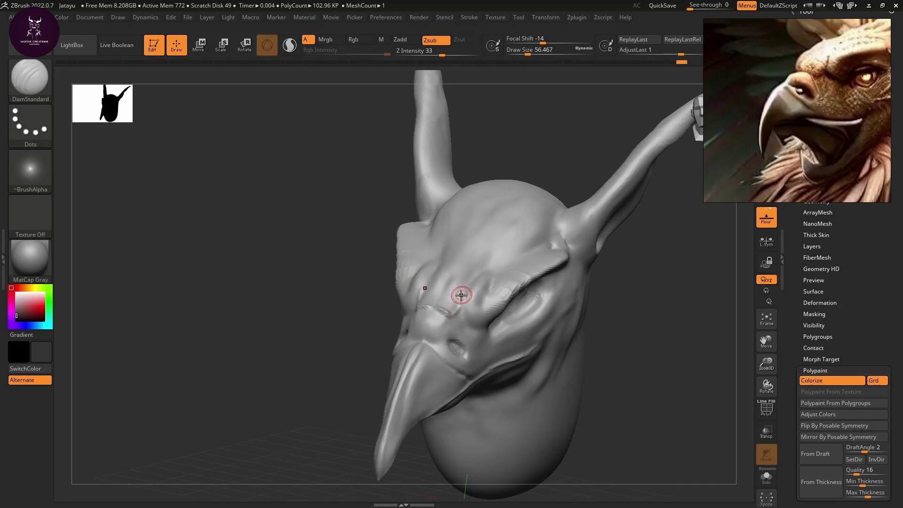
pyautogui.press('ctrl')
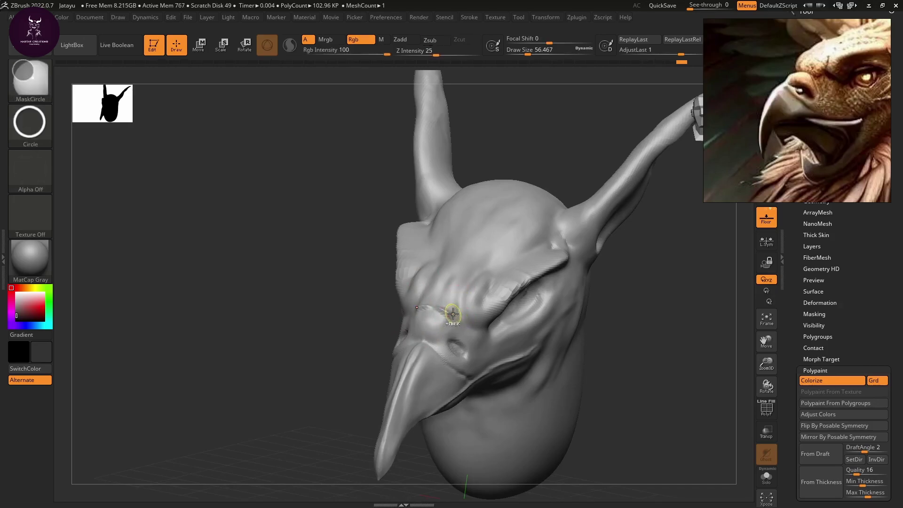
pyautogui.hotkey('ctrl', 'z')
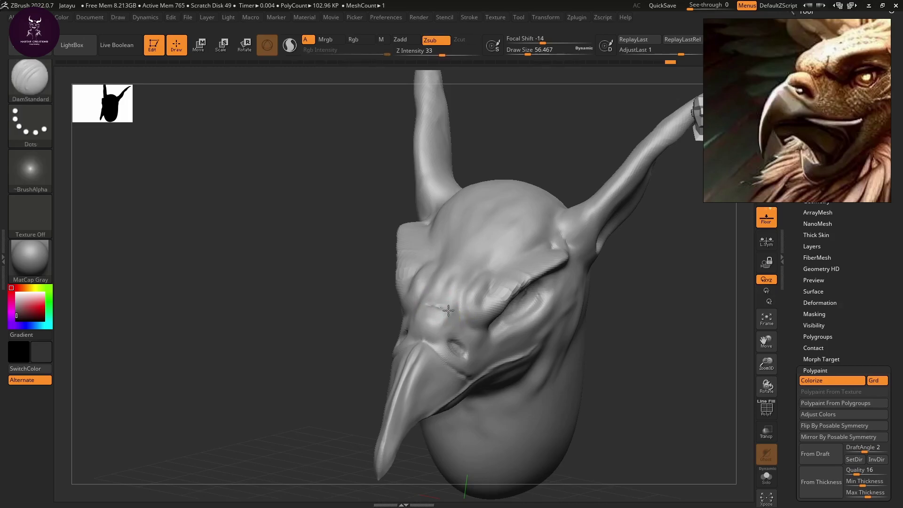
pyautogui.moveTo(438, 308); pyautogui.dragTo(449, 310)
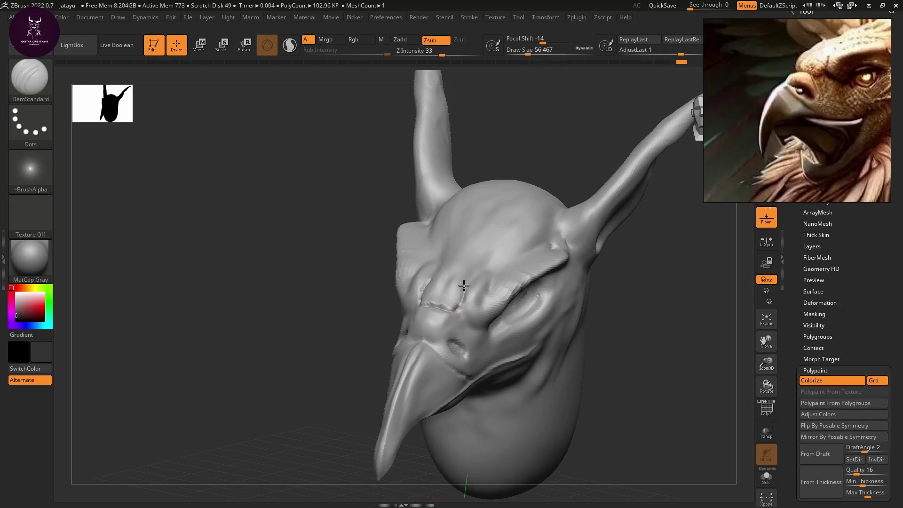
# Sharpen the upper eyelid crease, the inner eye corner and the lower eyelid line with DamStandard.
pyautogui.moveTo(346, 314)
pyautogui.mouseDown()
pyautogui.moveTo(315, 312)
pyautogui.moveTo(456, 304)
pyautogui.moveTo(467, 321)
pyautogui.moveTo(458, 314)
pyautogui.moveTo(498, 324)
pyautogui.mouseUp()
pyautogui.moveTo(320, 230)
pyautogui.mouseDown()
pyautogui.moveTo(278, 254)
pyautogui.moveTo(349, 269)
pyautogui.mouseUp()
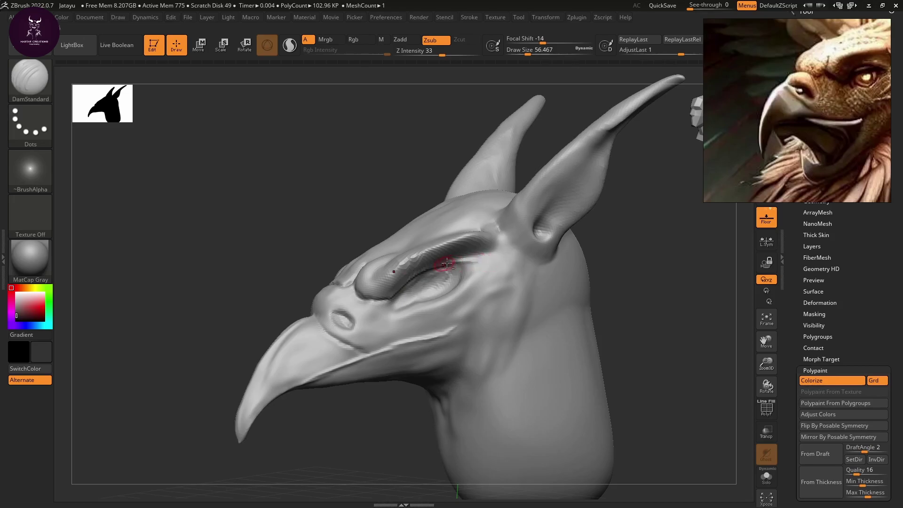
pyautogui.moveTo(414, 258)
pyautogui.mouseDown()
pyautogui.moveTo(423, 273)
pyautogui.moveTo(484, 258)
pyautogui.moveTo(392, 299)
pyautogui.mouseUp()
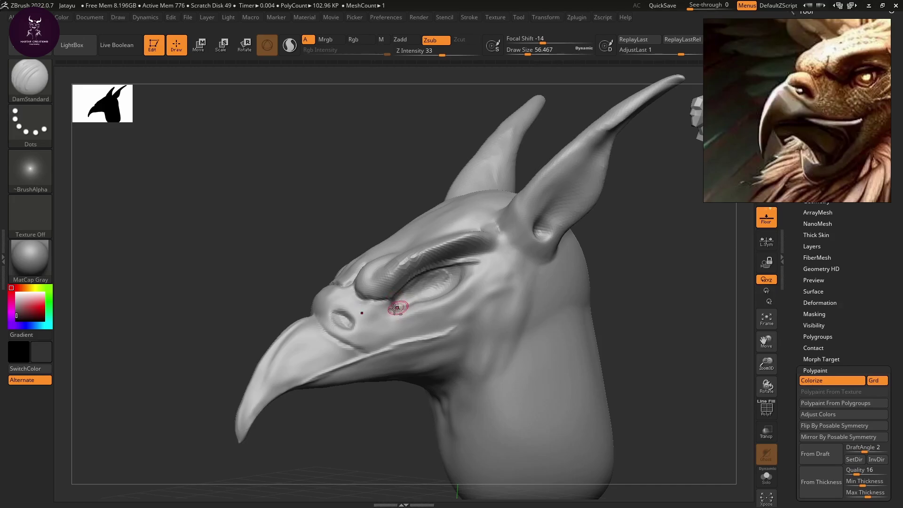
pyautogui.moveTo(403, 347); pyautogui.dragTo(410, 325, button='right')
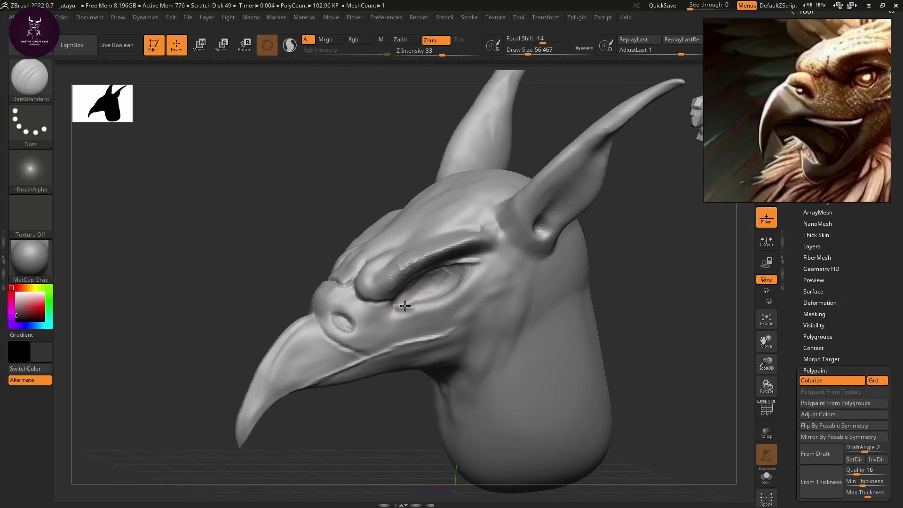
pyautogui.moveTo(394, 306)
pyautogui.mouseDown()
pyautogui.moveTo(454, 294)
pyautogui.moveTo(457, 282)
pyautogui.mouseUp()
pyautogui.moveTo(439, 295); pyautogui.dragTo(421, 300)
# Carve a line along the upper edge of the brow ridge from its inner end back towards the ear.
pyautogui.moveTo(386, 412)
pyautogui.mouseDown()
pyautogui.moveTo(321, 417)
pyautogui.moveTo(312, 405)
pyautogui.mouseUp()
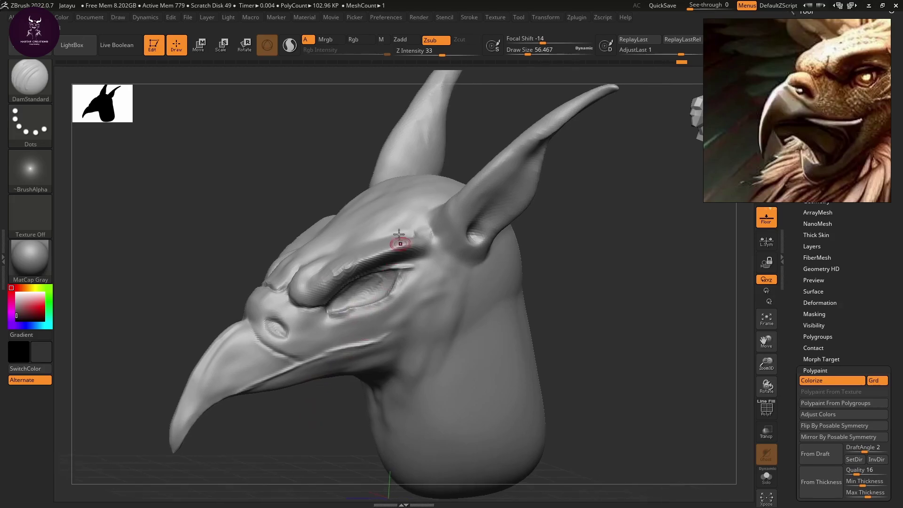
pyautogui.moveTo(246, 241); pyautogui.dragTo(246, 226)
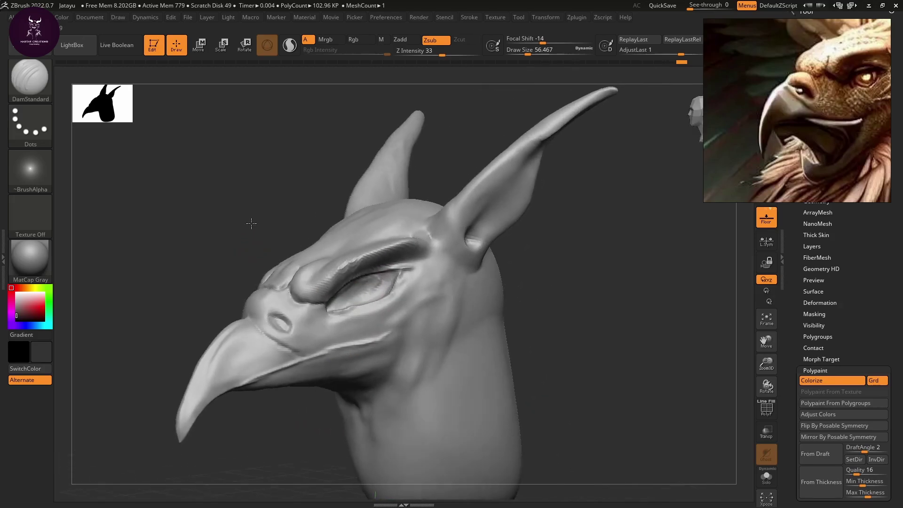
pyautogui.moveTo(204, 177); pyautogui.dragTo(232, 211)
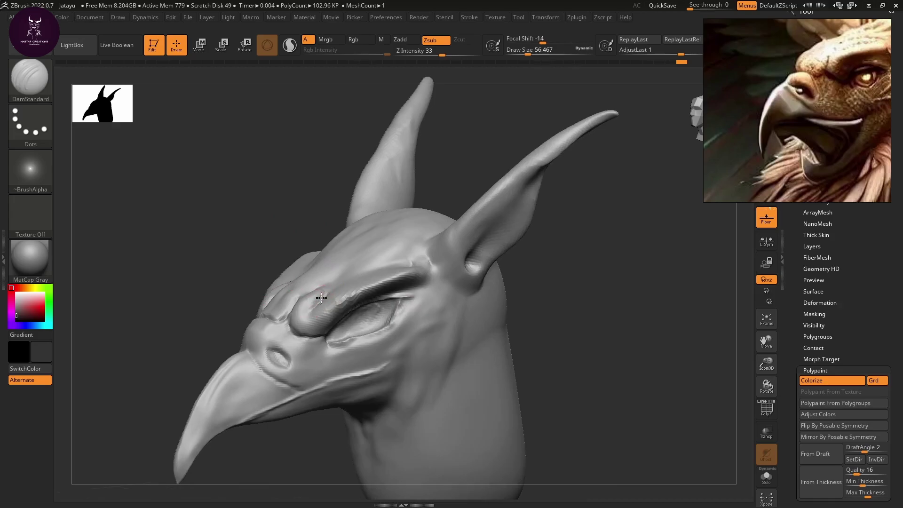
pyautogui.moveTo(245, 268)
pyautogui.mouseDown()
pyautogui.moveTo(224, 282)
pyautogui.moveTo(235, 280)
pyautogui.mouseUp()
pyautogui.moveTo(311, 306)
pyautogui.mouseDown()
pyautogui.moveTo(325, 290)
pyautogui.moveTo(414, 258)
pyautogui.moveTo(359, 272)
pyautogui.moveTo(423, 262)
pyautogui.mouseUp()
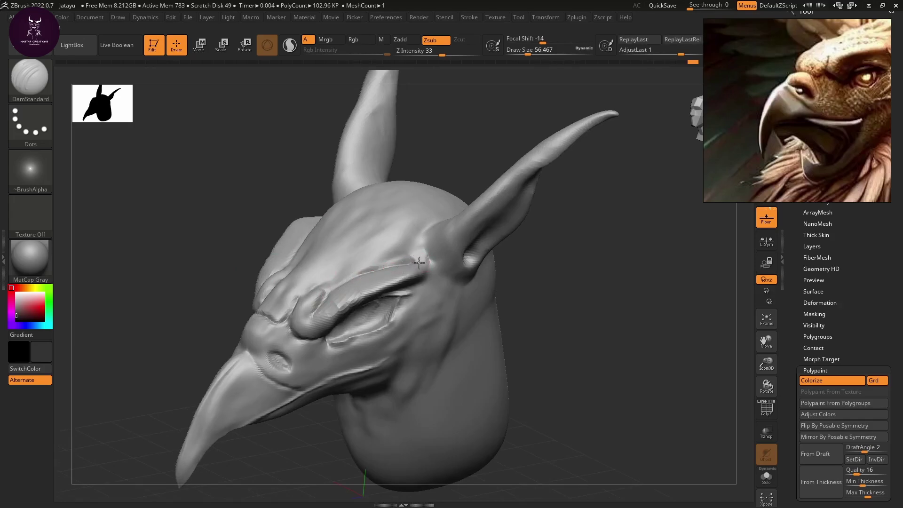
# Switch the DamStandard stroke to Spray and add rough skin texture over the forehead, crown and back of the head.
pyautogui.moveTo(630, 305)
pyautogui.mouseDown()
pyautogui.moveTo(645, 288)
pyautogui.moveTo(607, 299)
pyautogui.moveTo(628, 293)
pyautogui.moveTo(631, 306)
pyautogui.moveTo(609, 304)
pyautogui.moveTo(577, 347)
pyautogui.mouseUp()
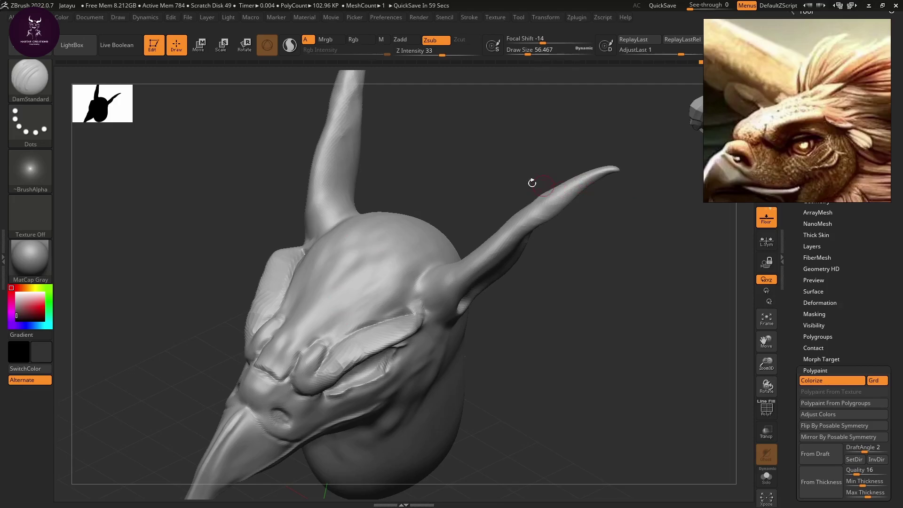
pyautogui.click(40, 132)
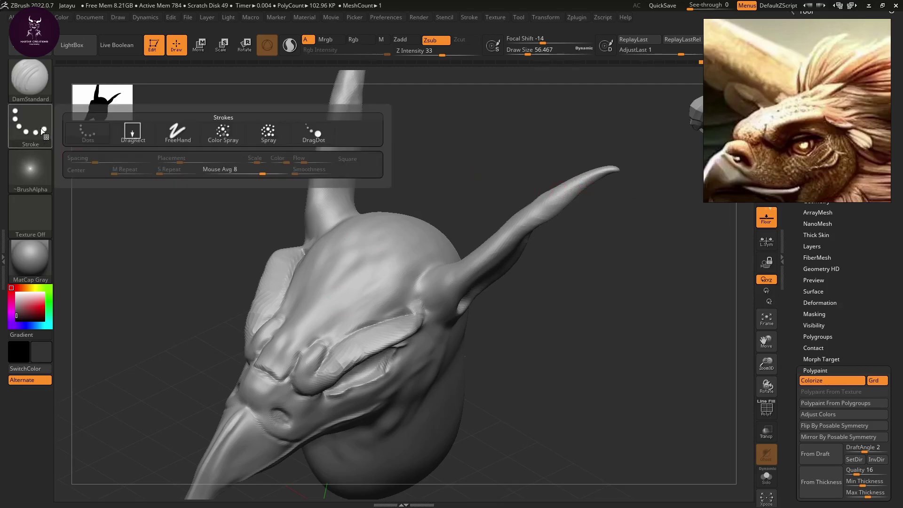
pyautogui.click(268, 132)
pyautogui.moveTo(367, 302)
pyautogui.mouseDown()
pyautogui.moveTo(327, 284)
pyautogui.moveTo(377, 264)
pyautogui.mouseUp()
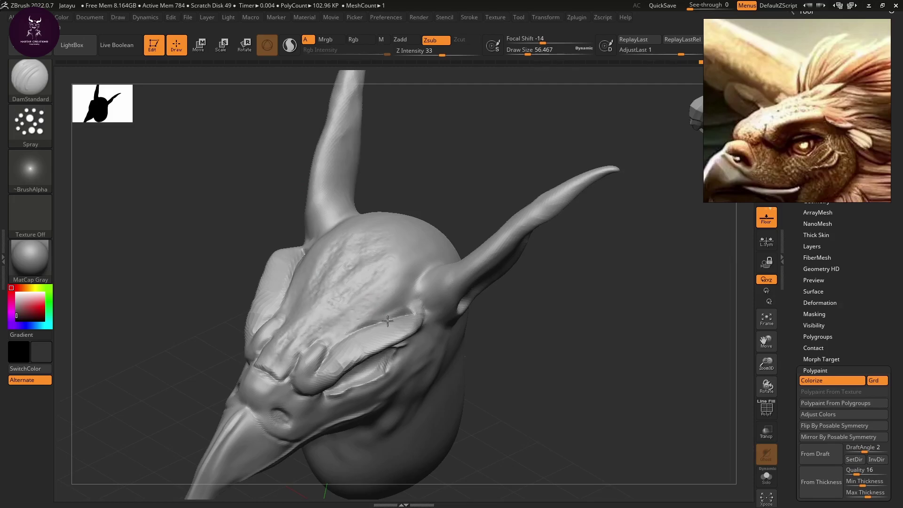
pyautogui.moveTo(464, 198)
pyautogui.mouseDown()
pyautogui.moveTo(474, 213)
pyautogui.moveTo(381, 203)
pyautogui.mouseUp()
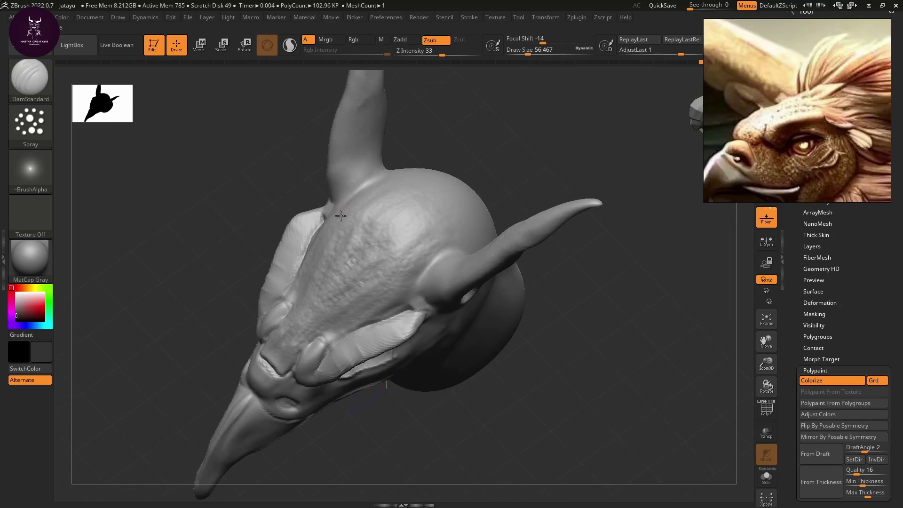
pyautogui.moveTo(485, 245)
pyautogui.mouseDown()
pyautogui.moveTo(598, 268)
pyautogui.moveTo(550, 263)
pyautogui.moveTo(425, 220)
pyautogui.mouseUp()
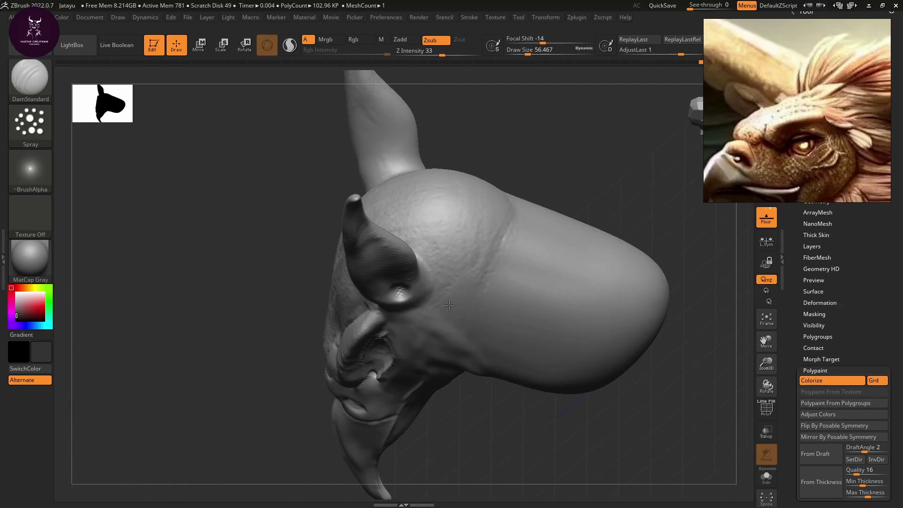
# Spray the rough skin texture over the brow, nose, cheek and area around the eye.
pyautogui.moveTo(452, 389); pyautogui.dragTo(417, 282)
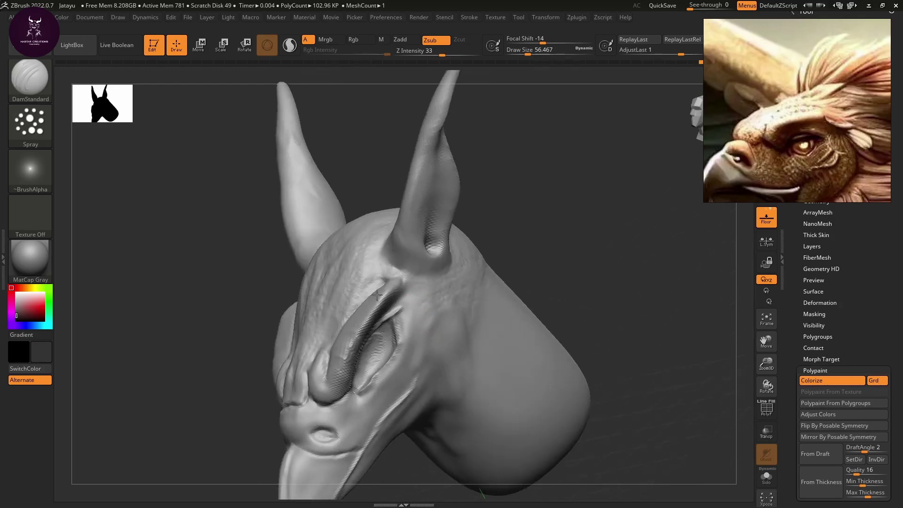
pyautogui.moveTo(346, 340); pyautogui.dragTo(351, 340)
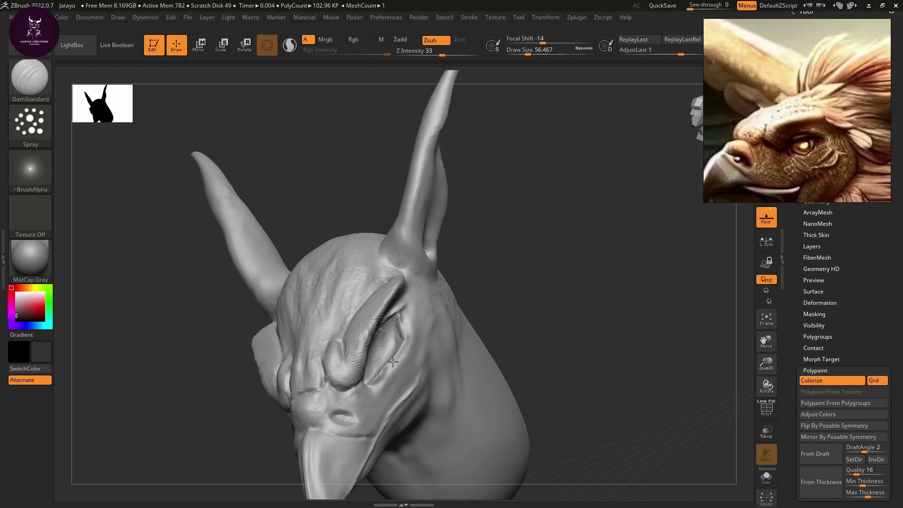
pyautogui.moveTo(445, 337); pyautogui.dragTo(466, 302, button='right')
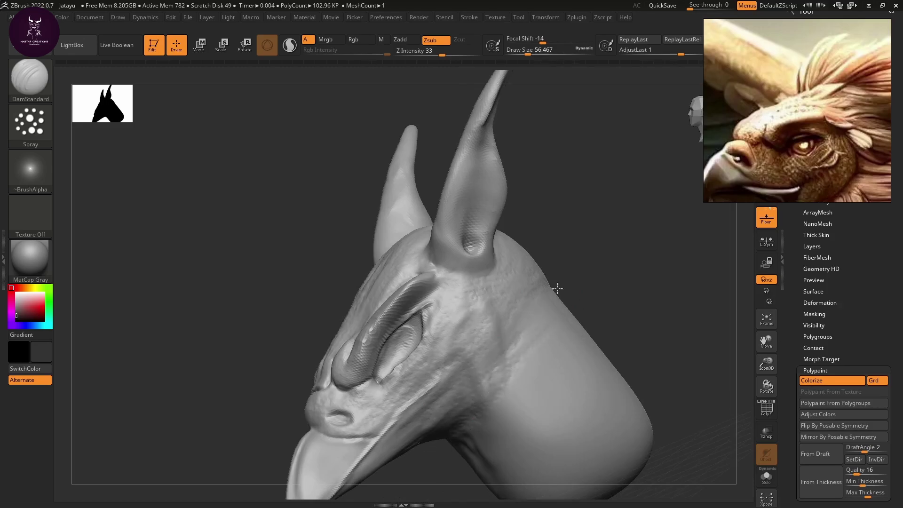
# Cover the back, side and front of the neck with the sprayed DamStandard skin texture.
pyautogui.click(547, 317)
pyautogui.moveTo(597, 280); pyautogui.dragTo(489, 261)
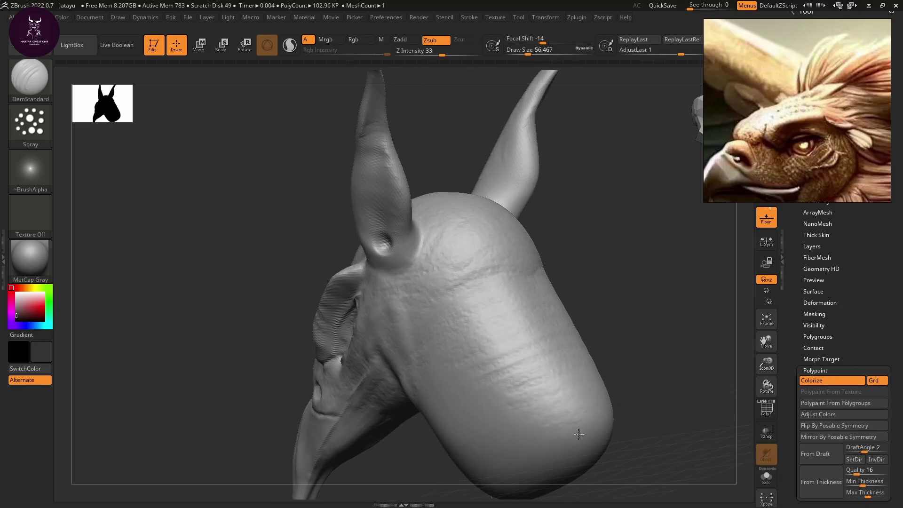
pyautogui.moveTo(639, 349)
pyautogui.mouseDown()
pyautogui.moveTo(683, 307)
pyautogui.moveTo(415, 375)
pyautogui.mouseUp()
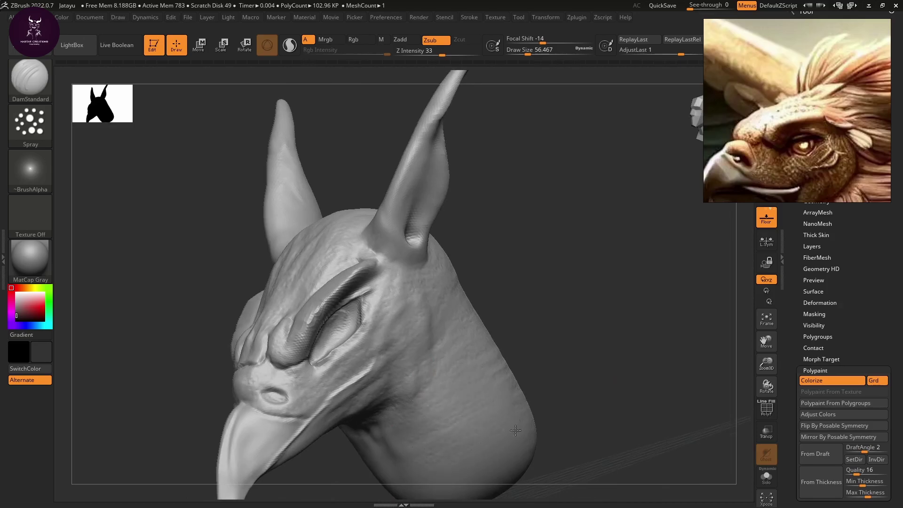
pyautogui.moveTo(598, 384)
pyautogui.mouseDown()
pyautogui.moveTo(513, 387)
pyautogui.moveTo(552, 296)
pyautogui.mouseUp()
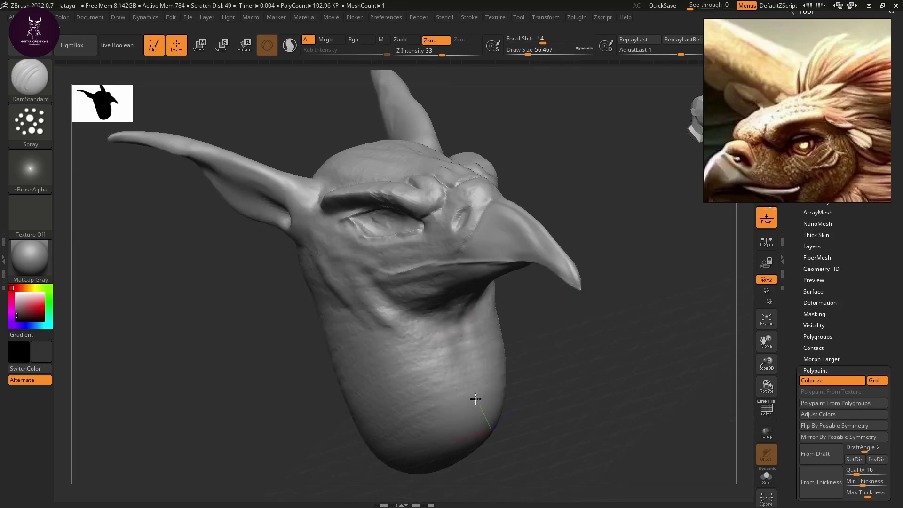
pyautogui.moveTo(559, 412)
pyautogui.mouseDown()
pyautogui.moveTo(599, 365)
pyautogui.moveTo(574, 339)
pyautogui.moveTo(425, 407)
pyautogui.mouseUp()
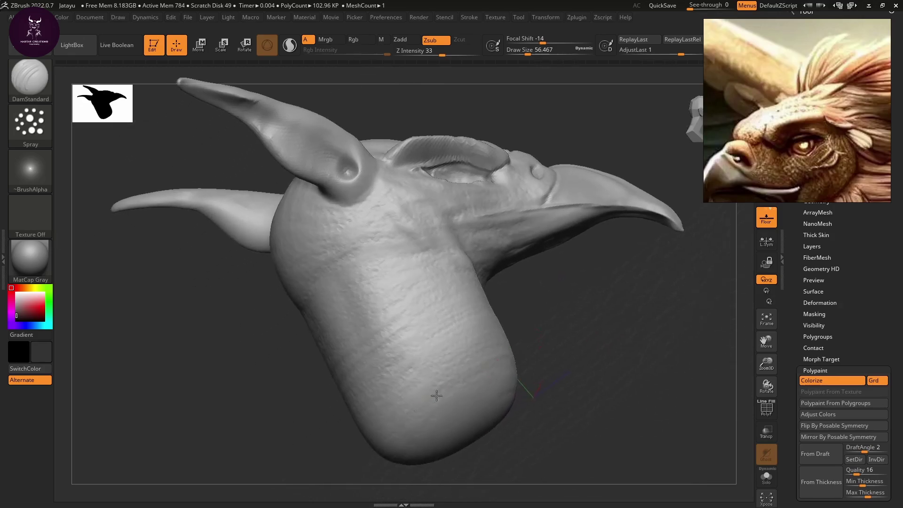
pyautogui.moveTo(508, 417)
pyautogui.mouseDown()
pyautogui.moveTo(573, 369)
pyautogui.moveTo(489, 438)
pyautogui.moveTo(572, 425)
pyautogui.moveTo(614, 383)
pyautogui.moveTo(517, 425)
pyautogui.moveTo(563, 415)
pyautogui.moveTo(597, 383)
pyautogui.moveTo(561, 415)
pyautogui.mouseUp()
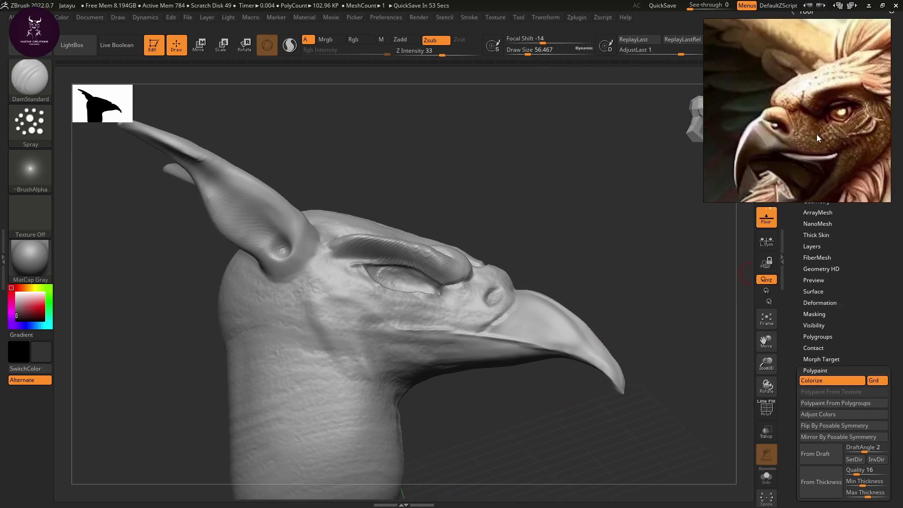
# Spray the skin texture along the front, back and inside of the ears, guided by the engraved griffin reference.
pyautogui.moveTo(482, 393)
pyautogui.mouseDown()
pyautogui.moveTo(433, 359)
pyautogui.moveTo(476, 373)
pyautogui.moveTo(456, 377)
pyautogui.moveTo(457, 428)
pyautogui.moveTo(423, 433)
pyautogui.moveTo(610, 384)
pyautogui.moveTo(582, 342)
pyautogui.moveTo(580, 440)
pyautogui.moveTo(584, 423)
pyautogui.mouseUp()
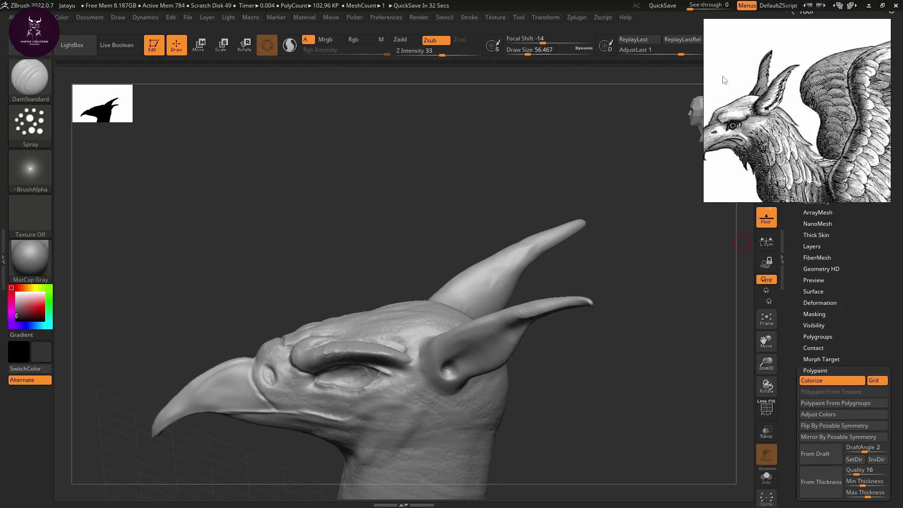
pyautogui.moveTo(619, 421)
pyautogui.mouseDown()
pyautogui.moveTo(610, 380)
pyautogui.moveTo(632, 368)
pyautogui.moveTo(612, 291)
pyautogui.moveTo(559, 231)
pyautogui.moveTo(587, 259)
pyautogui.moveTo(685, 317)
pyautogui.moveTo(544, 371)
pyautogui.moveTo(484, 298)
pyautogui.mouseUp()
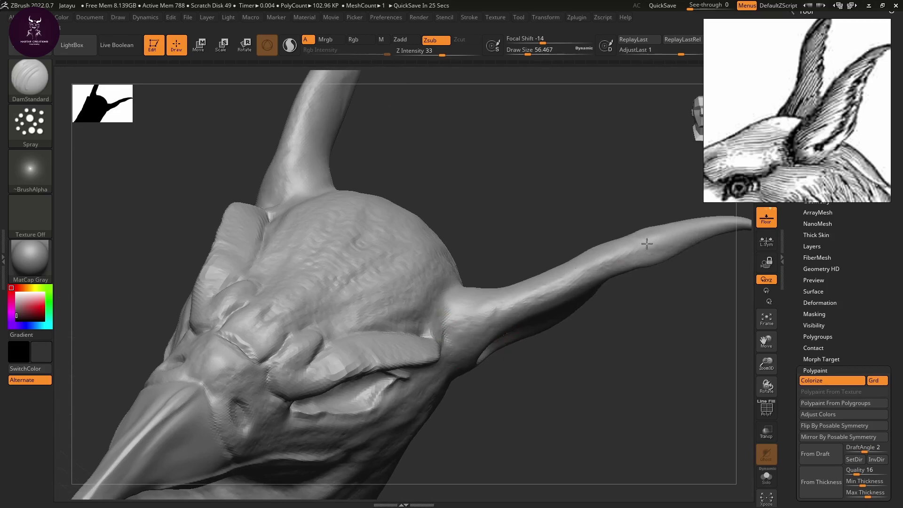
pyautogui.moveTo(648, 321); pyautogui.dragTo(344, 315)
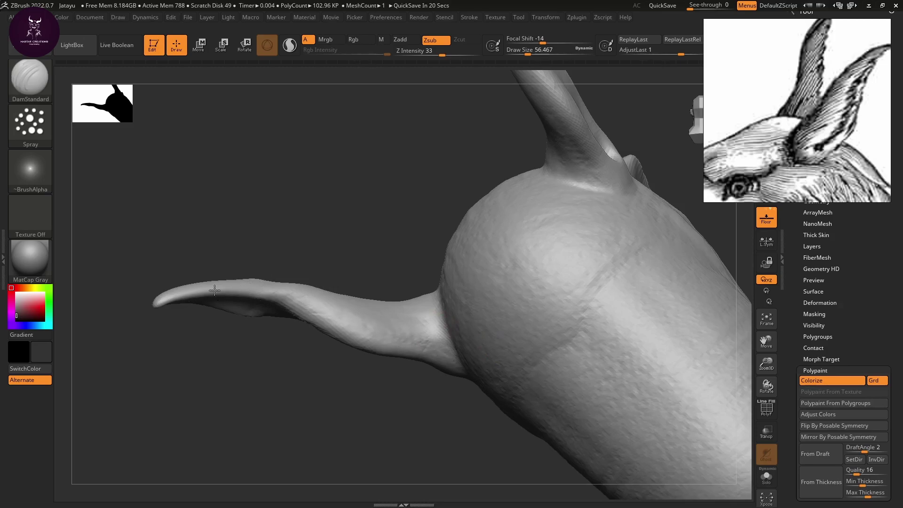
pyautogui.moveTo(270, 253); pyautogui.dragTo(383, 278)
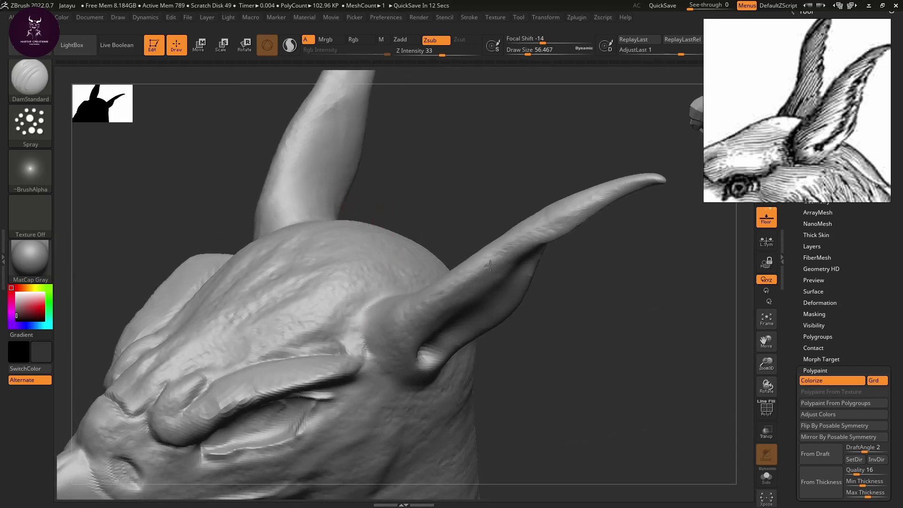
pyautogui.moveTo(616, 282)
pyautogui.mouseDown()
pyautogui.moveTo(597, 242)
pyautogui.moveTo(423, 285)
pyautogui.mouseUp()
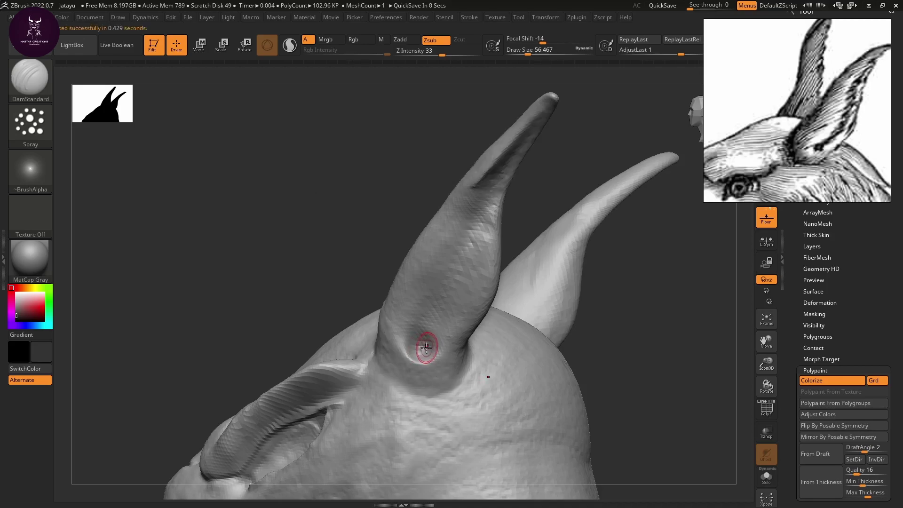
# Deepen the inner ear hollow from its base up towards the tip using the ClayBuildup brush at Z Intensity 20.
pyautogui.press('b')
pyautogui.press('c')
pyautogui.press('b')
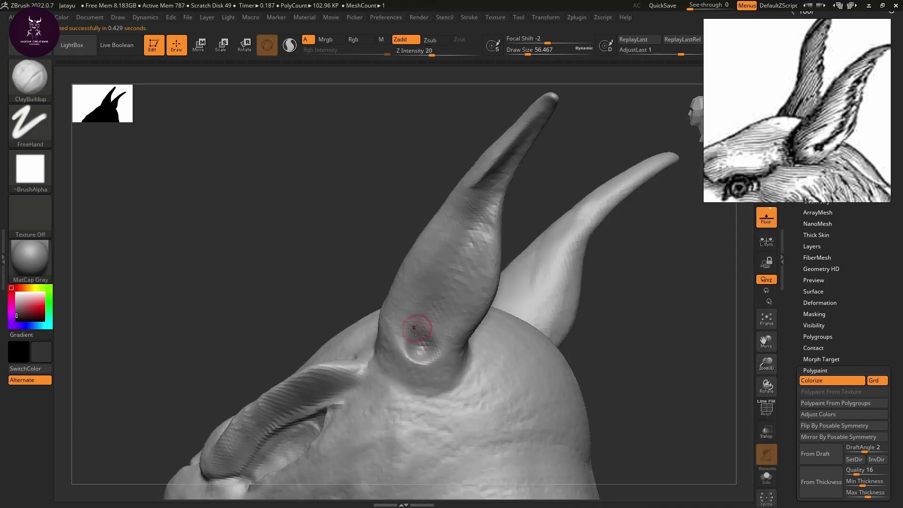
pyautogui.moveTo(427, 354)
pyautogui.mouseDown()
pyautogui.moveTo(409, 340)
pyautogui.moveTo(417, 330)
pyautogui.moveTo(434, 338)
pyautogui.moveTo(407, 349)
pyautogui.mouseUp()
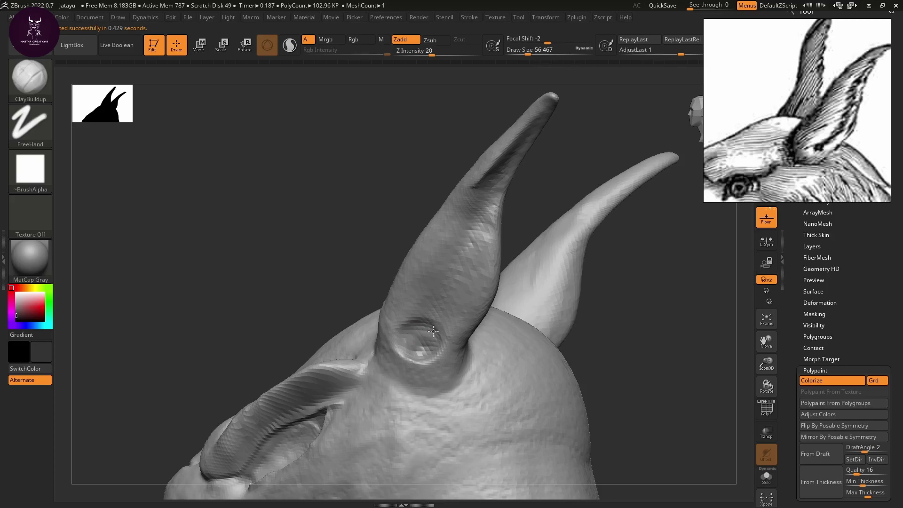
pyautogui.moveTo(278, 267)
pyautogui.mouseDown()
pyautogui.moveTo(299, 260)
pyautogui.moveTo(605, 317)
pyautogui.moveTo(447, 346)
pyautogui.mouseUp()
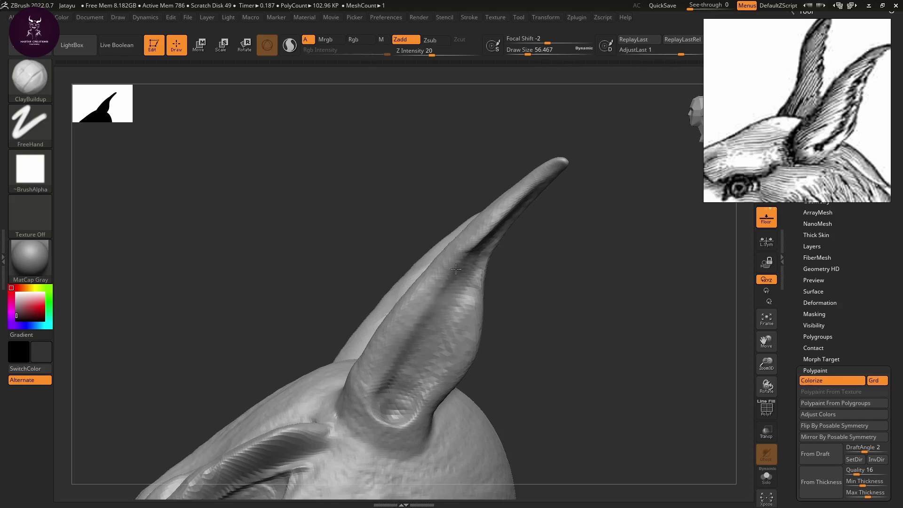
pyautogui.moveTo(465, 258); pyautogui.dragTo(415, 352)
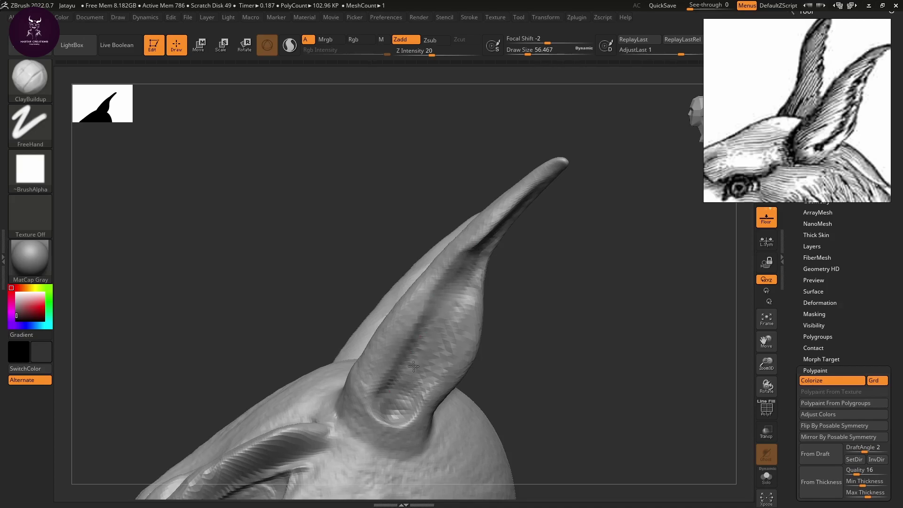
# Switch to the Move brush and enlarge its Draw Size to about 286 for reshaping the ears.
pyautogui.moveTo(540, 309); pyautogui.dragTo(492, 217)
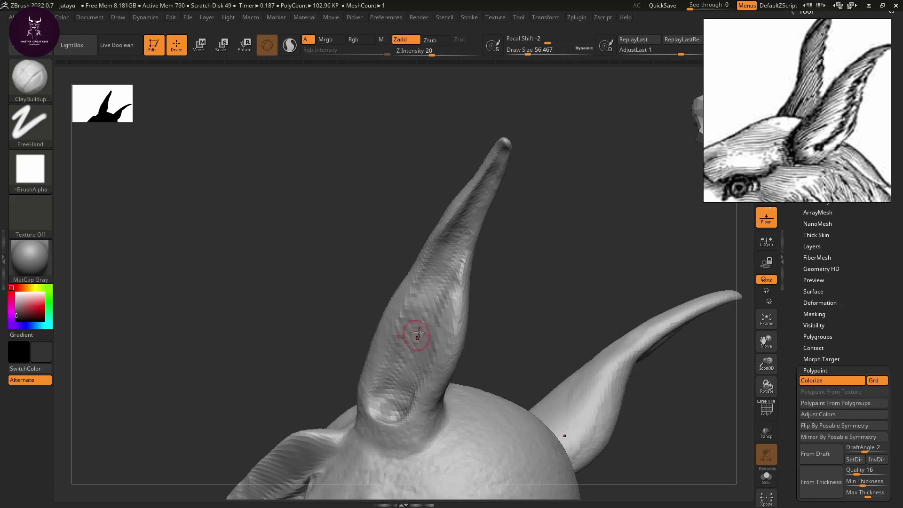
pyautogui.moveTo(539, 259); pyautogui.dragTo(539, 281)
pyautogui.press('b')
pyautogui.press('m')
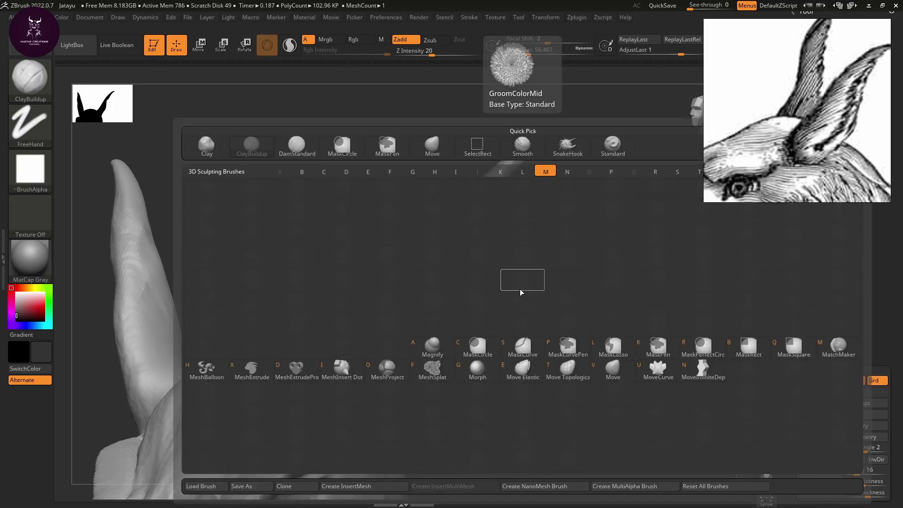
pyautogui.press('v')
pyautogui.press('space')
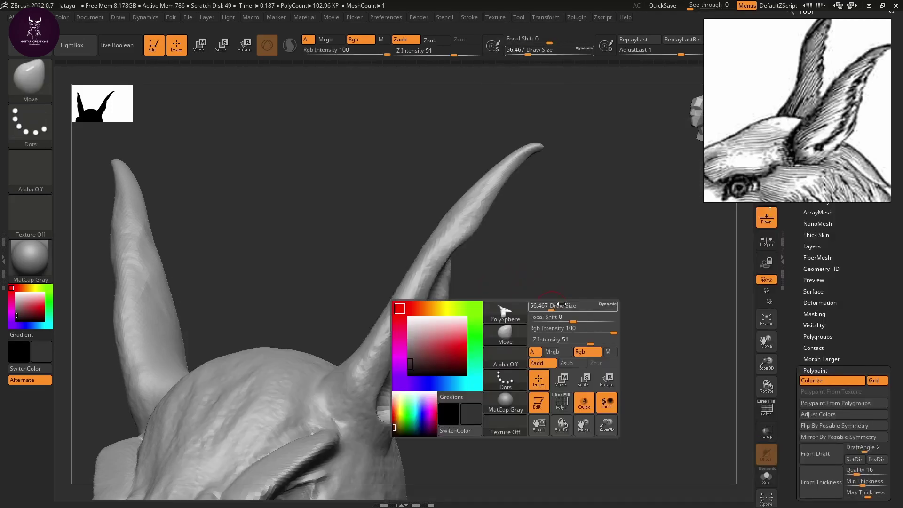
pyautogui.moveTo(549, 308)
pyautogui.mouseDown()
pyautogui.moveTo(570, 312)
pyautogui.moveTo(559, 302)
pyautogui.mouseUp()
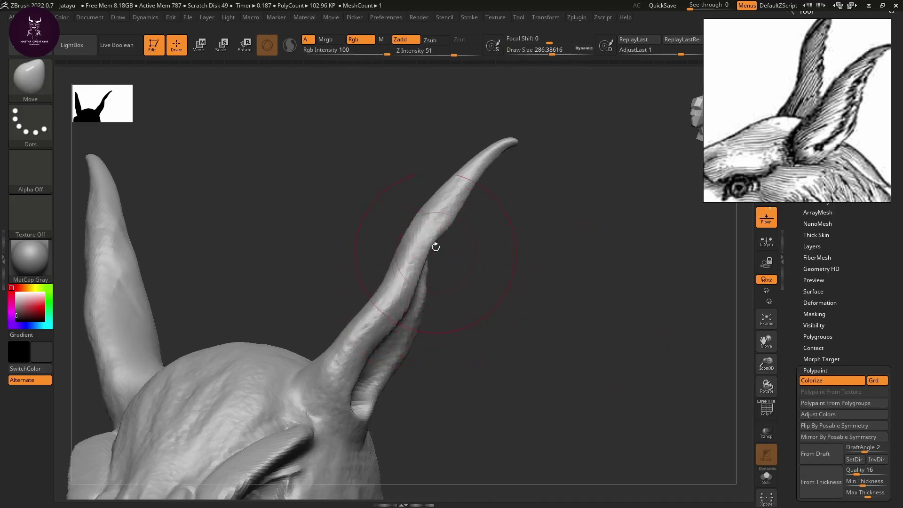
# Raise the Draw Size to about 468, push the ear's rear edge outward and pull its tip up and outward.
pyautogui.press('space')
pyautogui.moveTo(461, 281)
pyautogui.mouseDown()
pyautogui.moveTo(487, 281)
pyautogui.moveTo(460, 282)
pyautogui.mouseUp()
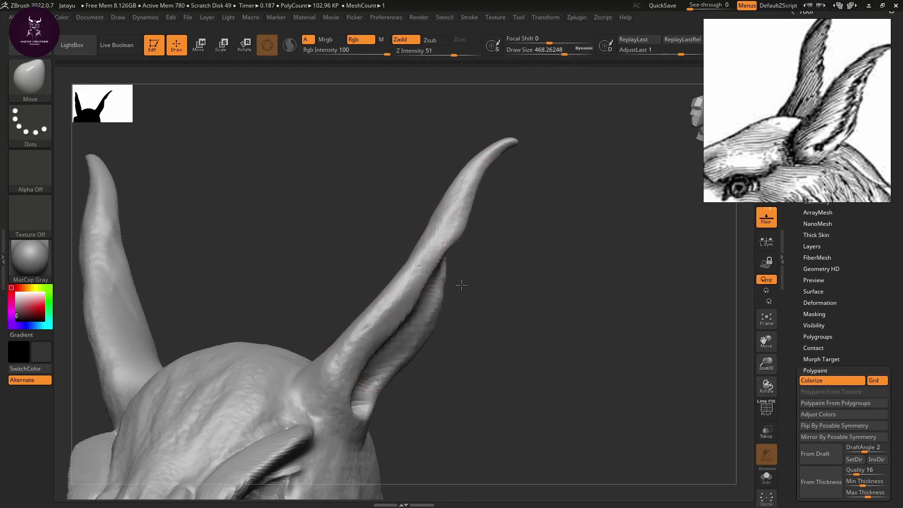
pyautogui.moveTo(459, 218); pyautogui.dragTo(459, 188)
pyautogui.moveTo(512, 145); pyautogui.dragTo(523, 129)
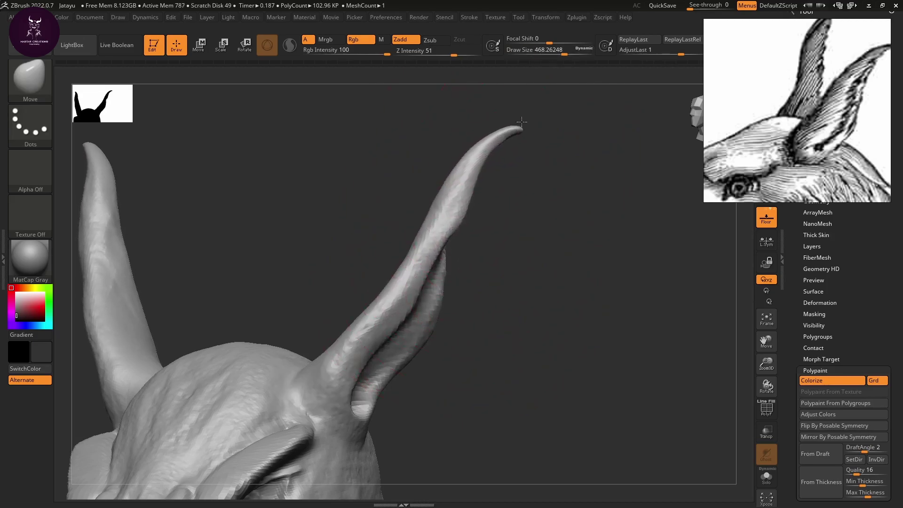
pyautogui.moveTo(418, 265)
pyautogui.mouseDown()
pyautogui.moveTo(426, 302)
pyautogui.moveTo(417, 330)
pyautogui.mouseUp()
pyautogui.moveTo(372, 378); pyautogui.dragTo(376, 380)
# Switch to the DamStandard brush and reduce its Draw Size to about 37 for detailing the underside of the beak.
pyautogui.moveTo(500, 362); pyautogui.dragTo(591, 258)
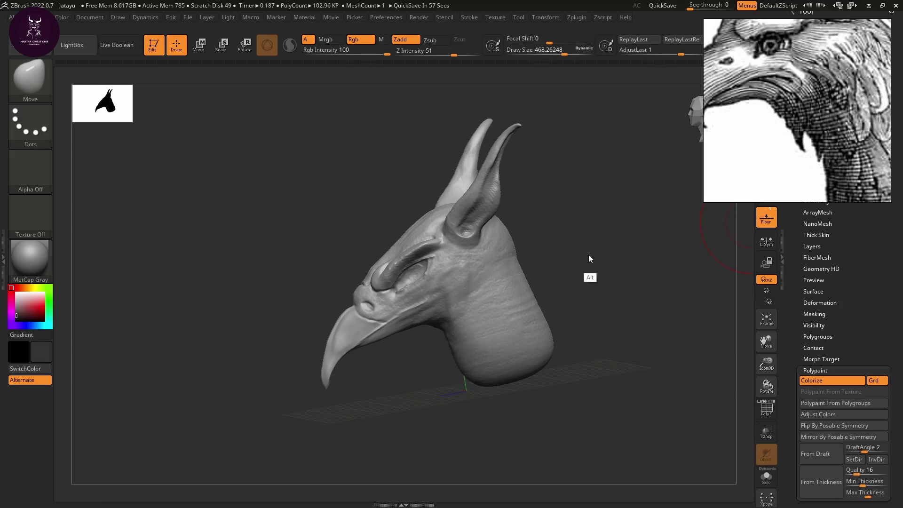
pyautogui.moveTo(594, 258); pyautogui.dragTo(566, 281)
pyautogui.moveTo(600, 244); pyautogui.dragTo(637, 274)
pyautogui.moveTo(599, 309); pyautogui.dragTo(672, 289)
pyautogui.scroll(-2, 795, 136)
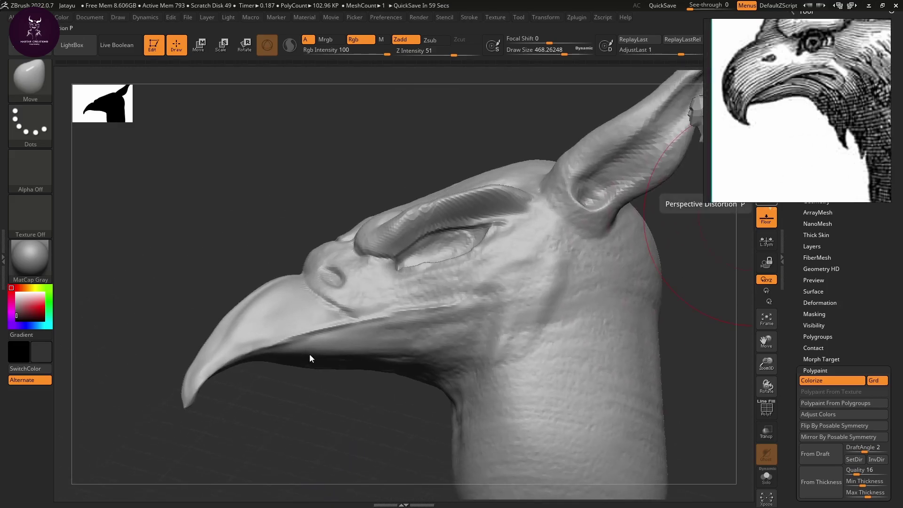
pyautogui.moveTo(383, 397)
pyautogui.mouseDown()
pyautogui.moveTo(409, 365)
pyautogui.moveTo(327, 405)
pyautogui.moveTo(383, 382)
pyautogui.moveTo(397, 328)
pyautogui.mouseUp()
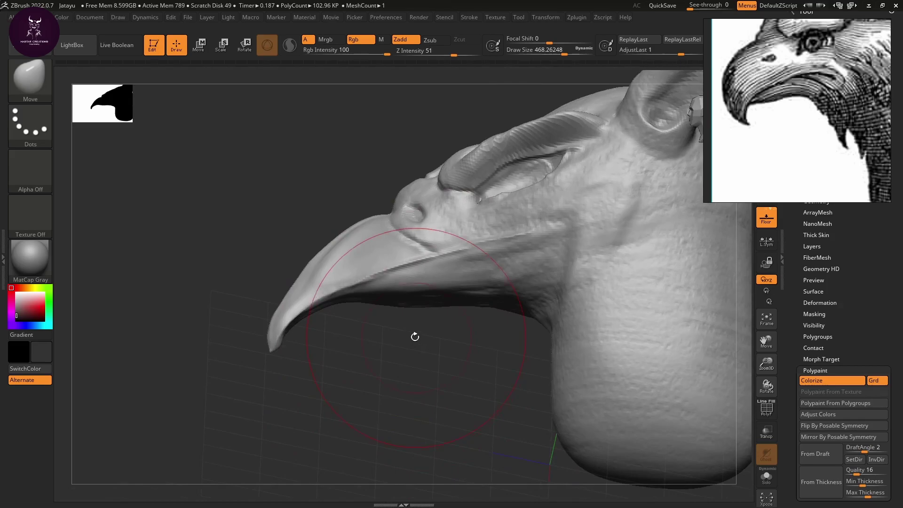
pyautogui.press('b')
pyautogui.press('d')
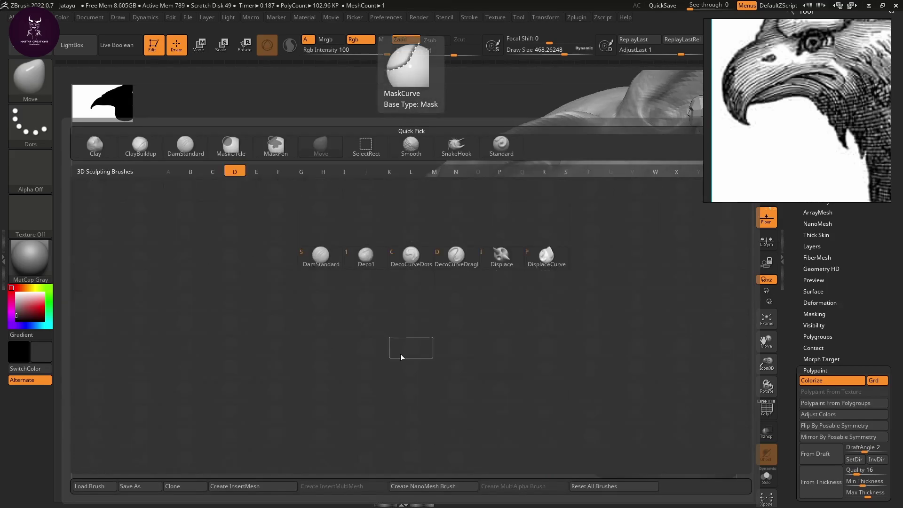
pyautogui.press('s')
pyautogui.moveTo(389, 321); pyautogui.dragTo(372, 283)
pyautogui.moveTo(291, 308); pyautogui.dragTo(385, 244)
pyautogui.press('ctrl')
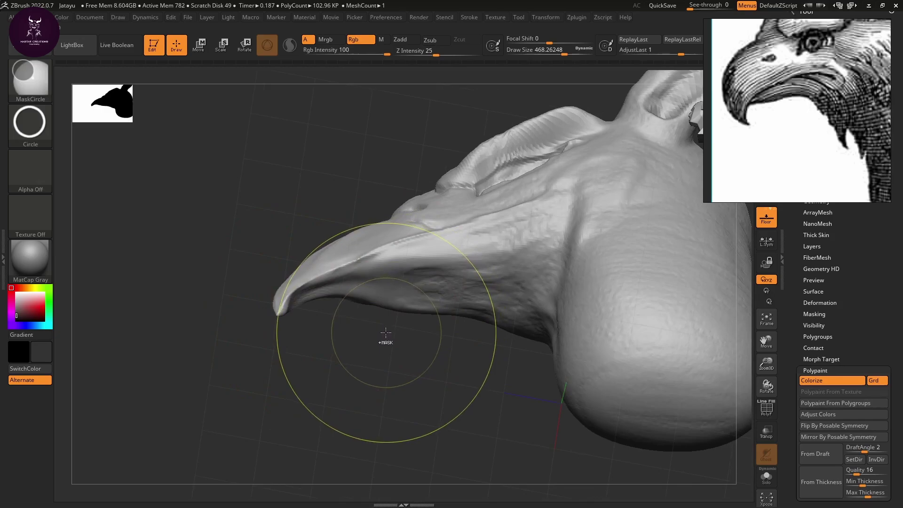
pyautogui.press('space')
pyautogui.moveTo(400, 326); pyautogui.dragTo(358, 325)
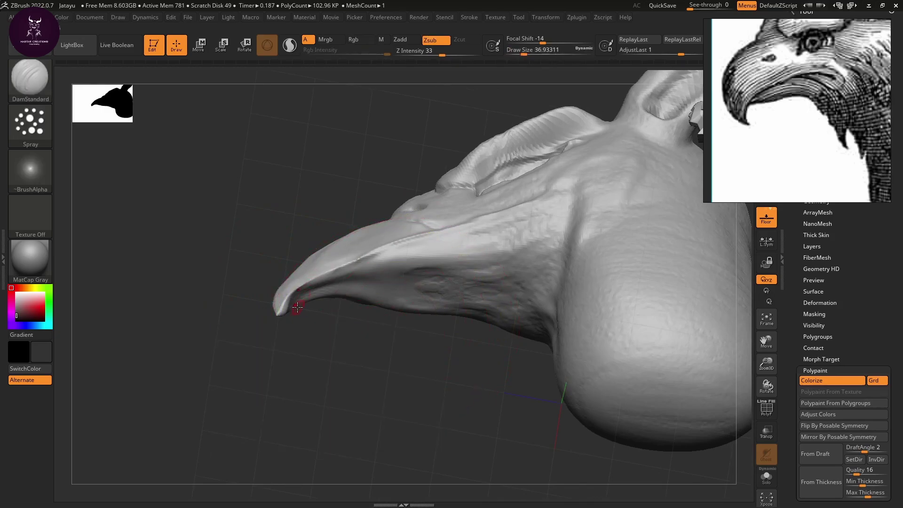
# Spray rough texture along the underside of the beak from its hooked tip back to the throat.
pyautogui.moveTo(292, 309)
pyautogui.mouseDown(button='right')
pyautogui.moveTo(303, 323)
pyautogui.moveTo(298, 312)
pyautogui.moveTo(277, 313)
pyautogui.mouseUp(button='right')
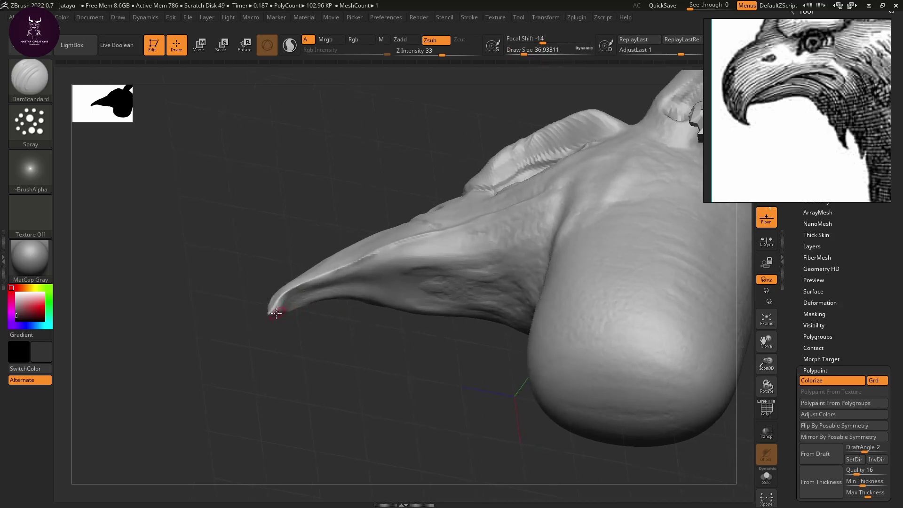
pyautogui.moveTo(277, 312); pyautogui.dragTo(308, 299)
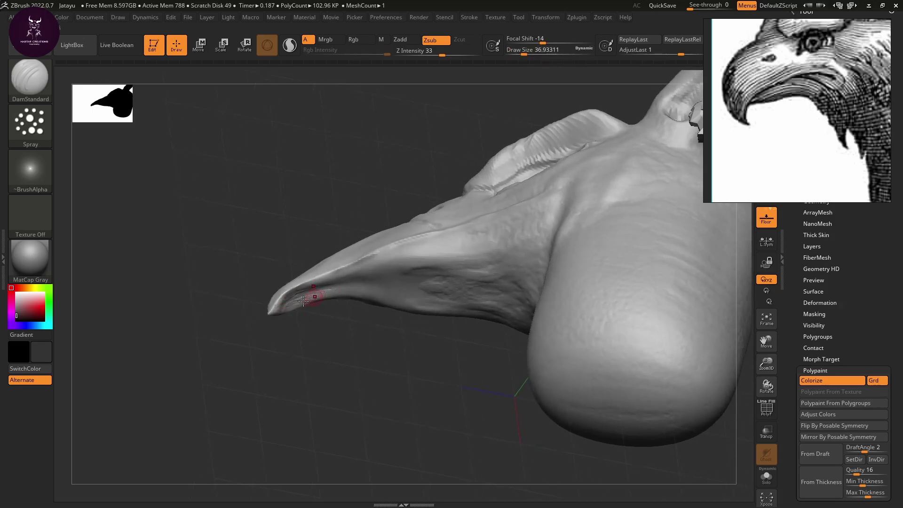
pyautogui.moveTo(348, 352); pyautogui.dragTo(356, 292, button='right')
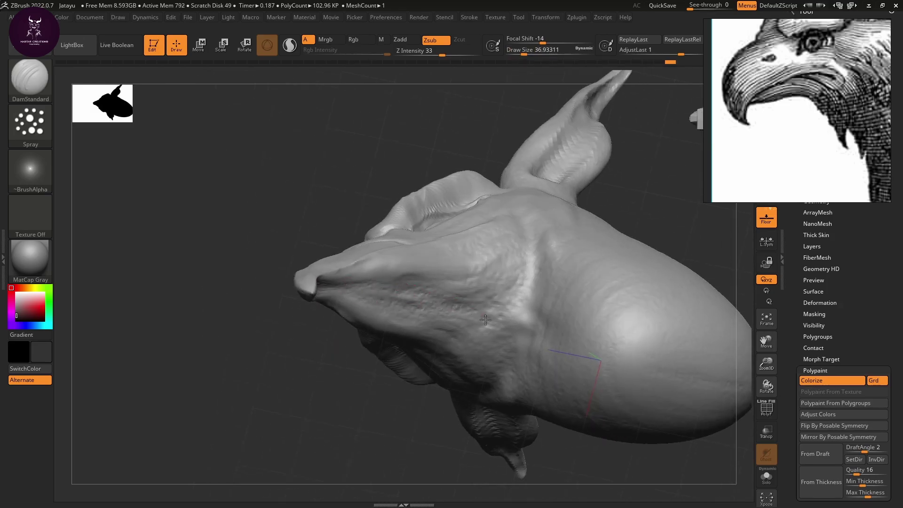
pyautogui.moveTo(500, 326); pyautogui.dragTo(459, 343, button='right')
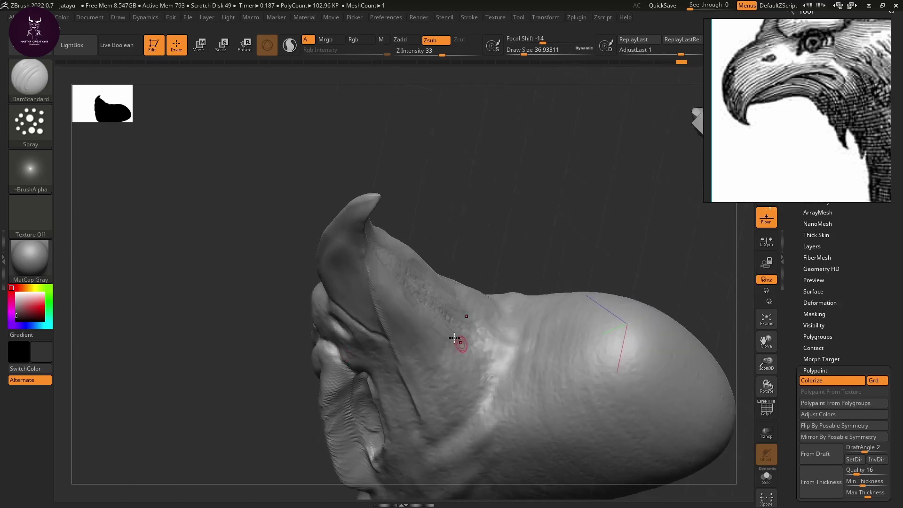
# Change the DamStandard stroke to FreeHand and carve fine creases under the beak and across the throat.
pyautogui.click(31, 129)
pyautogui.click(37, 126)
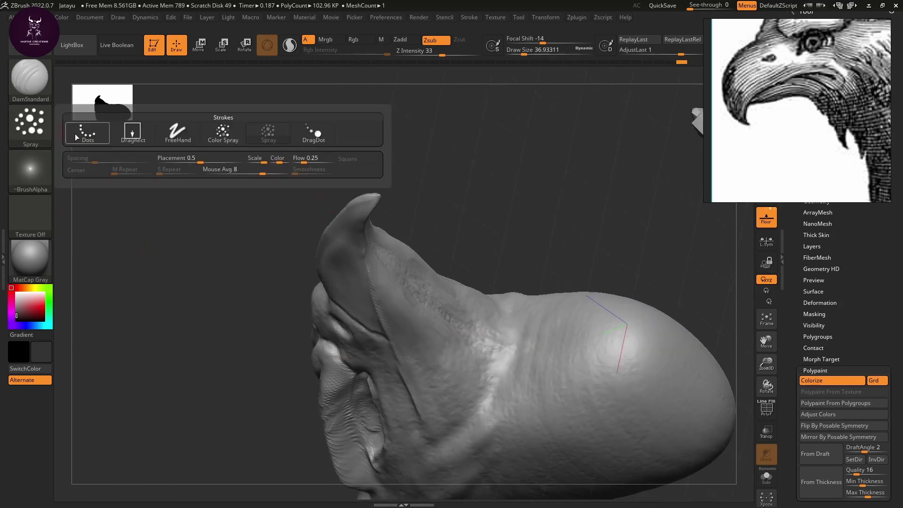
pyautogui.click(173, 130)
pyautogui.moveTo(274, 328)
pyautogui.mouseDown()
pyautogui.moveTo(262, 365)
pyautogui.moveTo(301, 271)
pyautogui.moveTo(238, 329)
pyautogui.moveTo(254, 276)
pyautogui.mouseUp()
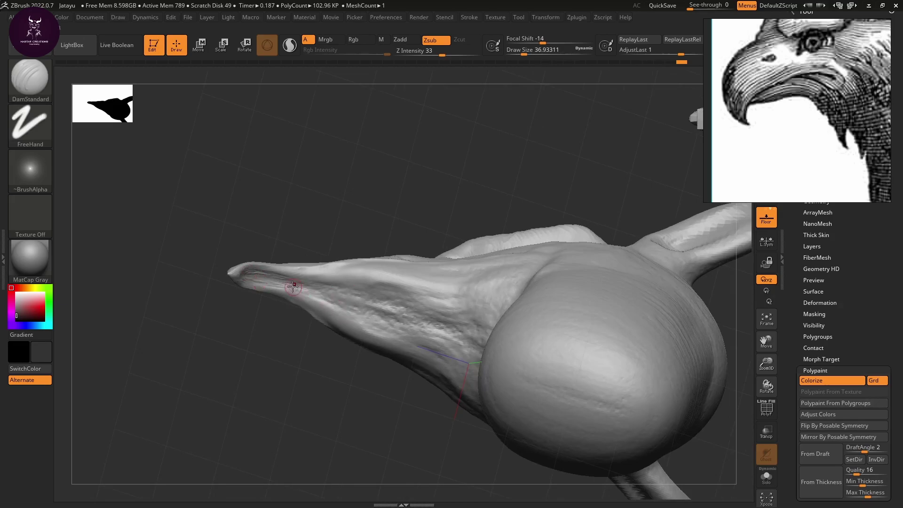
pyautogui.moveTo(403, 316)
pyautogui.mouseDown()
pyautogui.moveTo(248, 362)
pyautogui.moveTo(396, 326)
pyautogui.mouseUp()
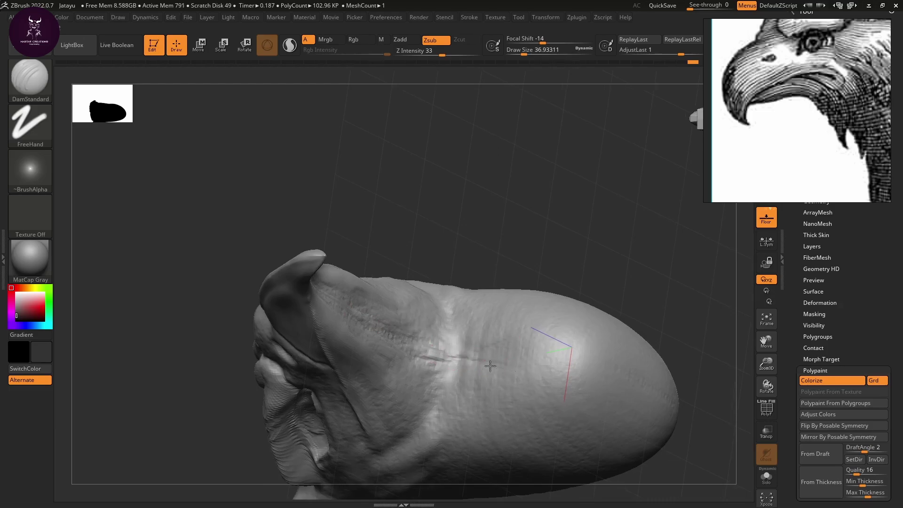
pyautogui.moveTo(514, 367)
pyautogui.mouseDown(button='right')
pyautogui.moveTo(549, 322)
pyautogui.moveTo(574, 194)
pyautogui.moveTo(608, 262)
pyautogui.moveTo(602, 293)
pyautogui.moveTo(635, 240)
pyautogui.mouseUp(button='right')
pyautogui.moveTo(652, 307)
pyautogui.mouseDown(button='right')
pyautogui.moveTo(568, 314)
pyautogui.moveTo(666, 233)
pyautogui.moveTo(682, 274)
pyautogui.moveTo(668, 339)
pyautogui.moveTo(577, 280)
pyautogui.moveTo(603, 290)
pyautogui.moveTo(596, 301)
pyautogui.mouseUp(button='right')
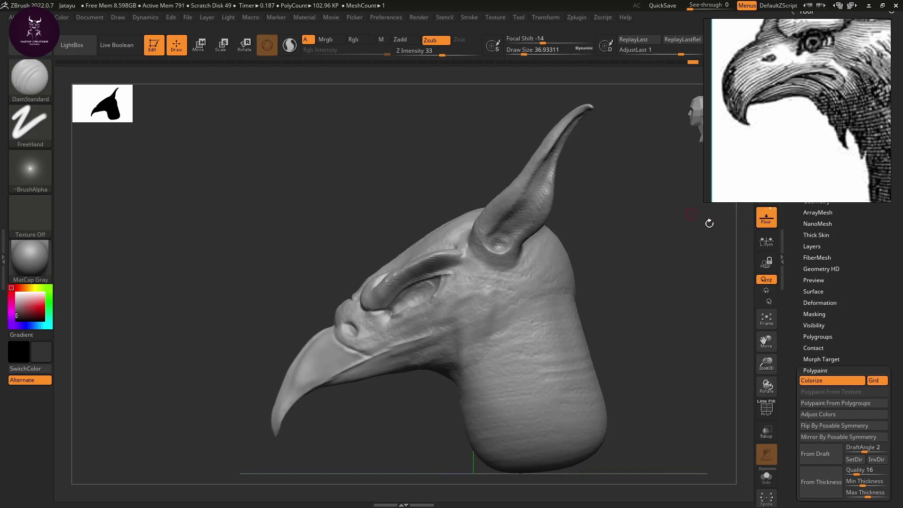
# Move the reference image off the tool settings and append a Sphere3D as a new subtool.
pyautogui.moveTo(812, 96); pyautogui.dragTo(117, 102, button='right')
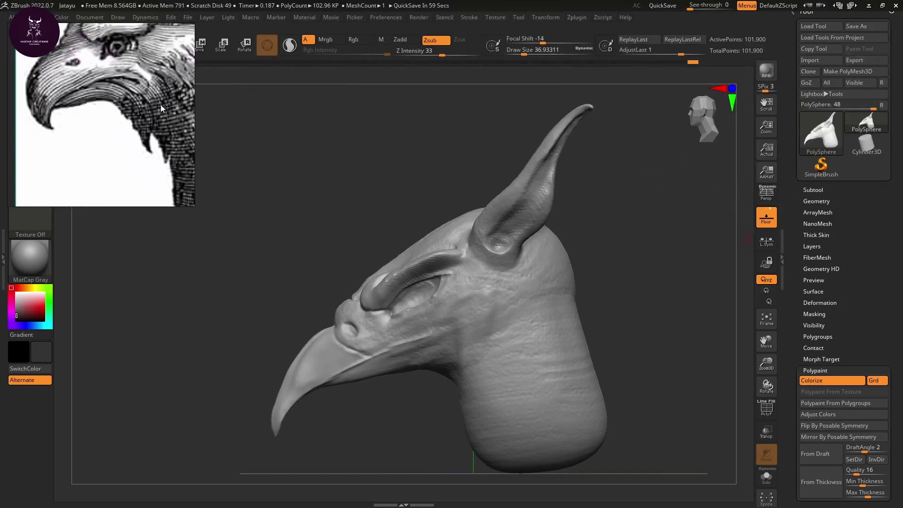
pyautogui.click(818, 190)
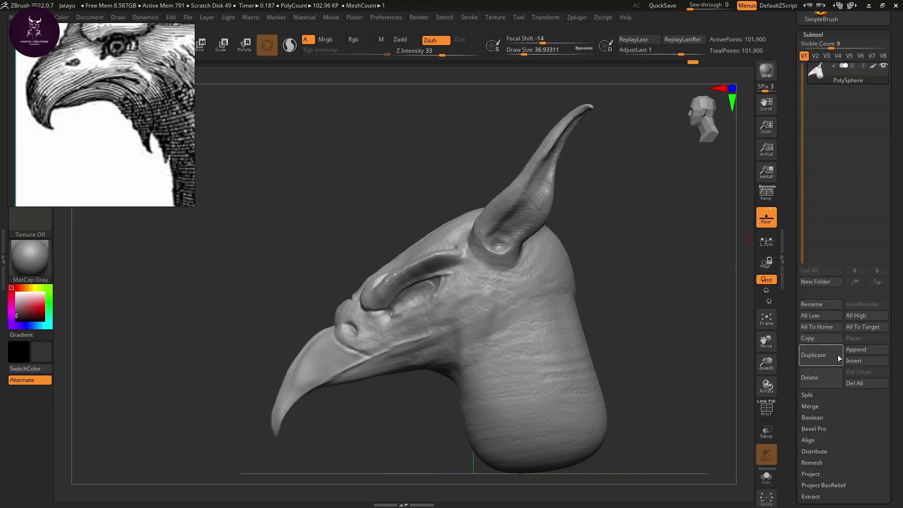
pyautogui.click(871, 353)
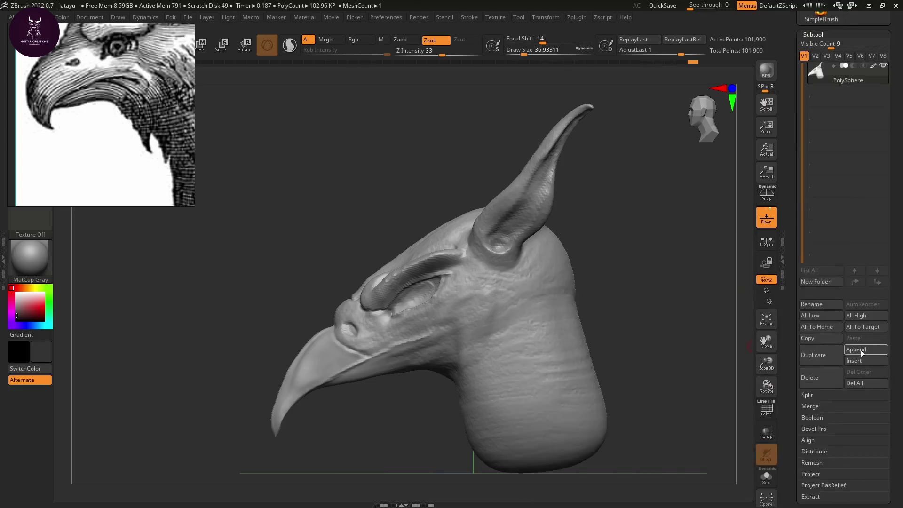
pyautogui.click(862, 353)
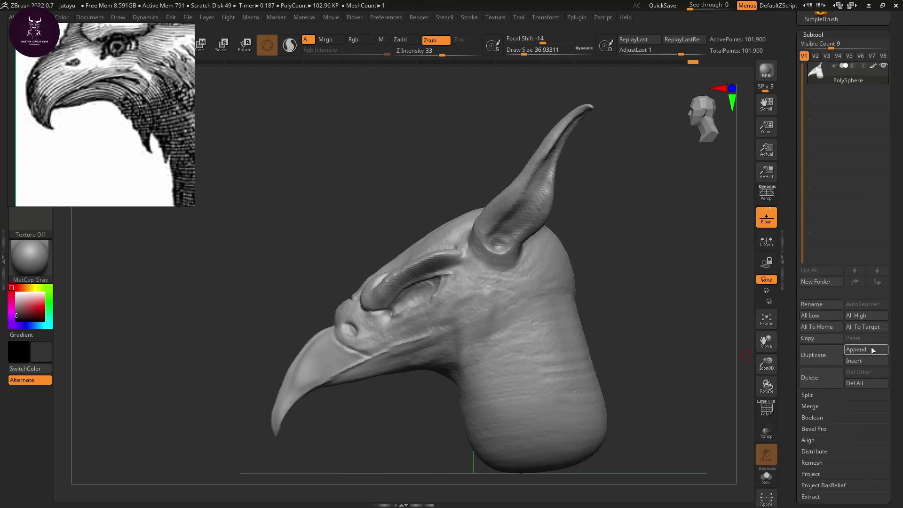
pyautogui.click(871, 351)
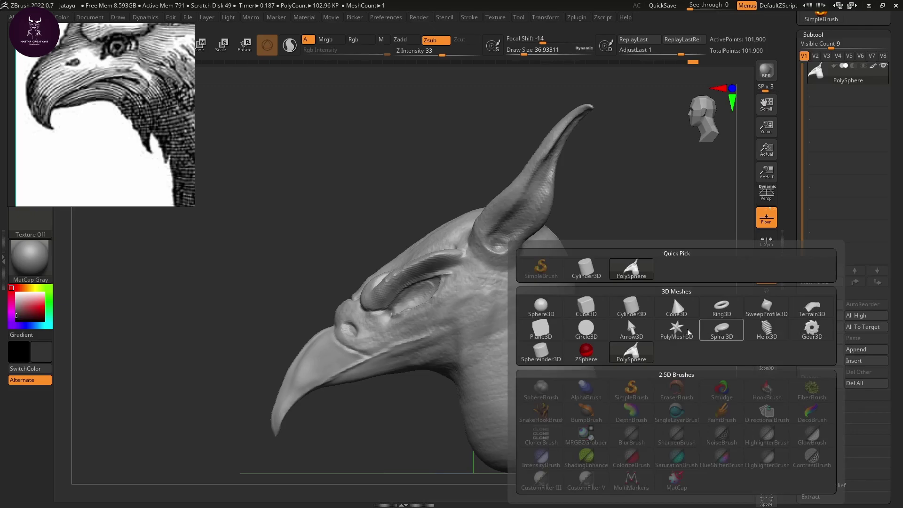
pyautogui.click(554, 305)
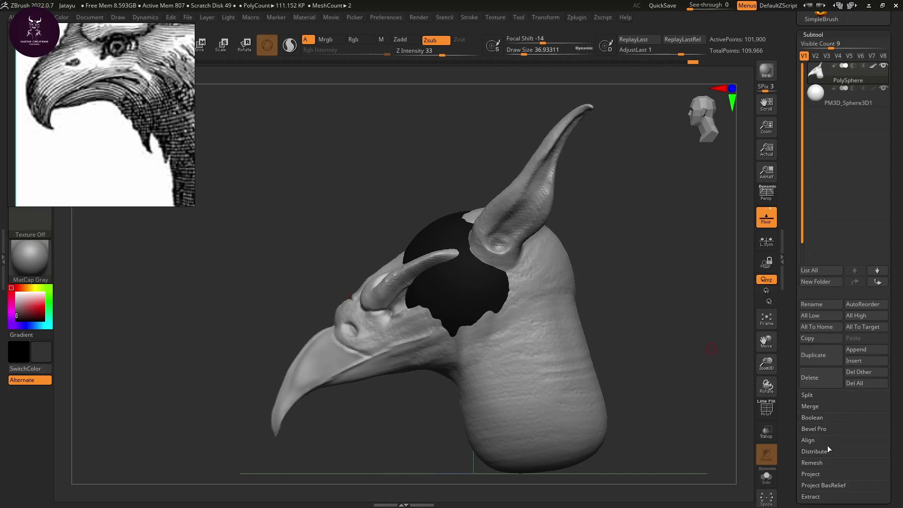
pyautogui.scroll(-3, 826, 443)
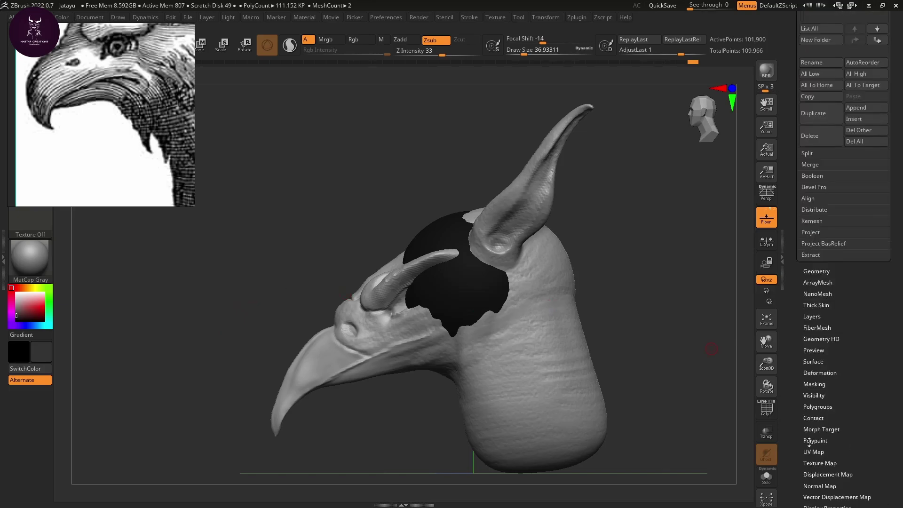
pyautogui.click(816, 441)
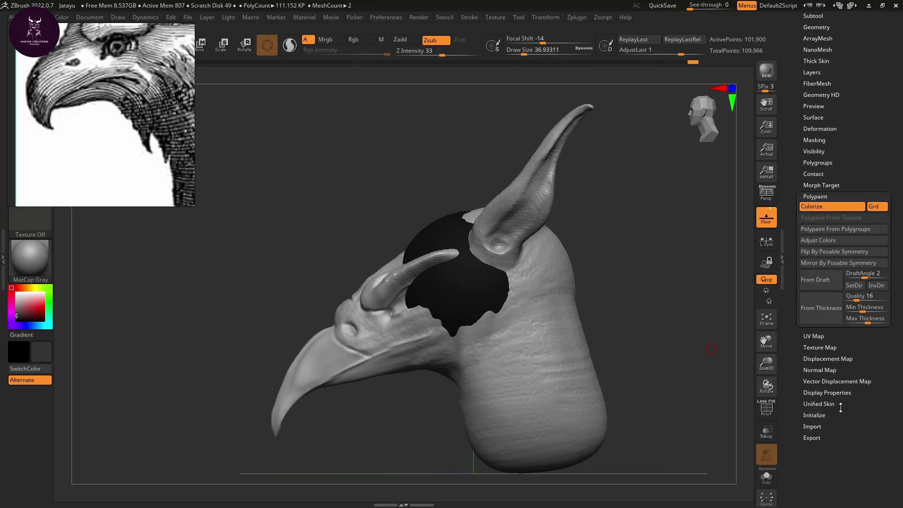
pyautogui.click(828, 208)
pyautogui.scroll(3, 873, 225)
pyautogui.scroll(2, 872, 225)
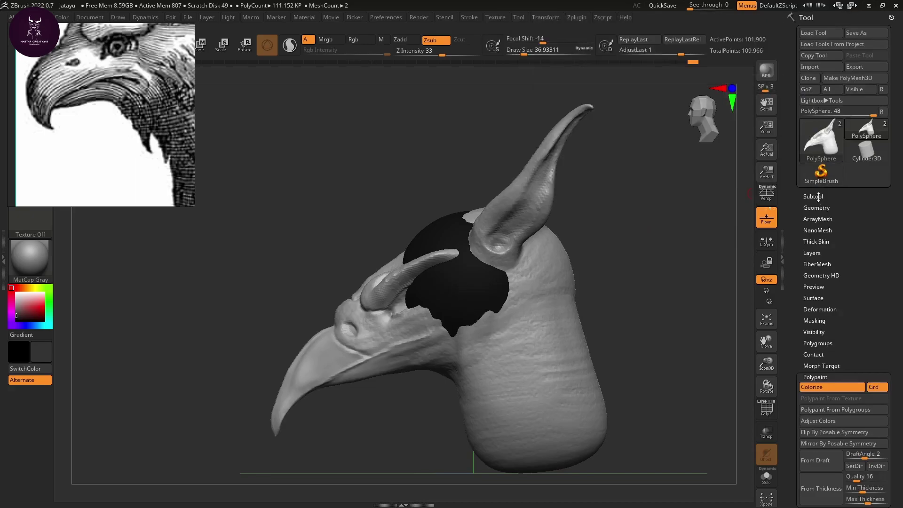
# Select the appended sphere subtool, show its move gizmo and turn on Colorize in its polypaint settings.
pyautogui.click(819, 196)
pyautogui.click(814, 98)
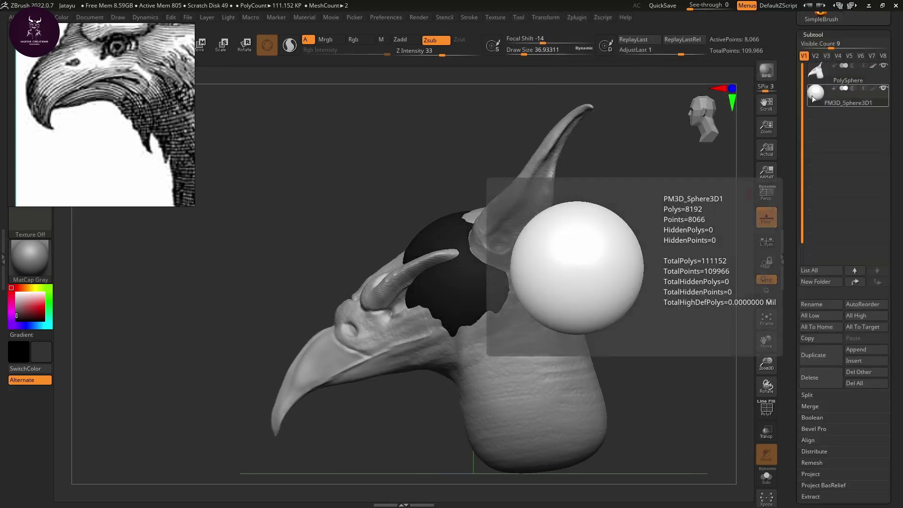
pyautogui.press('w')
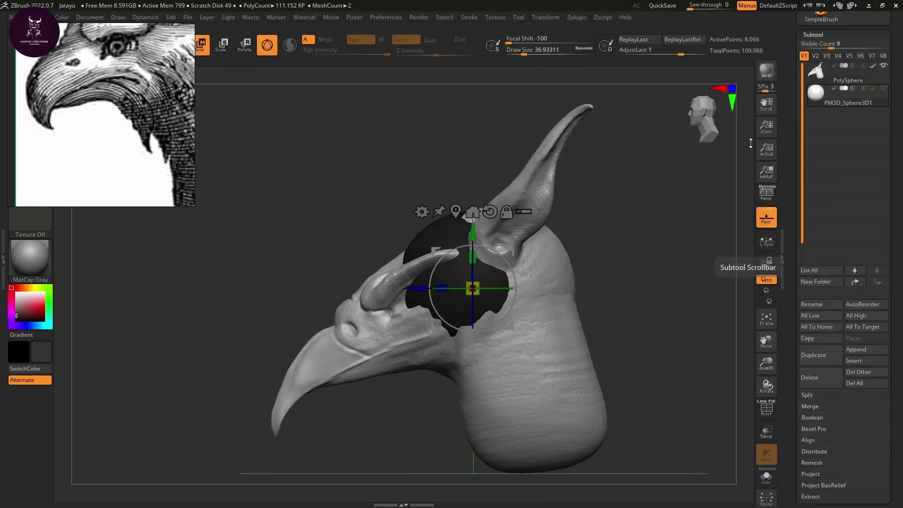
pyautogui.scroll(-5, 874, 376)
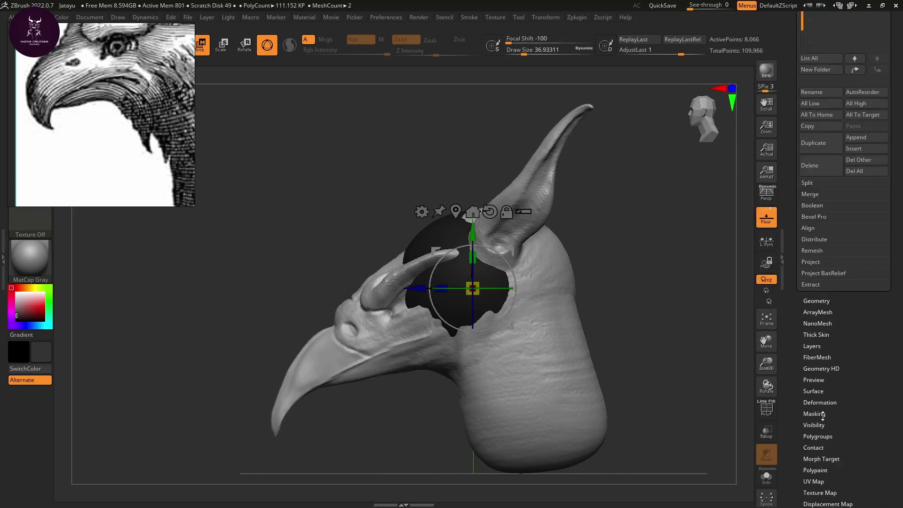
pyautogui.scroll(-2, 824, 451)
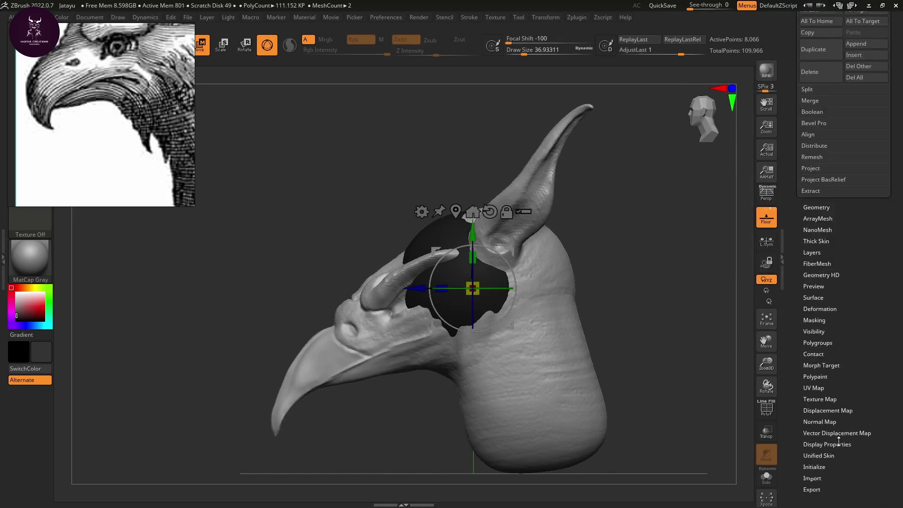
pyautogui.click(819, 377)
pyautogui.click(820, 203)
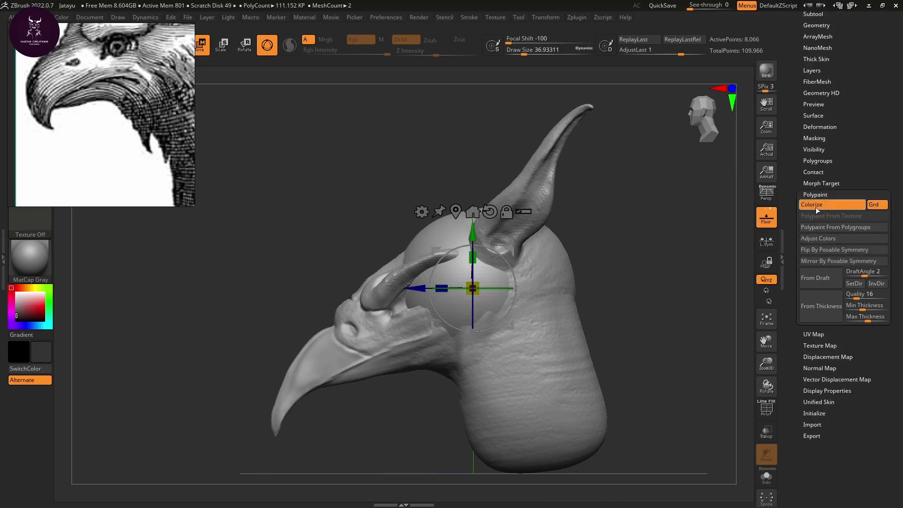
pyautogui.moveTo(617, 267); pyautogui.dragTo(638, 276)
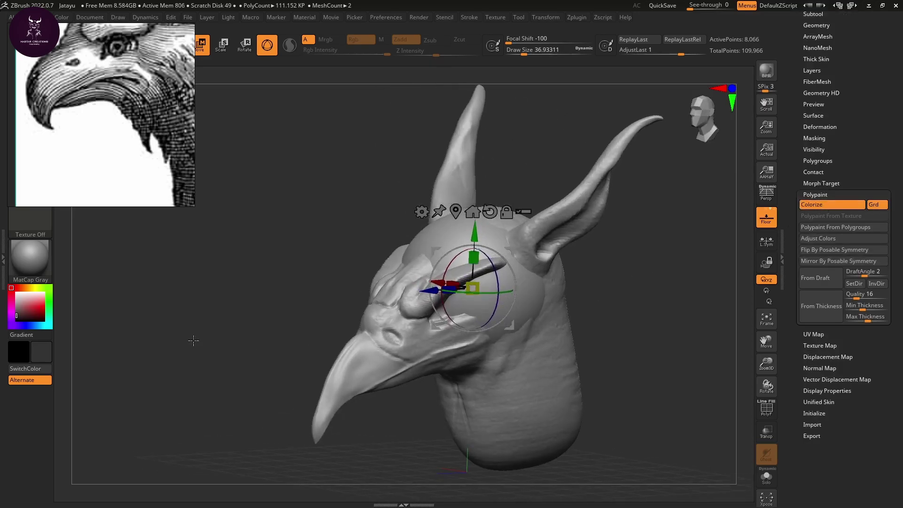
# Move the sphere into the eye socket so it sits beneath the brow as an eyeball.
pyautogui.moveTo(478, 281); pyautogui.dragTo(438, 301)
pyautogui.moveTo(650, 298); pyautogui.dragTo(636, 285)
pyautogui.moveTo(454, 250); pyautogui.dragTo(454, 257)
pyautogui.moveTo(427, 409)
pyautogui.keyDown('alt'); pyautogui.mouseDown()
pyautogui.moveTo(454, 464)
pyautogui.moveTo(443, 479)
pyautogui.moveTo(465, 482)
pyautogui.mouseUp(); pyautogui.keyUp('alt')
pyautogui.press('q')
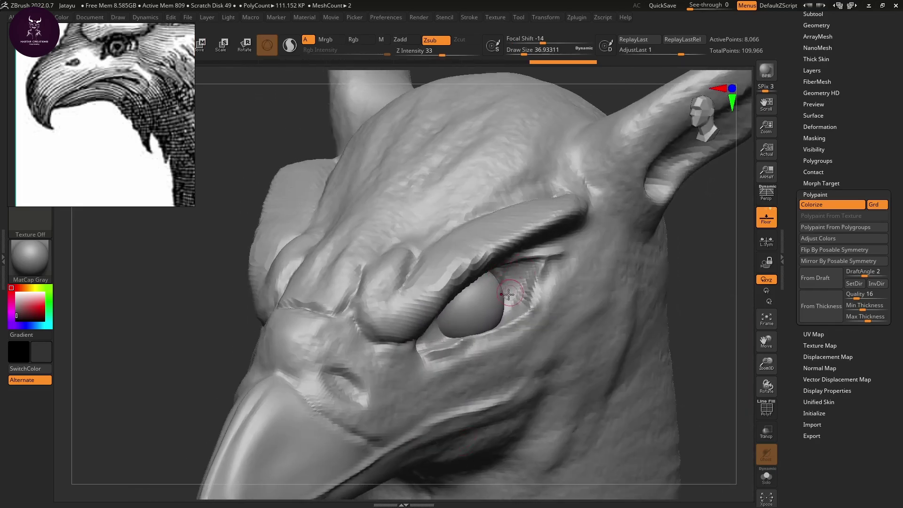
# Undo the sideways nudge of the eyeball and shift it slightly forward in the socket towards the beak.
pyautogui.press('w')
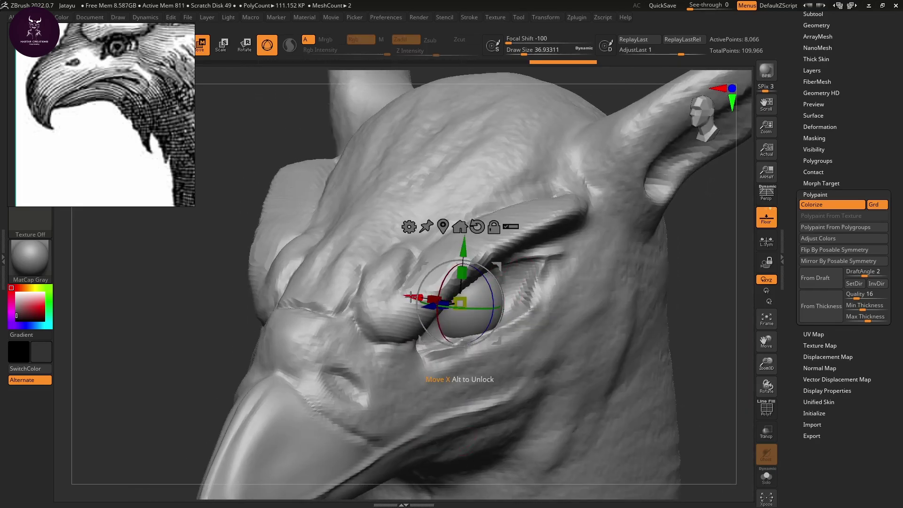
pyautogui.moveTo(413, 296); pyautogui.dragTo(410, 292)
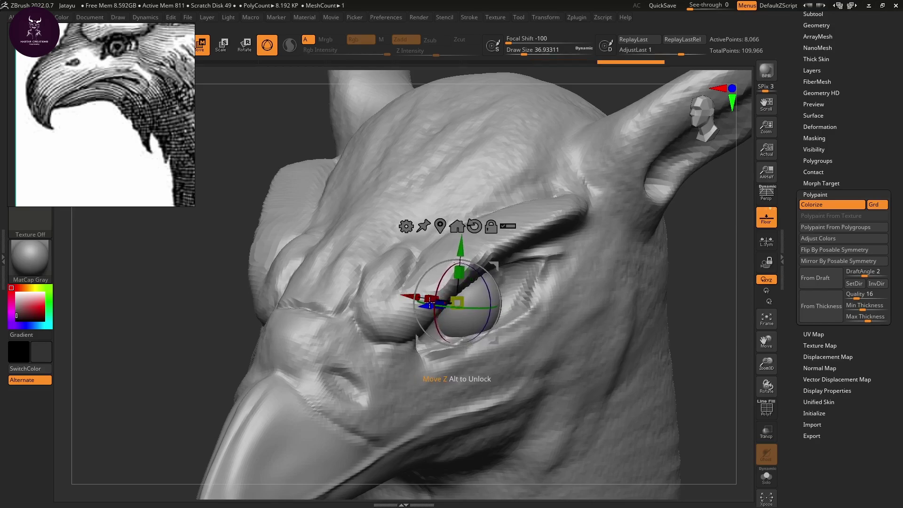
pyautogui.hotkey('ctrl', 'z')
pyautogui.moveTo(200, 377); pyautogui.dragTo(179, 376)
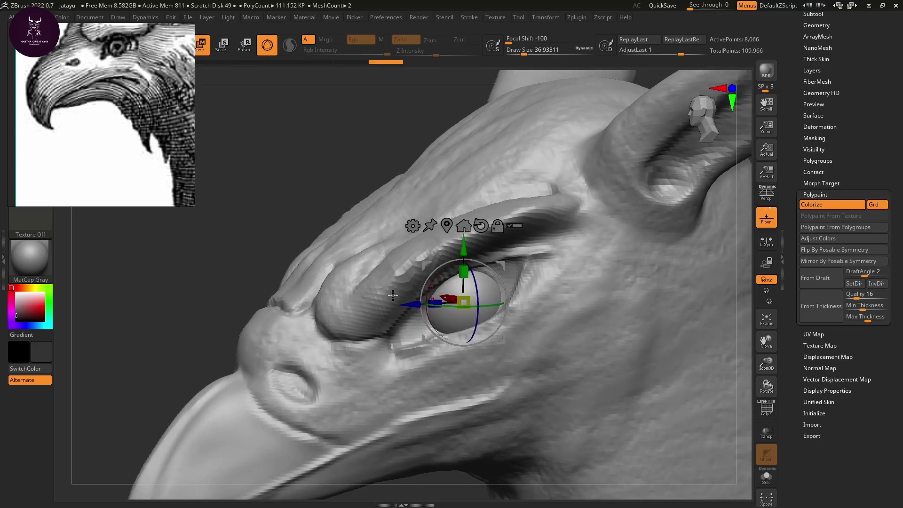
pyautogui.moveTo(412, 301); pyautogui.dragTo(408, 301)
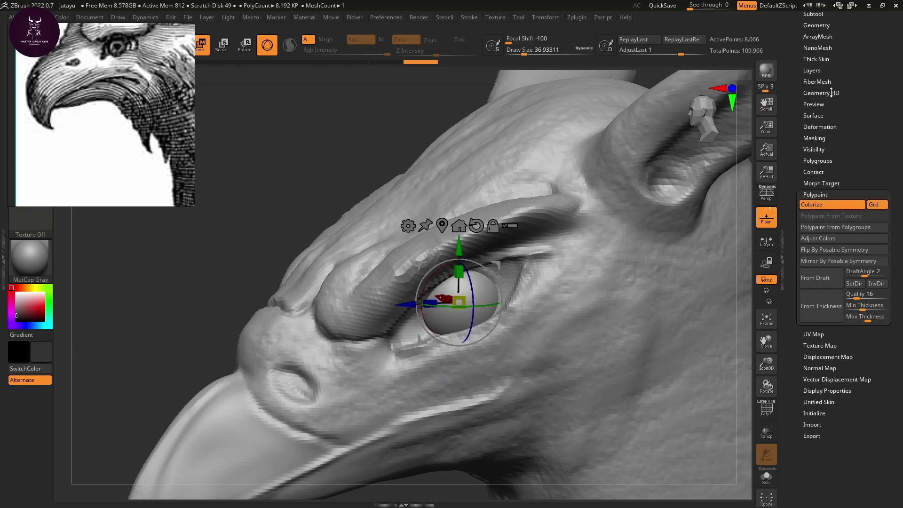
# Open the subtool list and make the PolySphere head the active subtool.
pyautogui.moveTo(798, 112); pyautogui.dragTo(800, 294)
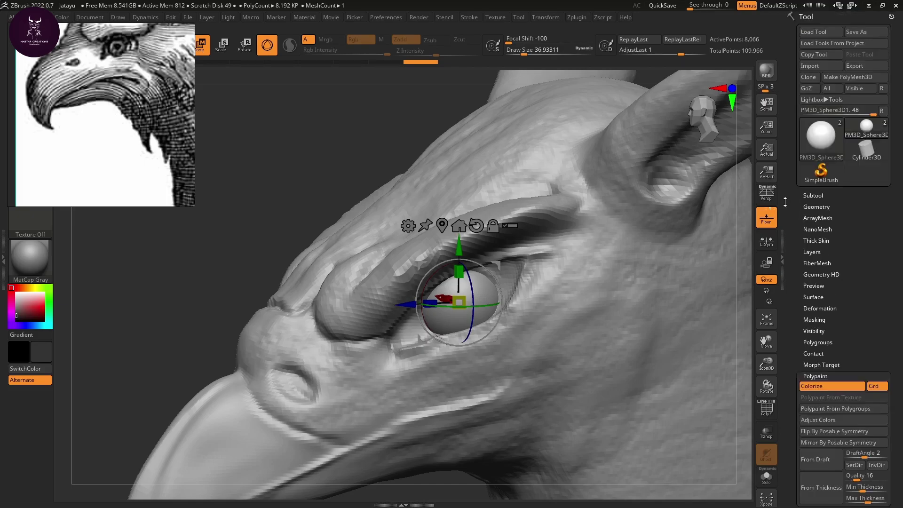
pyautogui.click(818, 196)
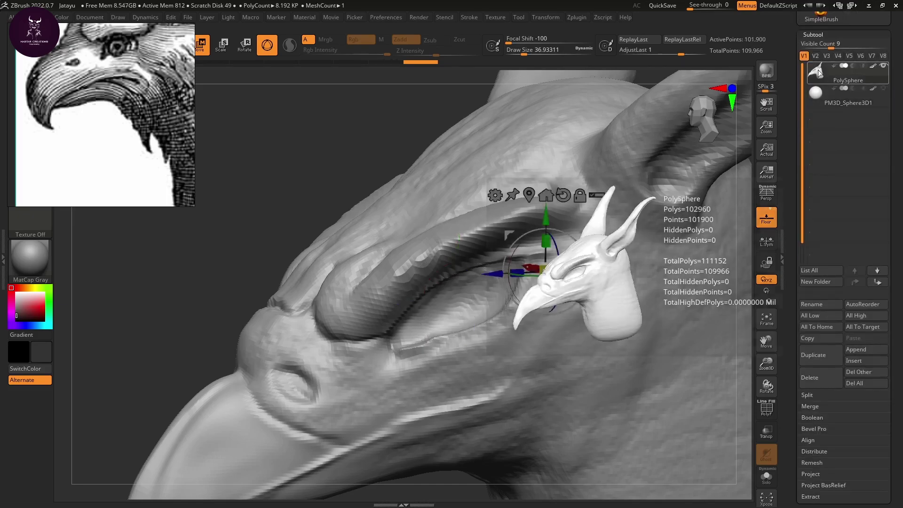
pyautogui.click(817, 100)
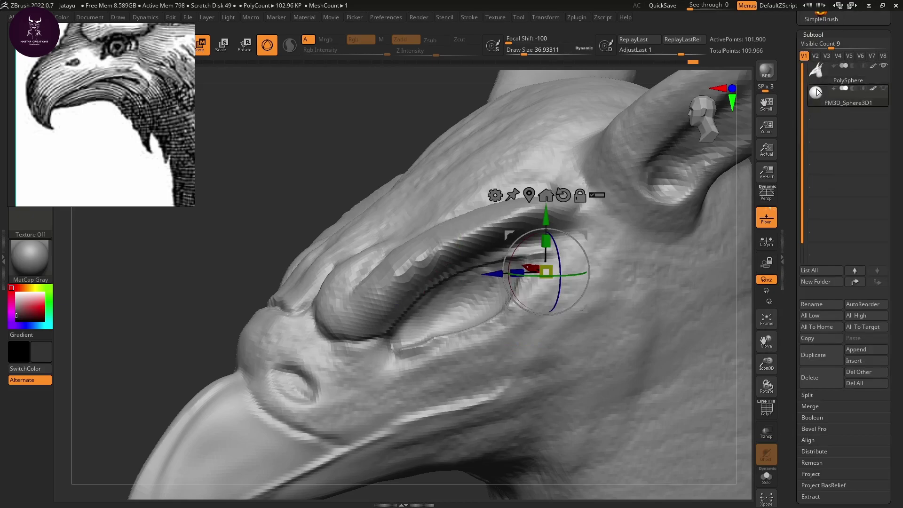
pyautogui.click(819, 72)
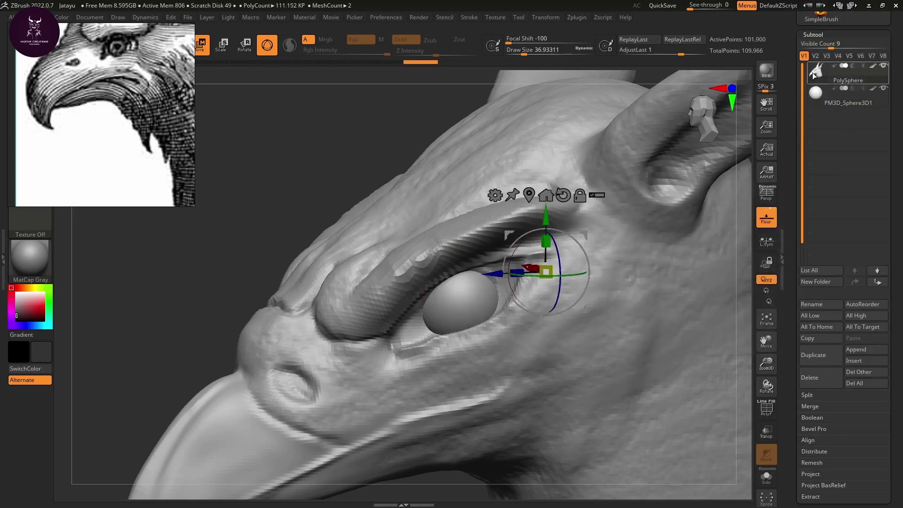
pyautogui.press('b')
pyautogui.press('d')
pyautogui.press('Escape')
# Switch to the ClayBuildup brush and build up the upper eyelid beneath the brow ridge.
pyautogui.press('b')
pyautogui.press('c')
pyautogui.press('b')
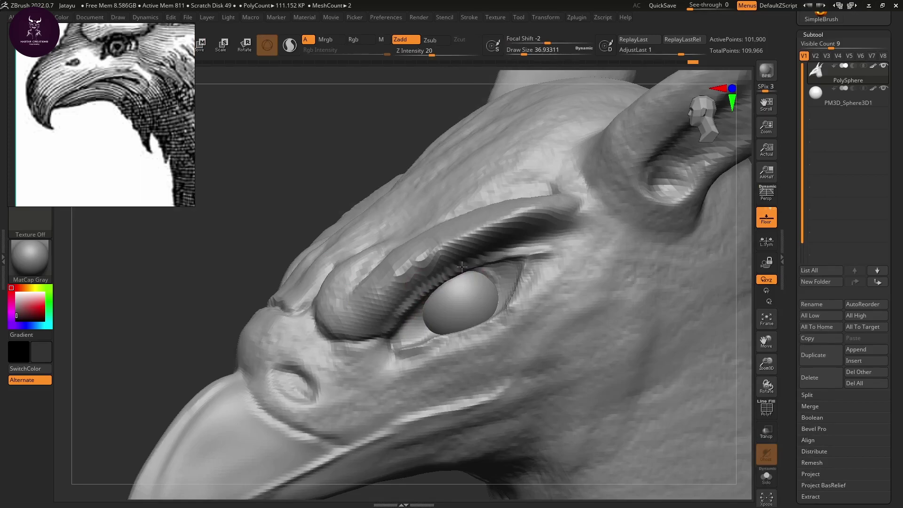
pyautogui.moveTo(337, 192); pyautogui.dragTo(397, 225)
pyautogui.moveTo(435, 277)
pyautogui.mouseDown()
pyautogui.moveTo(409, 306)
pyautogui.moveTo(451, 263)
pyautogui.moveTo(431, 275)
pyautogui.moveTo(468, 259)
pyautogui.mouseUp()
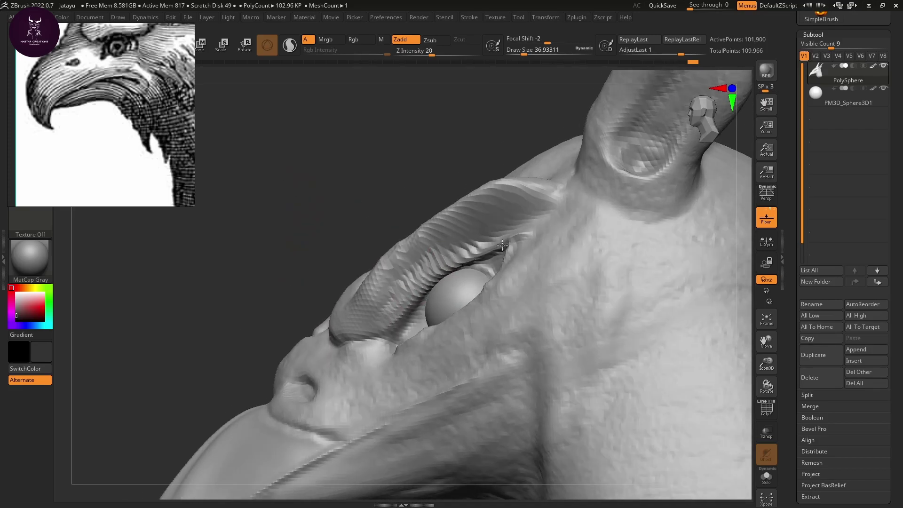
# Build up the lower eyelid with ClayBuildup from the inner corner of the eye to the outer corner.
pyautogui.moveTo(381, 321); pyautogui.dragTo(277, 285, button='right')
pyautogui.moveTo(188, 298)
pyautogui.mouseDown(button='right')
pyautogui.moveTo(268, 309)
pyautogui.moveTo(262, 322)
pyautogui.moveTo(220, 290)
pyautogui.mouseUp(button='right')
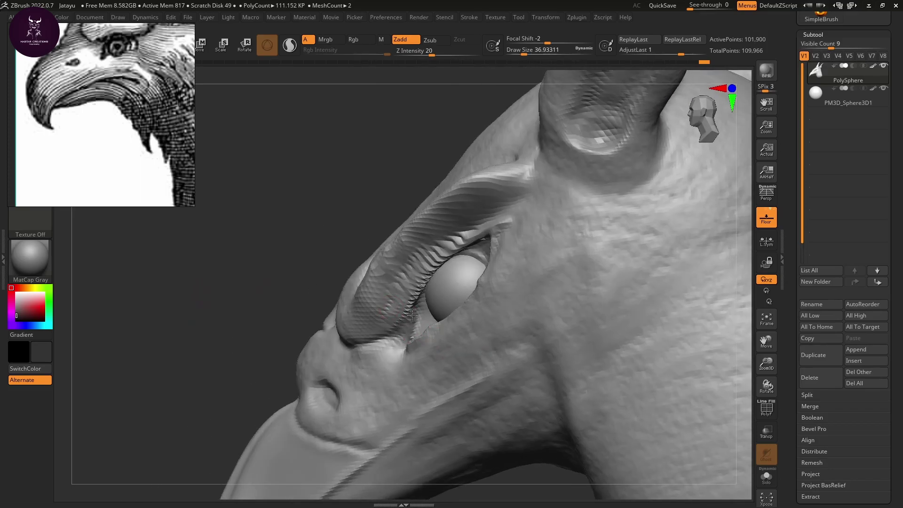
pyautogui.moveTo(254, 286); pyautogui.dragTo(428, 339, button='right')
pyautogui.moveTo(414, 334)
pyautogui.mouseDown()
pyautogui.moveTo(482, 308)
pyautogui.moveTo(514, 241)
pyautogui.mouseUp()
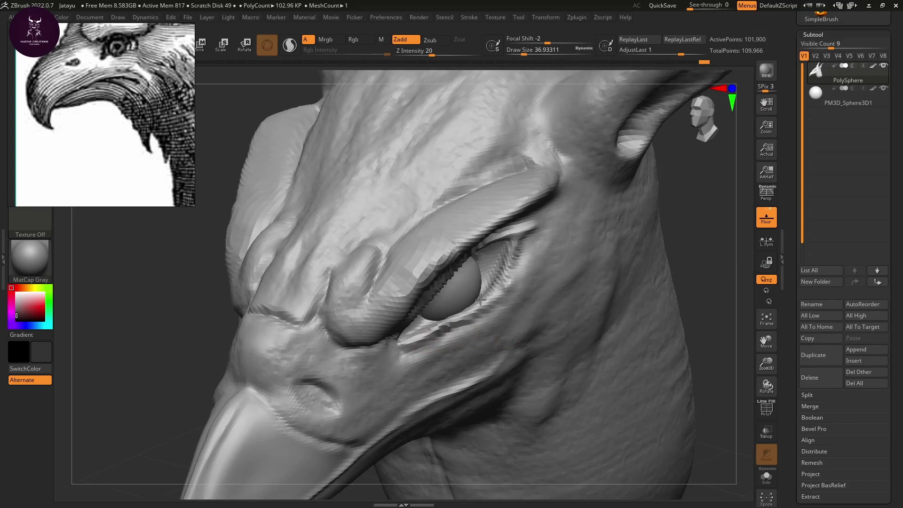
pyautogui.moveTo(165, 346); pyautogui.dragTo(373, 322)
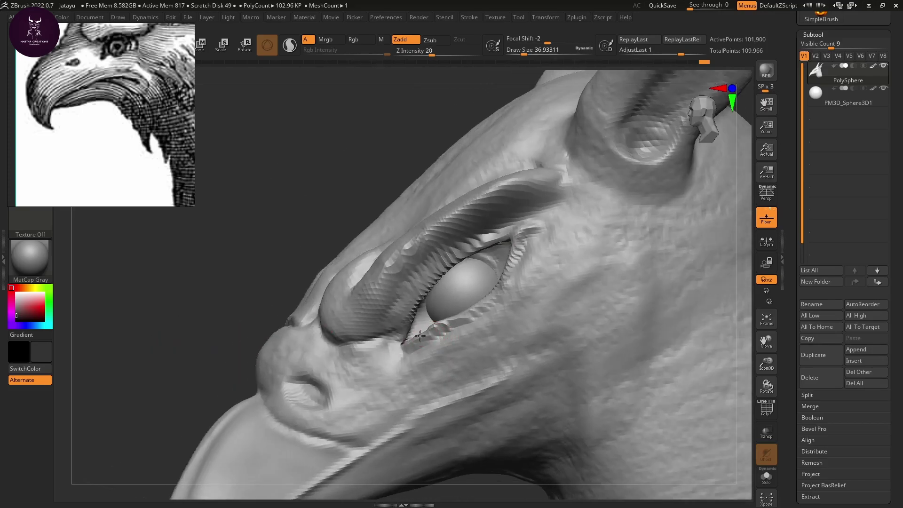
pyautogui.moveTo(224, 301); pyautogui.dragTo(229, 304)
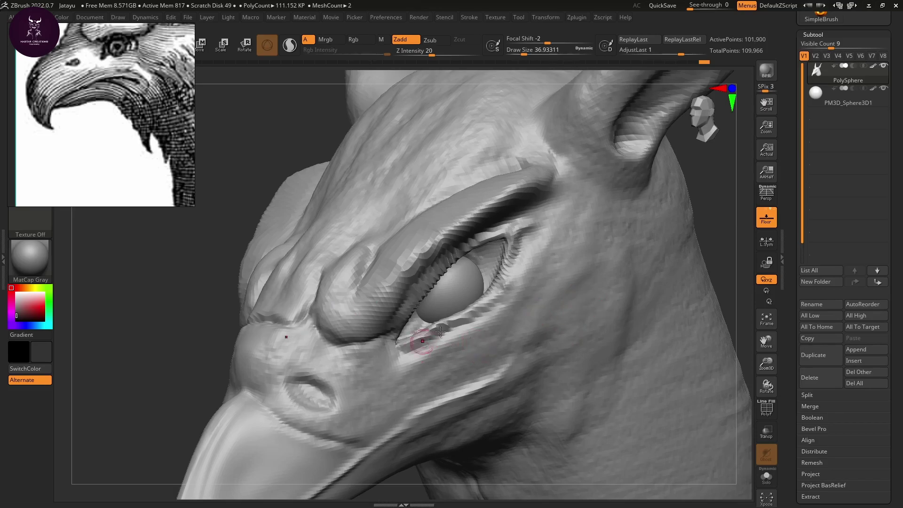
# Carve creases with DamStandard below the lower eyelid and around the outer corner of the eye.
pyautogui.press('b')
pyautogui.press('d')
pyautogui.press('s')
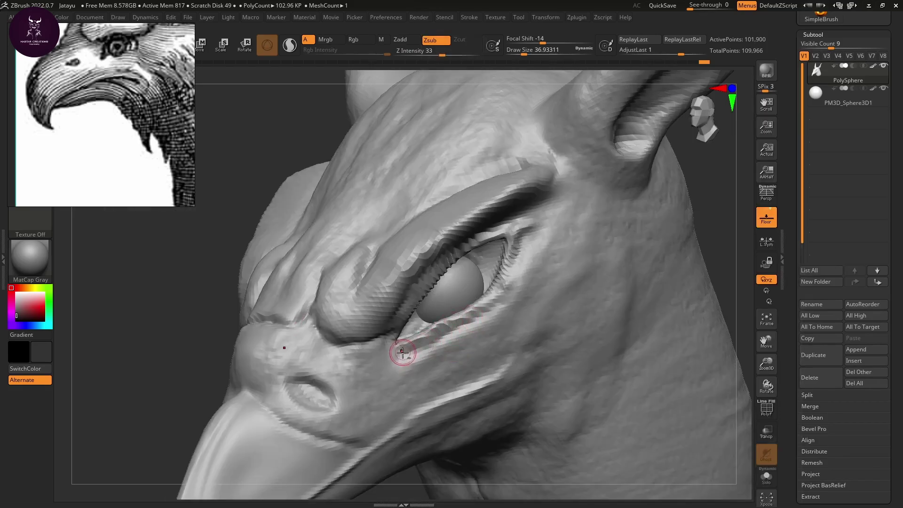
pyautogui.moveTo(405, 352)
pyautogui.mouseDown()
pyautogui.moveTo(453, 330)
pyautogui.moveTo(510, 279)
pyautogui.moveTo(490, 306)
pyautogui.moveTo(522, 222)
pyautogui.moveTo(492, 306)
pyautogui.moveTo(520, 248)
pyautogui.mouseUp()
pyautogui.moveTo(499, 294)
pyautogui.mouseDown()
pyautogui.moveTo(528, 213)
pyautogui.moveTo(560, 187)
pyautogui.mouseUp()
pyautogui.moveTo(151, 323)
pyautogui.keyDown('alt'); pyautogui.mouseDown()
pyautogui.moveTo(135, 313)
pyautogui.moveTo(278, 259)
pyautogui.mouseUp(); pyautogui.keyUp('alt')
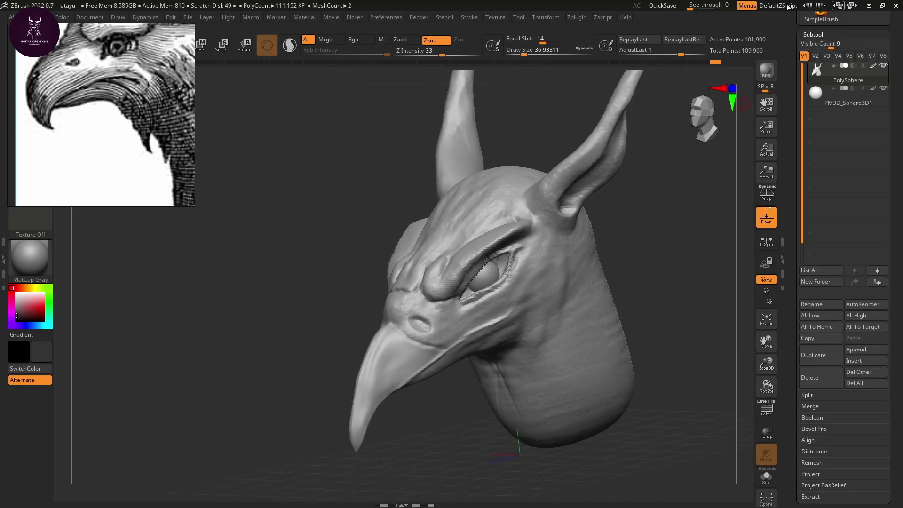
# Open the Geometry settings of the head subtool and review the whole head.
pyautogui.moveTo(672, 283)
pyautogui.mouseDown()
pyautogui.moveTo(634, 301)
pyautogui.moveTo(659, 294)
pyautogui.mouseUp()
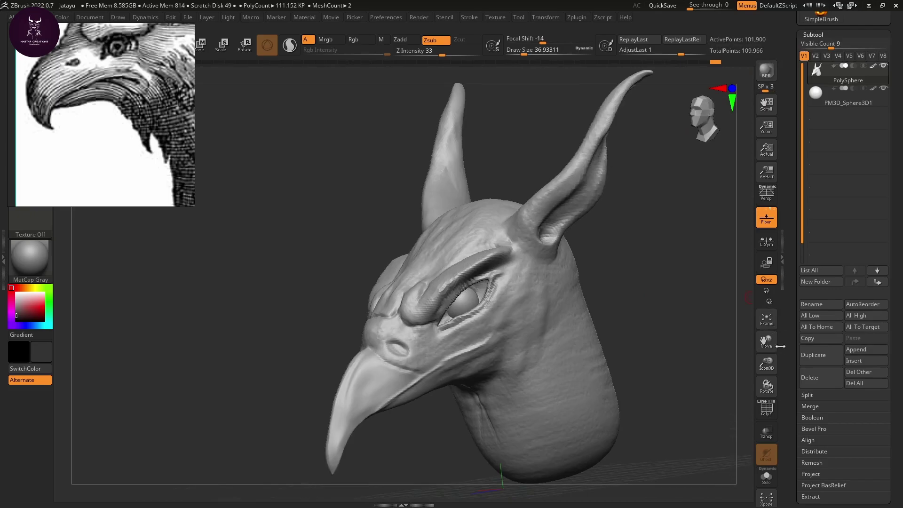
pyautogui.scroll(-6, 799, 422)
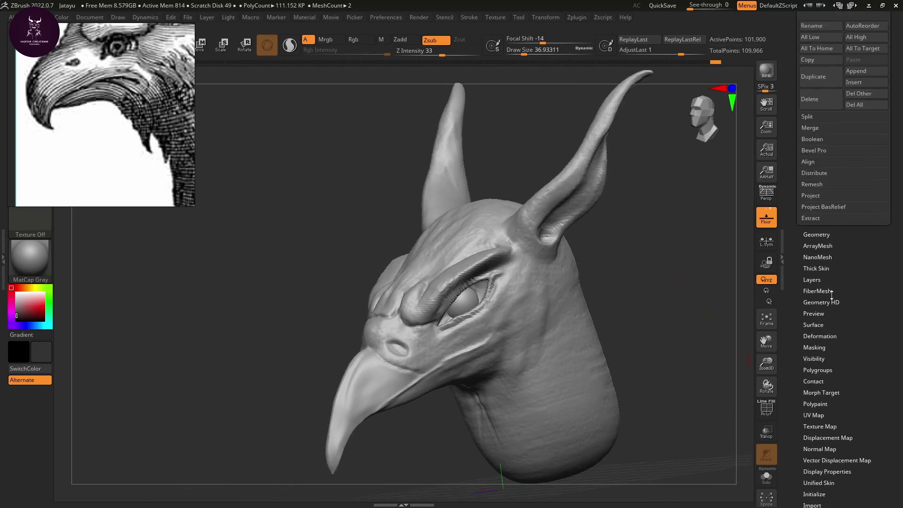
pyautogui.click(834, 235)
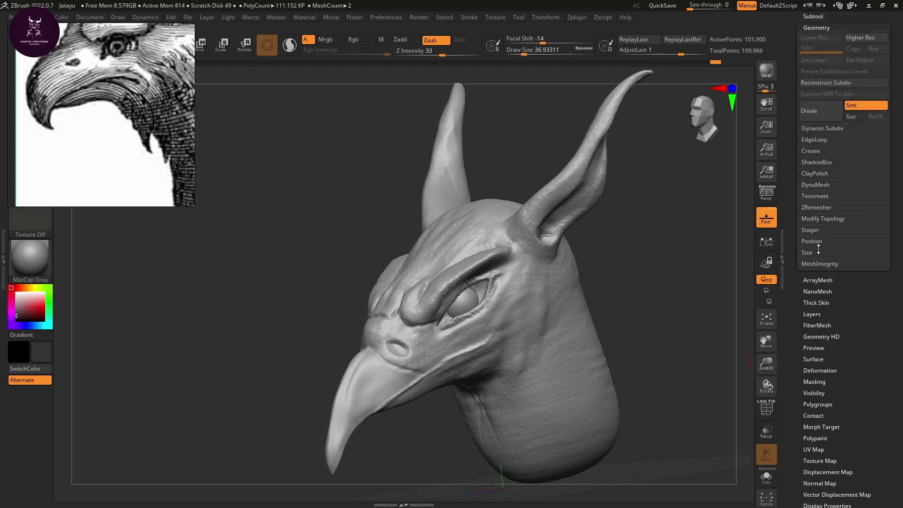
pyautogui.moveTo(646, 280); pyautogui.dragTo(644, 272)
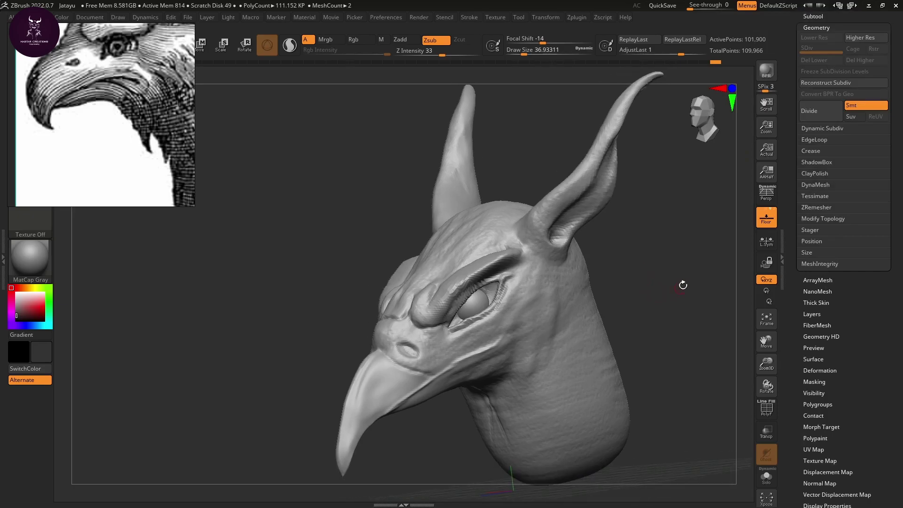
# Carve DamStandard grooves inside the ear, from its base up to the pointed tip.
pyautogui.moveTo(672, 264); pyautogui.dragTo(601, 302)
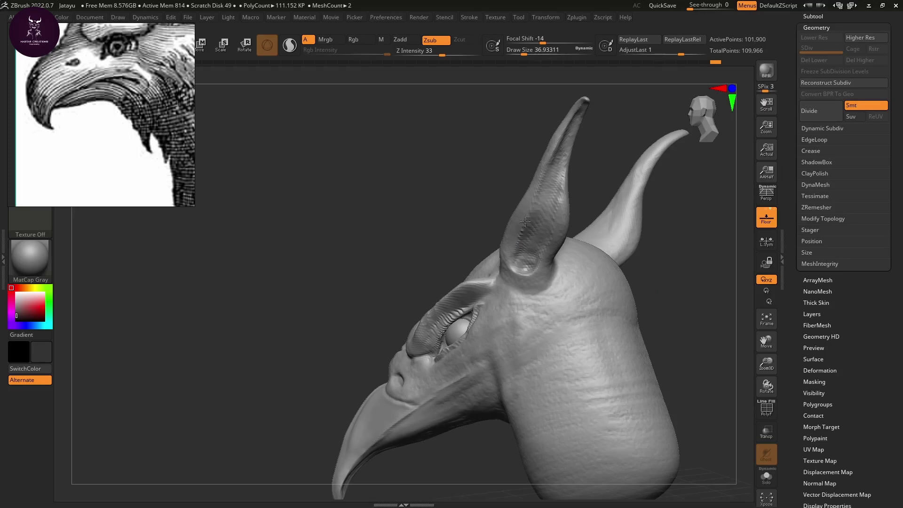
pyautogui.moveTo(576, 120); pyautogui.dragTo(552, 158)
pyautogui.moveTo(572, 118); pyautogui.dragTo(593, 95)
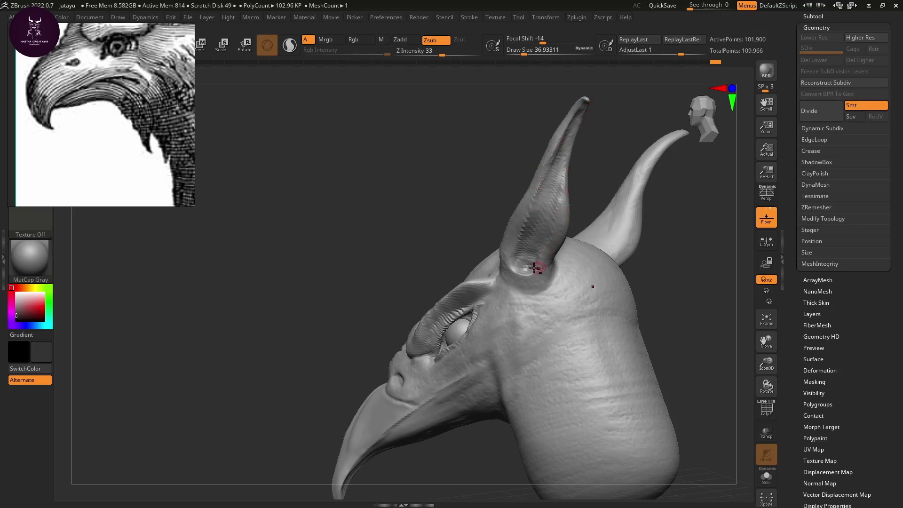
pyautogui.moveTo(521, 257)
pyautogui.mouseDown()
pyautogui.moveTo(526, 274)
pyautogui.moveTo(530, 255)
pyautogui.moveTo(535, 259)
pyautogui.mouseUp()
pyautogui.moveTo(549, 226); pyautogui.dragTo(541, 246)
pyautogui.moveTo(555, 213); pyautogui.dragTo(570, 144)
pyautogui.moveTo(559, 186); pyautogui.dragTo(582, 123)
pyautogui.moveTo(583, 155)
pyautogui.mouseDown()
pyautogui.moveTo(610, 159)
pyautogui.moveTo(617, 280)
pyautogui.moveTo(682, 303)
pyautogui.moveTo(676, 264)
pyautogui.moveTo(537, 327)
pyautogui.mouseUp()
# Try to carve creases across the top of the head and undo them.
pyautogui.moveTo(425, 346)
pyautogui.mouseDown()
pyautogui.moveTo(443, 352)
pyautogui.moveTo(500, 299)
pyautogui.moveTo(429, 346)
pyautogui.moveTo(446, 295)
pyautogui.mouseUp()
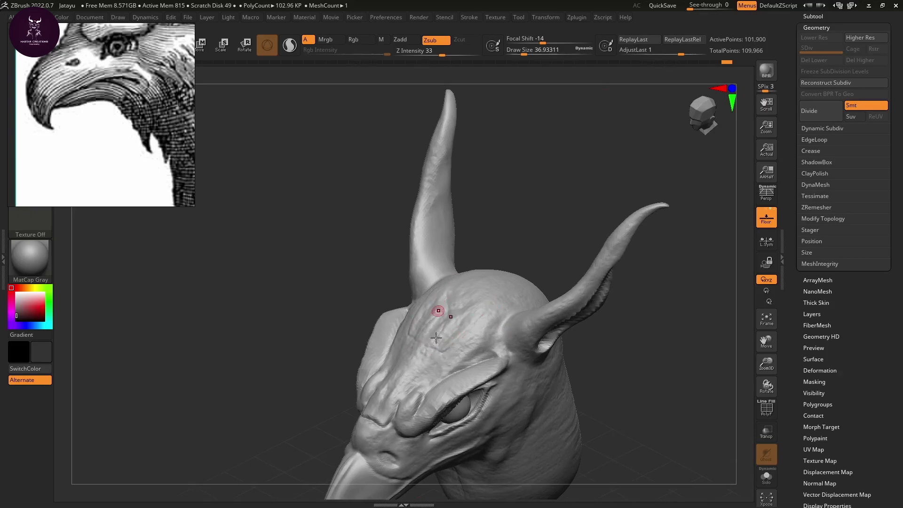
pyautogui.hotkey('ctrl', 'z')
pyautogui.hotkey('ctrl', 'z')
# Switch to ClayBuildup with a draw size of about 97 and smooth the creased skin under the beak.
pyautogui.moveTo(675, 354)
pyautogui.mouseDown()
pyautogui.moveTo(694, 306)
pyautogui.moveTo(675, 338)
pyautogui.moveTo(676, 284)
pyautogui.moveTo(689, 329)
pyautogui.moveTo(687, 284)
pyautogui.moveTo(666, 307)
pyautogui.moveTo(677, 288)
pyautogui.moveTo(672, 301)
pyautogui.mouseUp()
pyautogui.moveTo(425, 375); pyautogui.dragTo(385, 334)
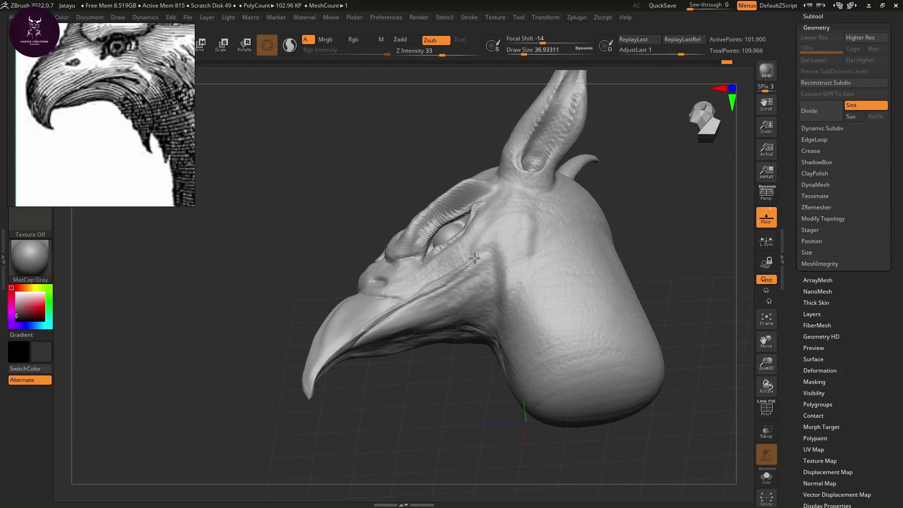
pyautogui.moveTo(401, 365)
pyautogui.mouseDown()
pyautogui.moveTo(413, 385)
pyautogui.moveTo(398, 305)
pyautogui.moveTo(349, 347)
pyautogui.mouseUp()
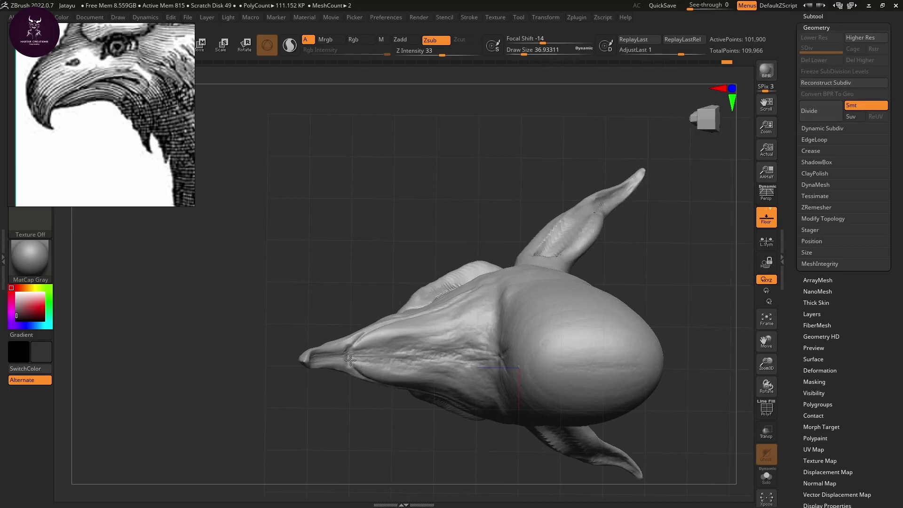
pyautogui.press('b')
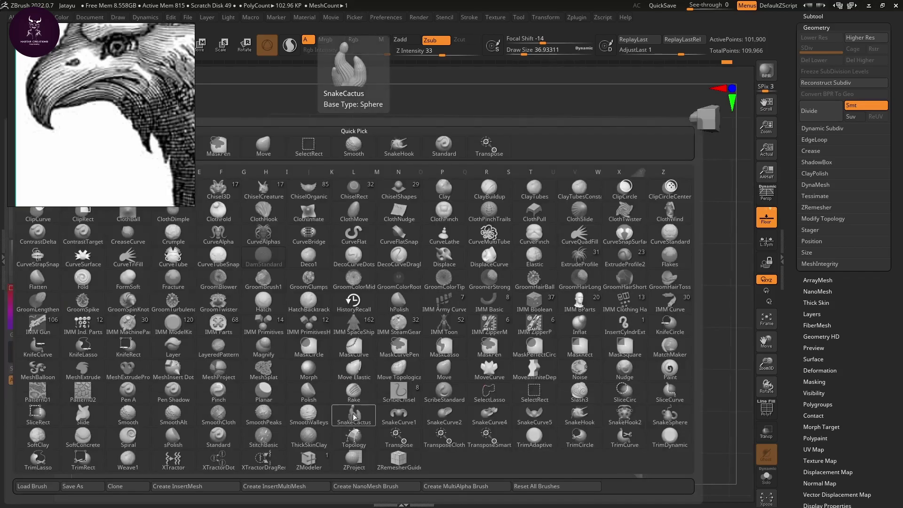
pyautogui.click(355, 407)
pyautogui.moveTo(332, 425); pyautogui.dragTo(391, 346)
pyautogui.press('space')
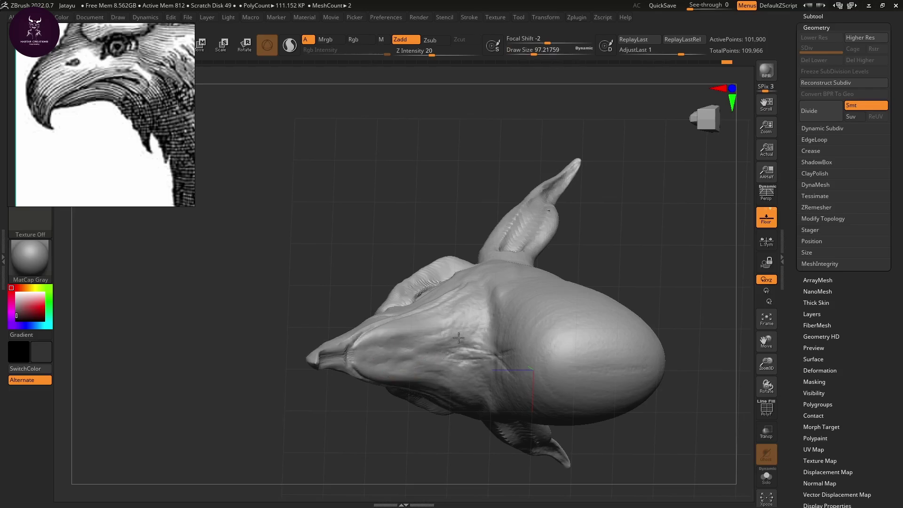
pyautogui.keyDown('shift'); pyautogui.moveTo(382, 358); pyautogui.dragTo(358, 356); pyautogui.keyUp('shift')
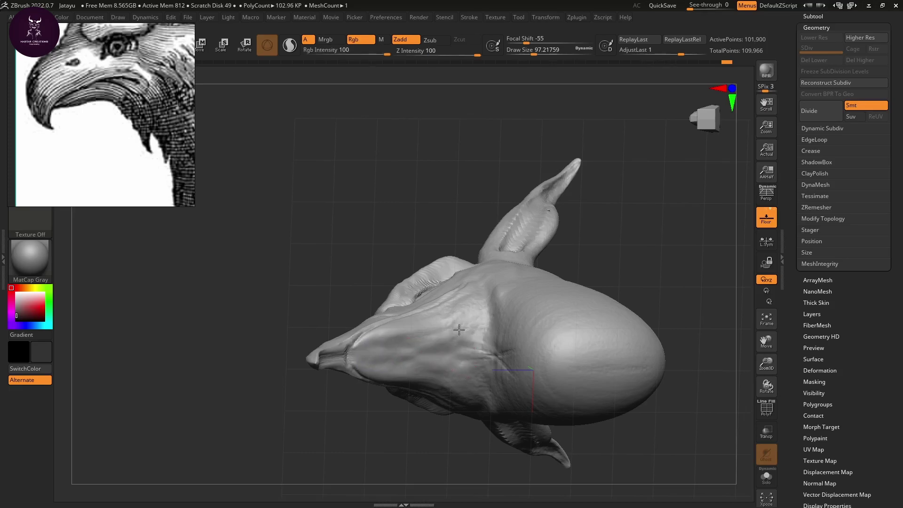
# Move the reference image off the brush settings and change the ClayBuildup stroke to Spray.
pyautogui.moveTo(414, 430); pyautogui.dragTo(395, 414)
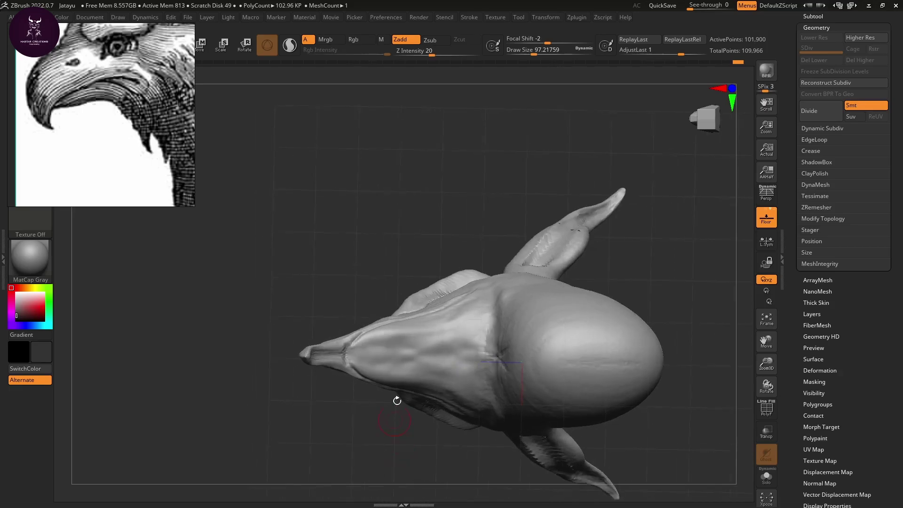
pyautogui.moveTo(109, 57); pyautogui.dragTo(794, 106)
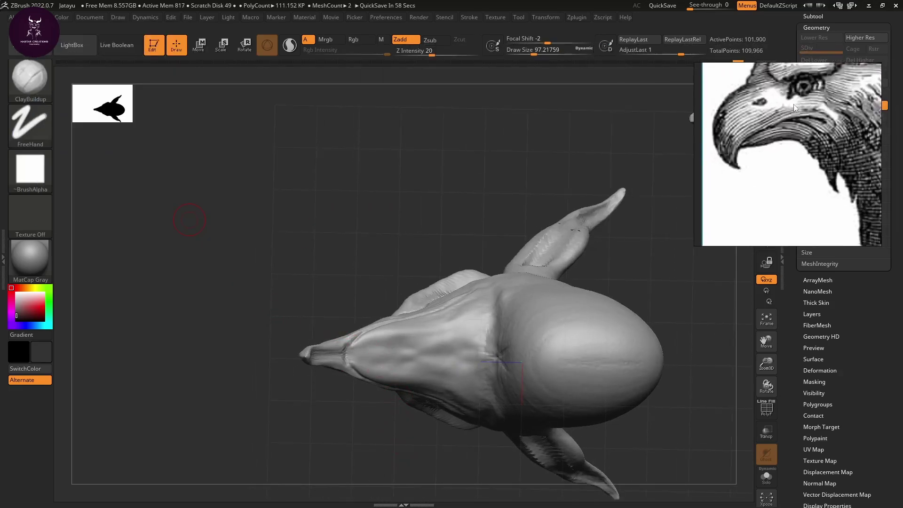
pyautogui.click(38, 126)
pyautogui.click(232, 139)
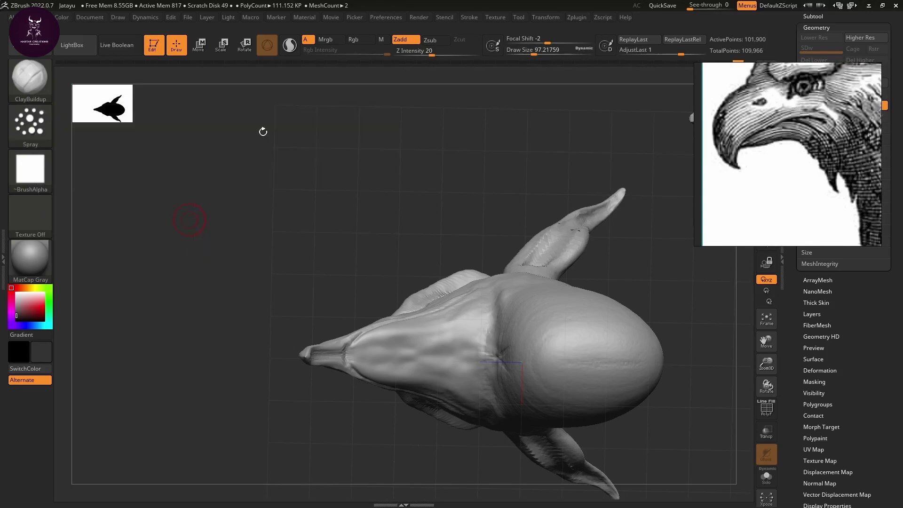
# Spray rough ClayBuildup texture over the skin under the beak and check it on the whole head.
pyautogui.press('ctrl')
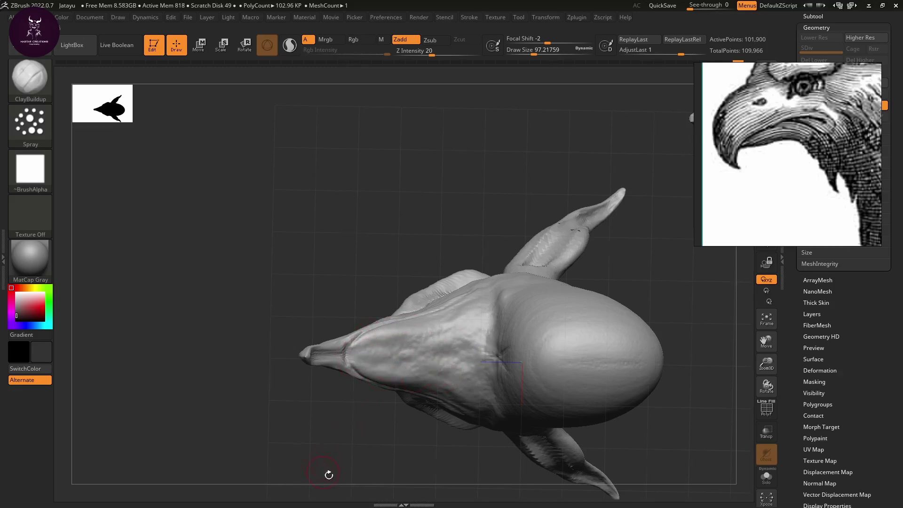
pyautogui.moveTo(324, 472); pyautogui.dragTo(357, 489)
pyautogui.moveTo(647, 246); pyautogui.dragTo(681, 322)
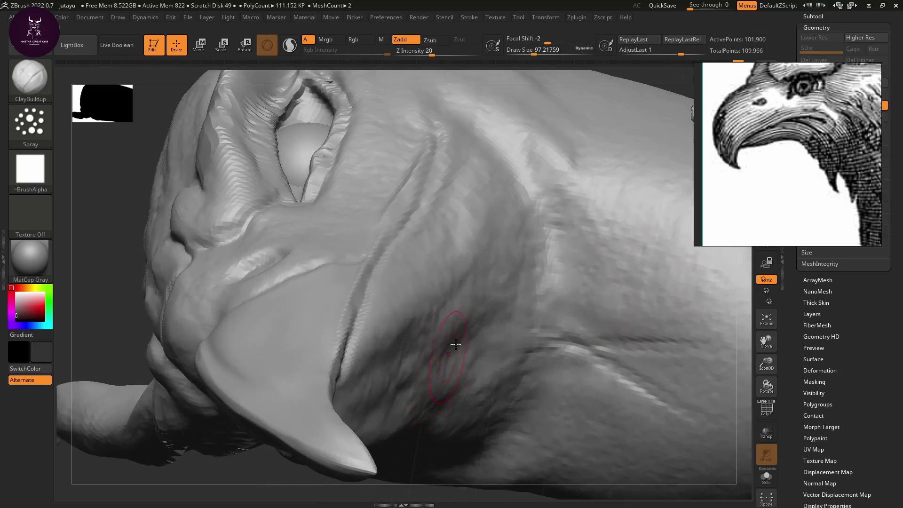
pyautogui.moveTo(115, 276)
pyautogui.keyDown('alt'); pyautogui.mouseDown()
pyautogui.moveTo(130, 163)
pyautogui.moveTo(479, 161)
pyautogui.moveTo(460, 218)
pyautogui.mouseUp(); pyautogui.keyUp('alt')
pyautogui.press('f')
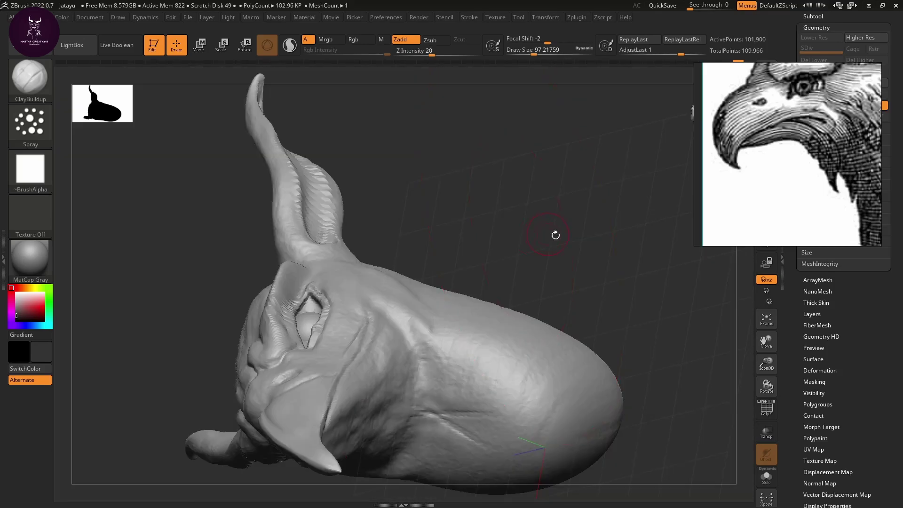
# Move the reference image off the tool settings and duplicate the PM3D_Sphere3D1 eyeball subtool.
pyautogui.moveTo(516, 225)
pyautogui.keyDown('alt'); pyautogui.mouseDown()
pyautogui.moveTo(571, 168)
pyautogui.moveTo(527, 202)
pyautogui.moveTo(491, 213)
pyautogui.moveTo(584, 203)
pyautogui.moveTo(605, 212)
pyautogui.moveTo(605, 262)
pyautogui.moveTo(559, 266)
pyautogui.mouseUp(); pyautogui.keyUp('alt')
pyautogui.moveTo(613, 258)
pyautogui.mouseDown()
pyautogui.moveTo(565, 264)
pyautogui.moveTo(619, 276)
pyautogui.moveTo(629, 331)
pyautogui.moveTo(563, 302)
pyautogui.mouseUp()
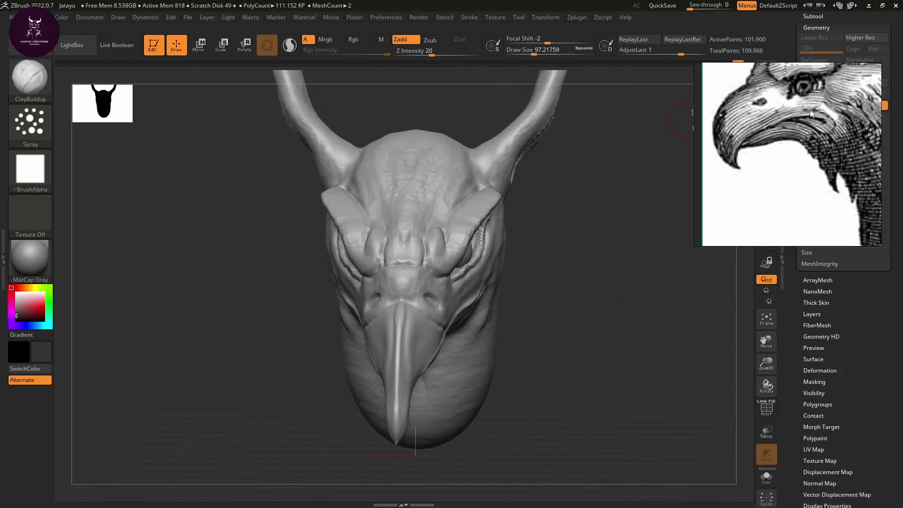
pyautogui.moveTo(819, 113); pyautogui.dragTo(133, 101)
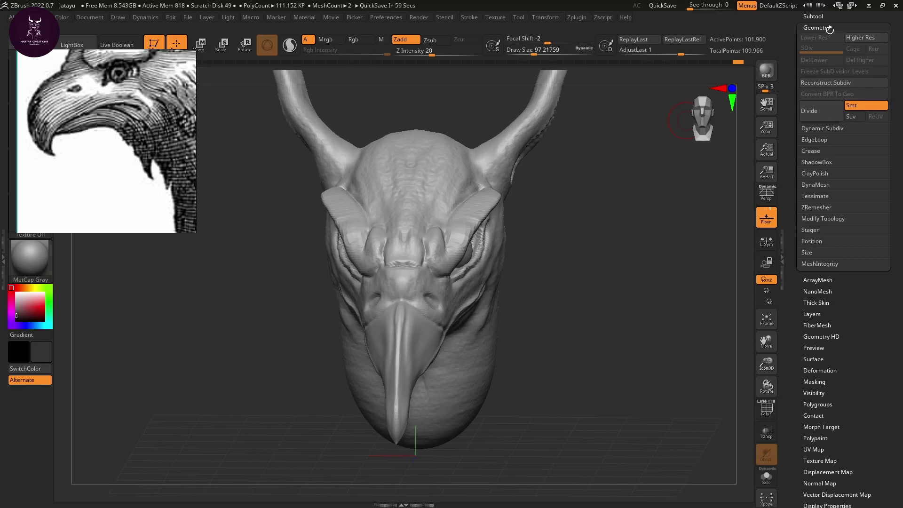
pyautogui.click(815, 16)
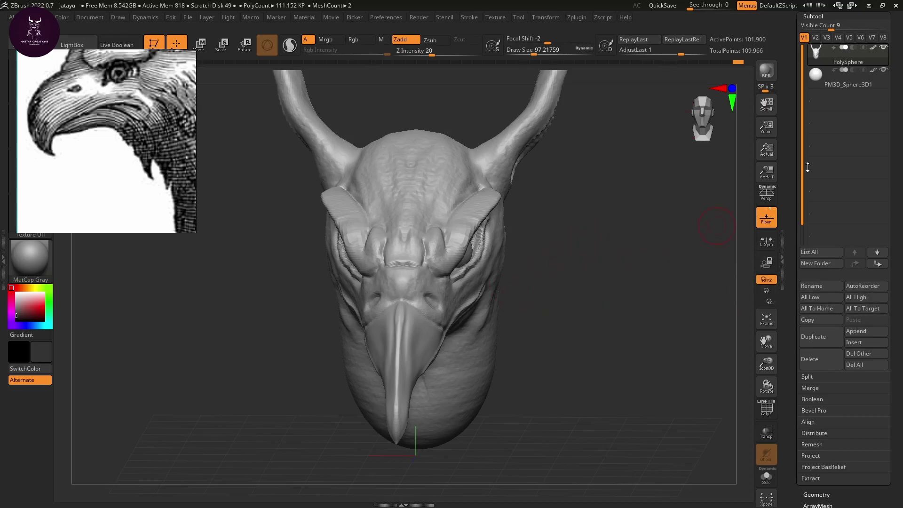
pyautogui.click(842, 76)
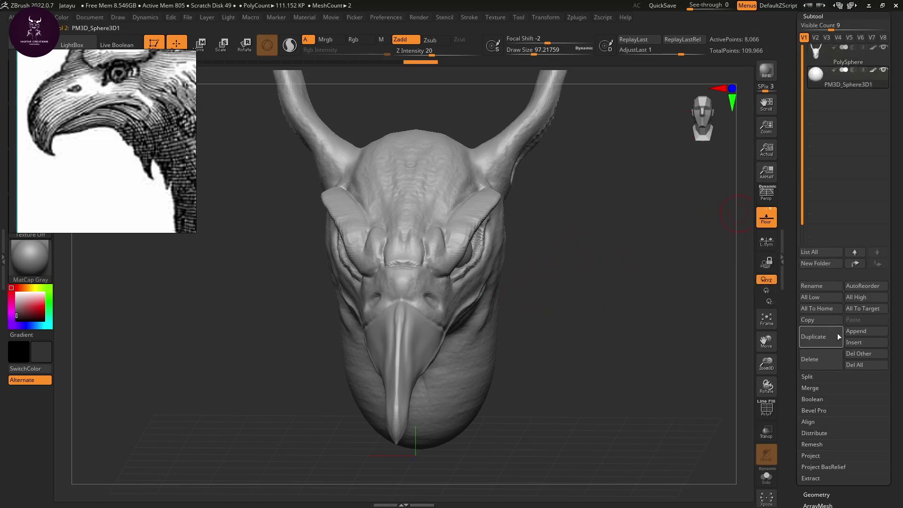
pyautogui.click(822, 337)
# Move the duplicated eyeball along the X axis into the opposite eye socket and fine-tune its fit behind the eyelids.
pyautogui.press('w')
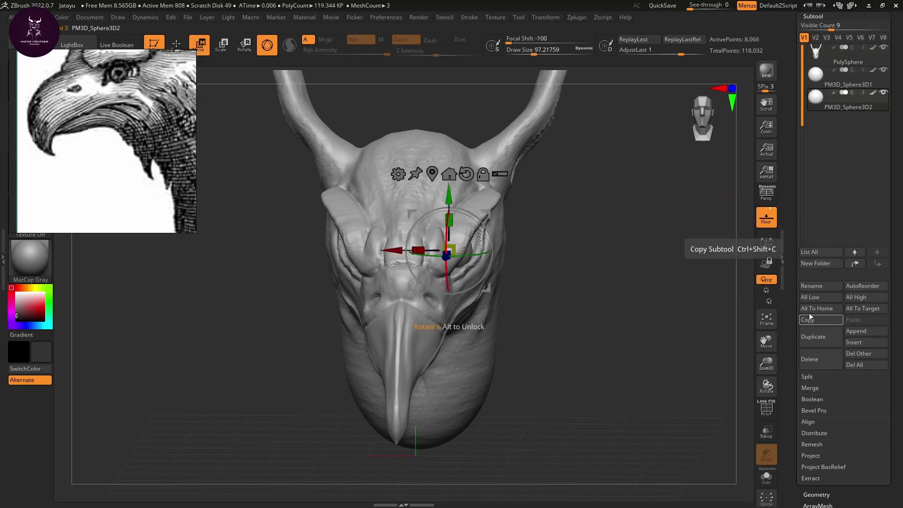
pyautogui.moveTo(403, 251); pyautogui.dragTo(320, 254)
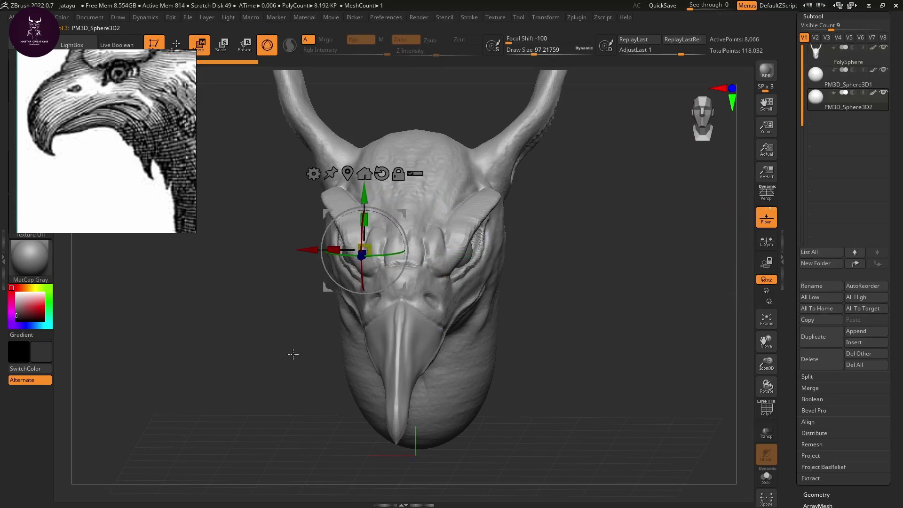
pyautogui.keyDown('shift'); pyautogui.moveTo(291, 356); pyautogui.dragTo(306, 332); pyautogui.keyUp('shift')
pyautogui.moveTo(311, 250); pyautogui.dragTo(316, 251)
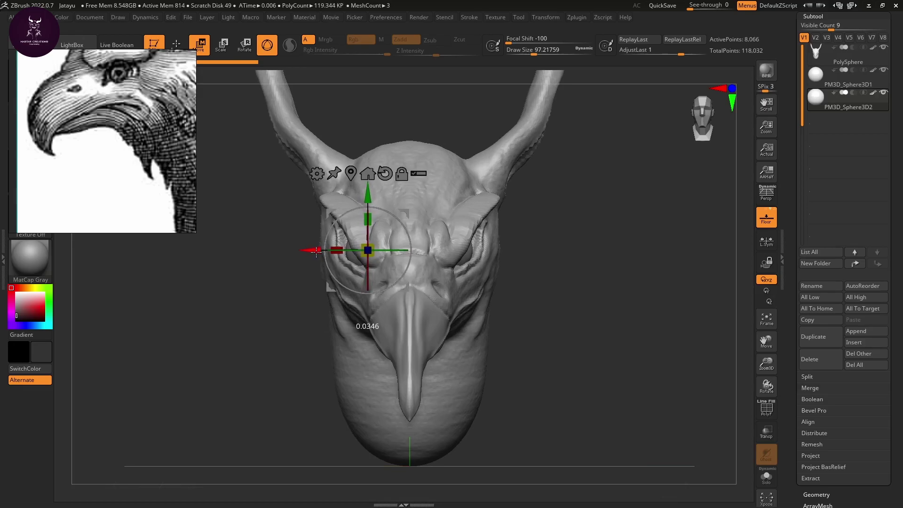
pyautogui.moveTo(317, 252); pyautogui.dragTo(319, 252)
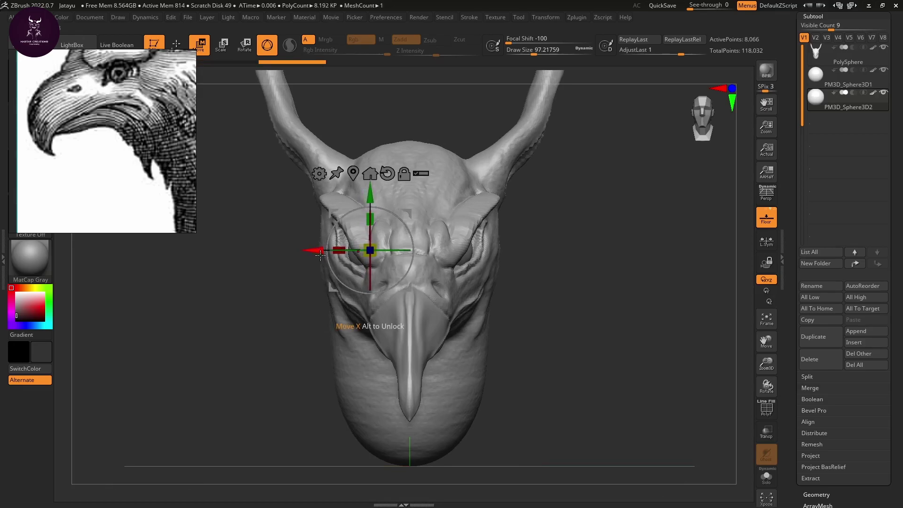
pyautogui.moveTo(645, 306)
pyautogui.mouseDown()
pyautogui.moveTo(624, 312)
pyautogui.moveTo(687, 302)
pyautogui.moveTo(651, 308)
pyautogui.mouseUp()
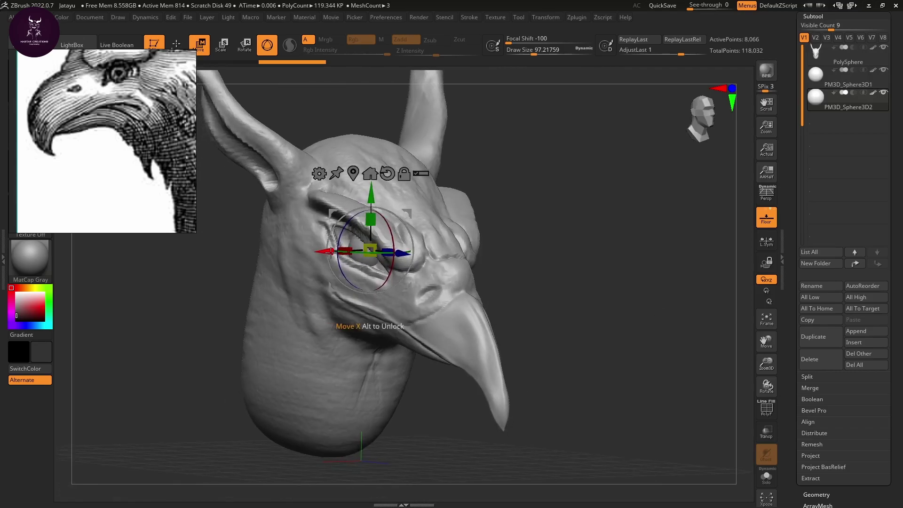
pyautogui.moveTo(331, 251); pyautogui.dragTo(332, 251)
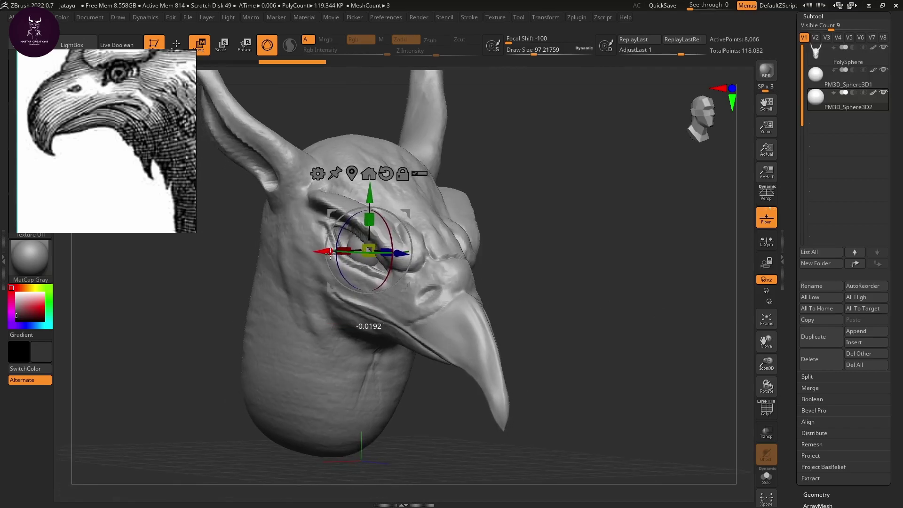
pyautogui.moveTo(607, 281); pyautogui.dragTo(601, 313)
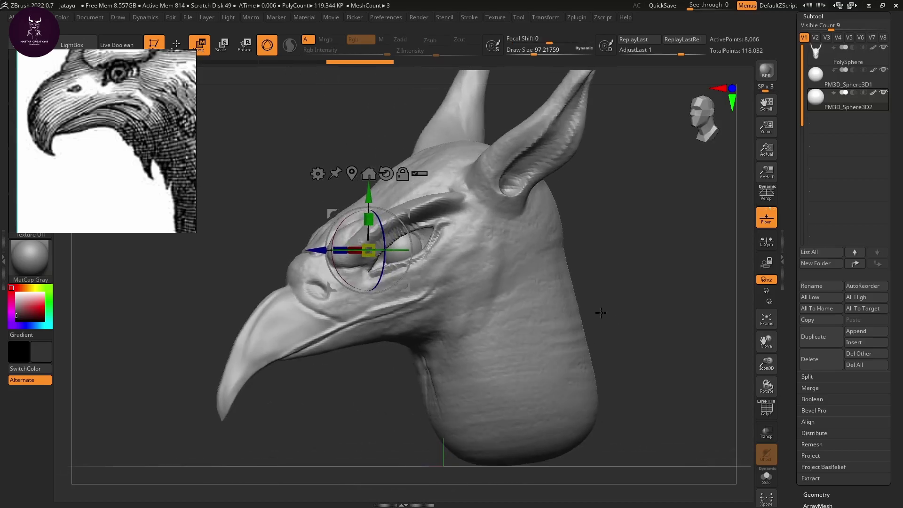
# QuickSave the project, and open the Save Project dialog for Jatayu.ZPR, closing it without saving.
pyautogui.click(661, 5)
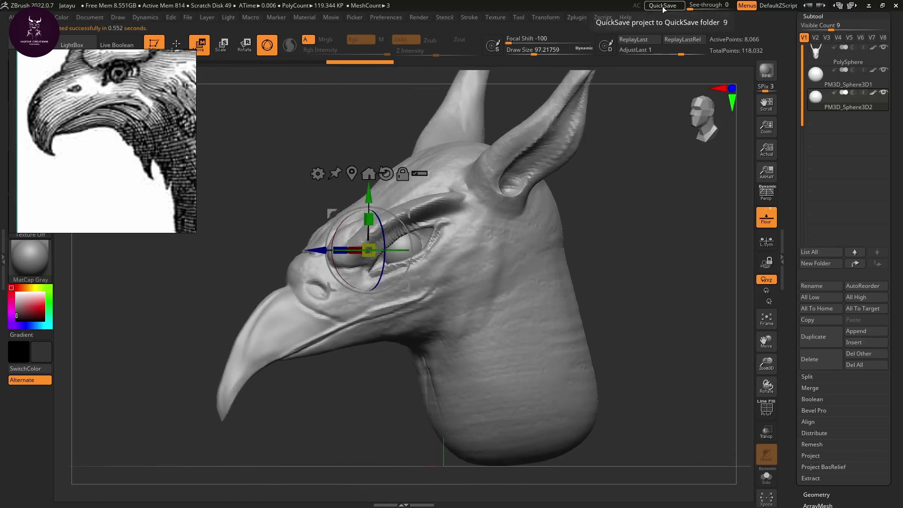
pyautogui.press('ctrl')
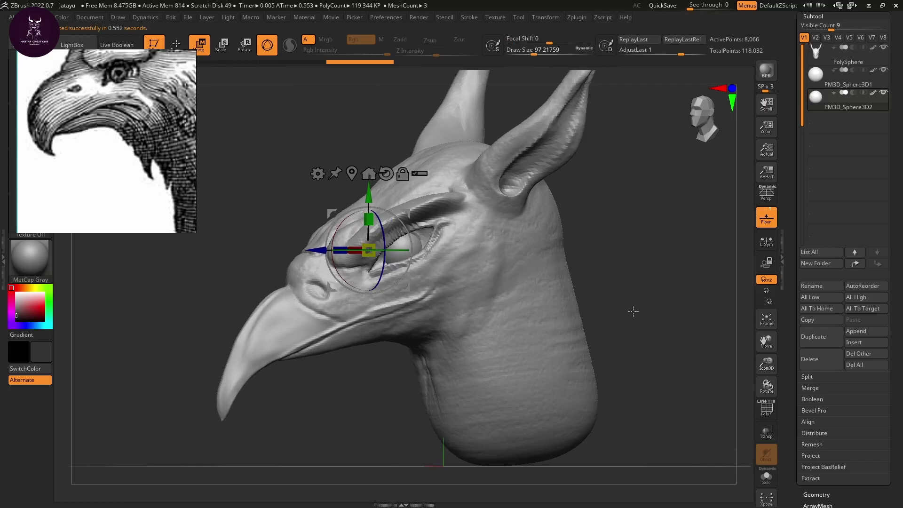
pyautogui.hotkey('ctrl', 's')
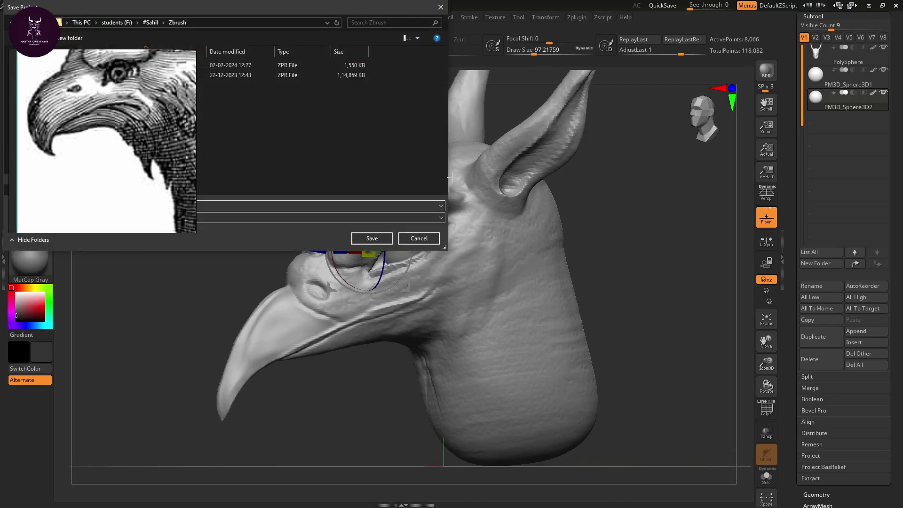
pyautogui.moveTo(295, 7)
pyautogui.mouseDown()
pyautogui.moveTo(544, 33)
pyautogui.moveTo(578, 46)
pyautogui.mouseUp()
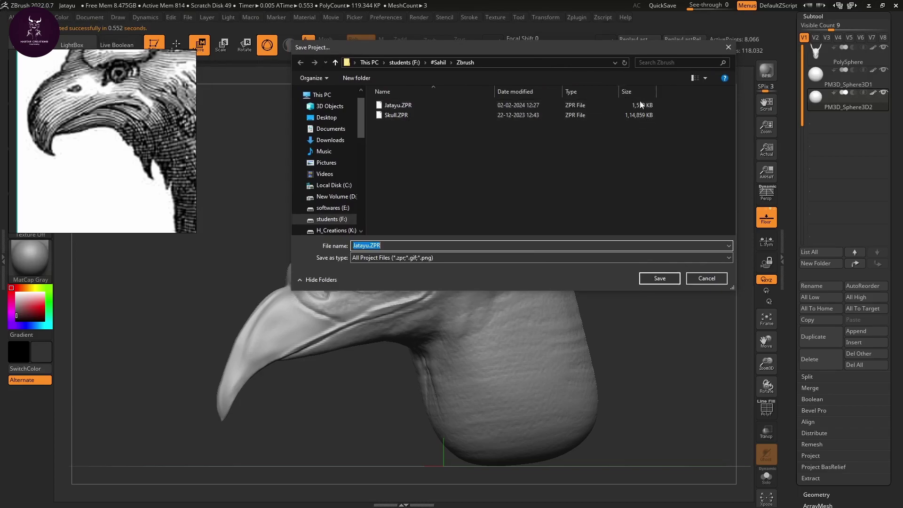
pyautogui.click(728, 48)
pyautogui.moveTo(640, 255); pyautogui.dragTo(655, 240)
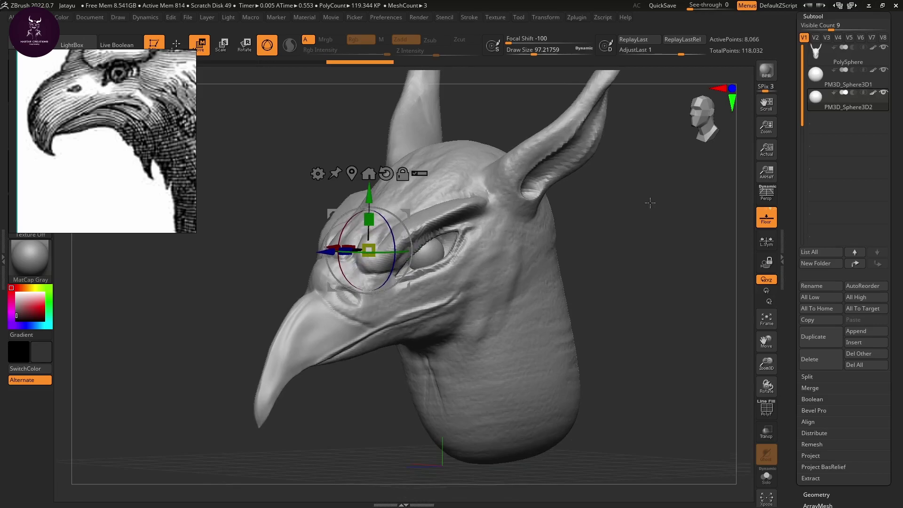
# Select the PolySphere head subtool and review the file formats offered for mesh export, leaving without exporting.
pyautogui.click(822, 50)
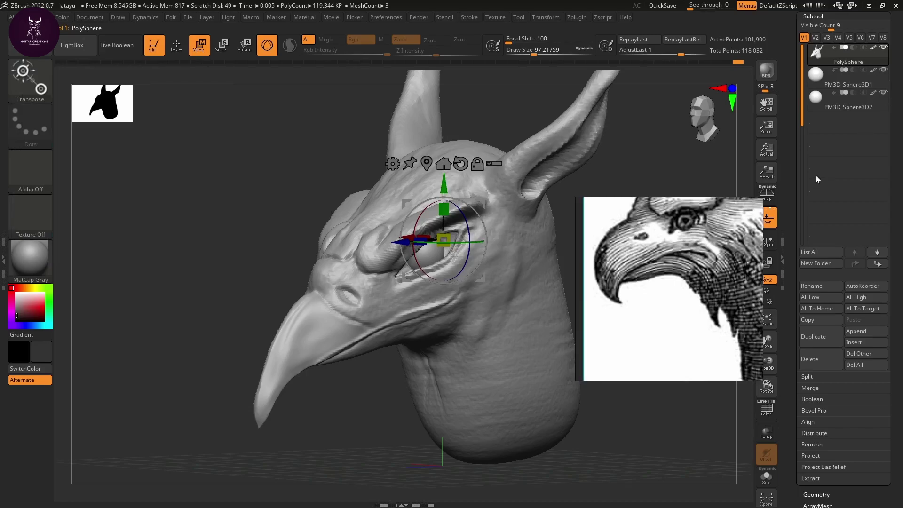
pyautogui.scroll(-1, 802, 178)
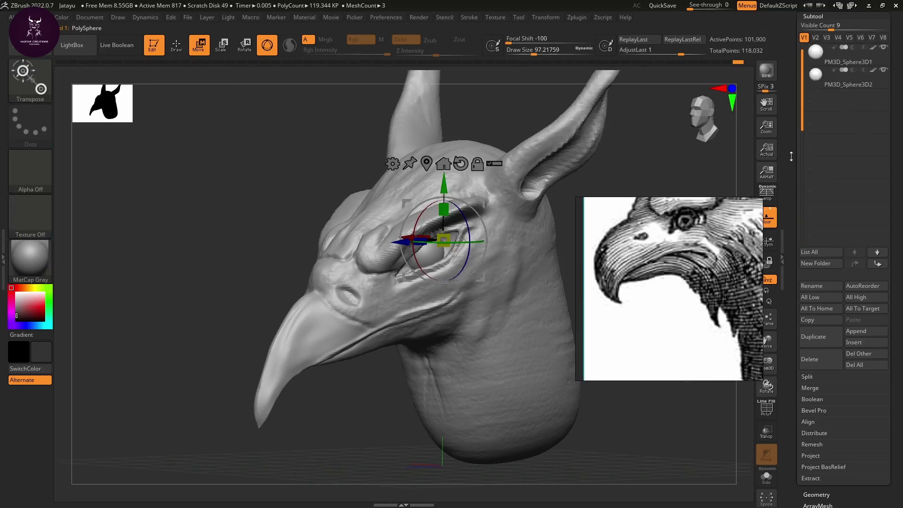
pyautogui.moveTo(795, 152); pyautogui.dragTo(792, 260)
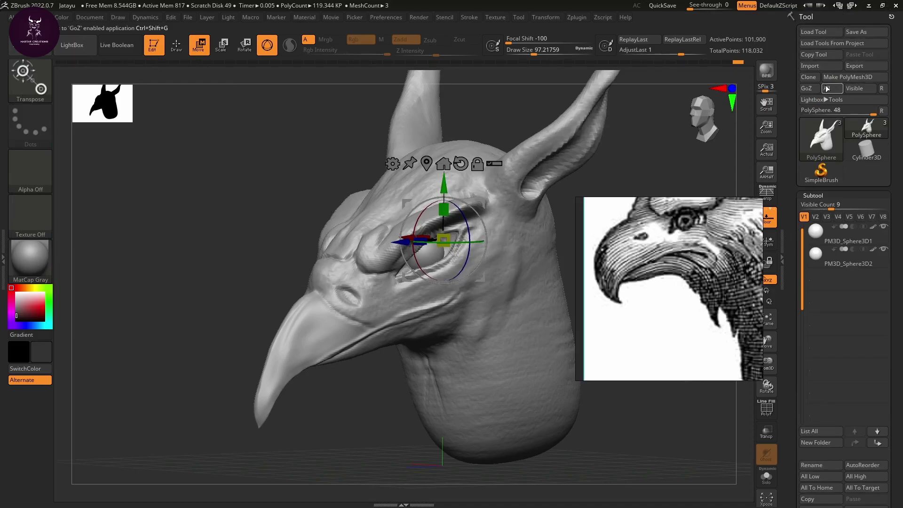
pyautogui.click(866, 63)
pyautogui.moveTo(518, 55); pyautogui.dragTo(344, 35)
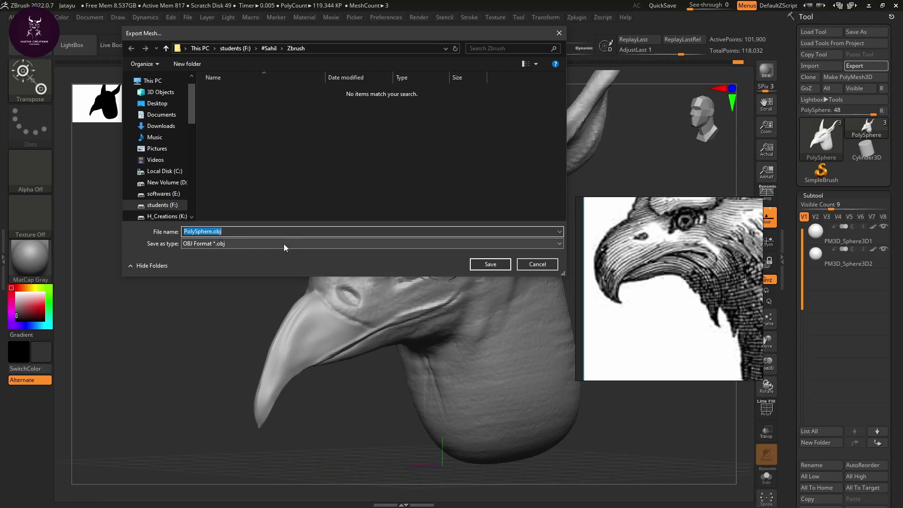
pyautogui.click(304, 245)
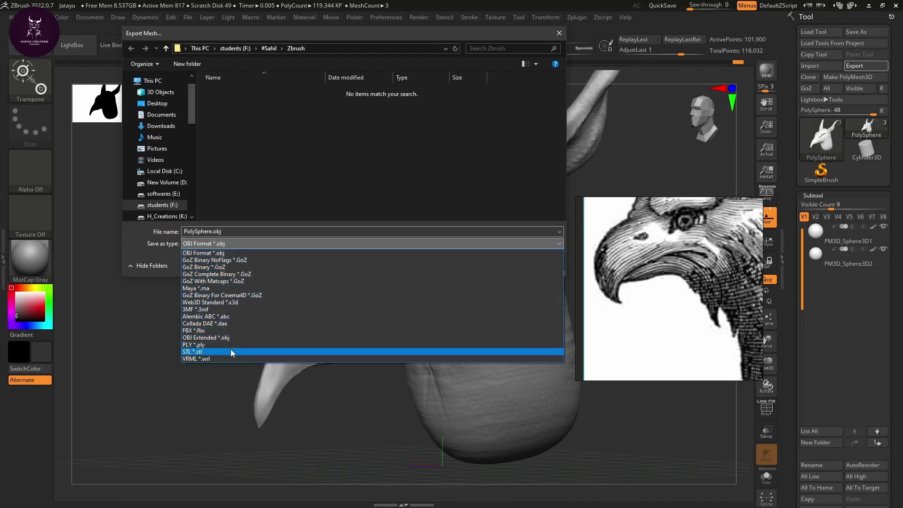
pyautogui.click(524, 29)
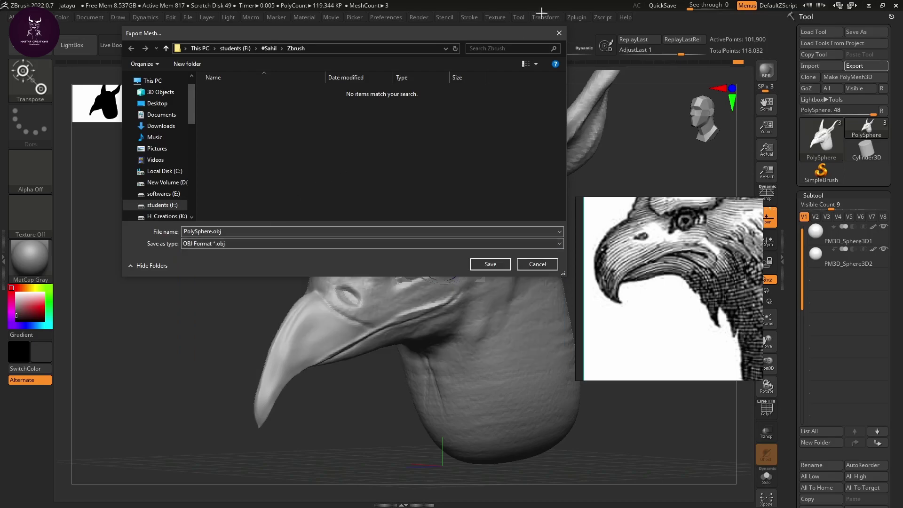
pyautogui.click(559, 34)
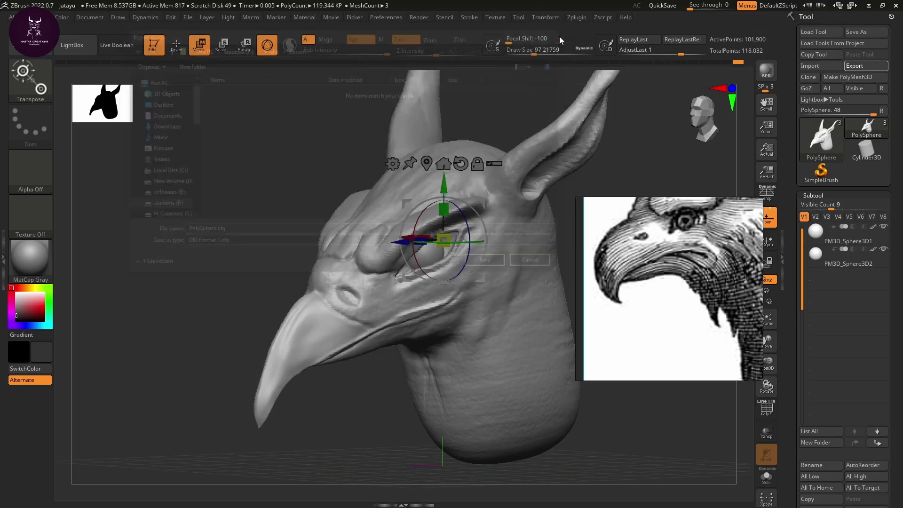
# Look at the 3D mesh import dialog and the file types for saving the tool, cancelling both.
pyautogui.click(824, 67)
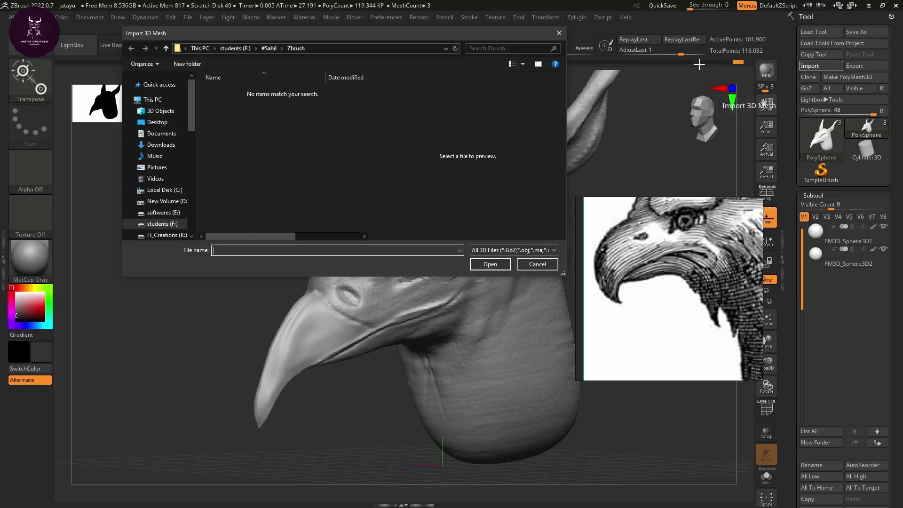
pyautogui.click(552, 265)
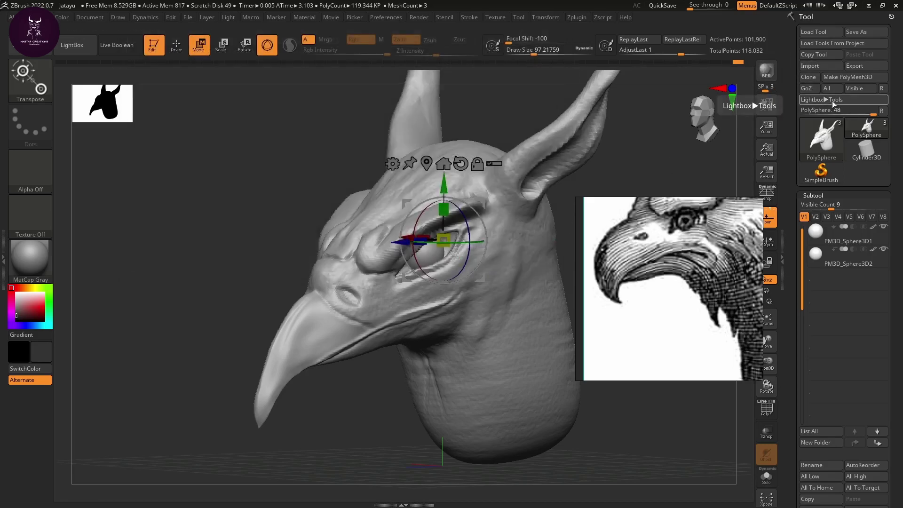
pyautogui.click(860, 32)
pyautogui.click(317, 243)
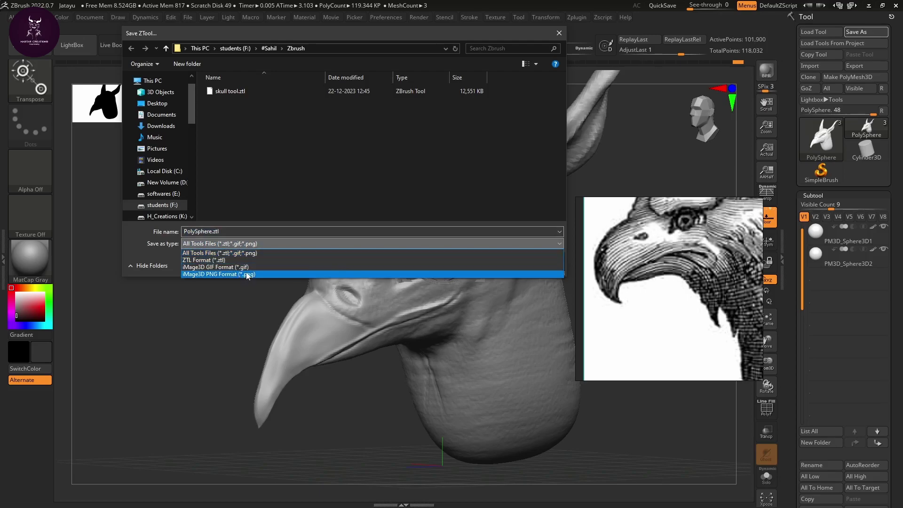
pyautogui.click(296, 201)
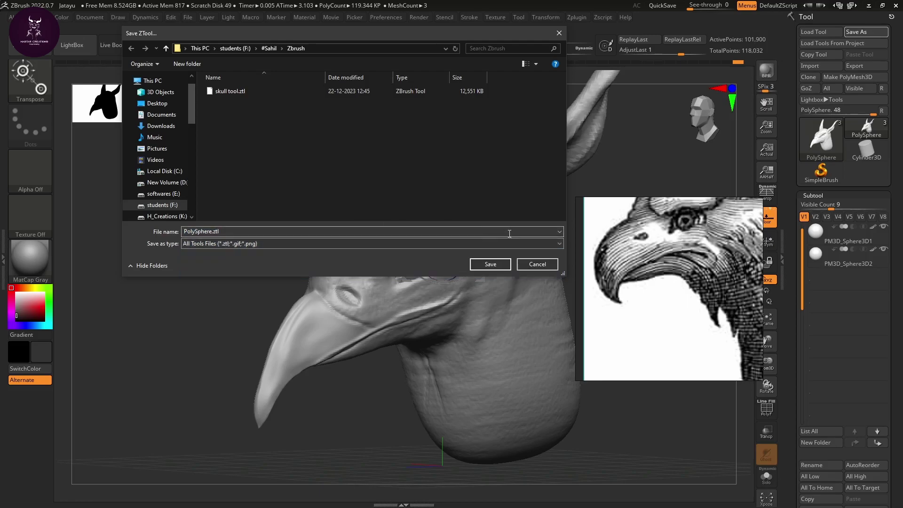
pyautogui.click(534, 266)
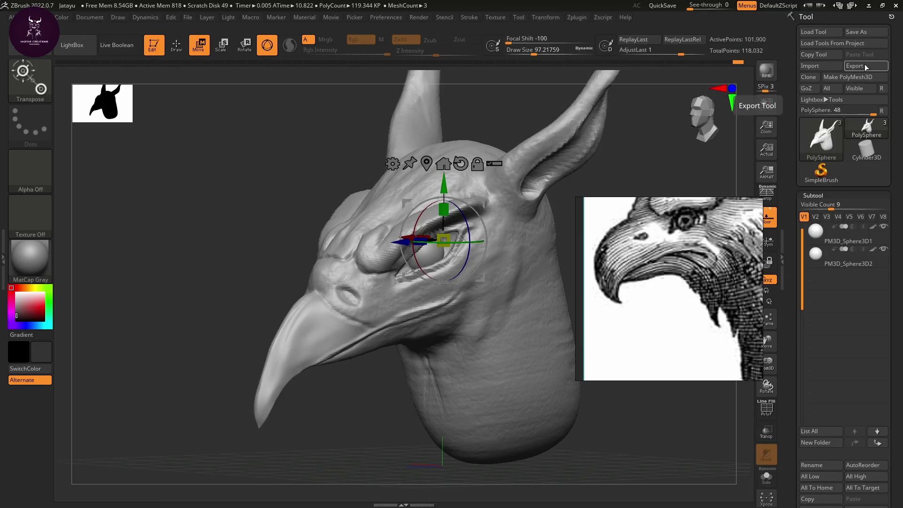
# Set up an export of the head mesh as STL to the Desktop, and cancel it at the STL Export Options.
pyautogui.click(869, 66)
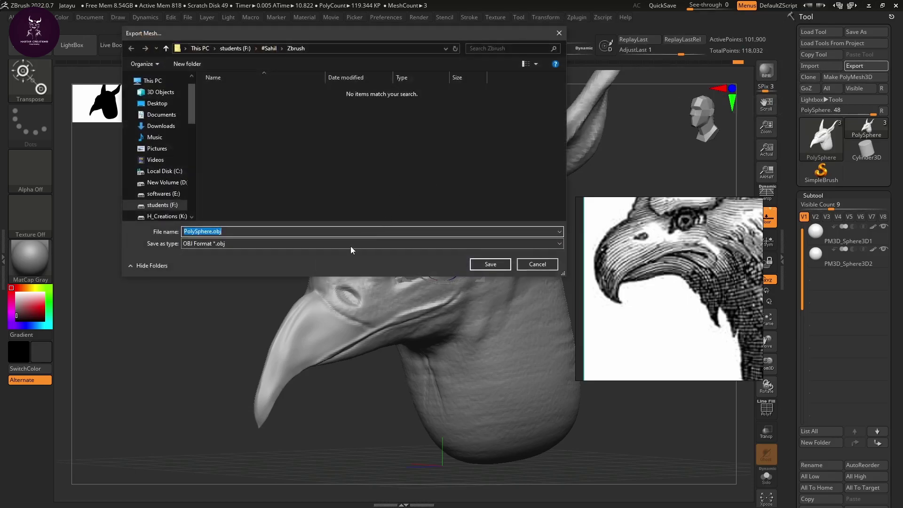
pyautogui.click(355, 243)
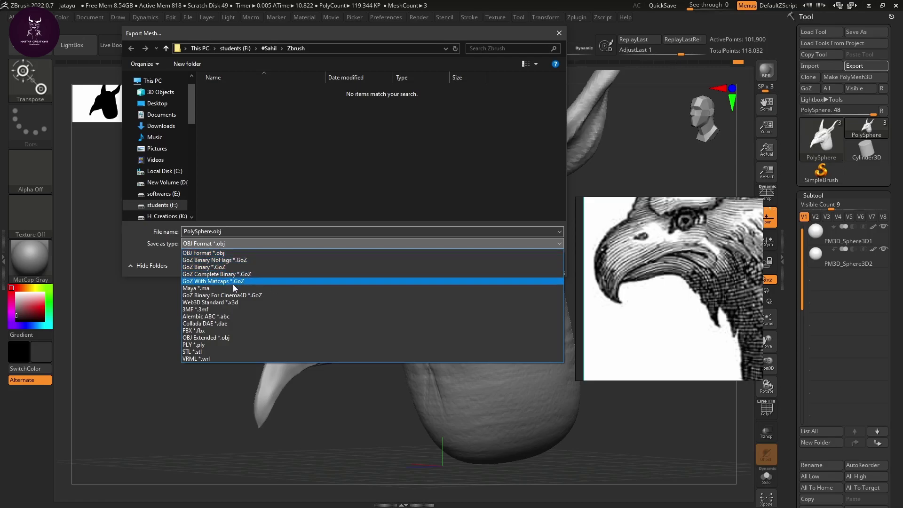
pyautogui.click(214, 345)
pyautogui.click(262, 248)
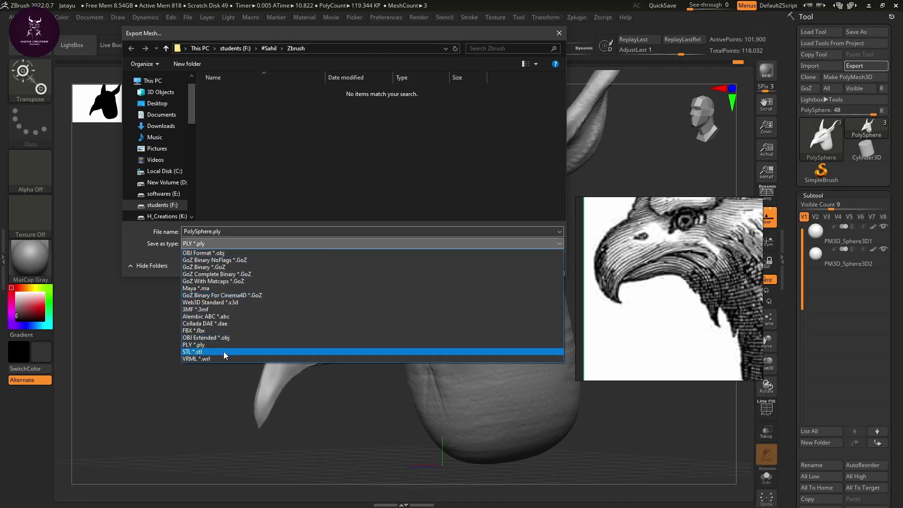
pyautogui.click(223, 353)
pyautogui.click(158, 103)
pyautogui.click(489, 264)
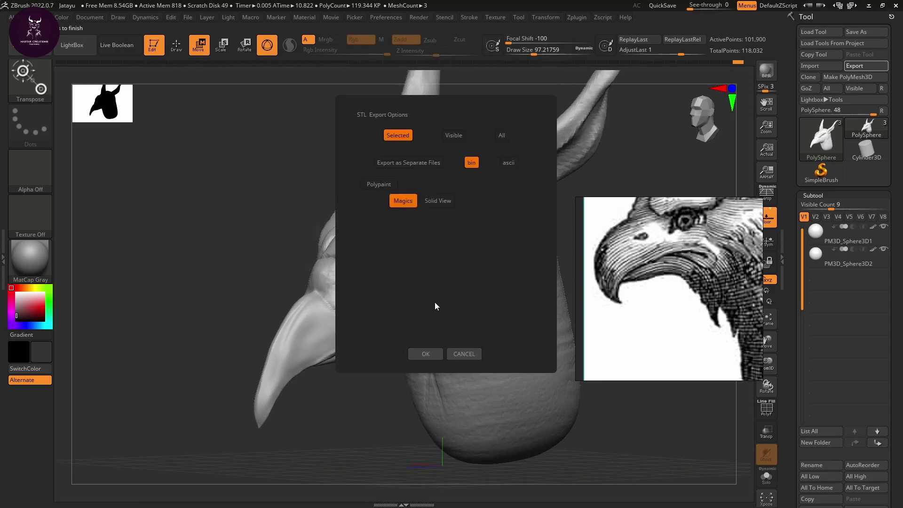
pyautogui.click(465, 353)
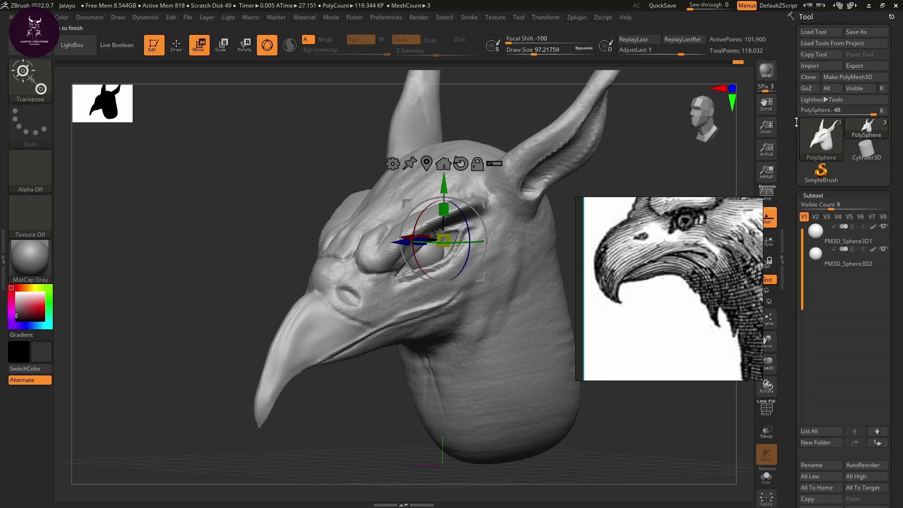
pyautogui.click(826, 100)
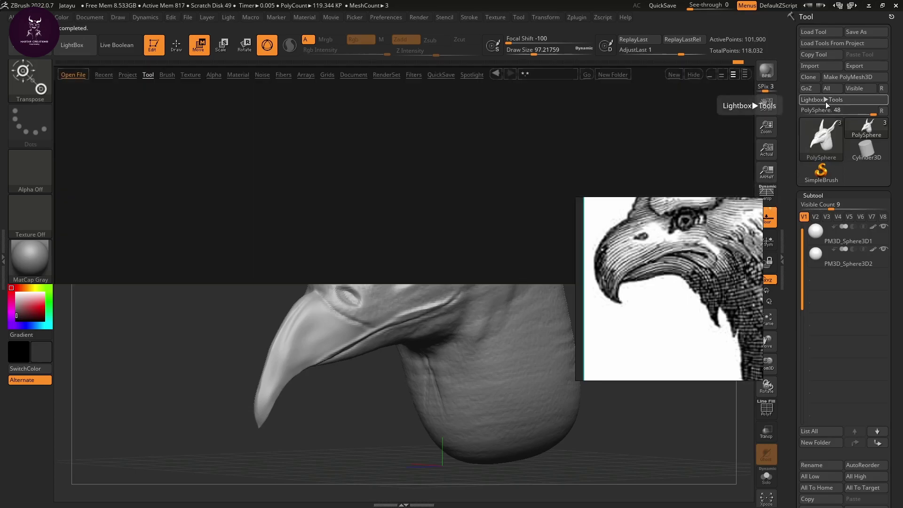
pyautogui.click(824, 101)
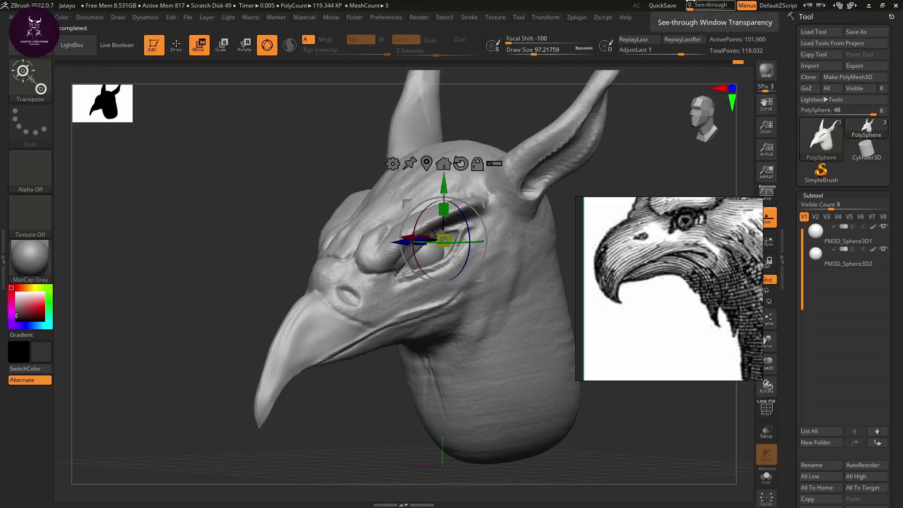
# Look at the option to save the tool mesh as a ZTL file from the project file options, and cancel it.
pyautogui.click(746, 5)
pyautogui.click(745, 6)
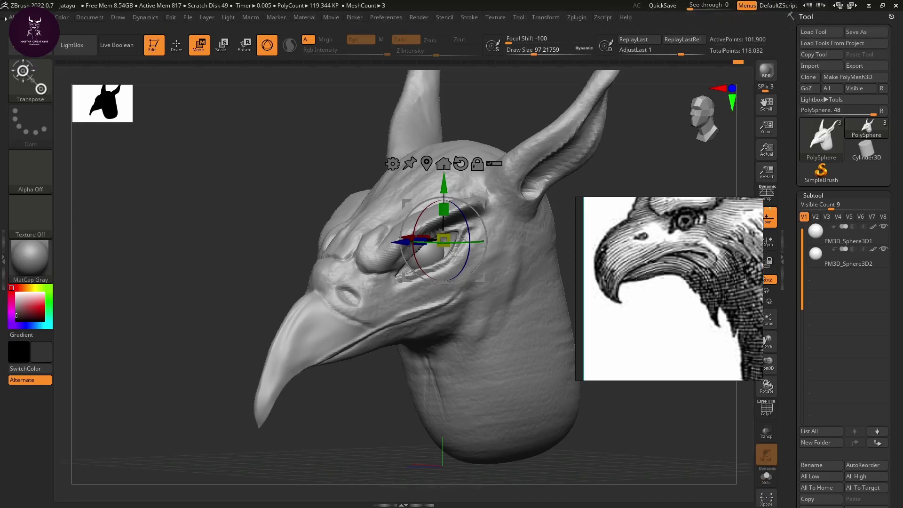
pyautogui.click(187, 18)
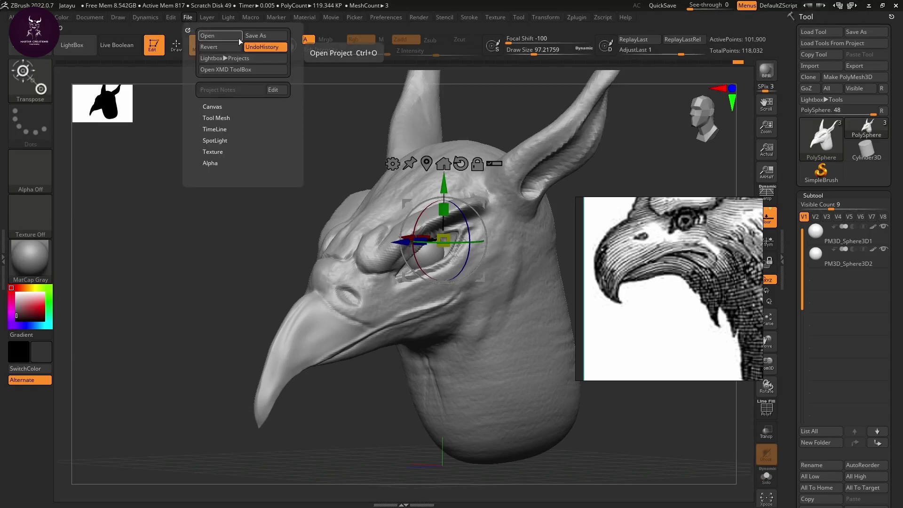
pyautogui.click(227, 118)
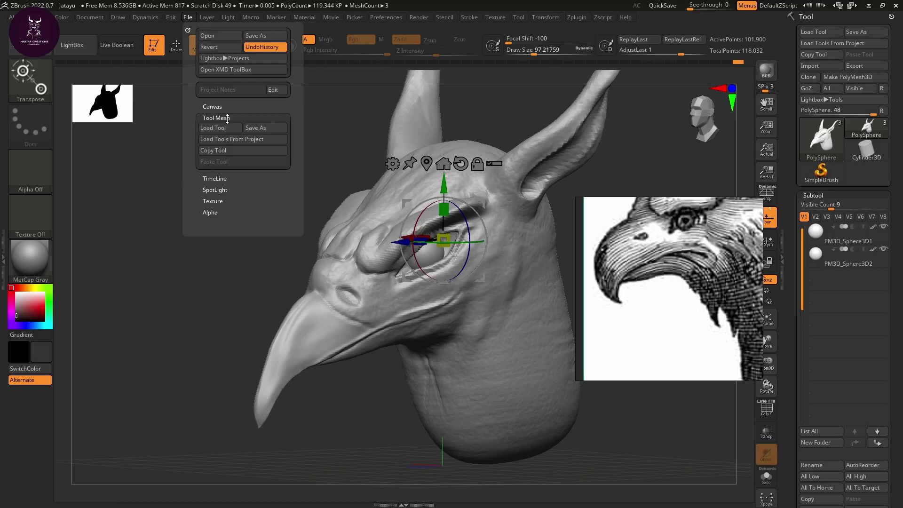
pyautogui.click(262, 128)
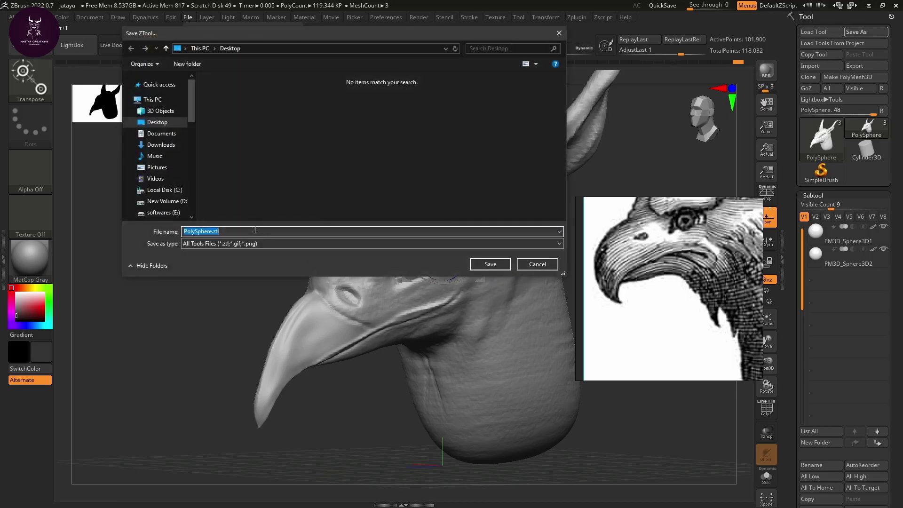
pyautogui.click(537, 264)
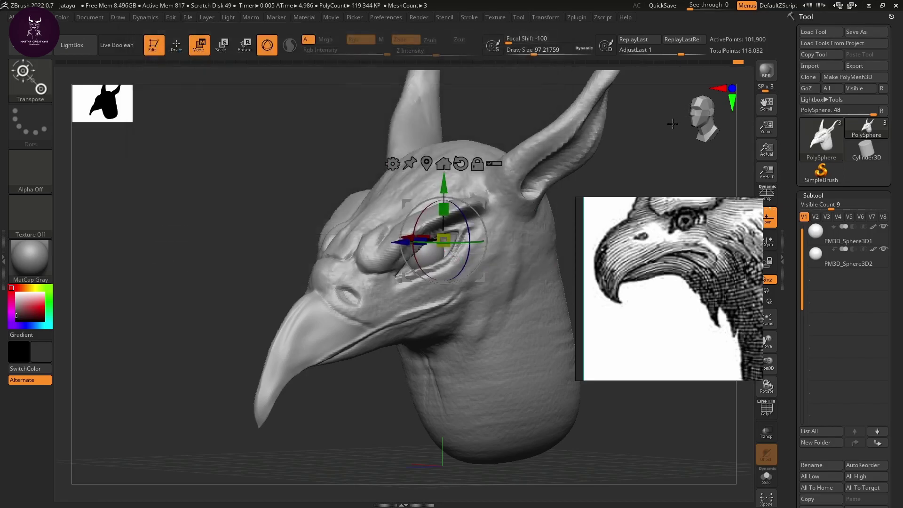
# Look at the Tool palette's own Save ZTool dialog for PolySphere.ztl, leaving without saving.
pyautogui.click(825, 101)
pyautogui.click(826, 100)
pyautogui.click(854, 32)
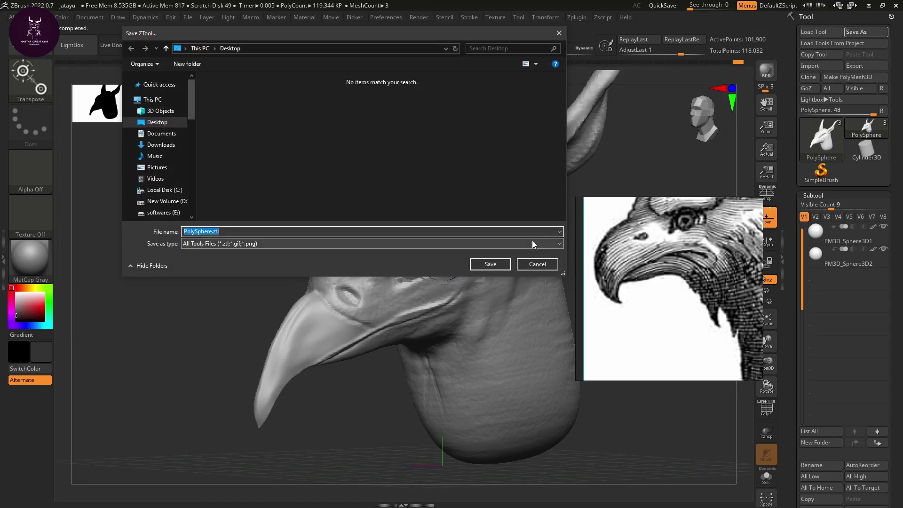
pyautogui.click(543, 265)
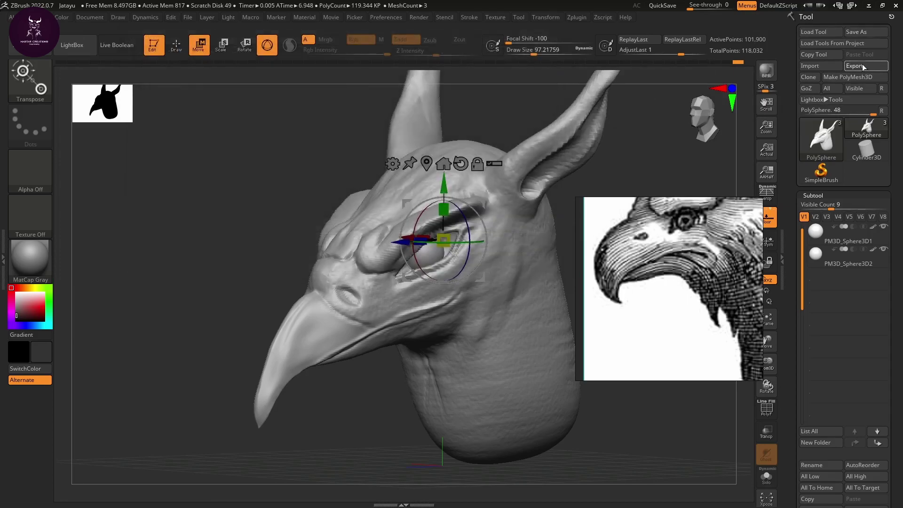
# Review the list of mesh export formats for the PolySphere head once more, and cancel the export.
pyautogui.click(862, 66)
pyautogui.click(306, 245)
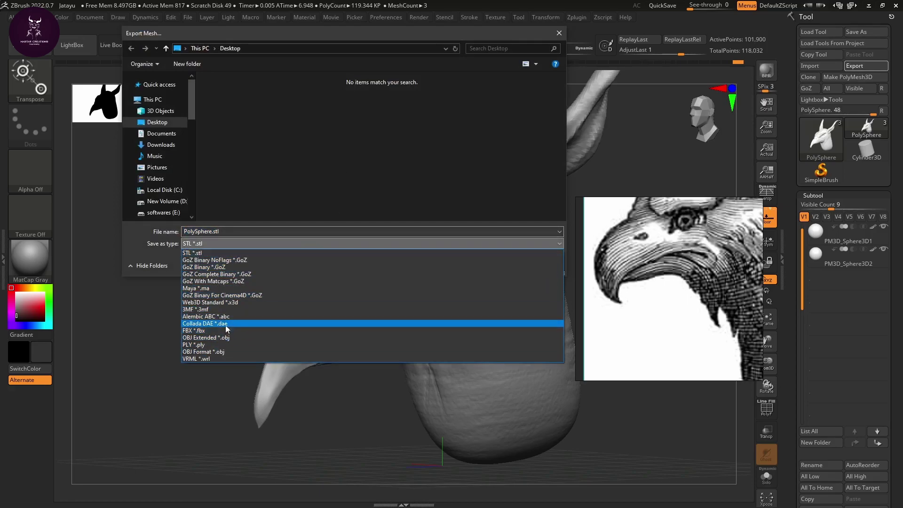
pyautogui.click(386, 133)
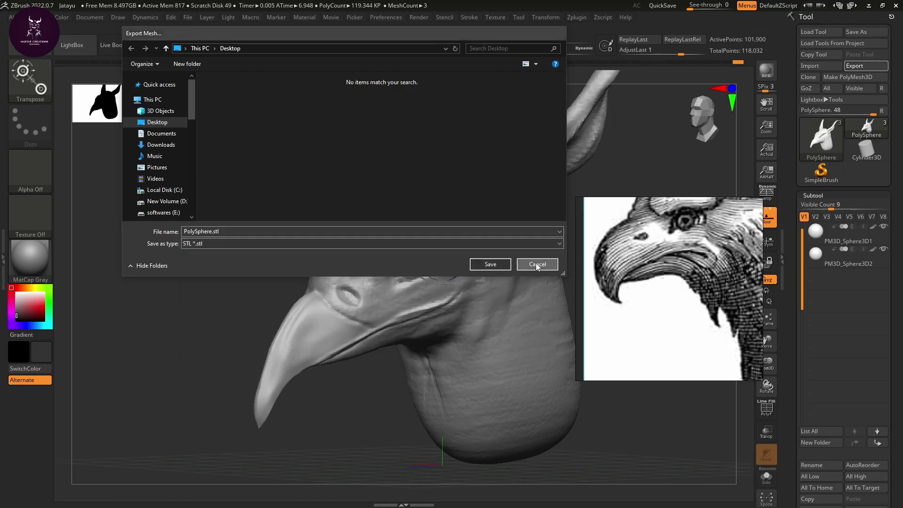
pyautogui.click(537, 265)
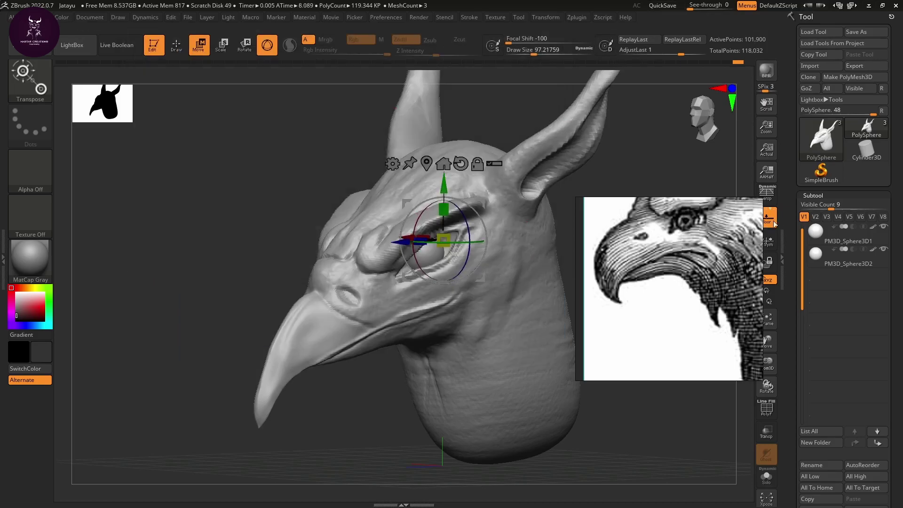
# Pan the eagle engraving inside its reference window, and move the window away from the subtool settings to the opposite corner of the canvas.
pyautogui.scroll(-10, 796, 209)
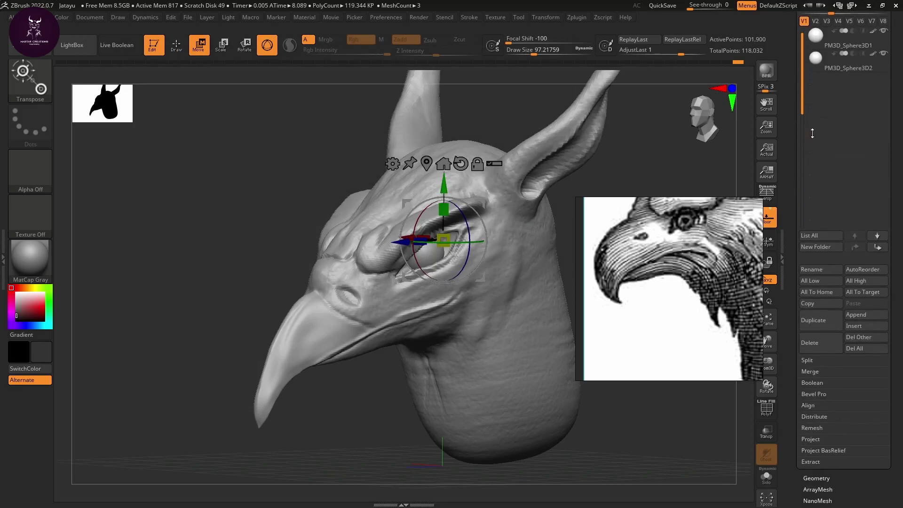
pyautogui.moveTo(824, 113); pyautogui.dragTo(831, 79)
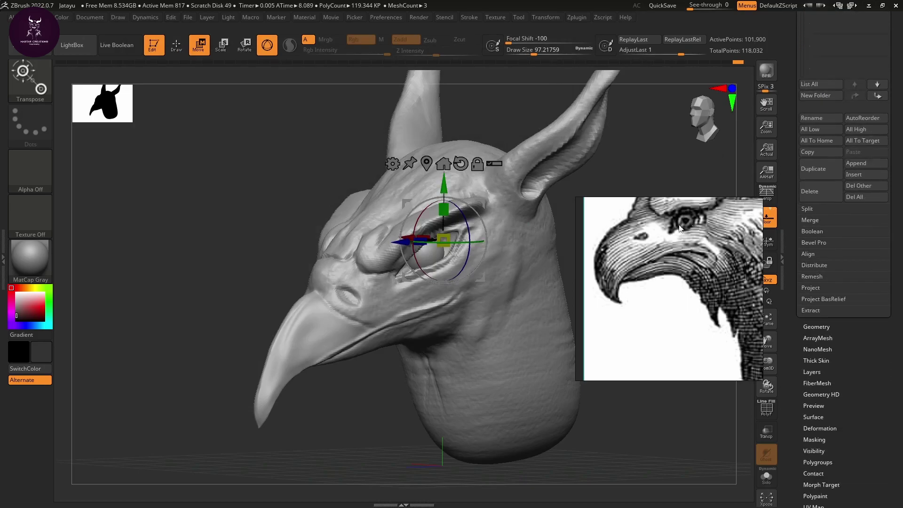
pyautogui.moveTo(700, 223)
pyautogui.mouseDown()
pyautogui.moveTo(677, 247)
pyautogui.moveTo(696, 229)
pyautogui.mouseUp()
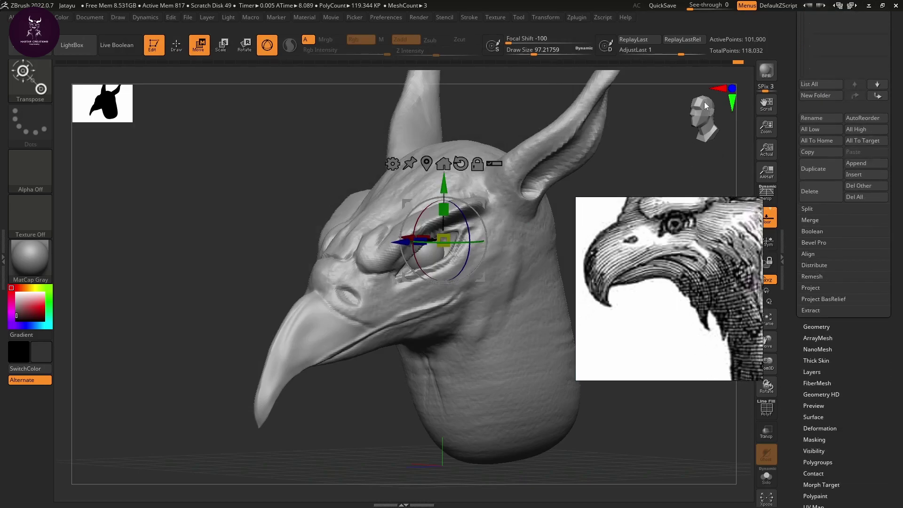
pyautogui.moveTo(661, 261); pyautogui.dragTo(113, 87, button='right')
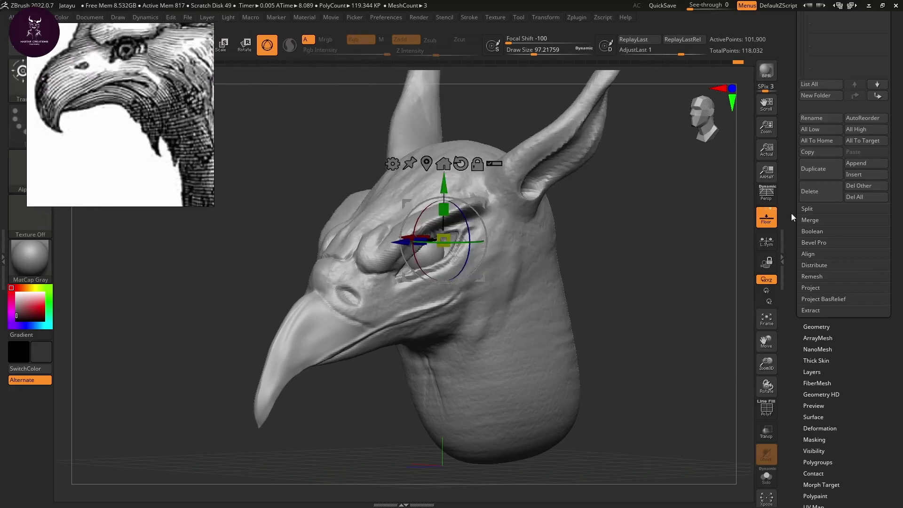
# Append a copy of the PolySphere head as a new subtool.
pyautogui.moveTo(795, 216); pyautogui.dragTo(792, 291)
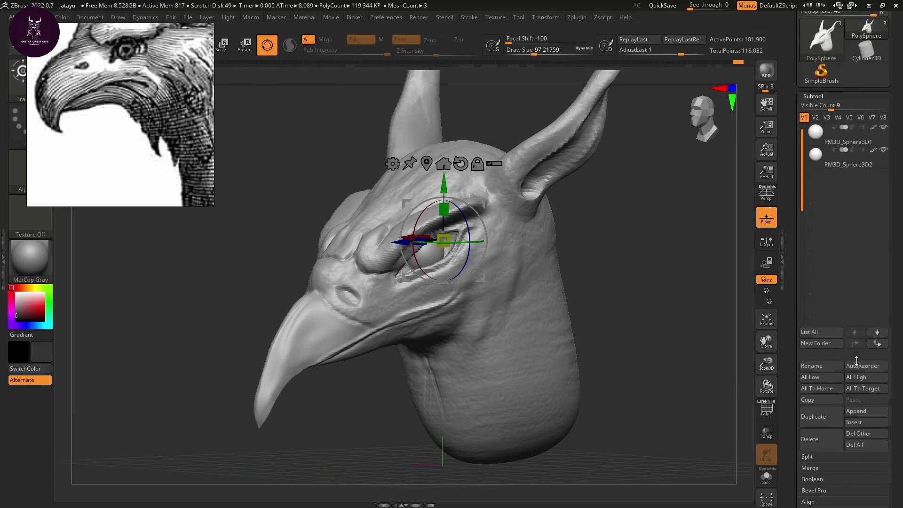
pyautogui.click(866, 412)
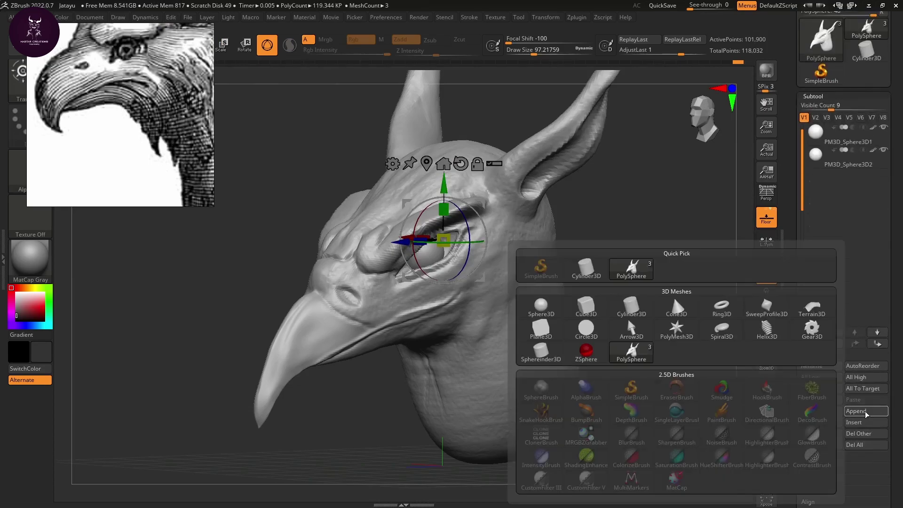
pyautogui.click(644, 348)
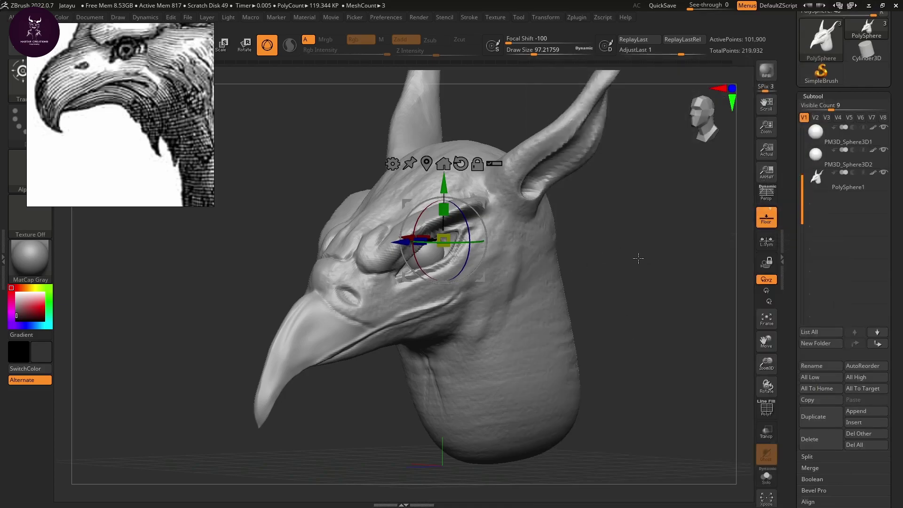
# Try to move the original head sideways with the transform gizmo, and undo the distortion.
pyautogui.moveTo(611, 291)
pyautogui.mouseDown()
pyautogui.moveTo(633, 294)
pyautogui.moveTo(625, 286)
pyautogui.mouseUp()
pyautogui.click(397, 234)
pyautogui.moveTo(397, 234); pyautogui.dragTo(600, 261)
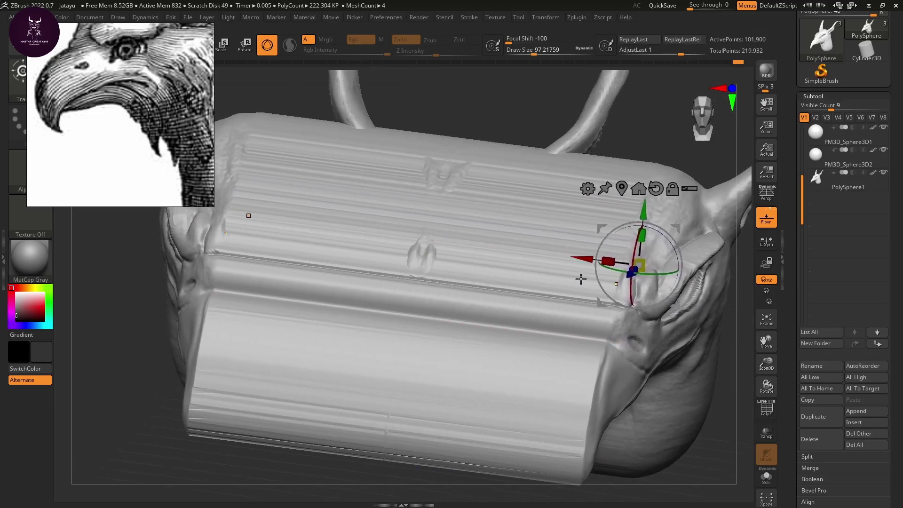
pyautogui.hotkey('ctrl', 'z')
pyautogui.hotkey('ctrl', 'z')
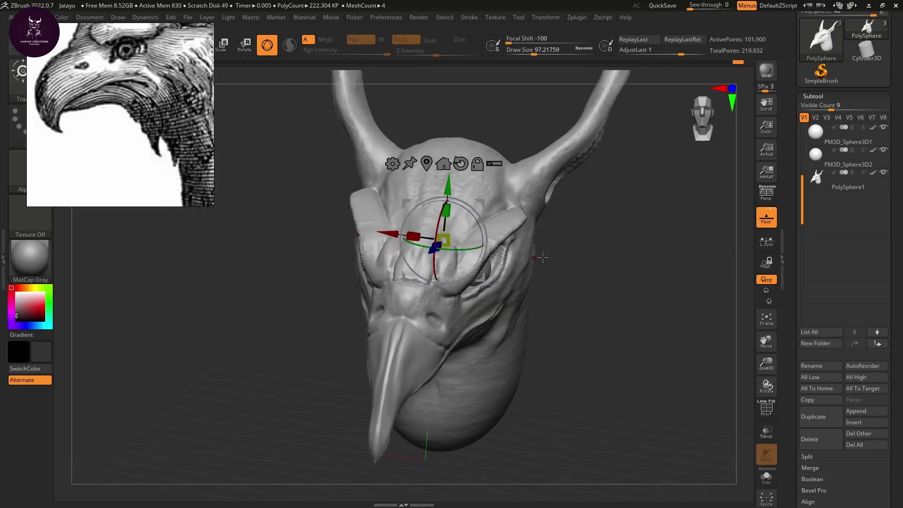
# Select the appended PolySphere1 head, try shifting it with the gizmo, and undo the change.
pyautogui.click(817, 178)
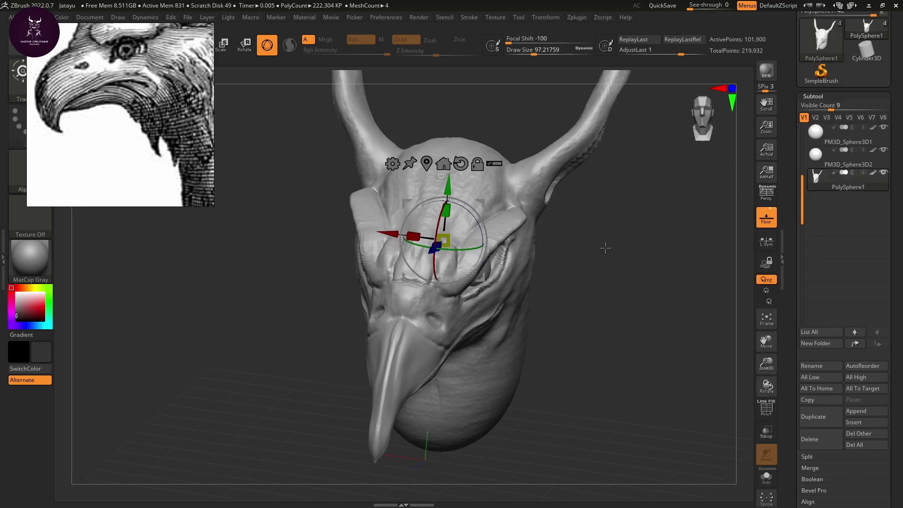
pyautogui.moveTo(413, 236); pyautogui.dragTo(399, 271)
pyautogui.hotkey('ctrl', 'z')
# Hide the original PolySphere head and both eyeball spheres, and make the appended PolySphere1 head the active subtool.
pyautogui.moveTo(802, 193); pyautogui.dragTo(803, 144)
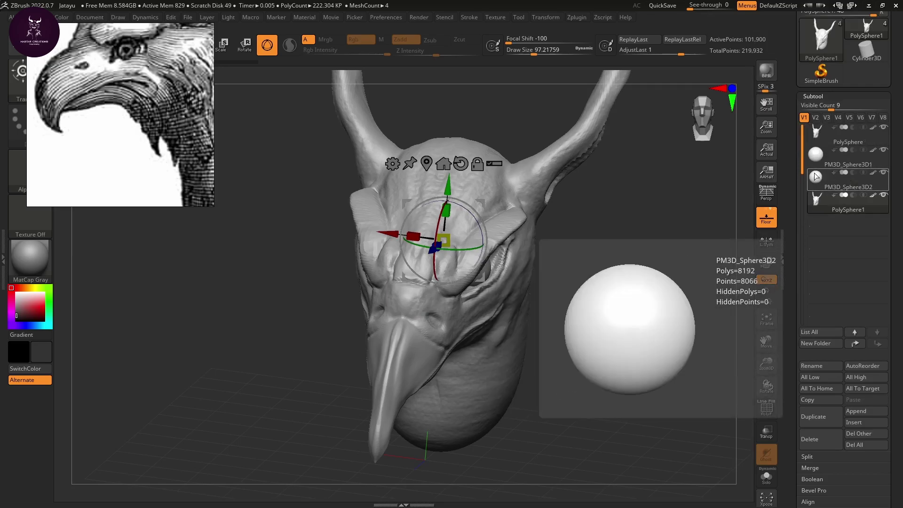
pyautogui.click(815, 177)
pyautogui.click(817, 154)
pyautogui.click(884, 150)
pyautogui.click(883, 173)
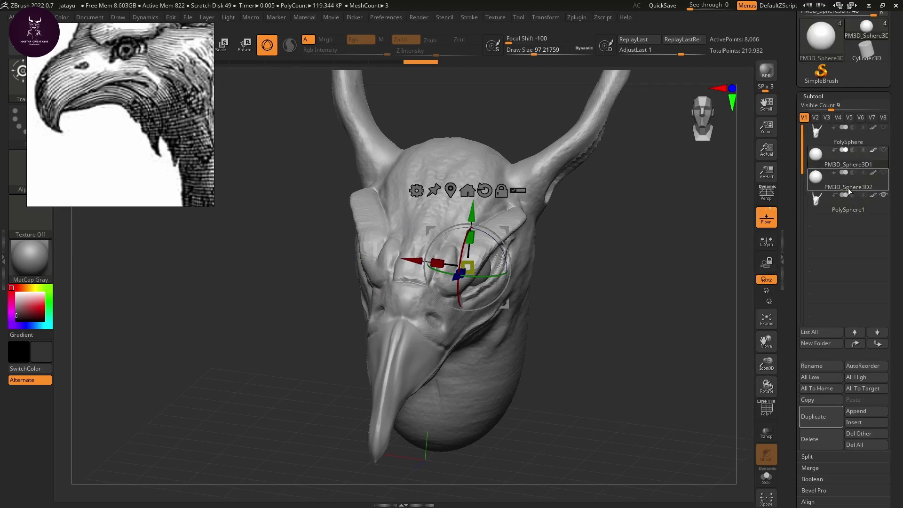
pyautogui.click(818, 204)
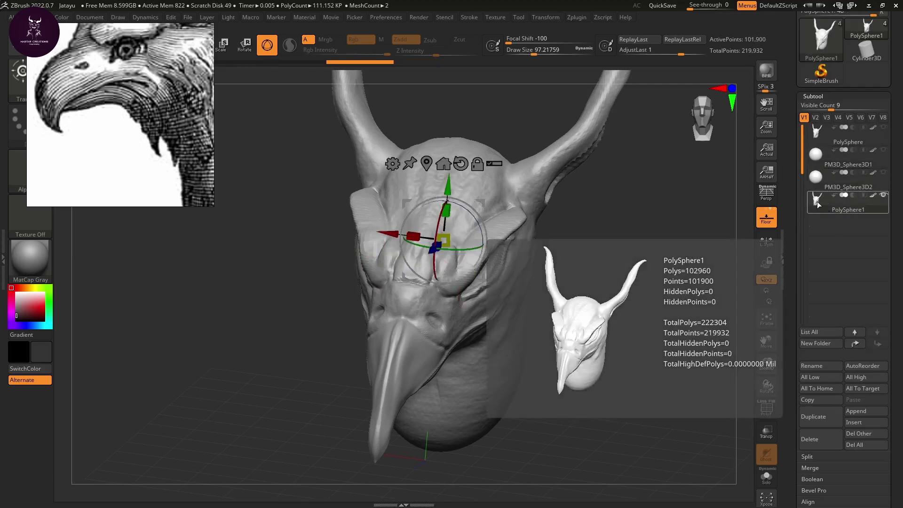
# Try to move the isolated PolySphere1 head along its X axis, and undo the move.
pyautogui.moveTo(382, 233); pyautogui.dragTo(491, 247)
pyautogui.hotkey('ctrl', 'z')
pyautogui.moveTo(646, 311); pyautogui.dragTo(666, 277)
# Try a ClayBuildup brush stroke on the side of the PolySphere1 head, and return to the move gizmo.
pyautogui.press('b')
pyautogui.press('c')
pyautogui.press('b')
pyautogui.moveTo(515, 297)
pyautogui.mouseDown()
pyautogui.moveTo(507, 319)
pyautogui.moveTo(519, 325)
pyautogui.mouseUp()
pyautogui.press('w')
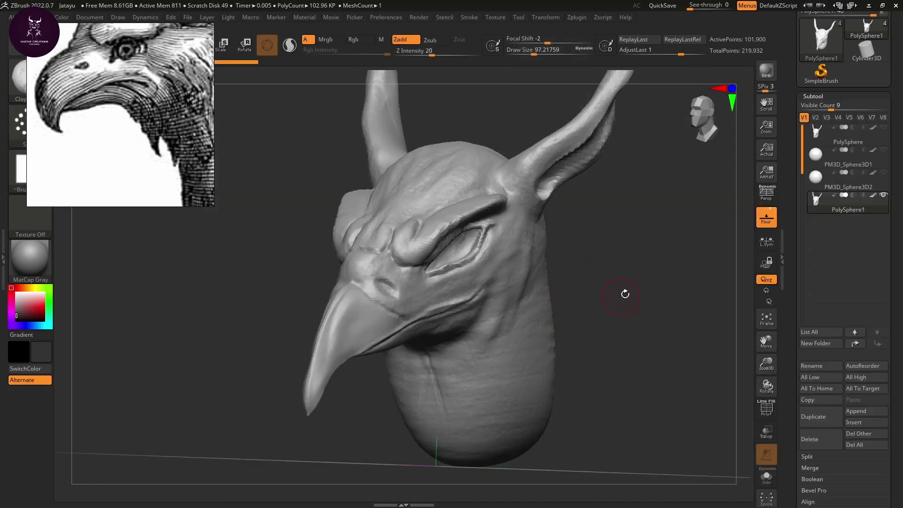
pyautogui.moveTo(499, 243); pyautogui.dragTo(574, 251)
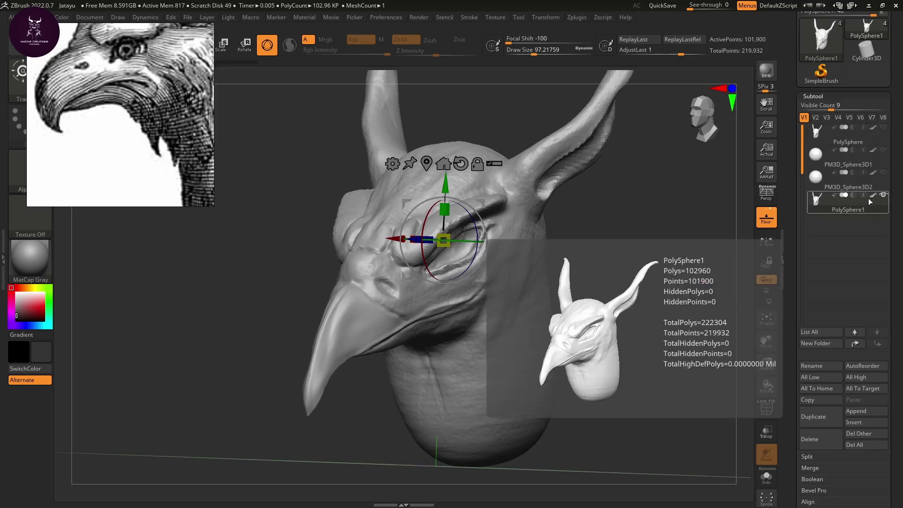
# Try alternative subtool operation modes on PolySphere1, and restore its original mode.
pyautogui.click(873, 197)
pyautogui.click(875, 197)
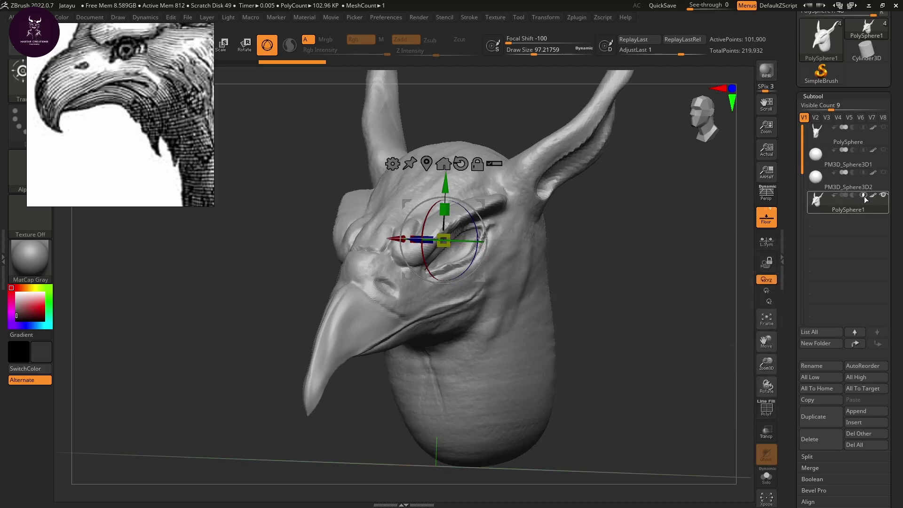
pyautogui.click(873, 197)
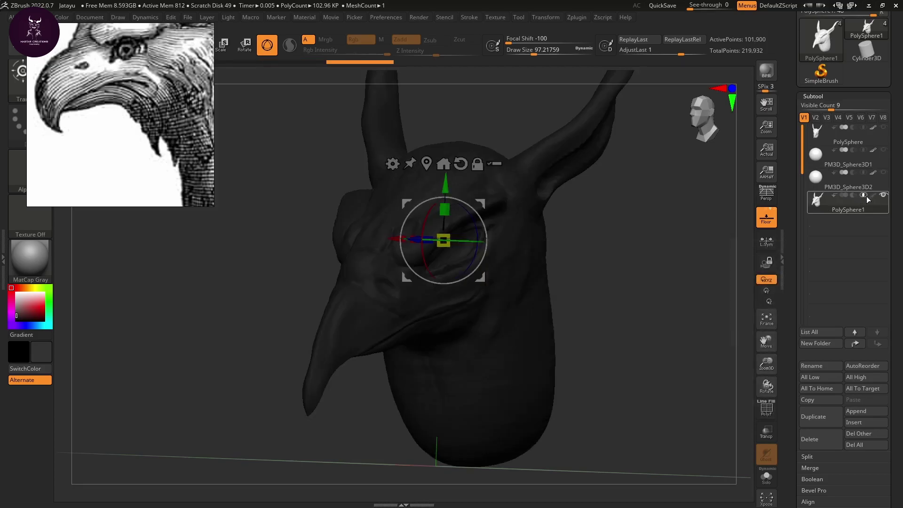
pyautogui.click(873, 196)
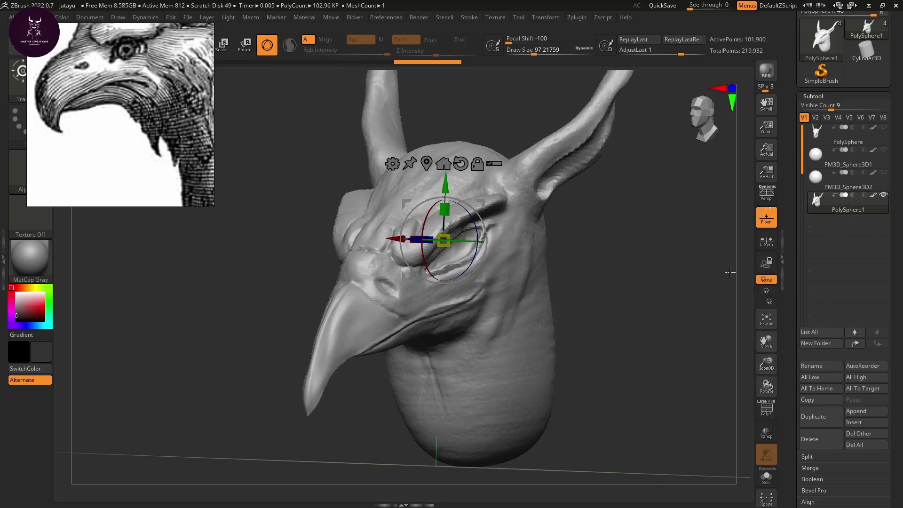
# Look through the tool picker for the available 3D meshes and brushes while PolySphere1 is active, keeping the current tool.
pyautogui.moveTo(621, 314); pyautogui.dragTo(621, 295)
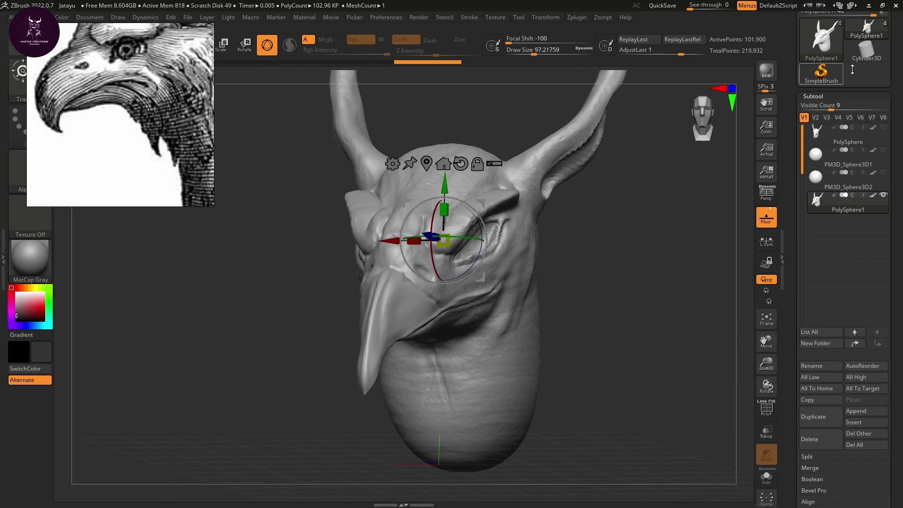
pyautogui.scroll(3, 798, 163)
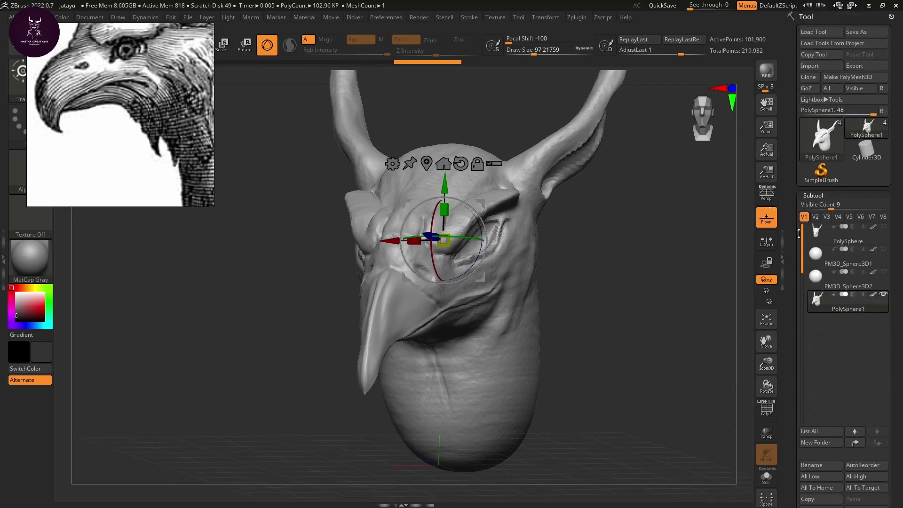
pyautogui.click(820, 144)
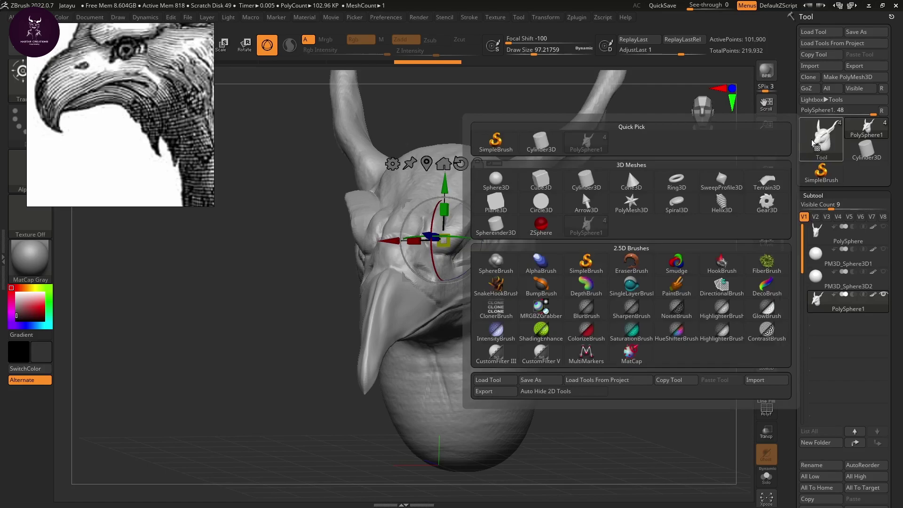
pyautogui.click(870, 127)
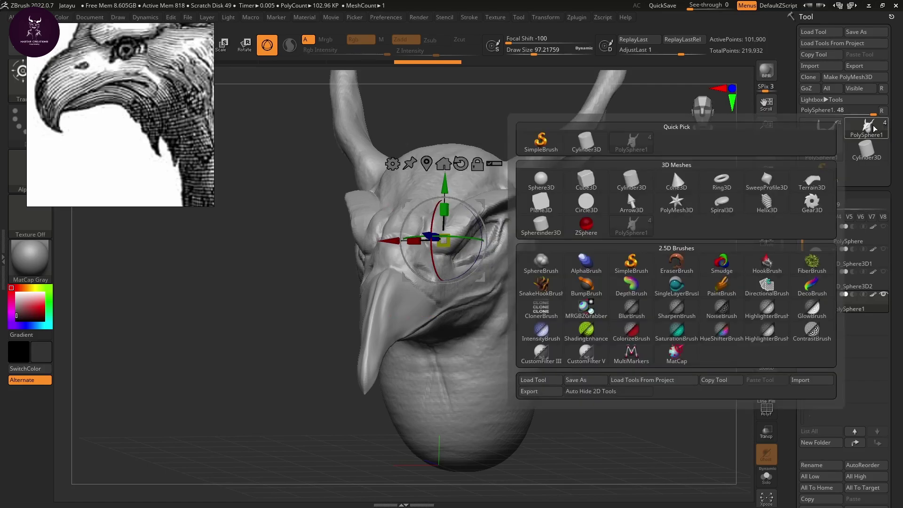
pyautogui.click(833, 147)
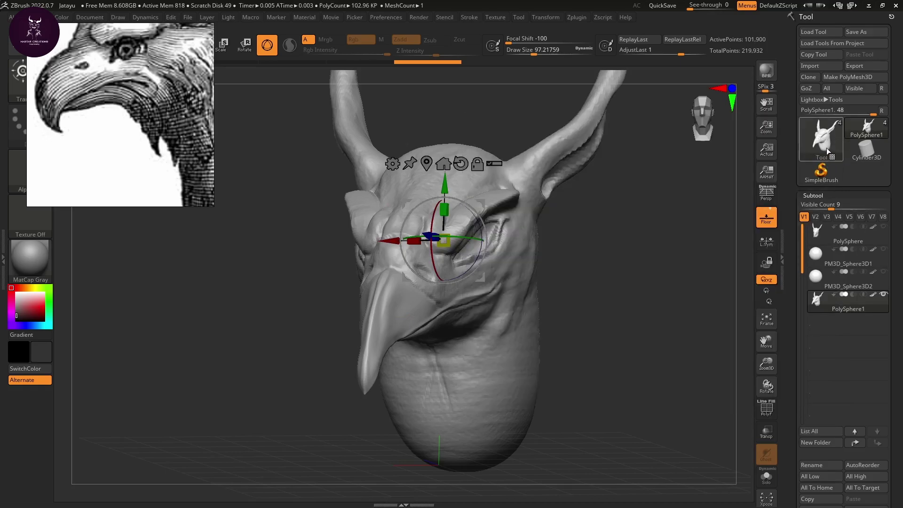
pyautogui.click(825, 147)
# Try transforming the PolySphere1 head from the front view with the rotate and move gizmo, and undo the change.
pyautogui.moveTo(613, 234); pyautogui.dragTo(645, 270)
pyautogui.press('r')
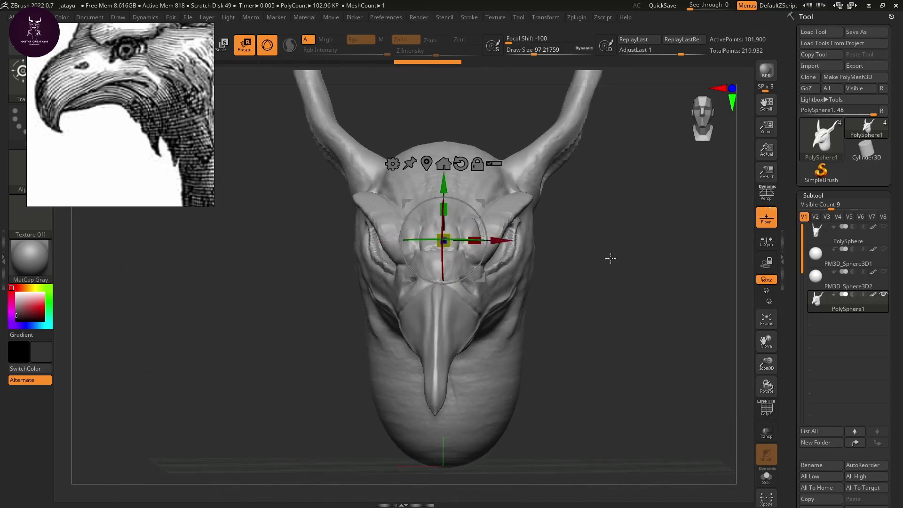
pyautogui.moveTo(443, 240); pyautogui.dragTo(507, 278)
pyautogui.moveTo(500, 239); pyautogui.dragTo(490, 271)
pyautogui.hotkey('ctrl', 'z')
pyautogui.moveTo(617, 260)
pyautogui.mouseDown()
pyautogui.moveTo(647, 286)
pyautogui.moveTo(659, 317)
pyautogui.moveTo(691, 325)
pyautogui.mouseUp()
pyautogui.scroll(-5, 804, 367)
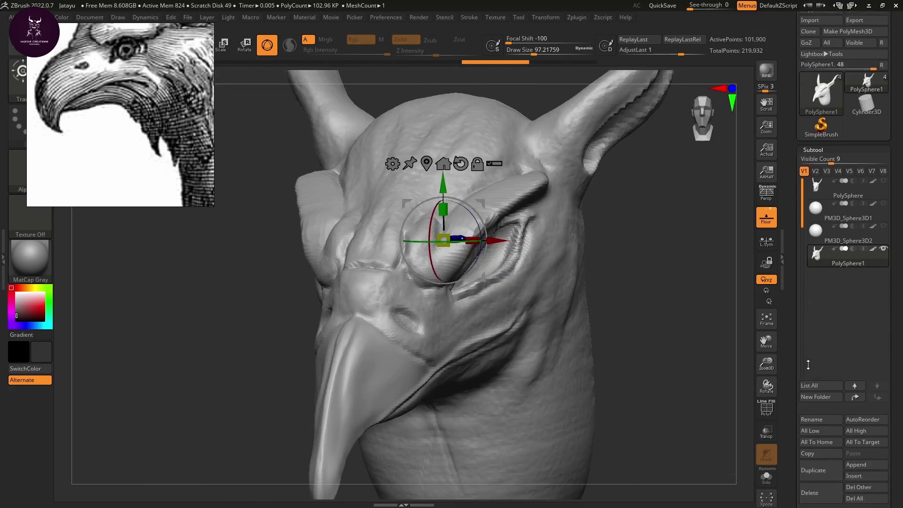
# Delete the PolySphere1 subtool and make the original PolySphere head and both eyeball spheres visible.
pyautogui.click(808, 377)
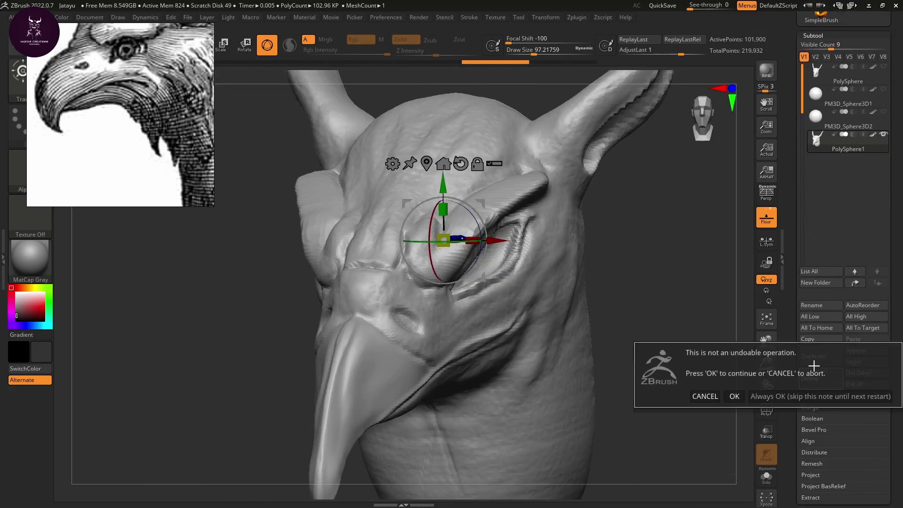
pyautogui.click(734, 396)
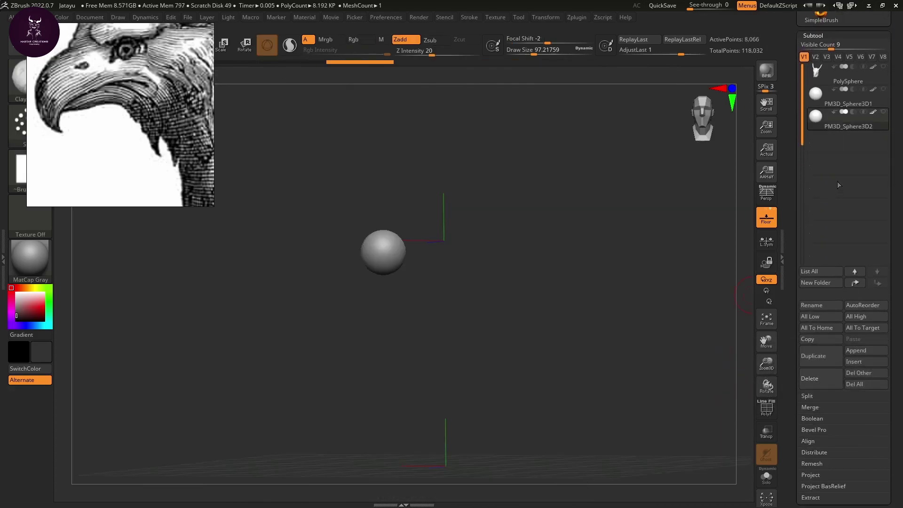
pyautogui.click(883, 67)
pyautogui.click(884, 89)
pyautogui.click(884, 112)
pyautogui.moveTo(611, 275); pyautogui.dragTo(619, 330)
pyautogui.hotkey('ctrl', 's')
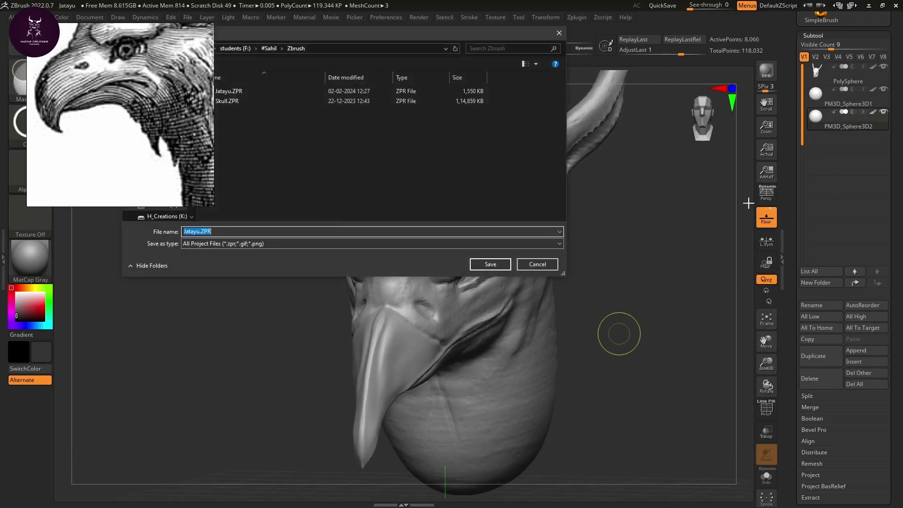
pyautogui.click(537, 264)
# Try moving the PM3D_Sphere3D2 eyeball sideways with the gizmo, and undo the move.
pyautogui.press('w')
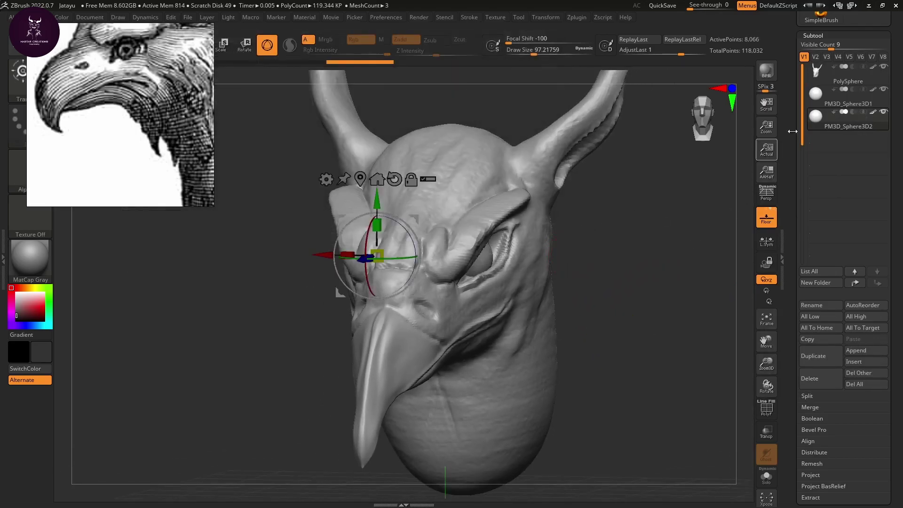
pyautogui.moveTo(329, 256); pyautogui.dragTo(533, 260)
pyautogui.hotkey('ctrl', 'z')
# Try transforming the original PolySphere head twice with the gizmo, undoing each attempt.
pyautogui.click(837, 70)
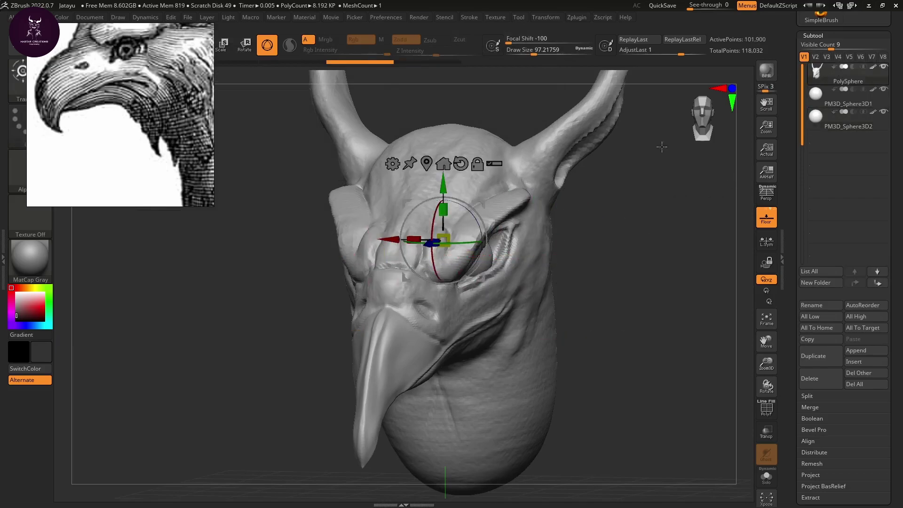
pyautogui.moveTo(391, 237)
pyautogui.mouseDown()
pyautogui.moveTo(216, 235)
pyautogui.moveTo(329, 263)
pyautogui.moveTo(405, 320)
pyautogui.mouseUp()
pyautogui.hotkey('ctrl', 'z')
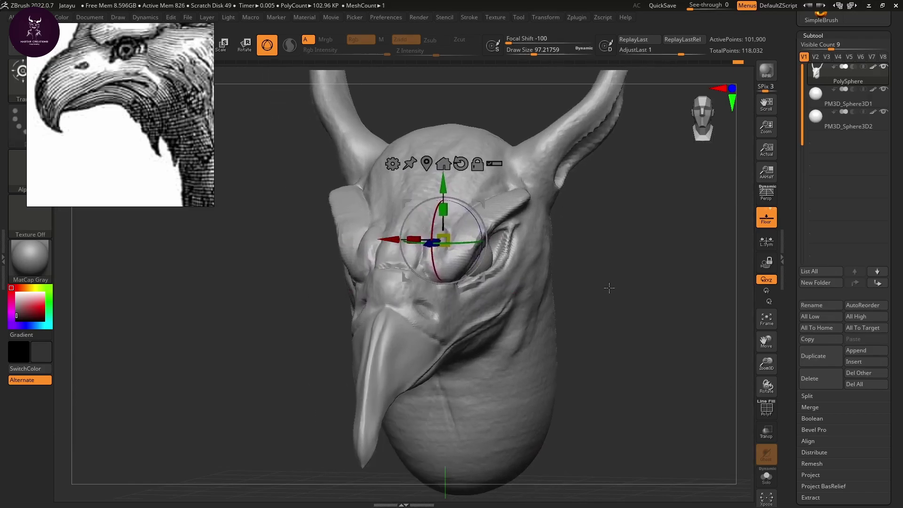
pyautogui.moveTo(390, 245); pyautogui.dragTo(465, 287)
pyautogui.hotkey('ctrl', 'z')
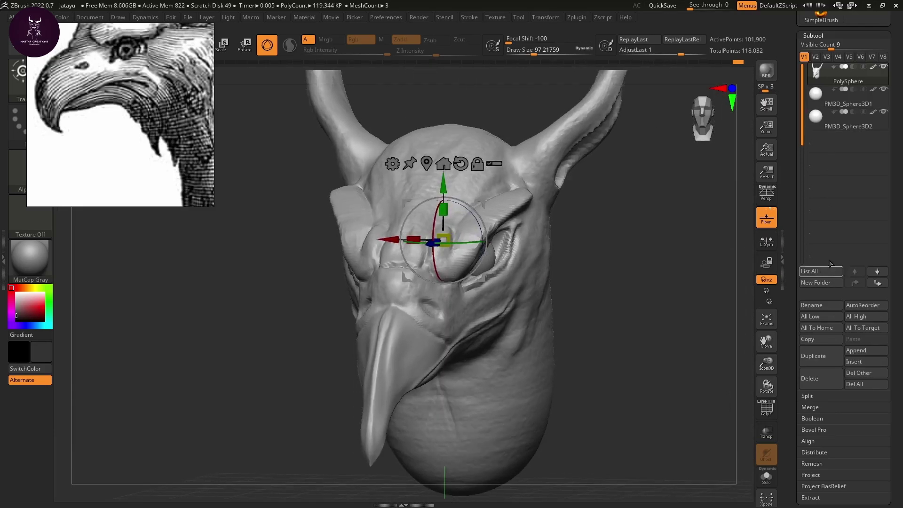
# Append a copy of the PolySphere head to the subtool list.
pyautogui.moveTo(798, 108)
pyautogui.mouseDown()
pyautogui.moveTo(793, 127)
pyautogui.moveTo(799, 97)
pyautogui.mouseUp()
pyautogui.scroll(5, 832, 138)
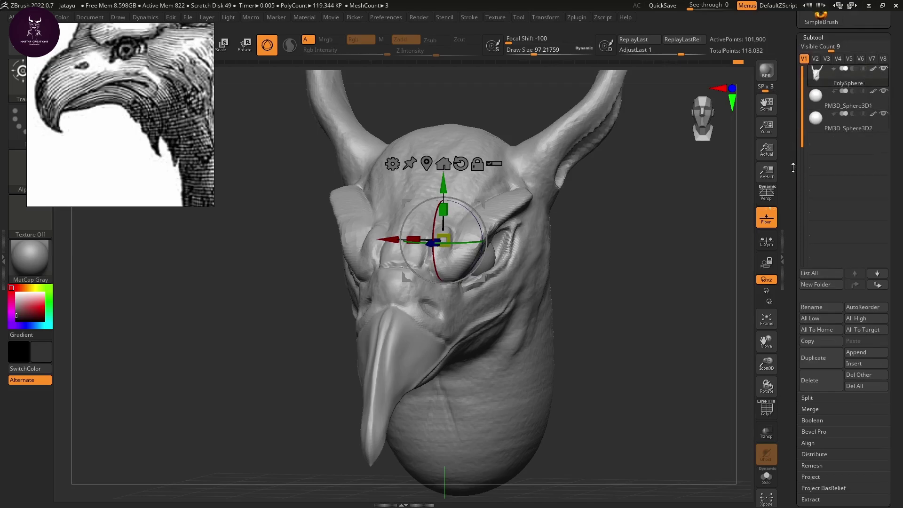
pyautogui.click(831, 138)
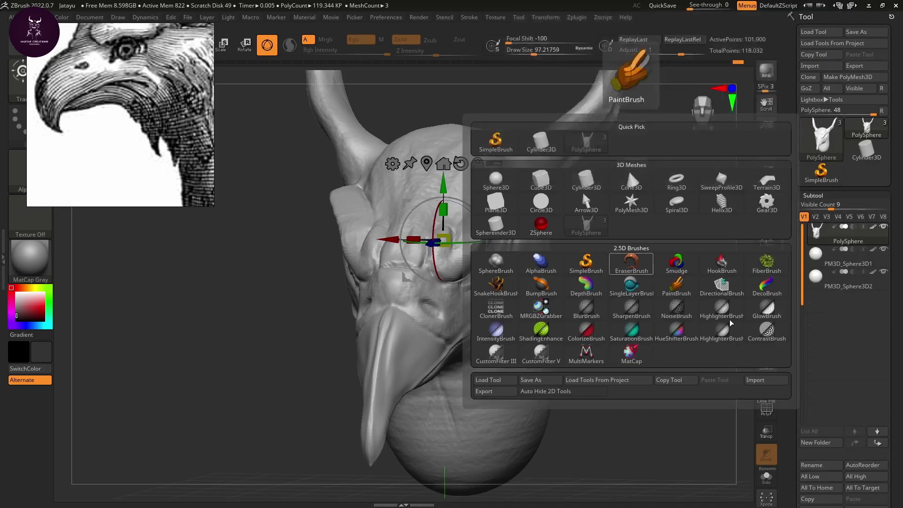
pyautogui.moveTo(800, 372); pyautogui.dragTo(800, 124)
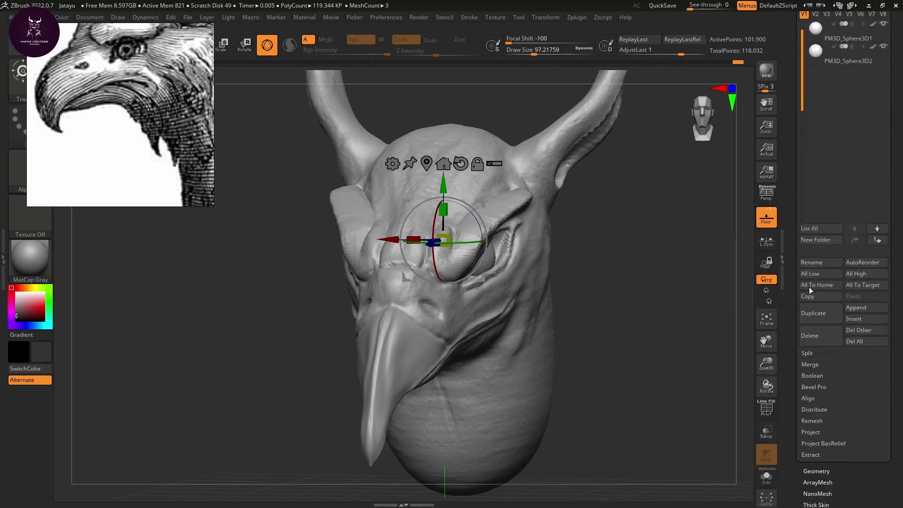
pyautogui.click(855, 310)
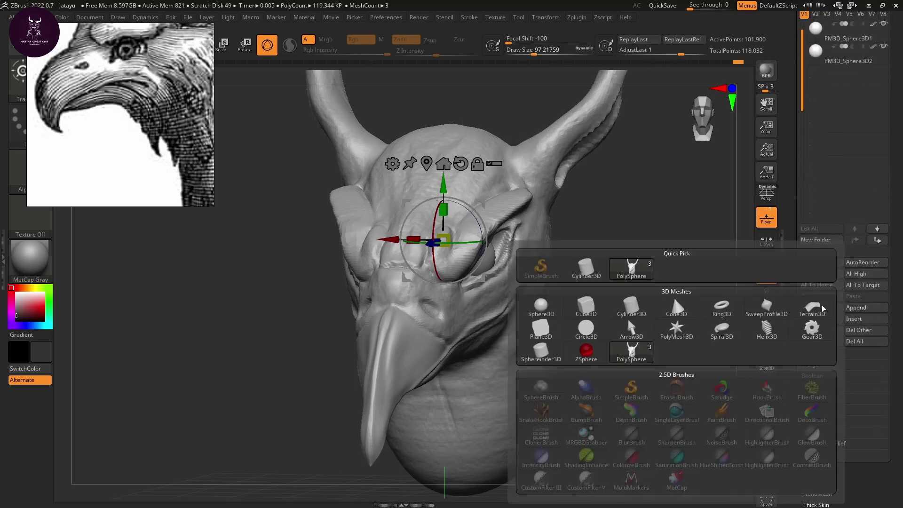
pyautogui.click(648, 271)
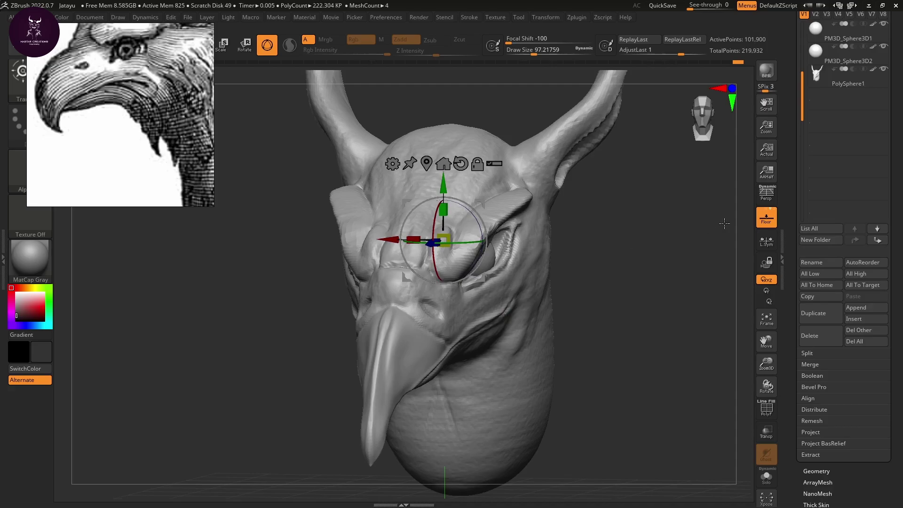
# Move the active head sideways so both heads stand side by side, and shift the eagle reference image away from the brush selection.
pyautogui.keyDown('ctrl'); pyautogui.moveTo(392, 239); pyautogui.dragTo(696, 297); pyautogui.keyUp('ctrl')
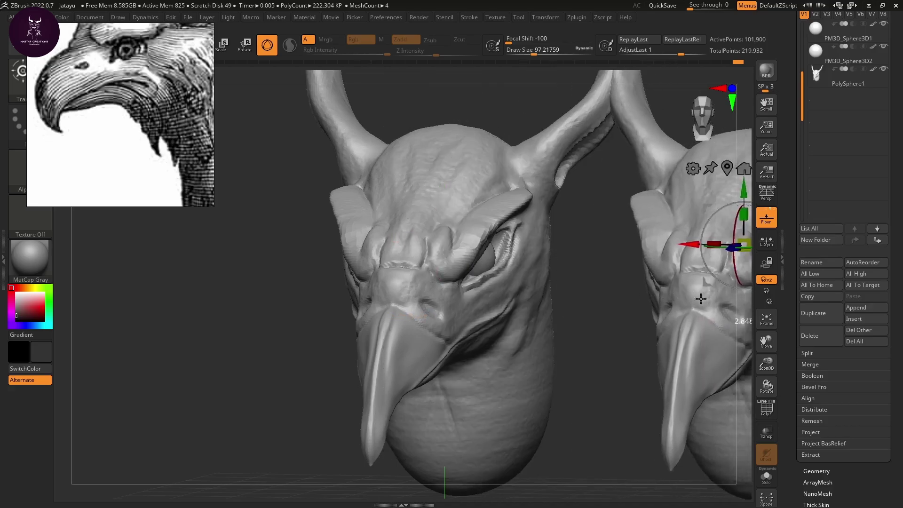
pyautogui.keyDown('alt'); pyautogui.moveTo(588, 329); pyautogui.dragTo(508, 389); pyautogui.keyUp('alt')
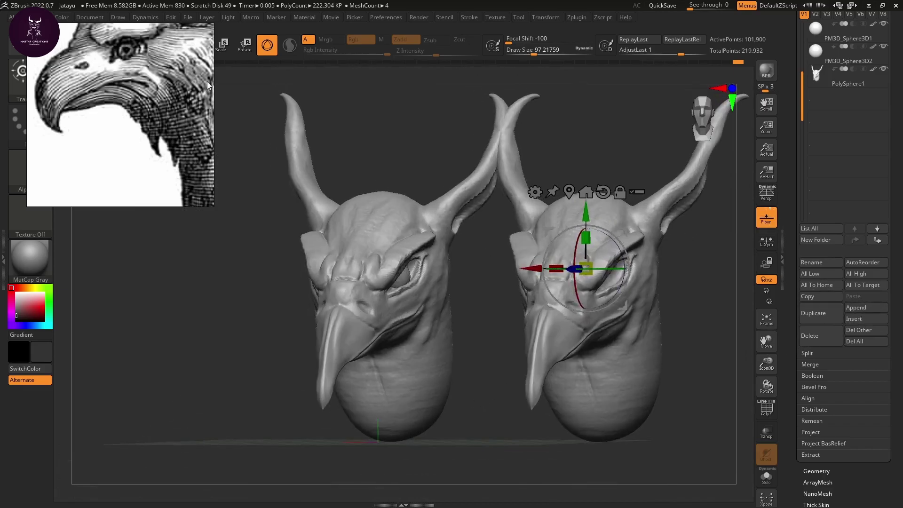
pyautogui.moveTo(143, 91); pyautogui.dragTo(805, 77)
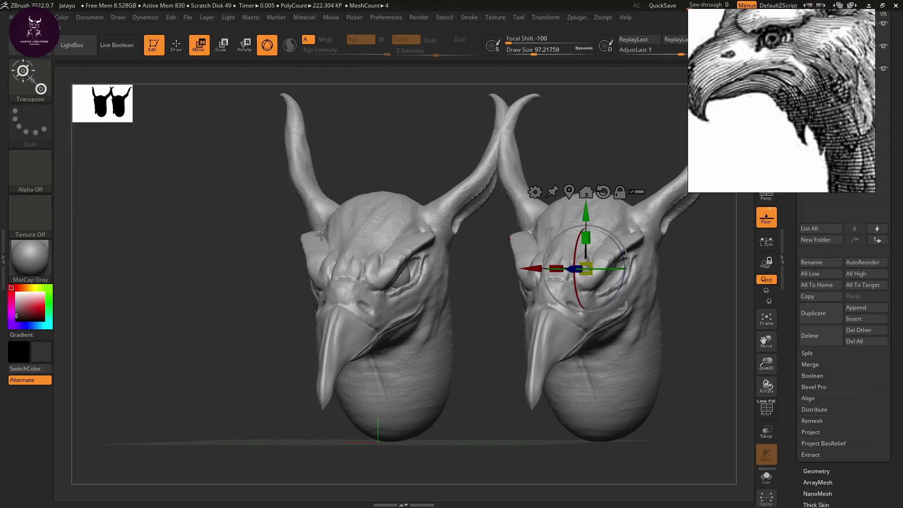
# Look through the sculpting brushes, including ZProject, and set up the IMM BParts brush with its Female Head mesh.
pyautogui.click(45, 87)
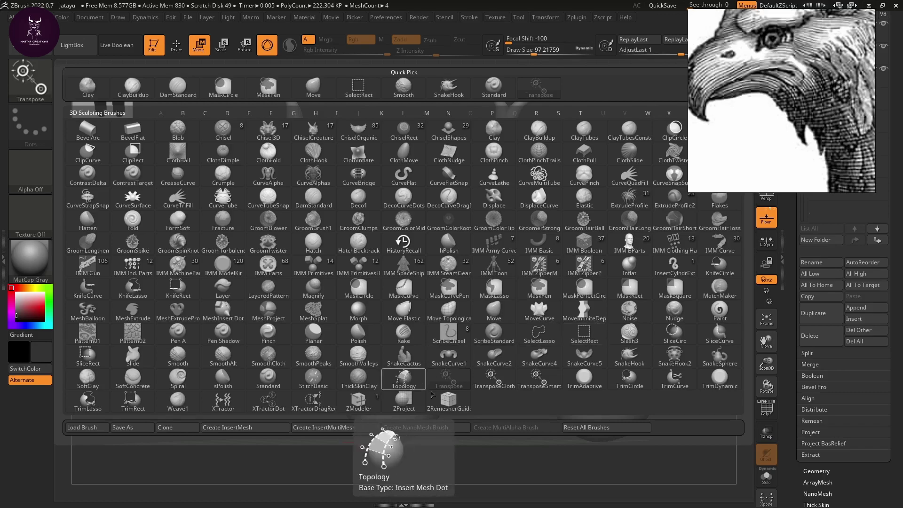
pyautogui.click(403, 401)
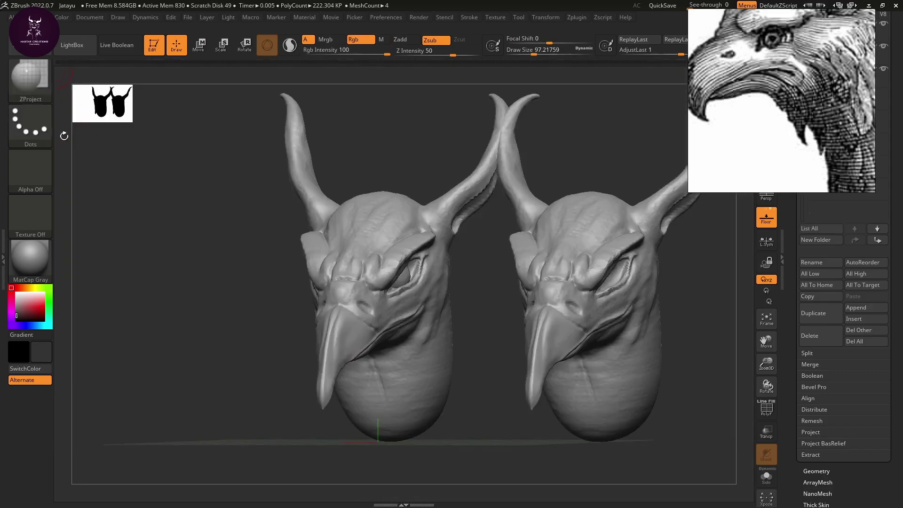
pyautogui.click(43, 73)
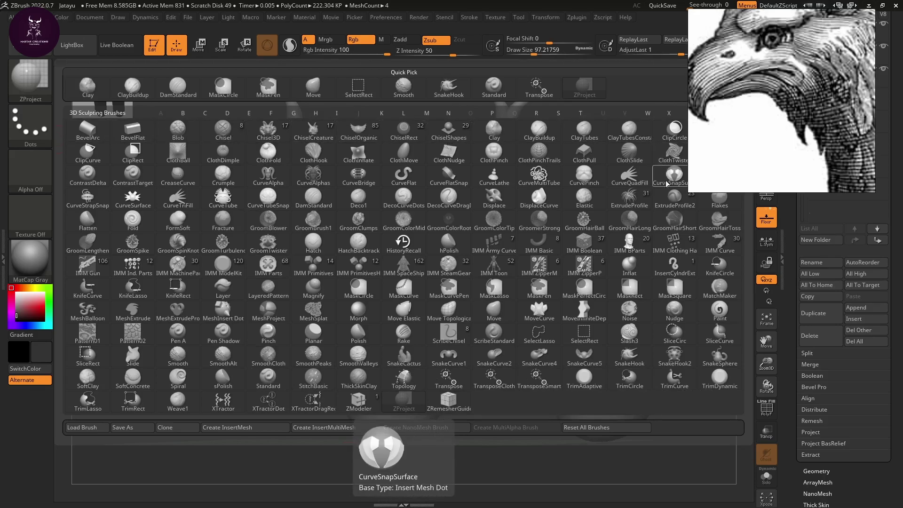
pyautogui.click(643, 244)
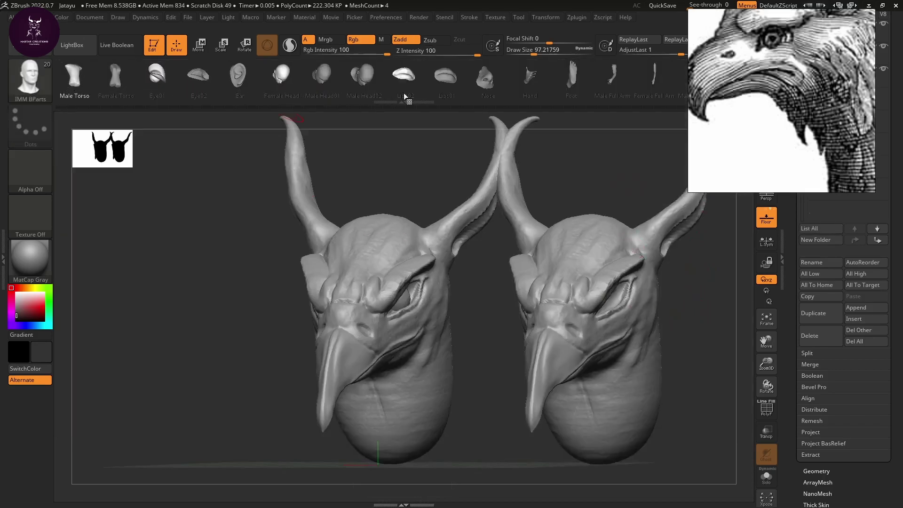
pyautogui.click(295, 77)
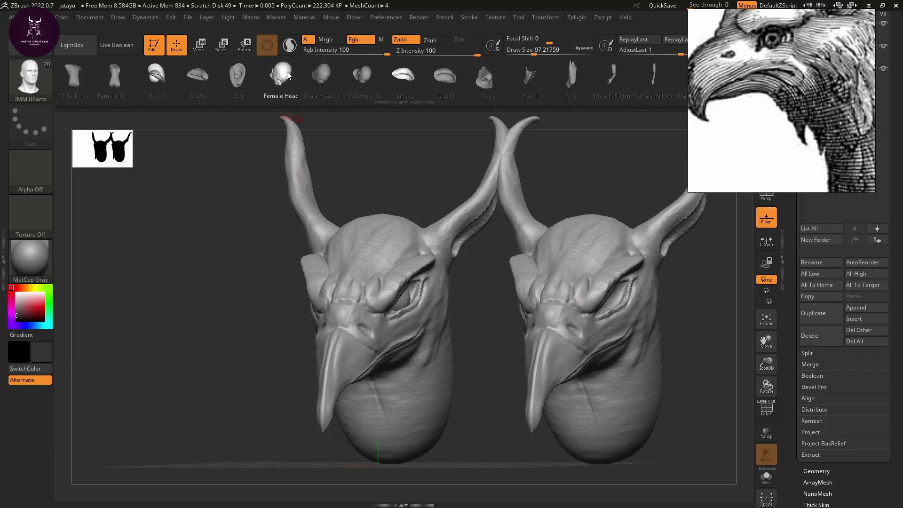
pyautogui.moveTo(224, 290); pyautogui.dragTo(128, 180)
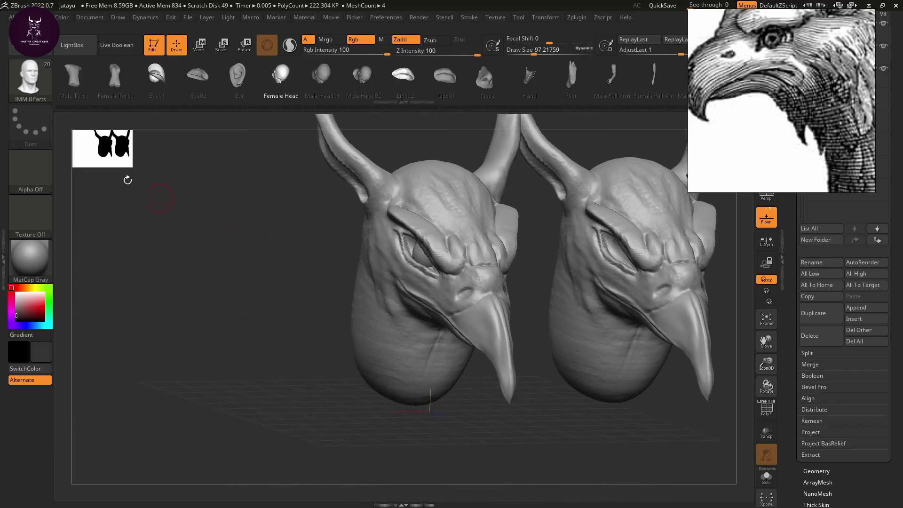
pyautogui.click(28, 80)
pyautogui.click(223, 83)
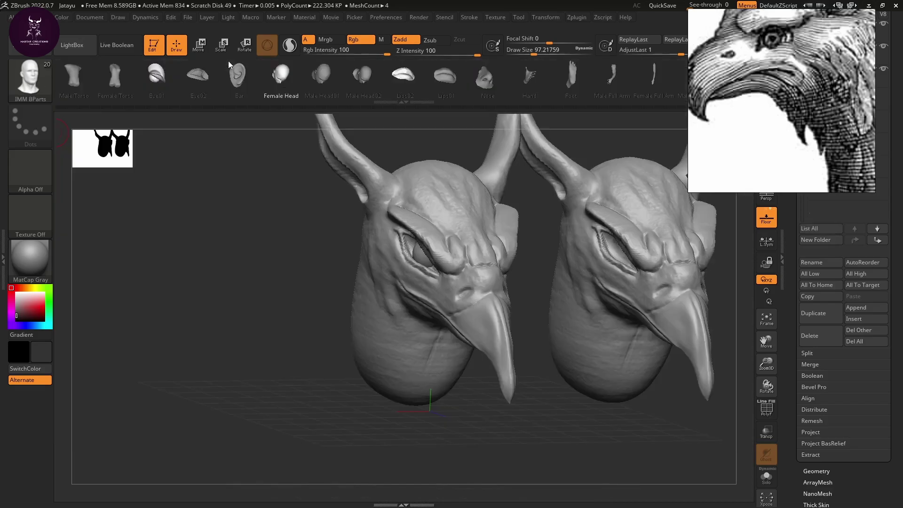
pyautogui.click(267, 79)
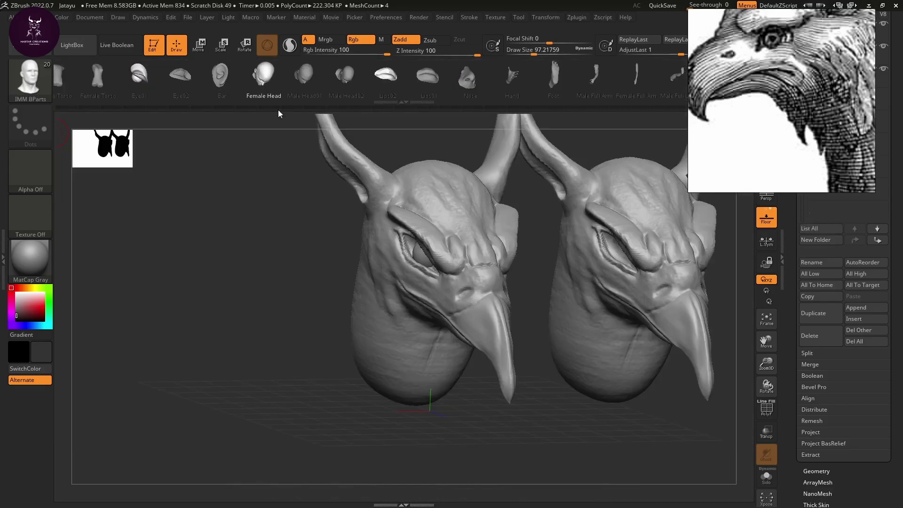
# Try inserting Female Head meshes of different sizes over the face and neck of the active head, and undo them.
pyautogui.moveTo(463, 243)
pyautogui.mouseDown()
pyautogui.moveTo(501, 186)
pyautogui.moveTo(529, 215)
pyautogui.moveTo(520, 239)
pyautogui.moveTo(560, 225)
pyautogui.moveTo(371, 291)
pyautogui.moveTo(465, 306)
pyautogui.moveTo(511, 376)
pyautogui.mouseUp()
pyautogui.hotkey('ctrl', 'z')
pyautogui.hotkey('ctrl', 'z')
pyautogui.hotkey('ctrl', 'z')
pyautogui.hotkey('ctrl', 'z')
pyautogui.hotkey('ctrl', 'z')
pyautogui.hotkey('ctrl', 'z')
pyautogui.hotkey('ctrl', 'z')
pyautogui.hotkey('ctrl', 'z')
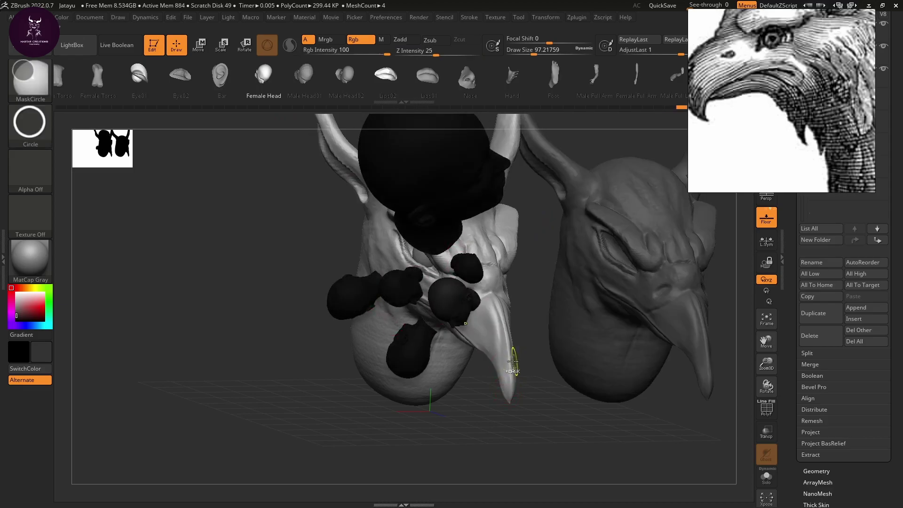
pyautogui.hotkey('ctrl', 'z')
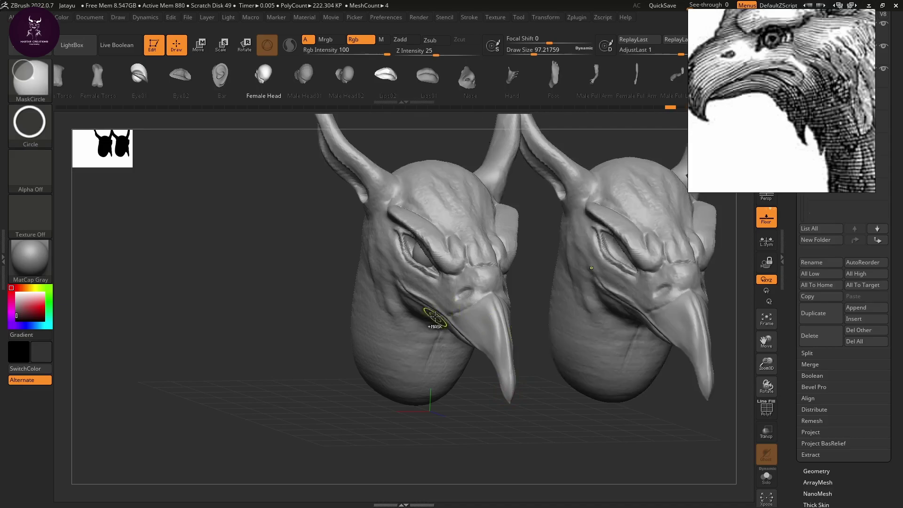
# Try inserting a series of small Female Head meshes along the cheek, neck and lower edge of the active head.
pyautogui.moveTo(396, 353); pyautogui.dragTo(357, 305)
pyautogui.moveTo(380, 341); pyautogui.dragTo(372, 290)
pyautogui.moveTo(372, 275); pyautogui.dragTo(360, 251)
pyautogui.moveTo(393, 329); pyautogui.dragTo(388, 324)
pyautogui.moveTo(400, 346)
pyautogui.mouseDown()
pyautogui.moveTo(418, 357)
pyautogui.moveTo(422, 374)
pyautogui.mouseUp()
pyautogui.moveTo(417, 406); pyautogui.dragTo(414, 400)
pyautogui.moveTo(452, 371); pyautogui.dragTo(447, 366)
pyautogui.moveTo(446, 402); pyautogui.dragTo(443, 407)
pyautogui.moveTo(444, 407); pyautogui.dragTo(433, 411, button='right')
pyautogui.moveTo(425, 343); pyautogui.dragTo(406, 334)
pyautogui.moveTo(402, 327); pyautogui.dragTo(398, 321)
pyautogui.moveTo(294, 352); pyautogui.dragTo(324, 347, button='right')
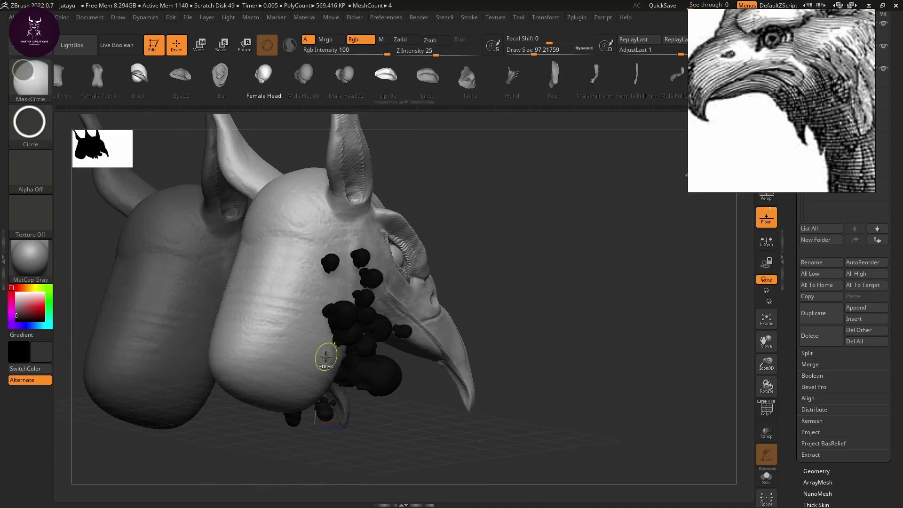
# Undo all the Female Head meshes inserted along the cheek and neck.
pyautogui.hotkey('ctrl', 'z')
pyautogui.hotkey('ctrl', 'z')
pyautogui.hotkey('ctrl', 'z')
pyautogui.hotkey('ctrl', 'z')
pyautogui.hotkey('ctrl', 'z')
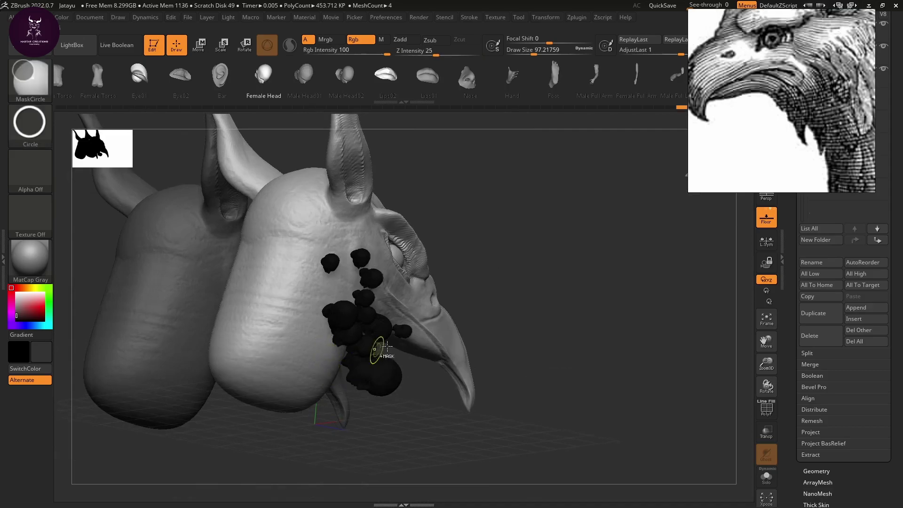
pyautogui.hotkey('ctrl', 'z')
pyautogui.hotkey('ctrl', 'z')
pyautogui.hotkey('ctrl', 'z')
pyautogui.hotkey('ctrl', 'z')
pyautogui.hotkey('ctrl', 'z')
pyautogui.hotkey('ctrl', 'z')
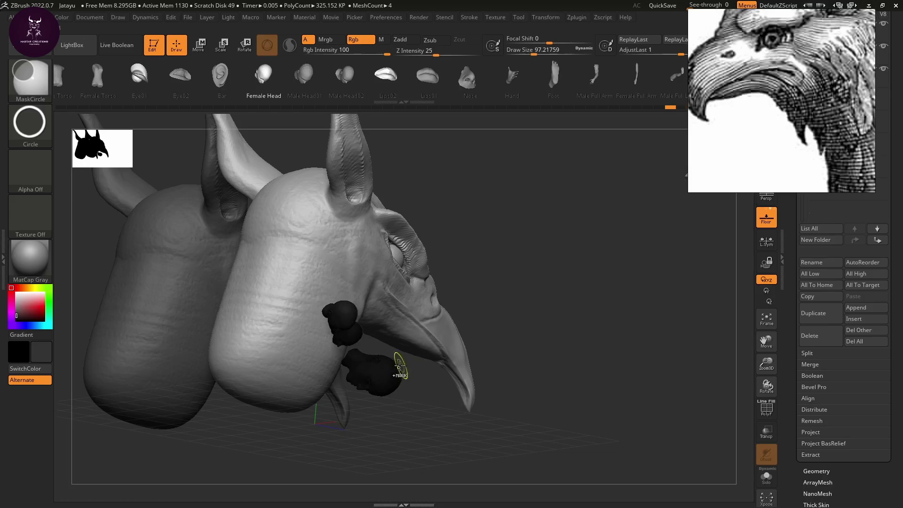
pyautogui.hotkey('ctrl', 'z')
pyautogui.hotkey('ctrl', 'z')
pyautogui.hotkey('ctrl', 'z')
pyautogui.hotkey('ctrl', 'z')
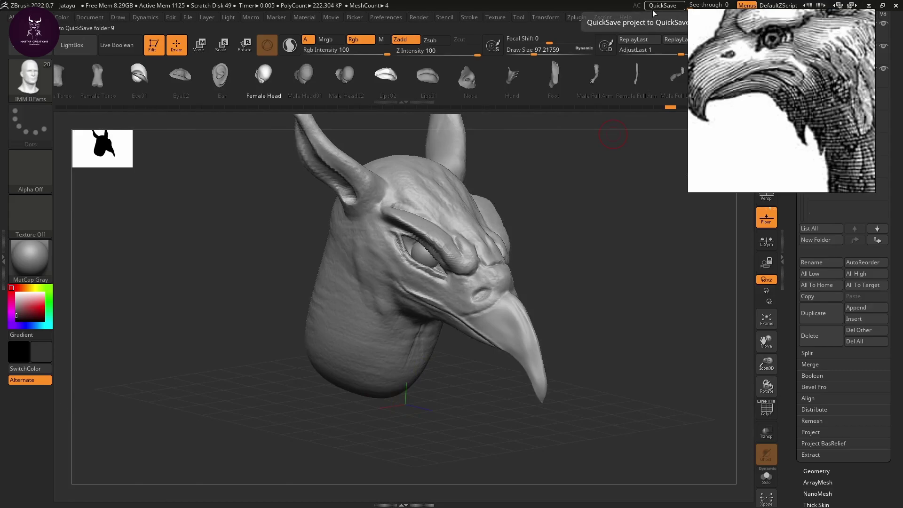
# Quick-save the project and close the eagle reference image window.
pyautogui.click(661, 6)
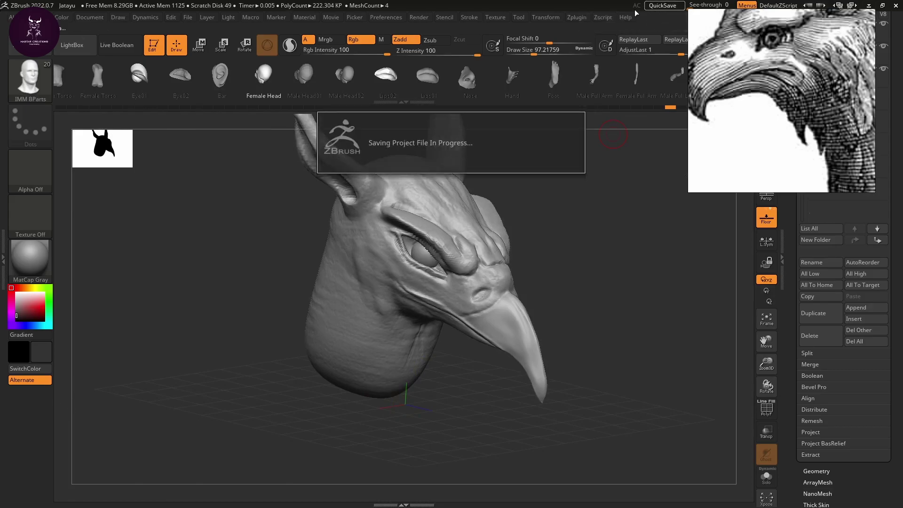
pyautogui.moveTo(835, 105); pyautogui.dragTo(845, 108)
pyautogui.rightClick(830, 109)
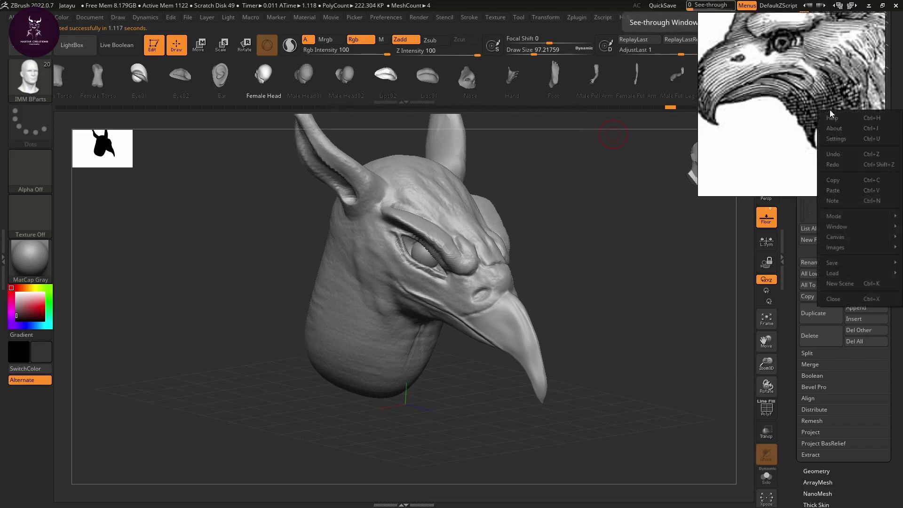
pyautogui.click(792, 117)
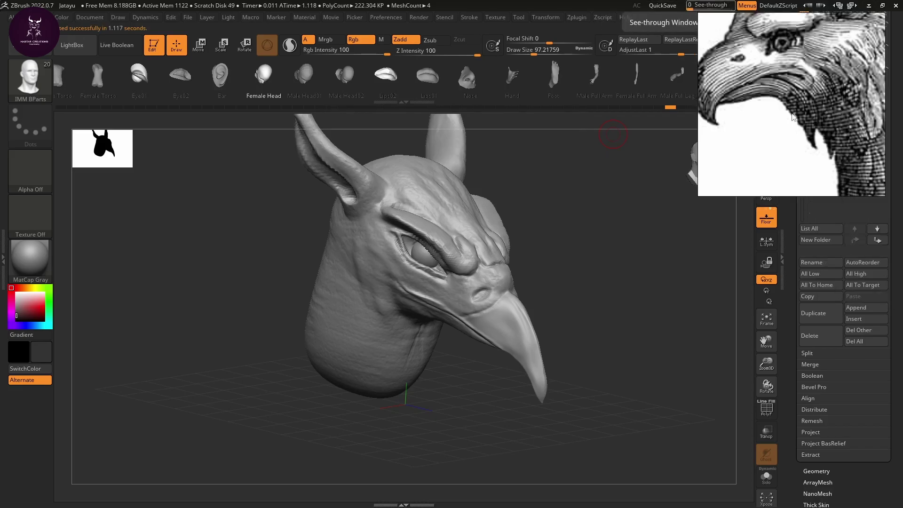
pyautogui.rightClick(848, 63)
pyautogui.click(833, 235)
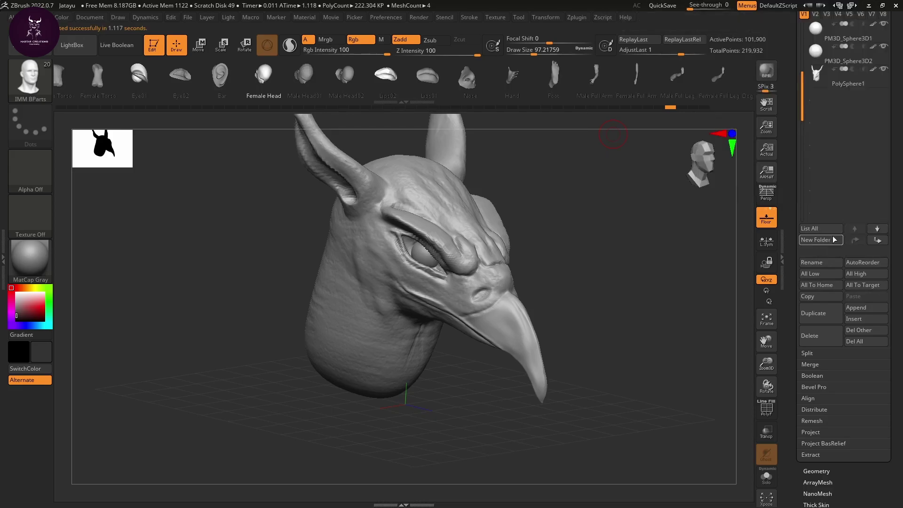
# Exit the program, saving the changes to the Jatayu project in the Zbrush folder.
pyautogui.click(895, 6)
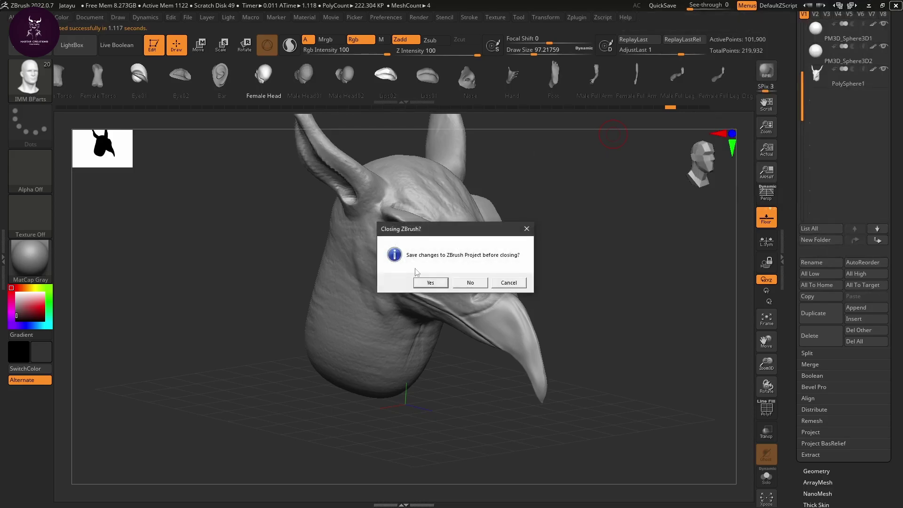
pyautogui.click(429, 282)
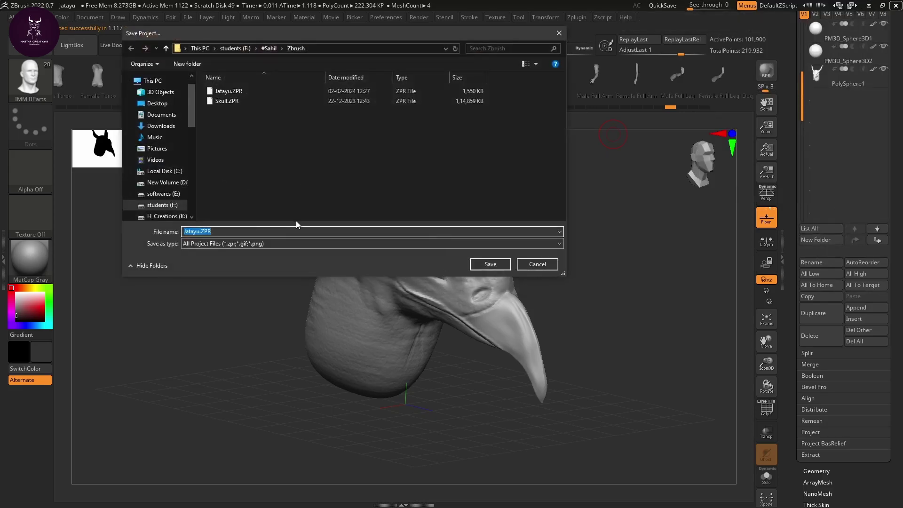
pyautogui.press('Right')
pyautogui.press('Return')
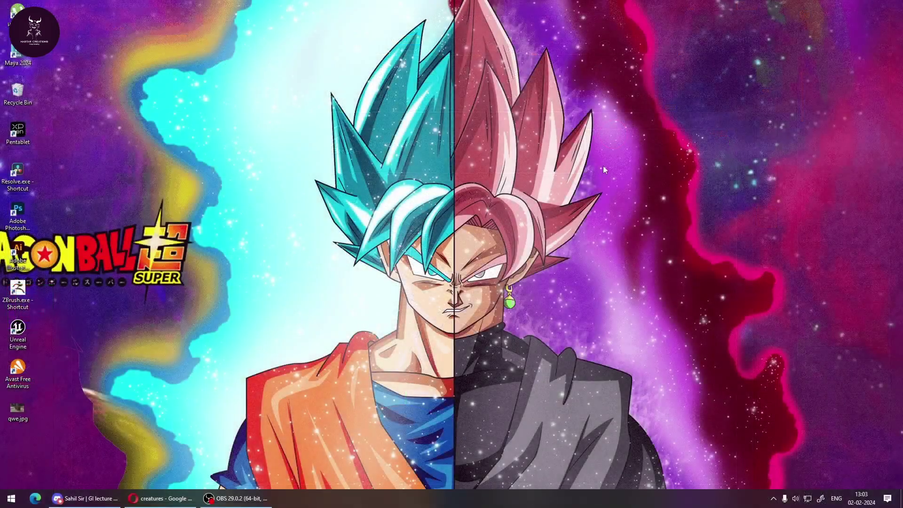
pyautogui.rightClick(601, 167)
pyautogui.click(633, 207)
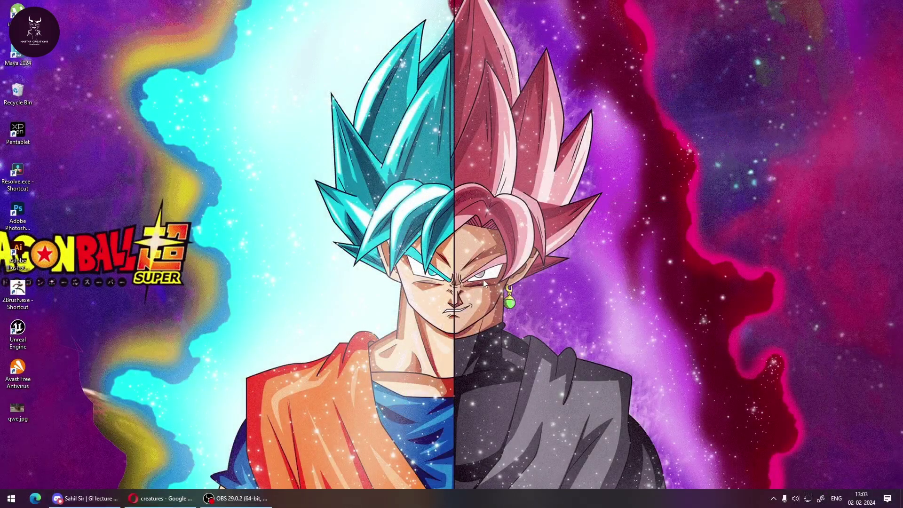